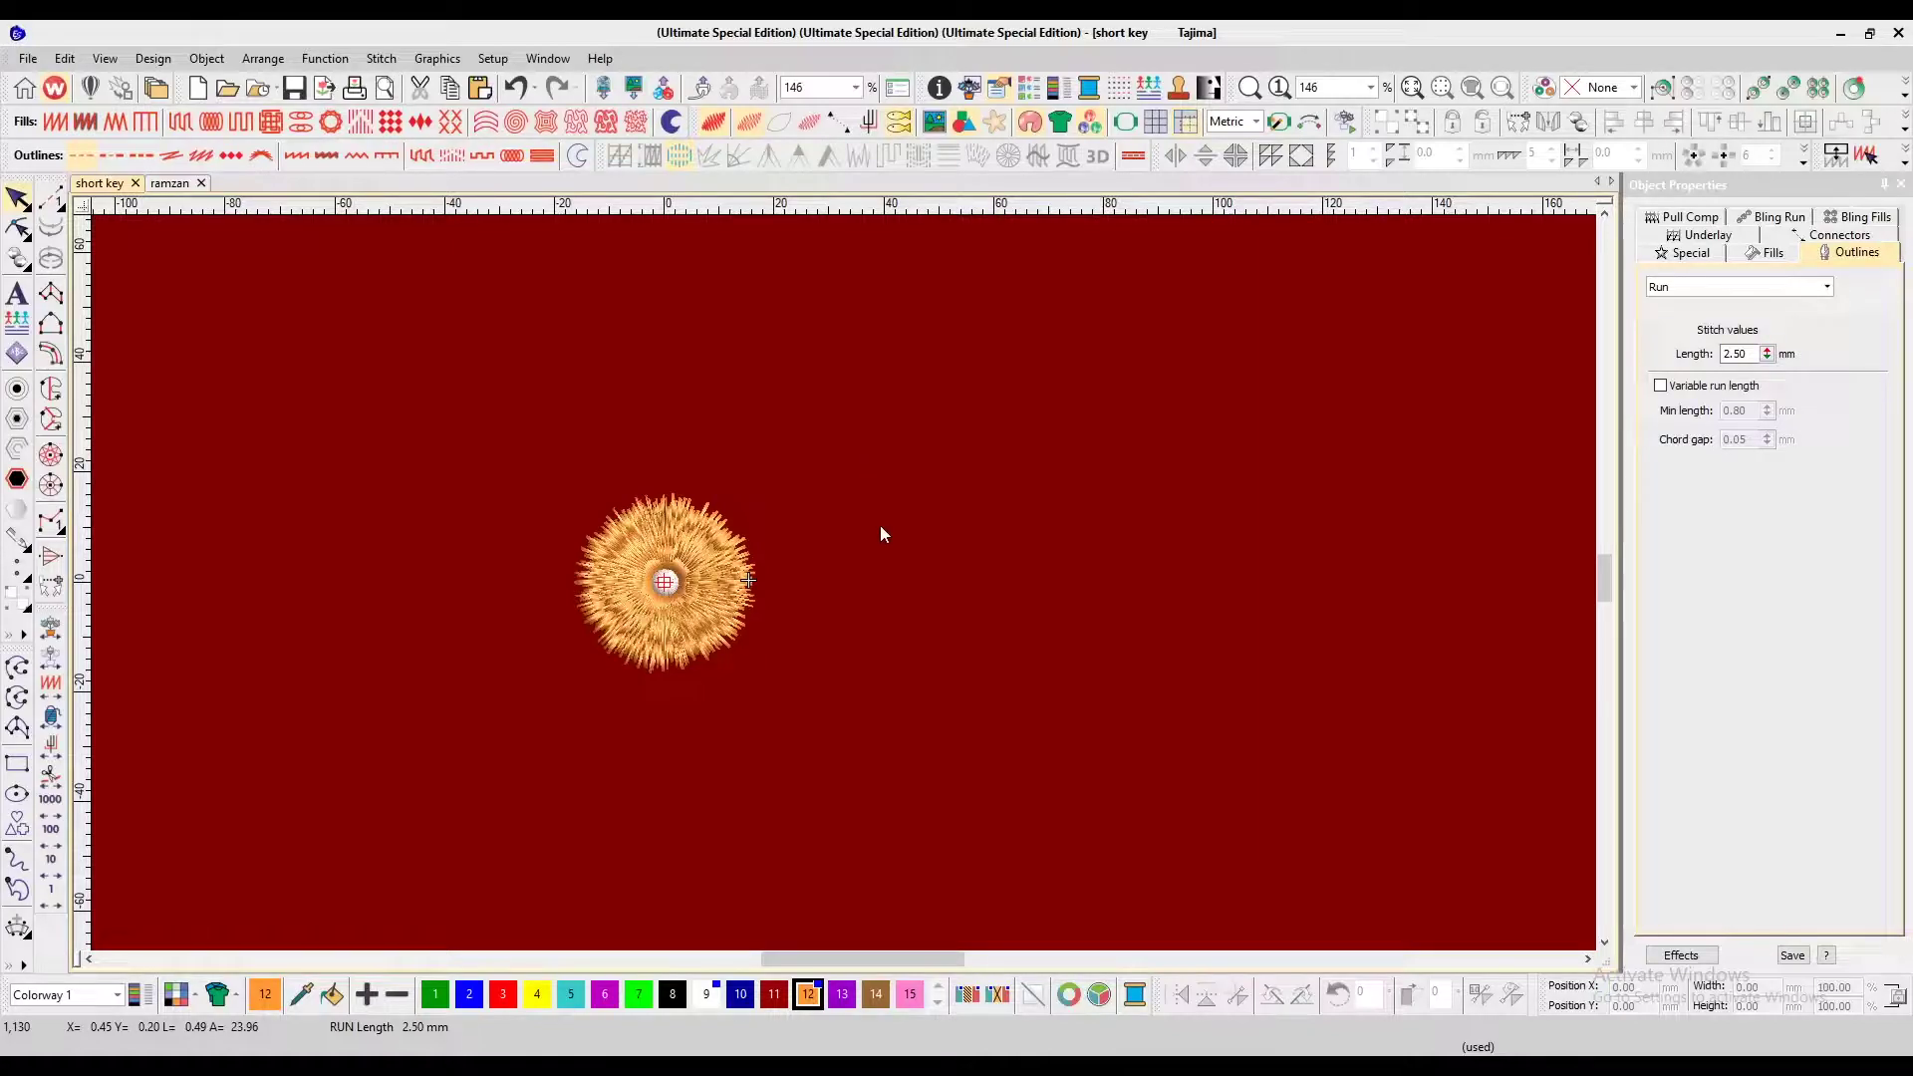
Try duplicating the round embroidery motif twice in a horizontal row beside the original
drag(852, 442, 553, 701)
drag(678, 615, 1042, 591)
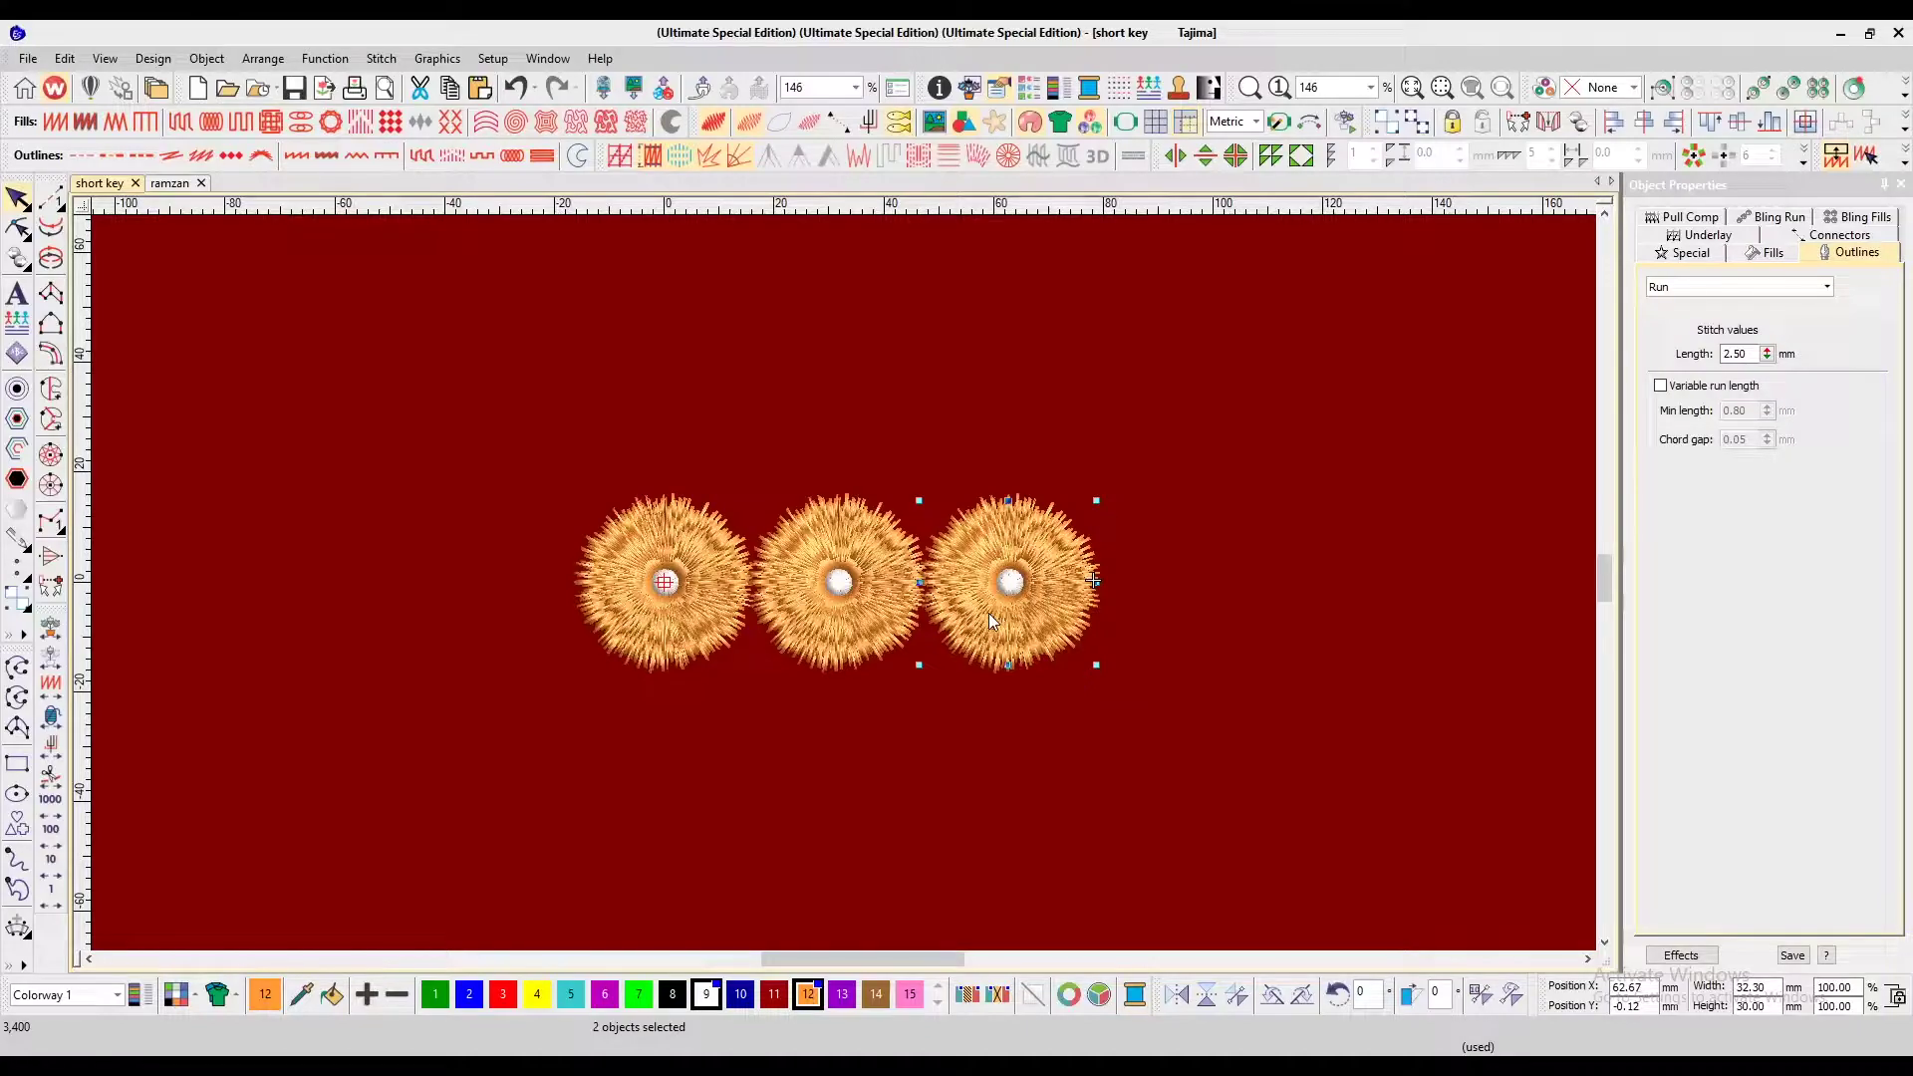
key(ctrl)
key(Delete)
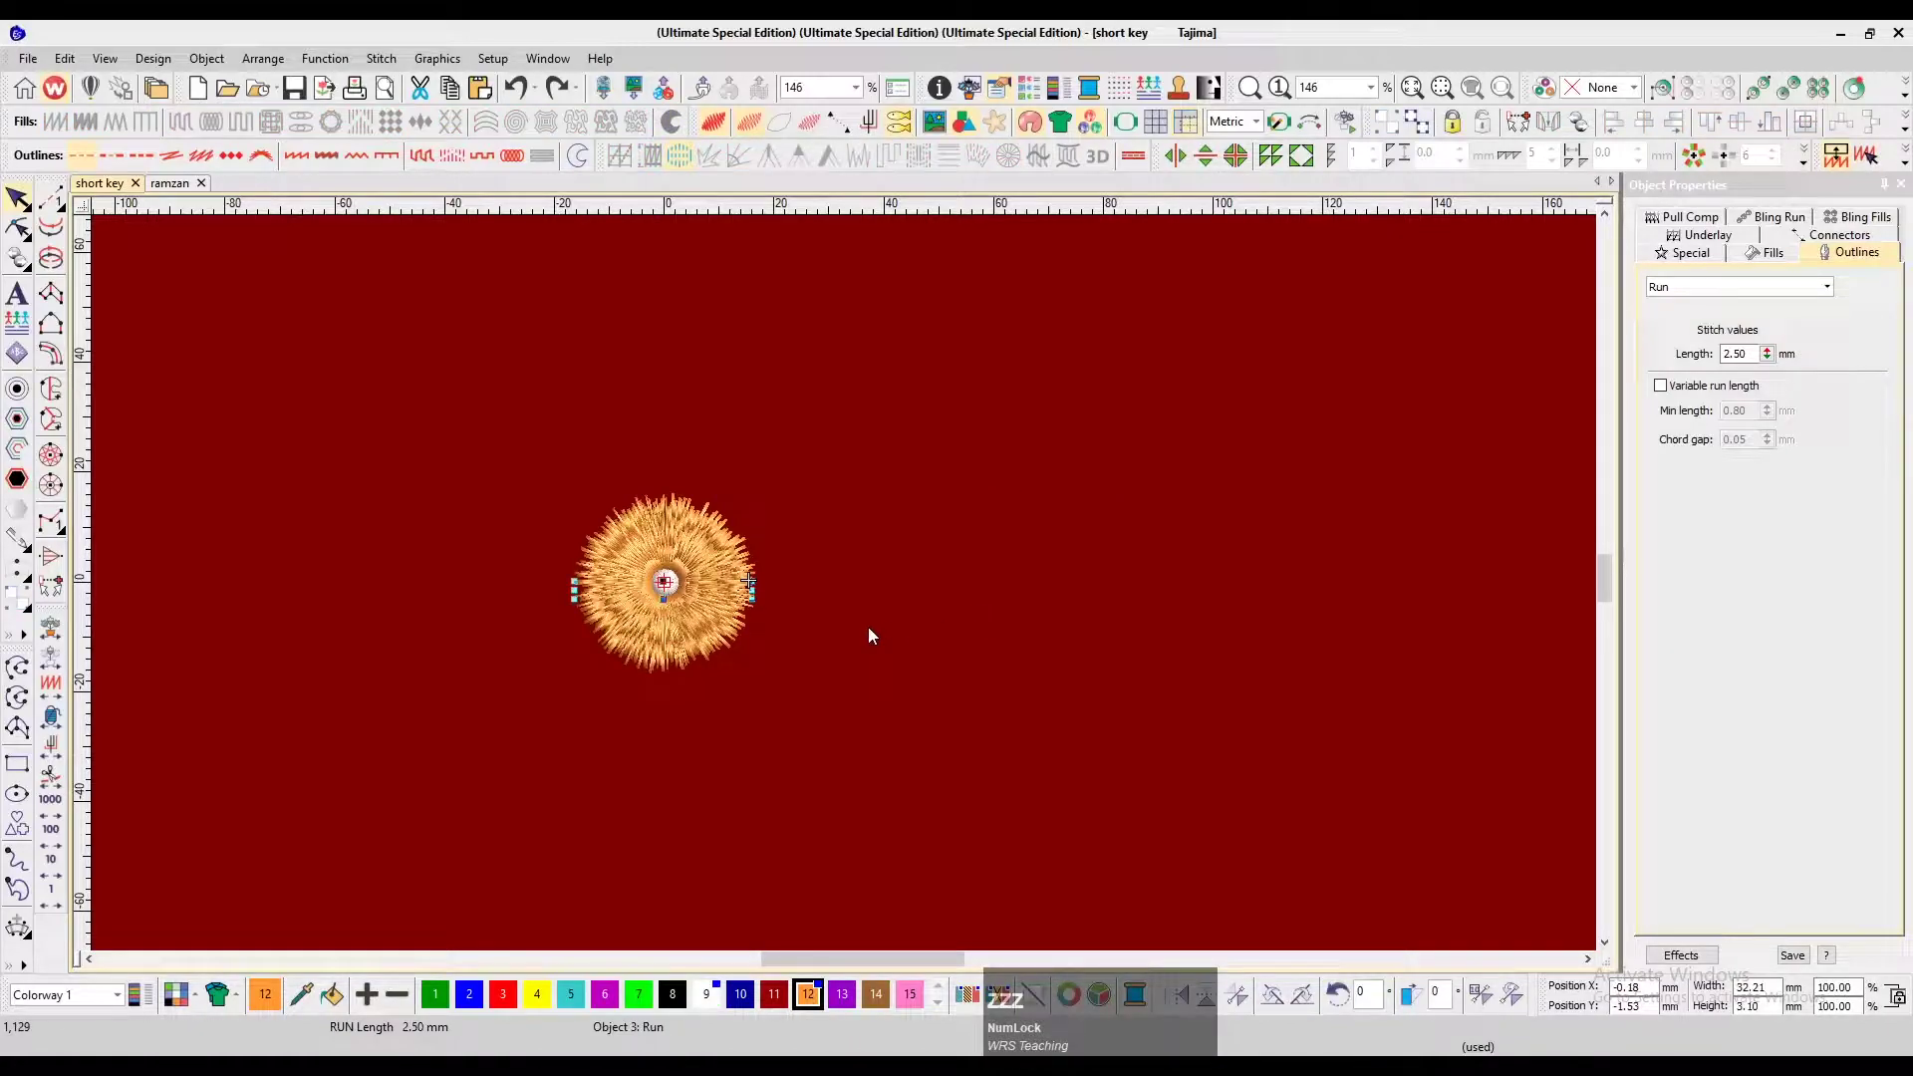
click(868, 633)
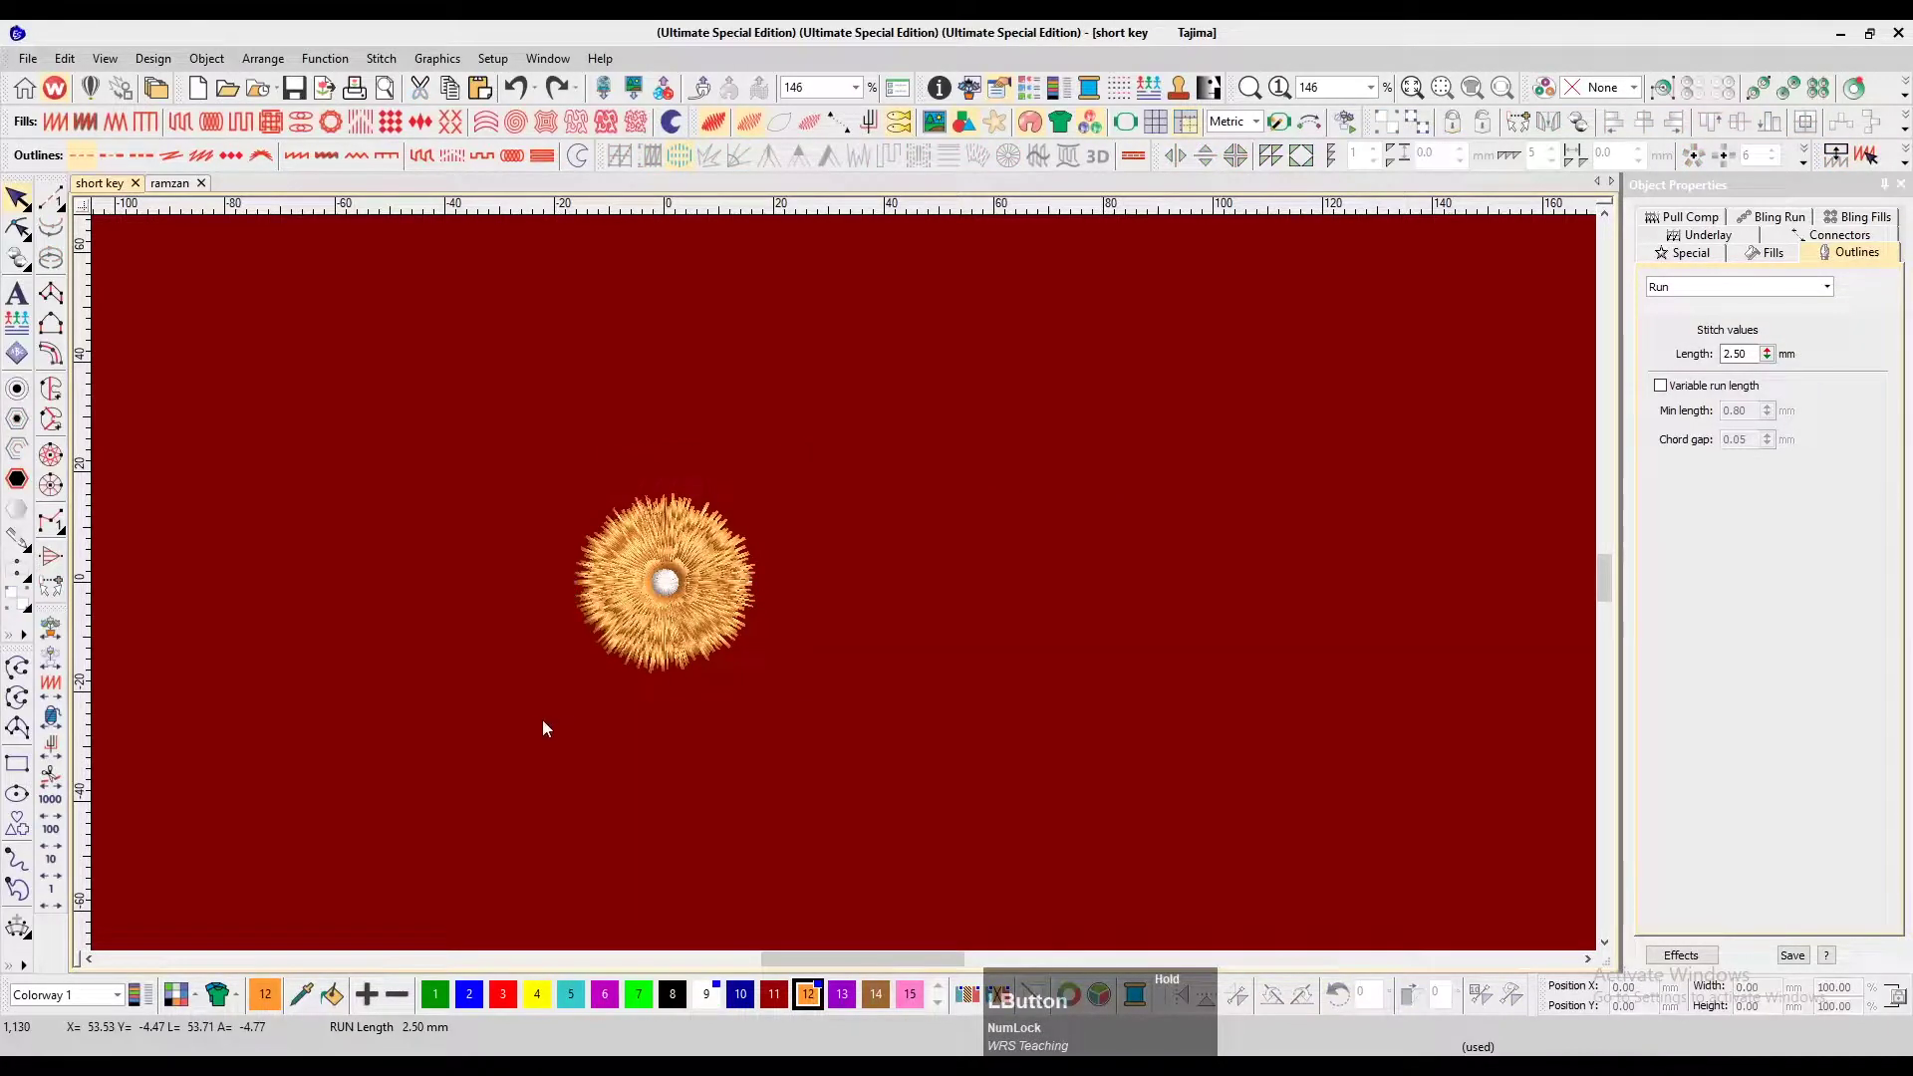
Try reflecting the round motif into a mirrored grid of 5 rows by 5 columns, directly adjoining the original
drag(511, 732, 511, 731)
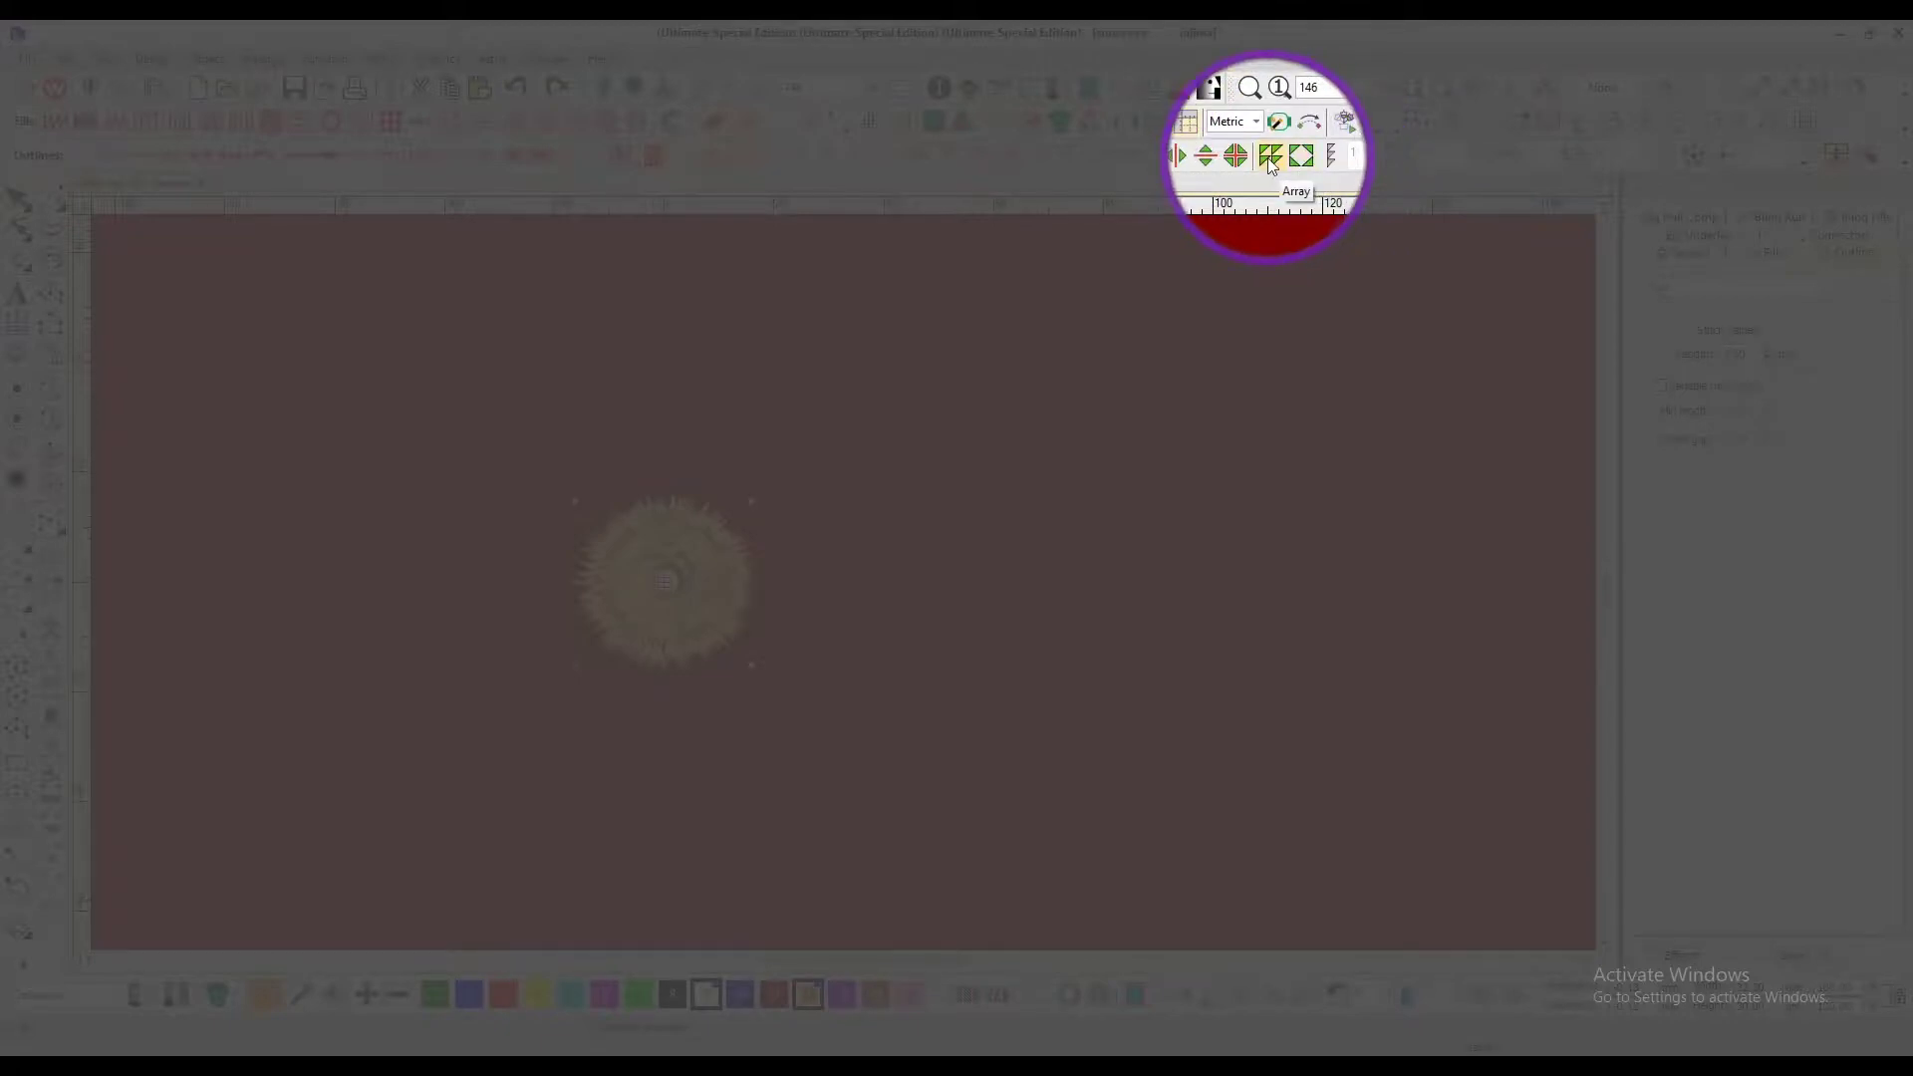
click(1301, 156)
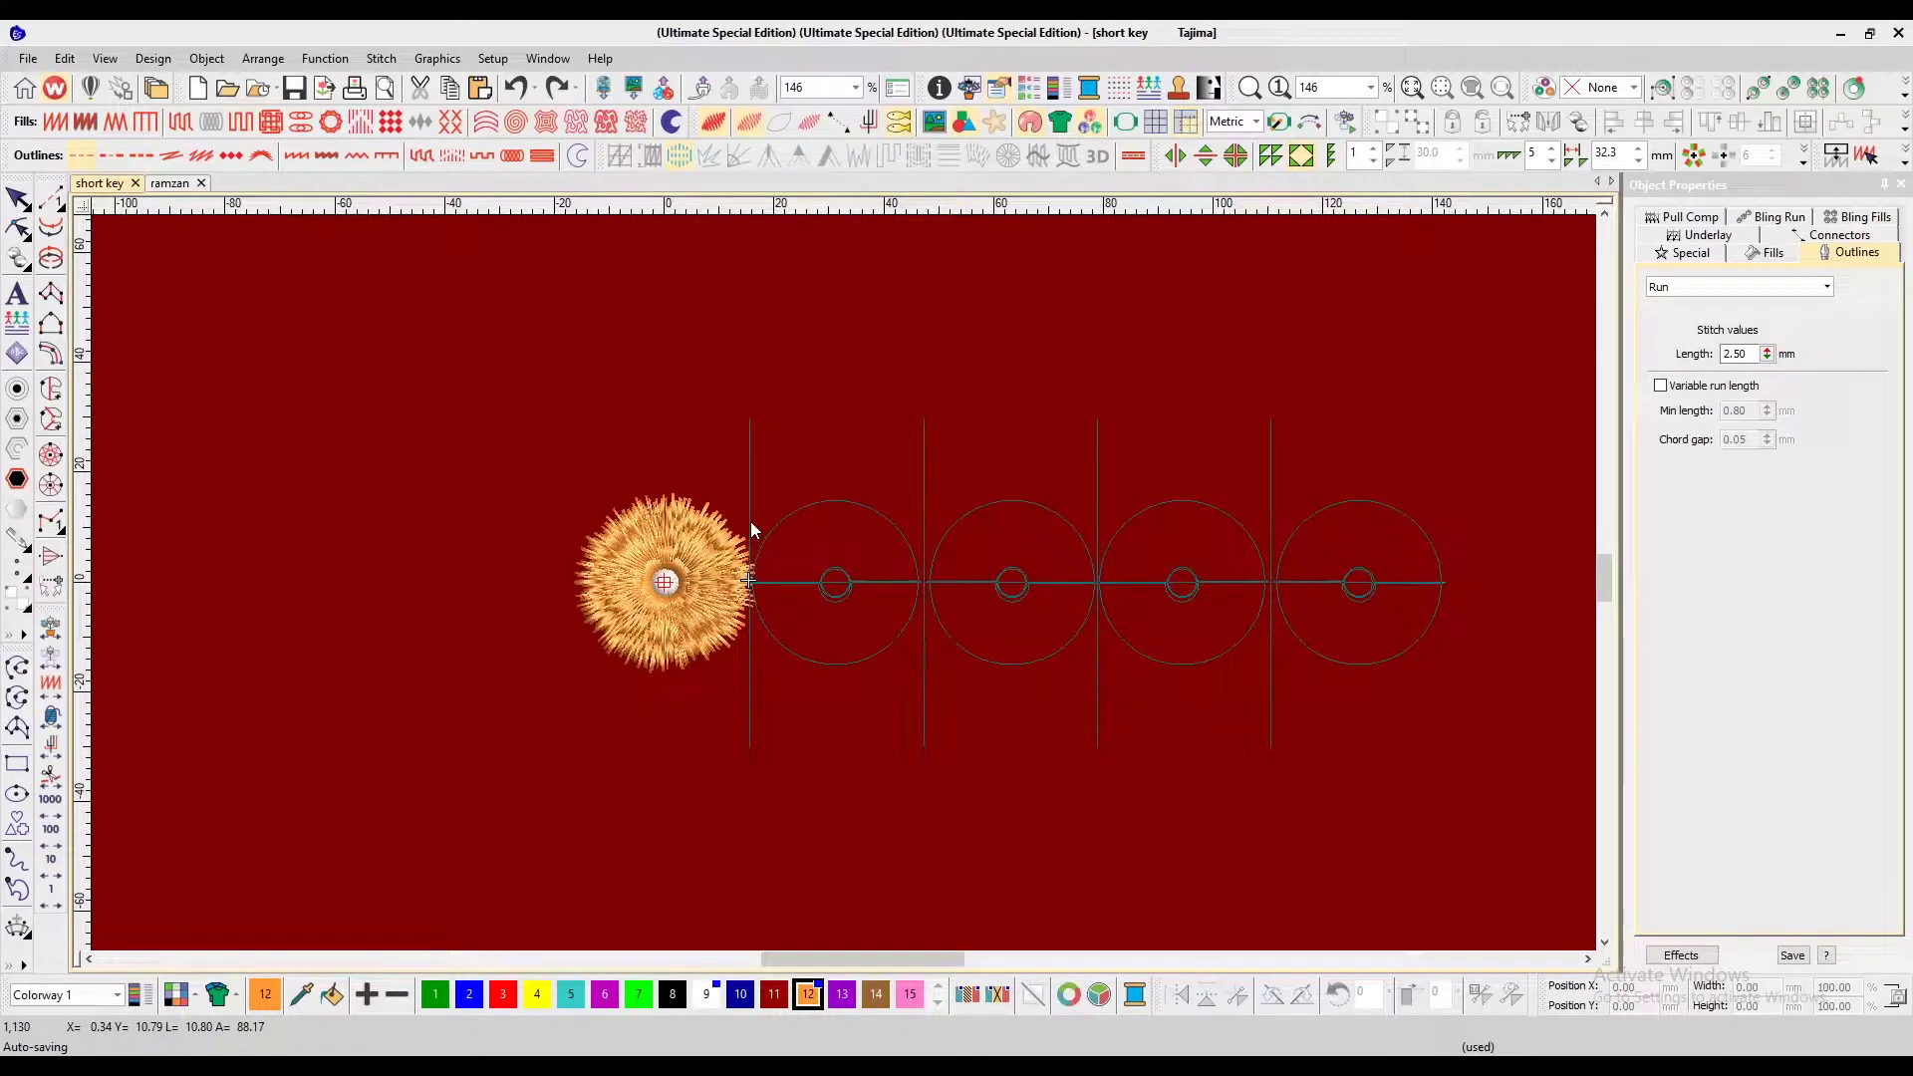
click(1372, 150)
click(1373, 149)
click(1372, 149)
click(1373, 149)
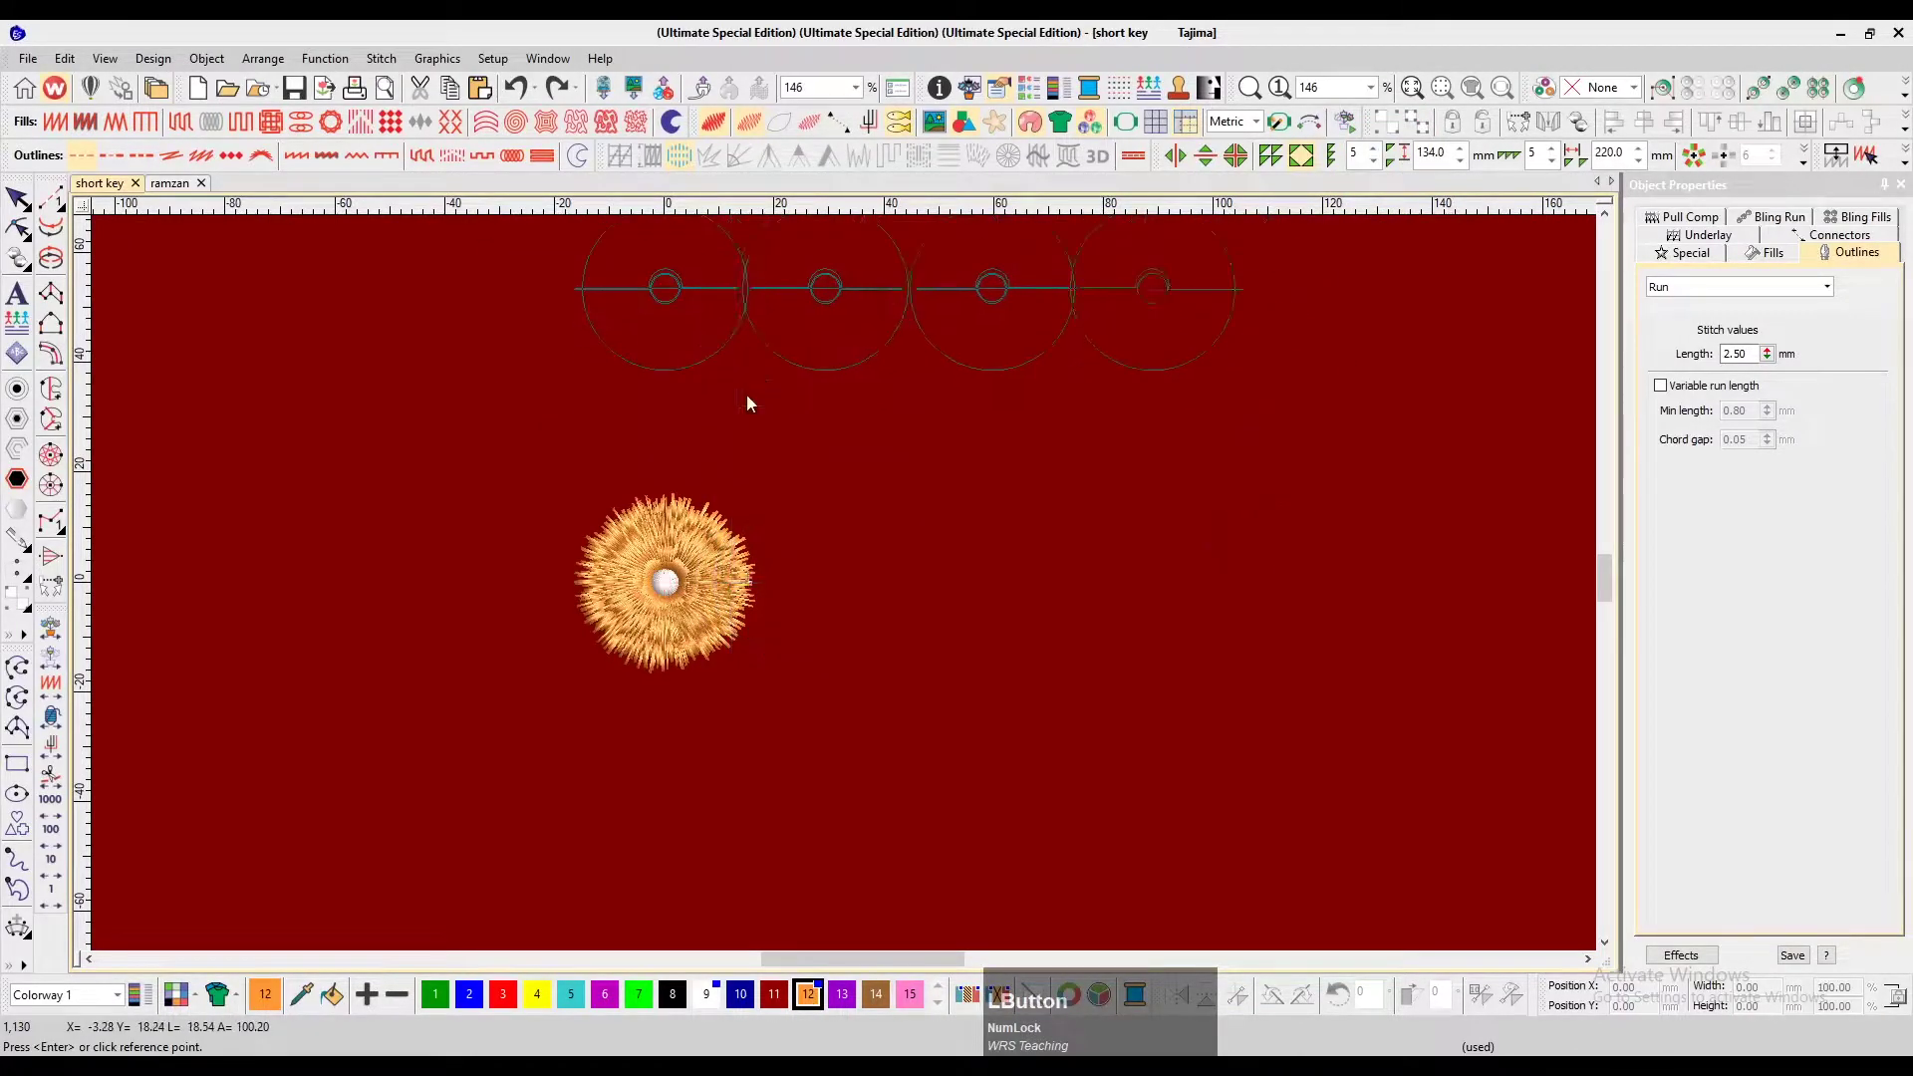
key(z)
key(ctrl)
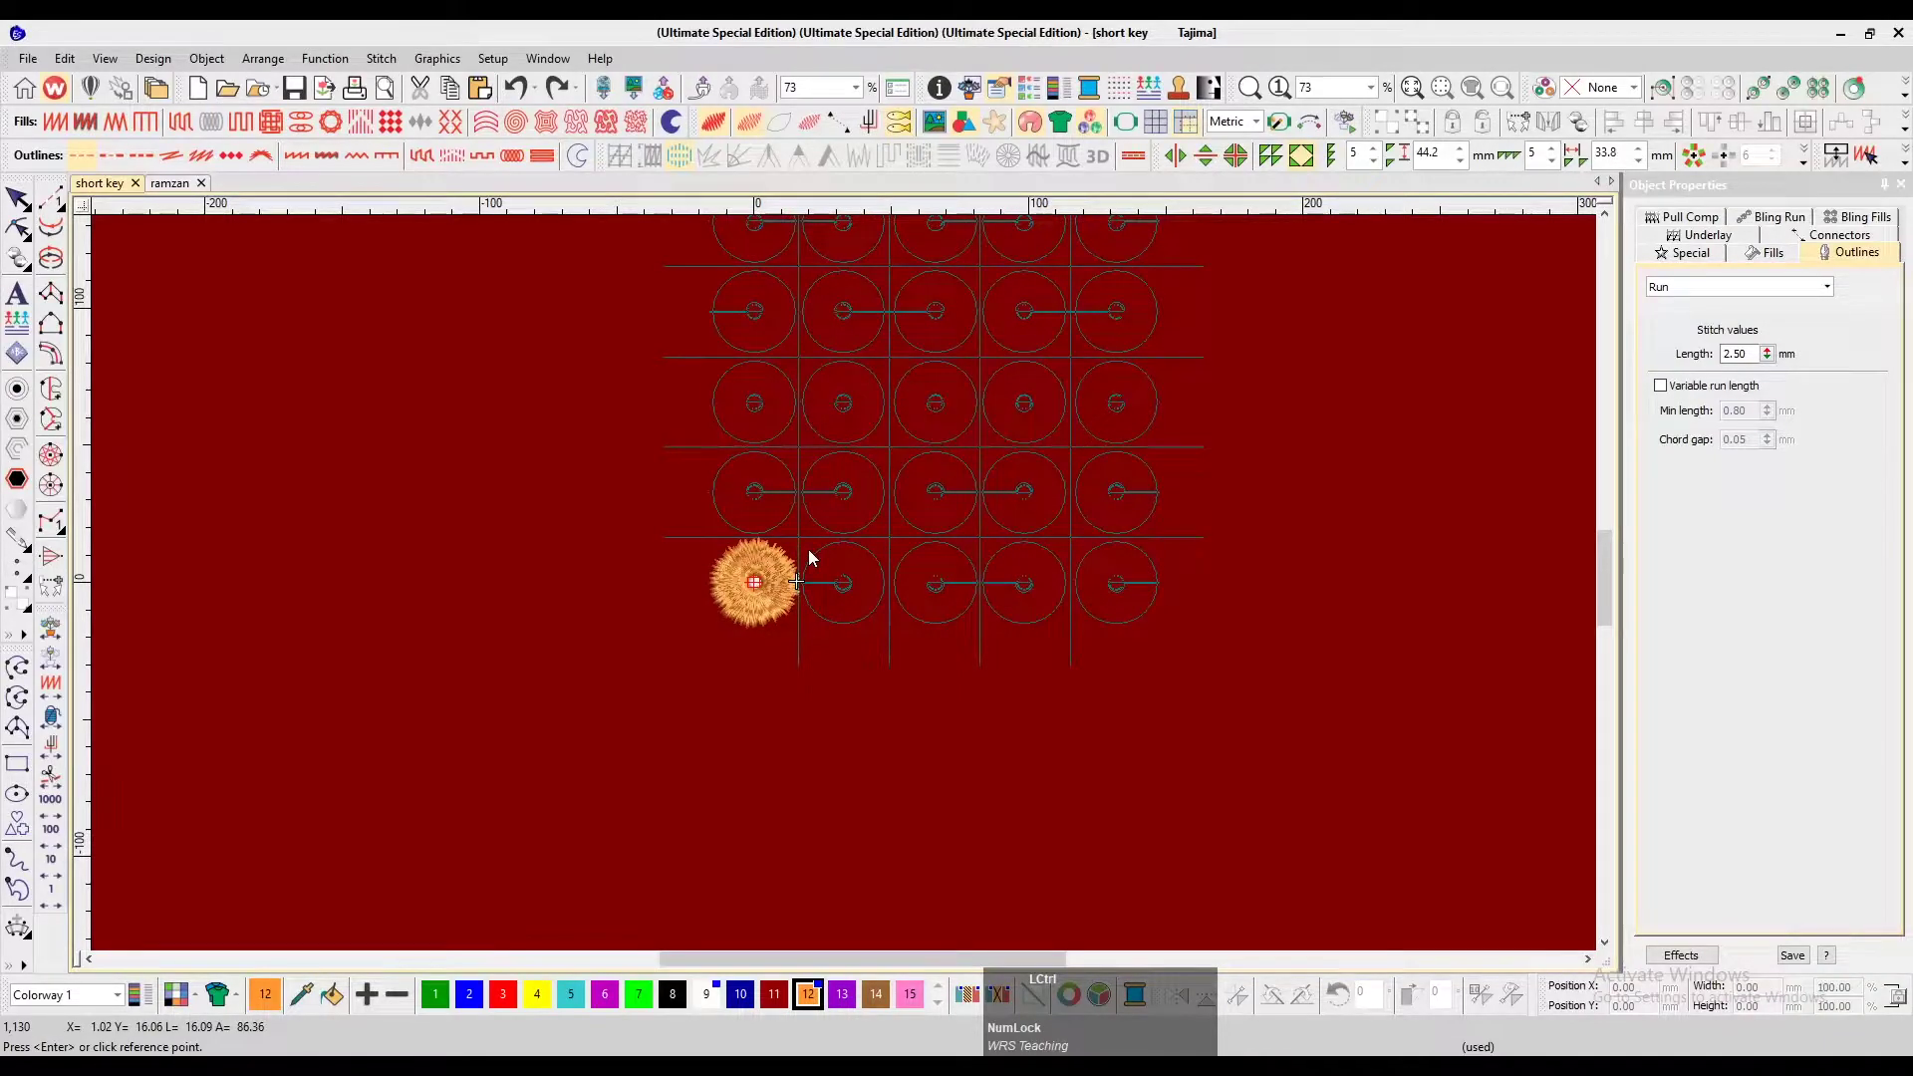
click(805, 550)
scroll(1114, 516, up, 3)
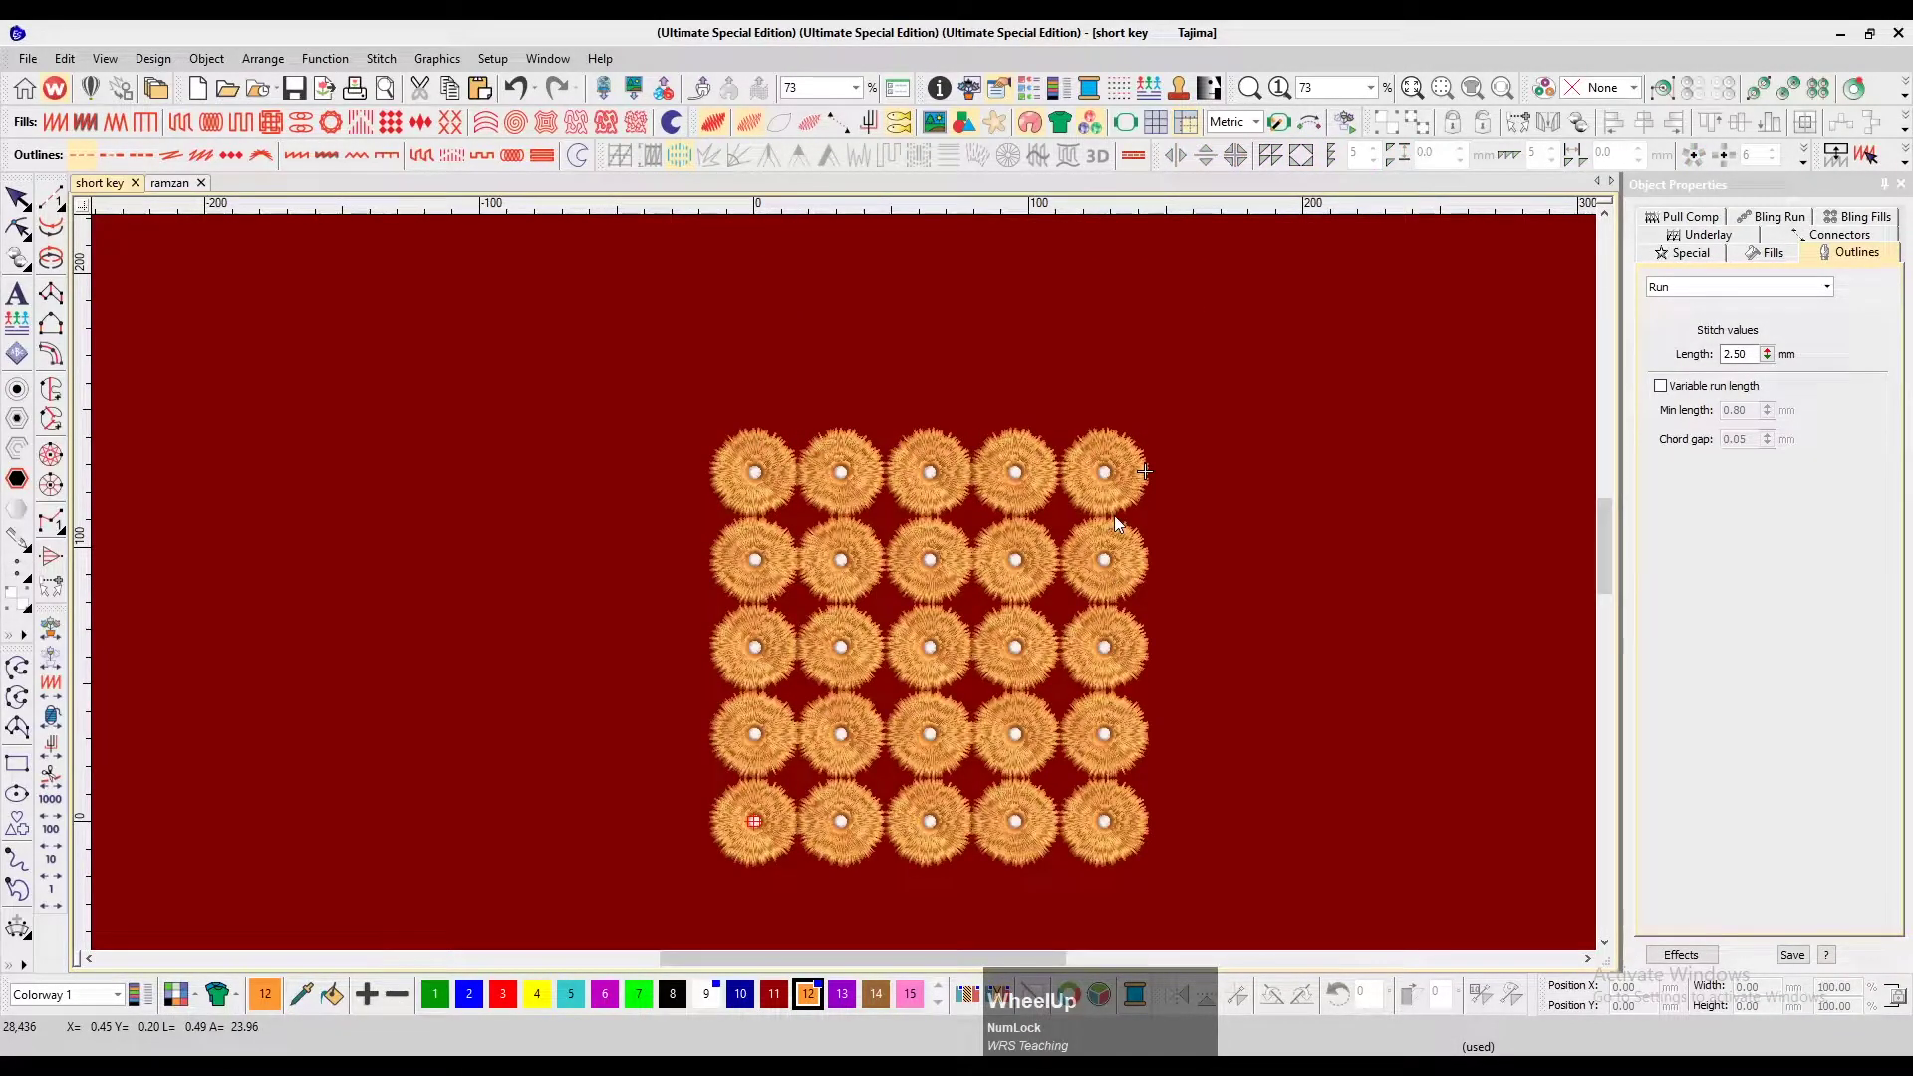
scroll(1114, 516, up, 2)
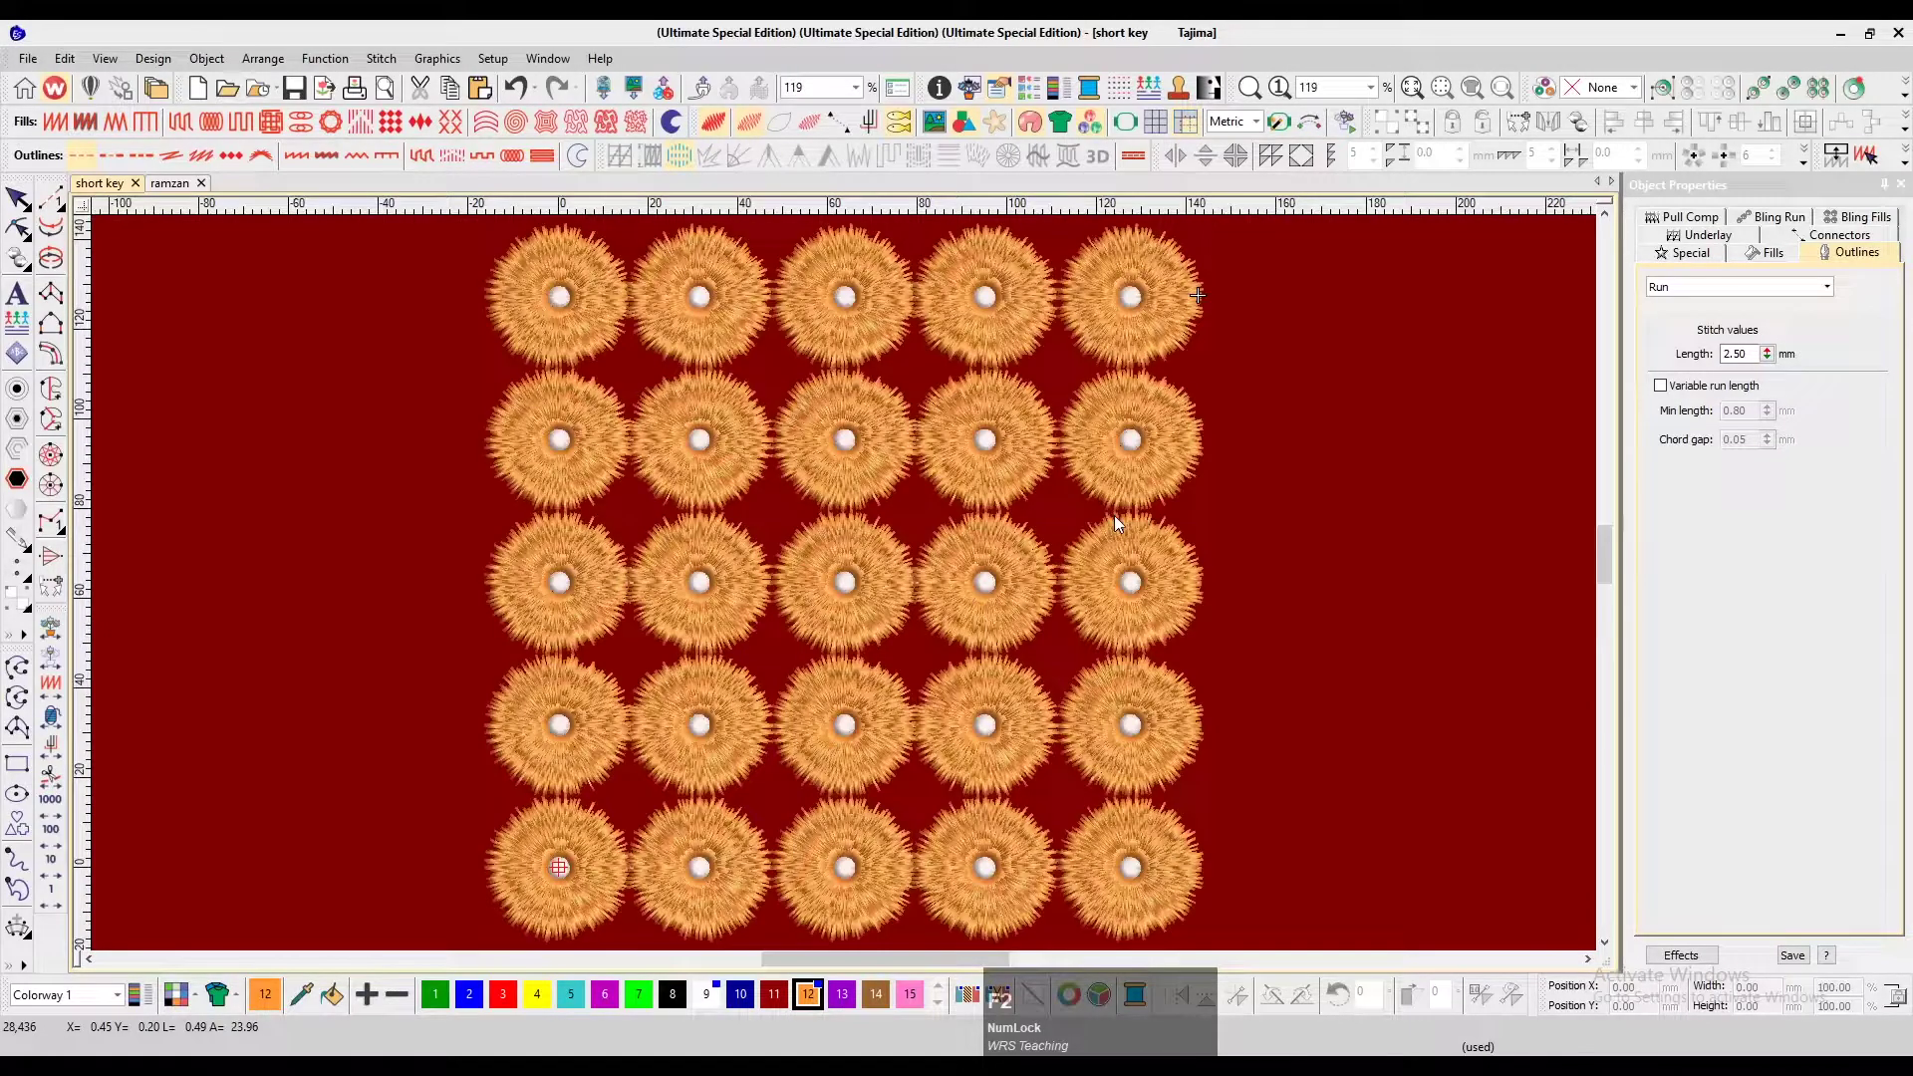
key(ctrl+z)
Try reflecting the round motif into a single mirrored row of 7 columns
drag(700, 732, 645, 772)
click(1303, 159)
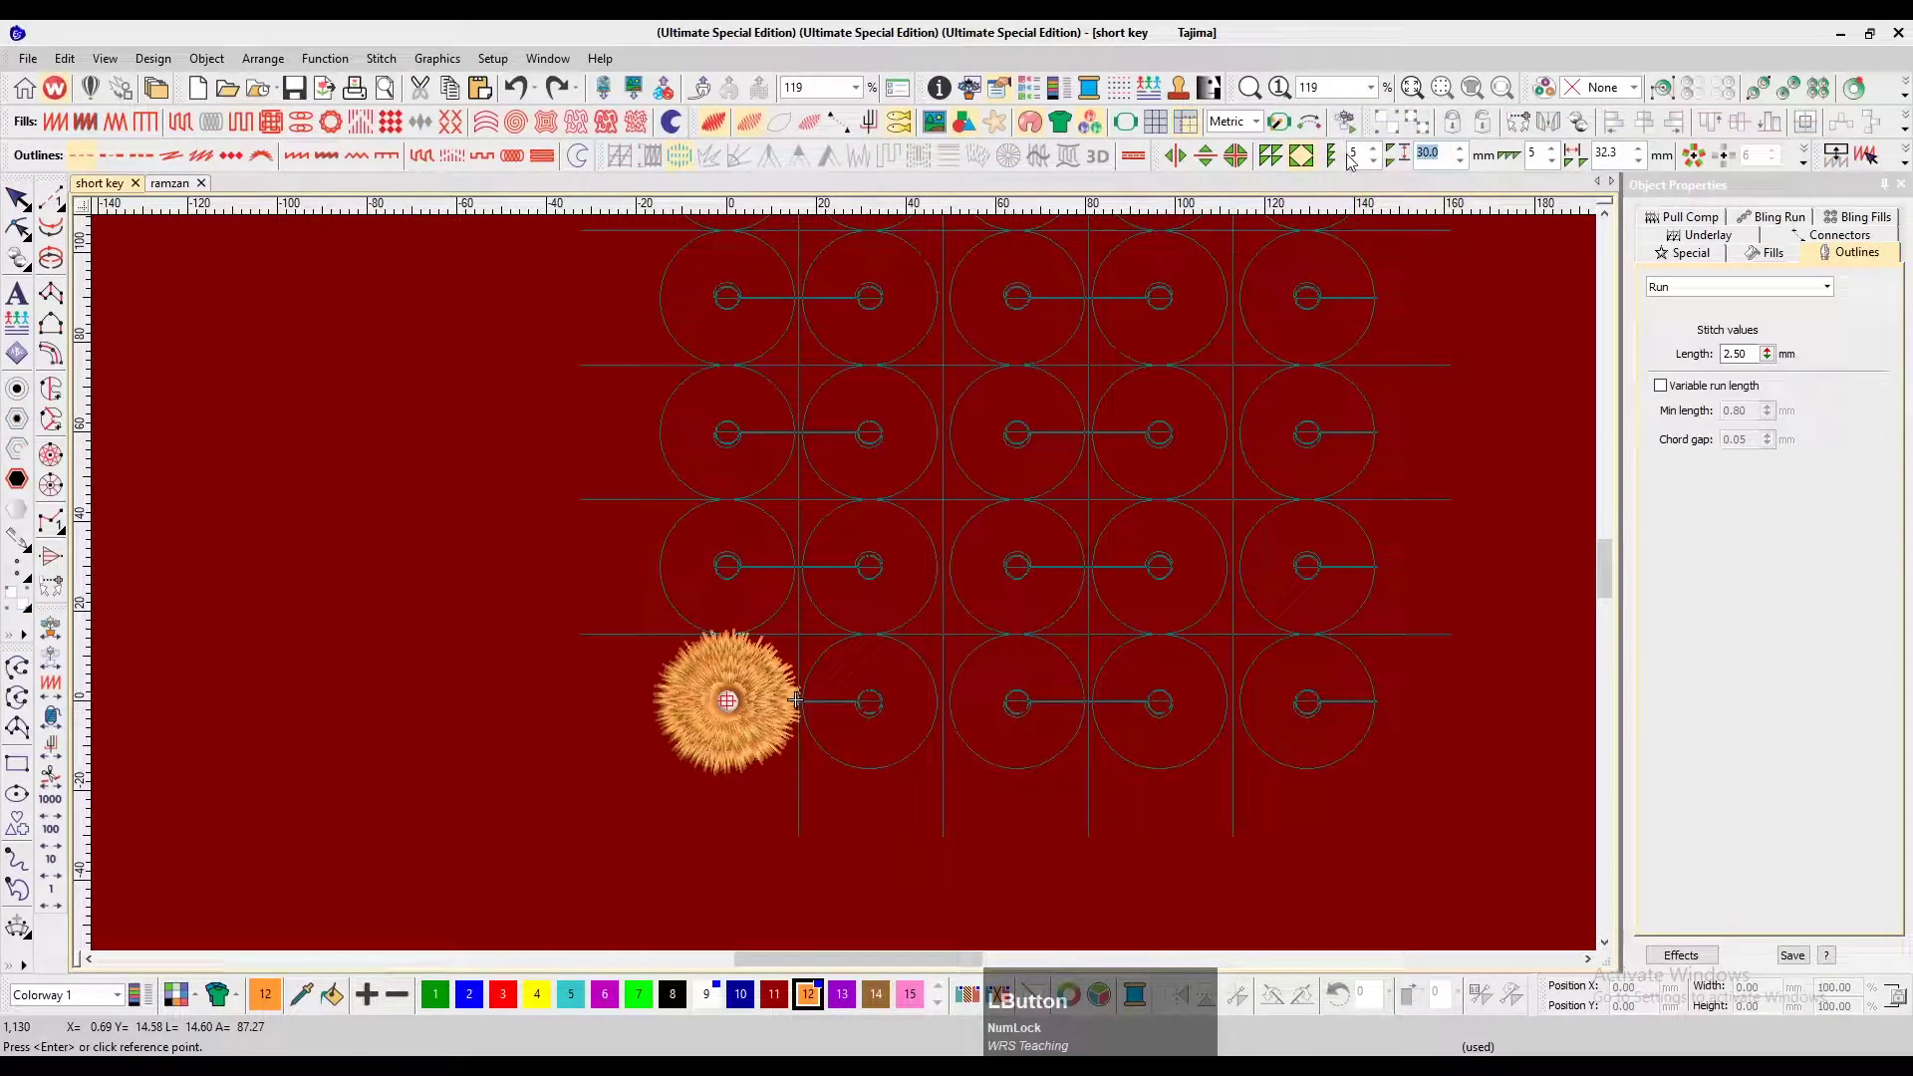
click(1373, 161)
click(1372, 161)
click(1373, 161)
click(1372, 161)
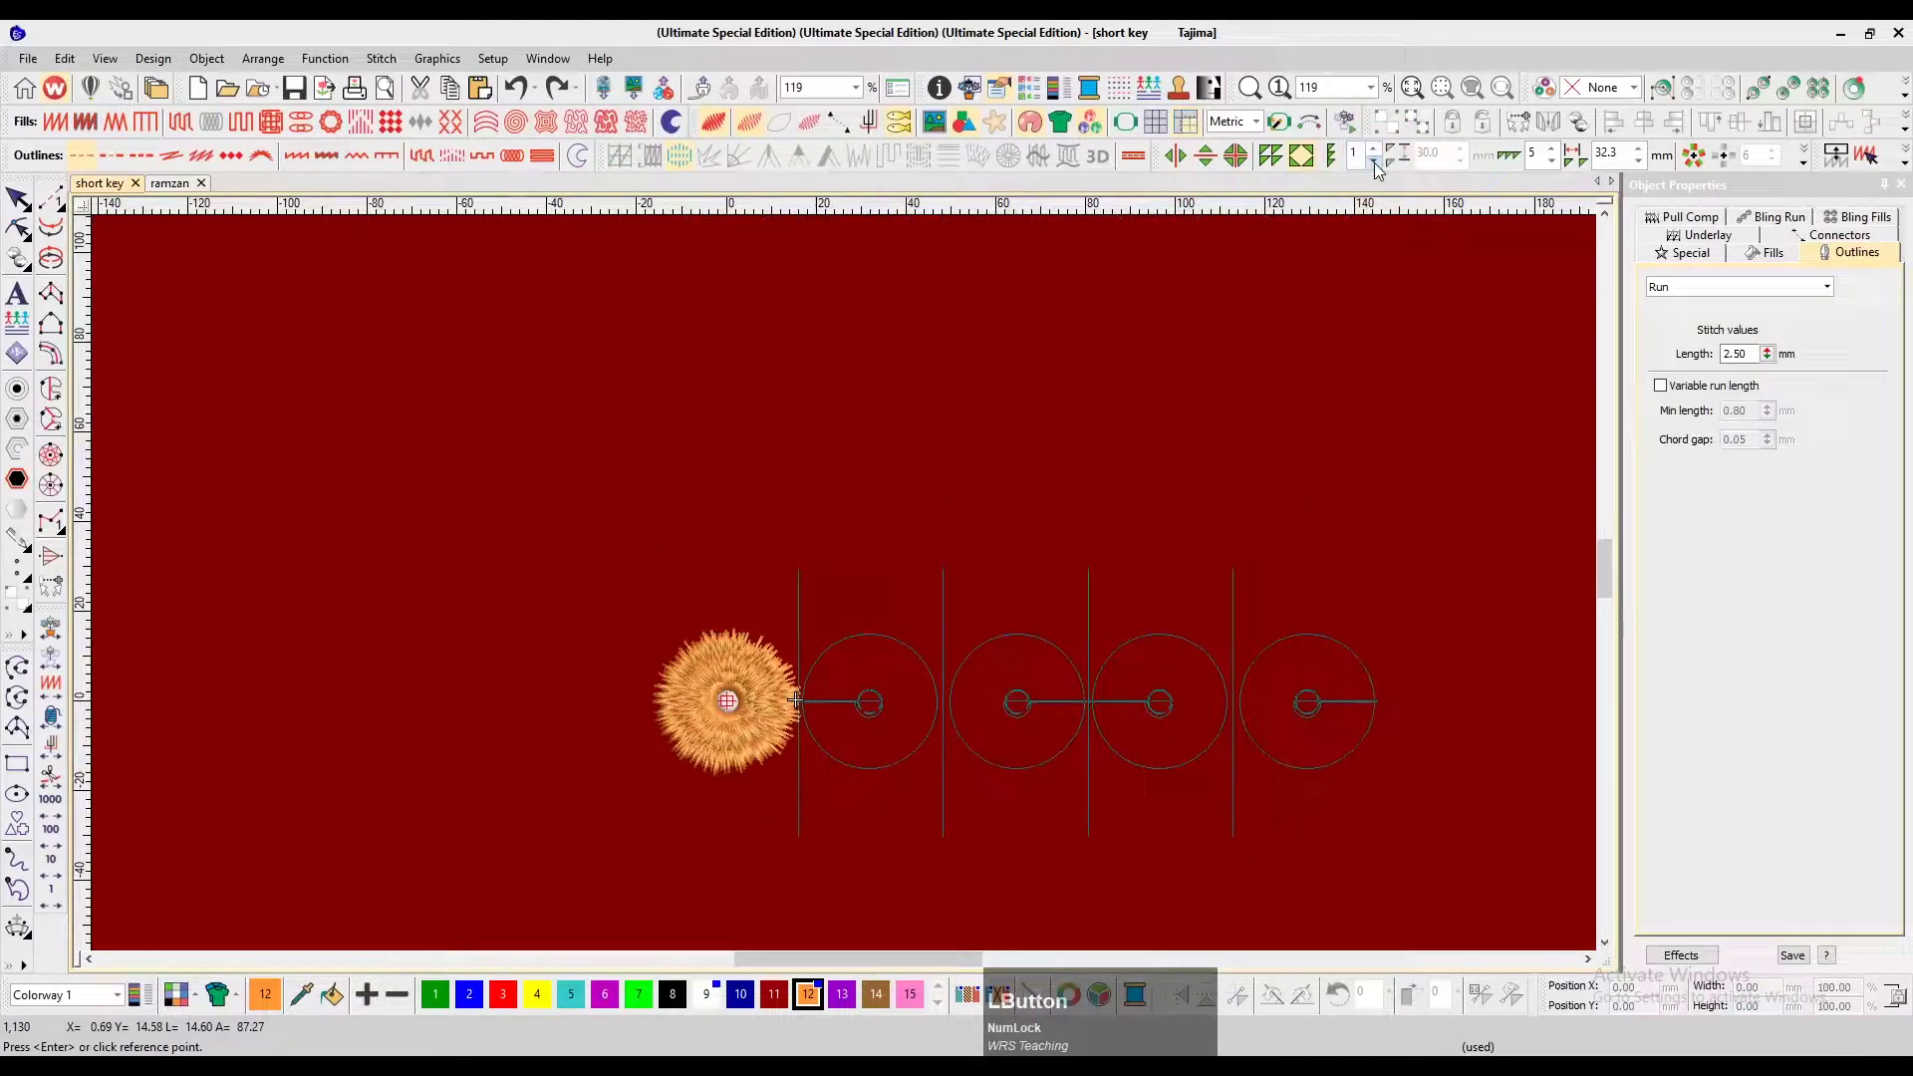
click(1554, 152)
click(1553, 151)
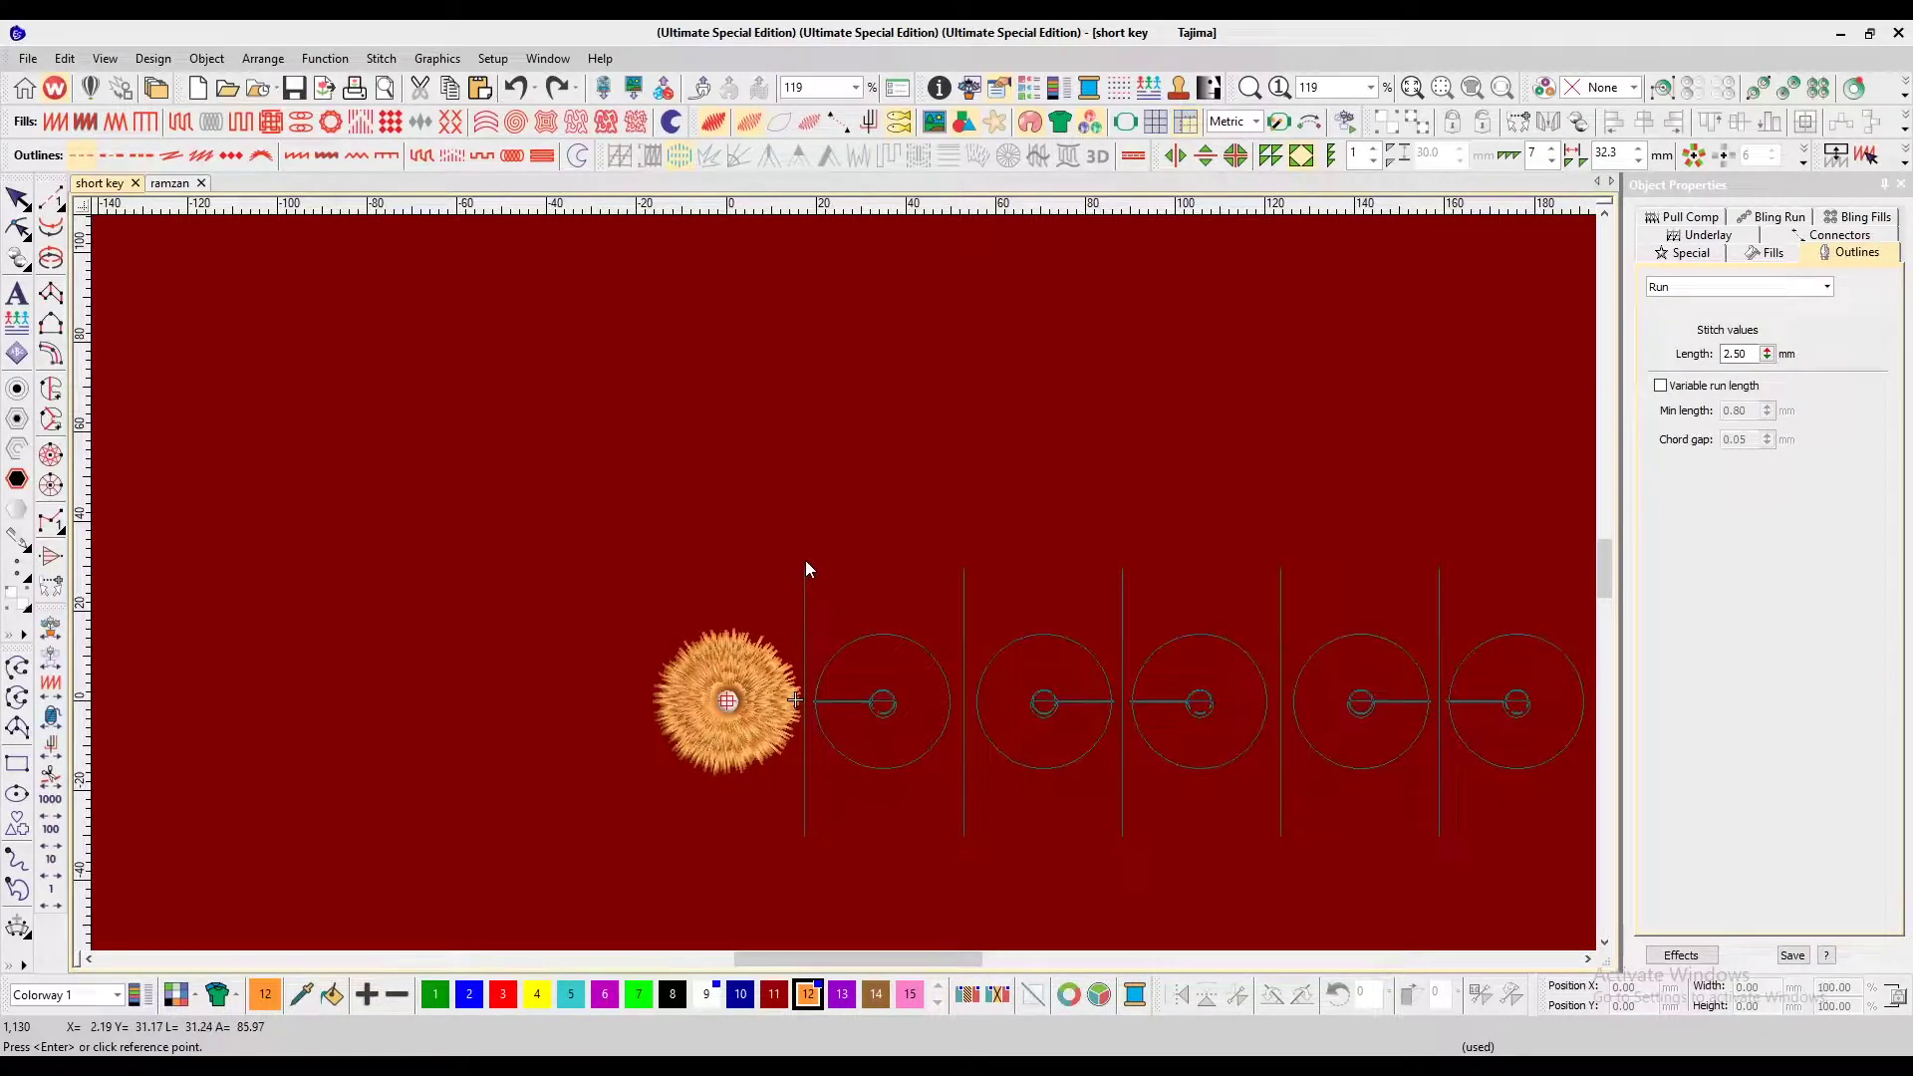
key(shift+z)
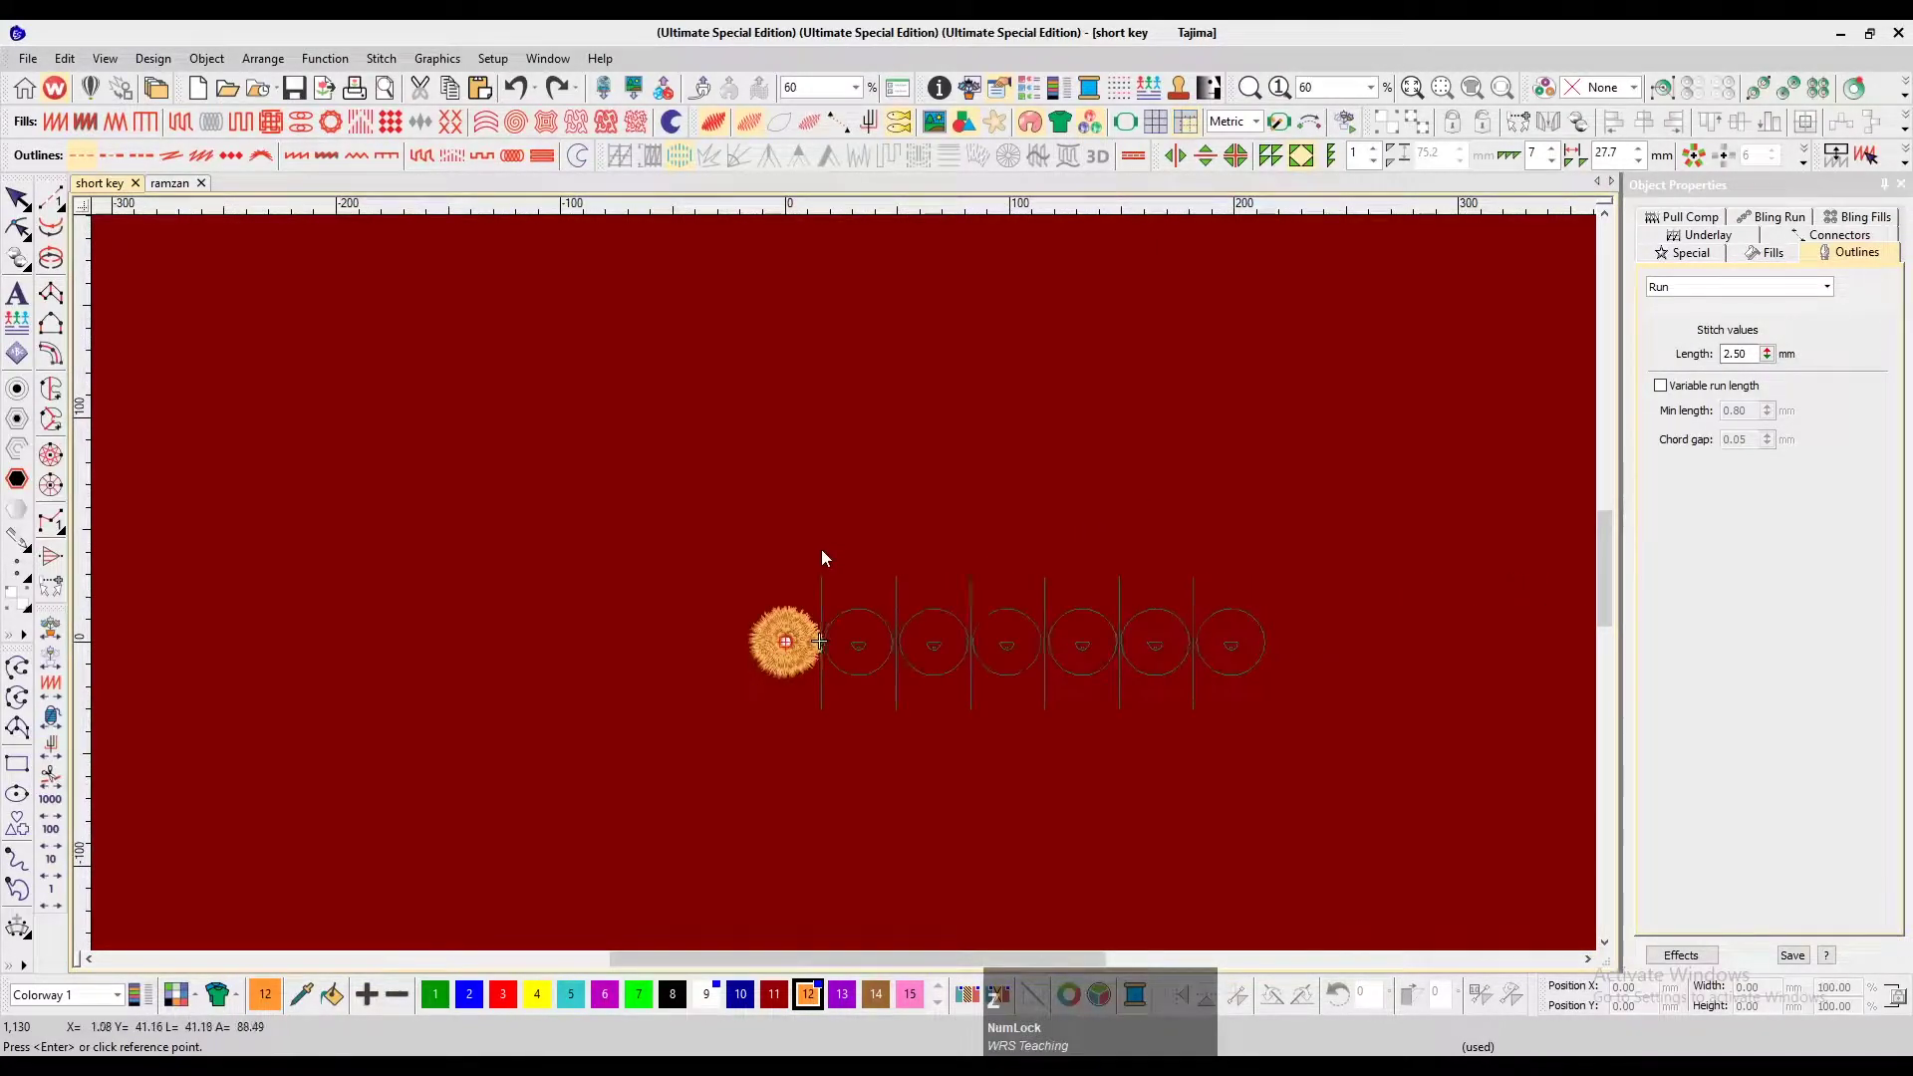
click(821, 549)
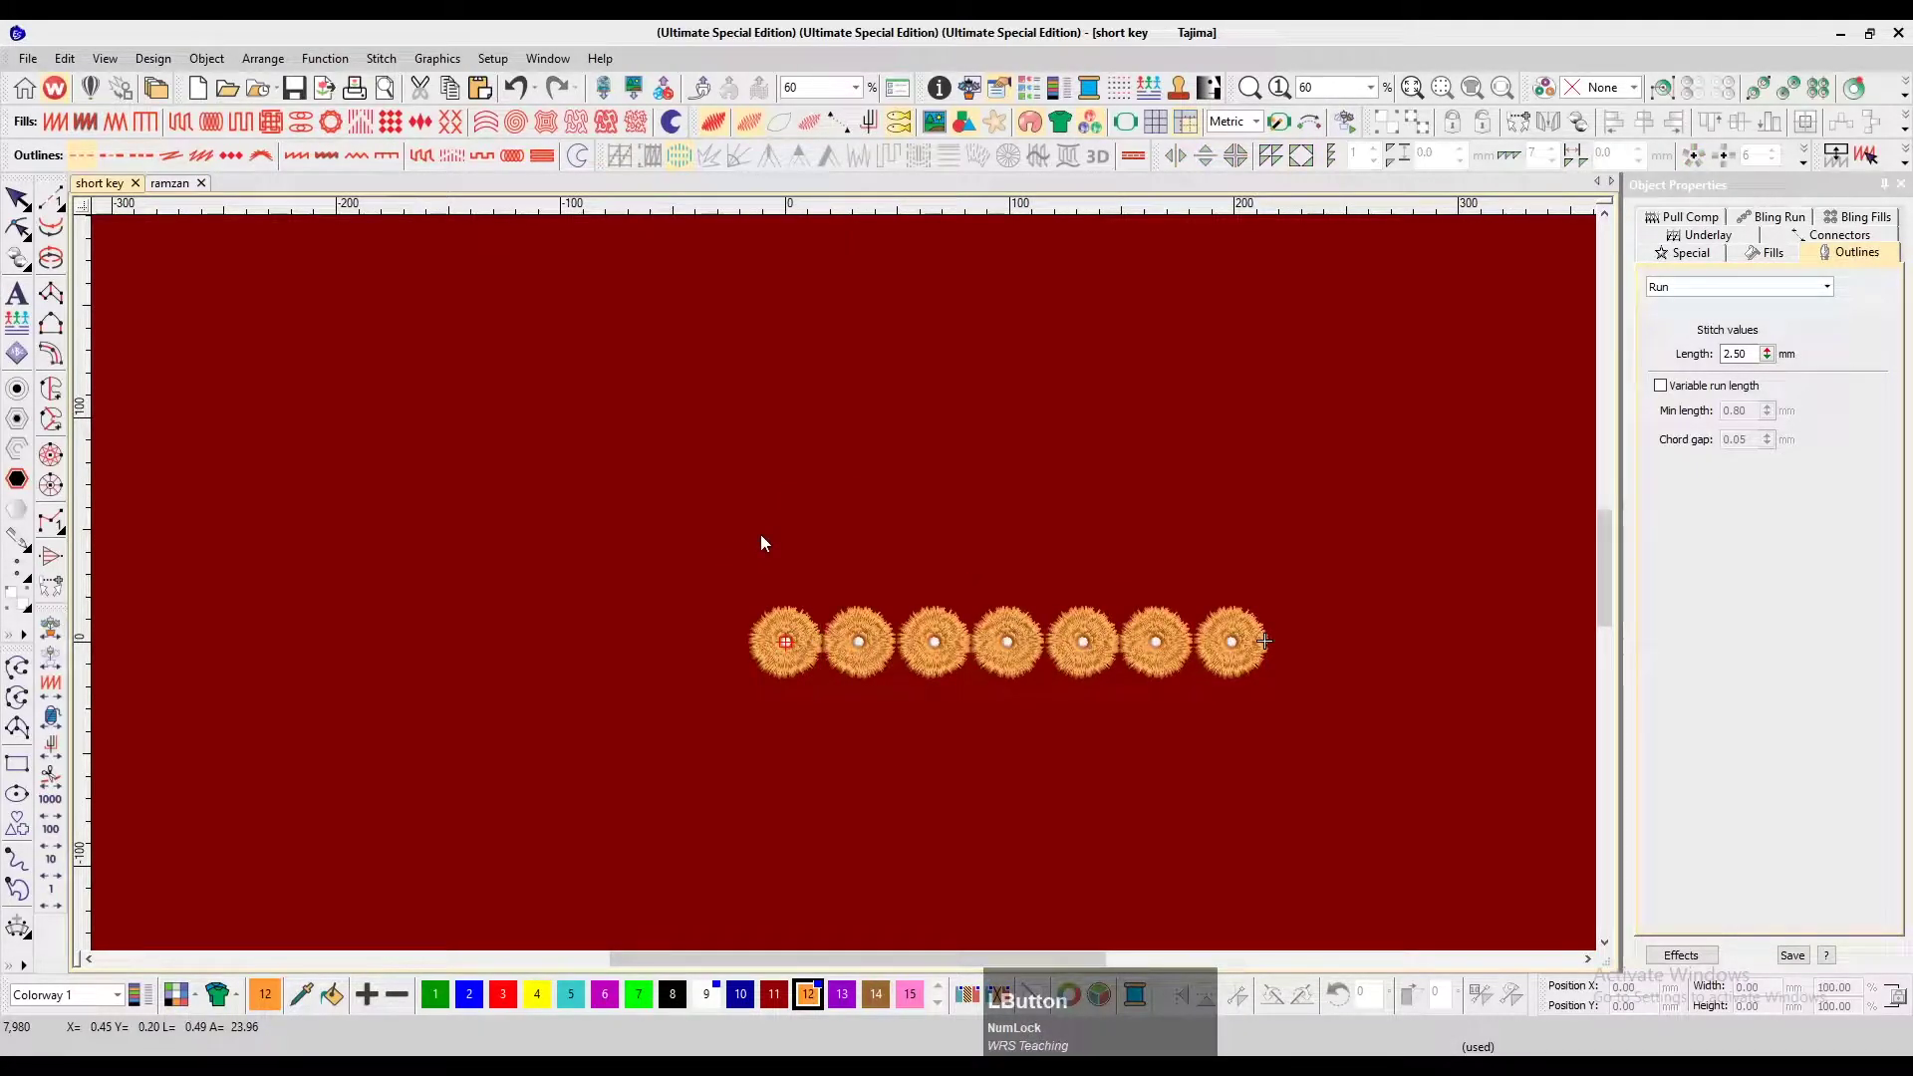
key(ctrl+z)
Try reflecting the round motif into a mirrored grid of 7 rows by 7 columns
drag(827, 576, 670, 730)
click(1295, 156)
click(1378, 150)
click(1379, 149)
click(1379, 150)
click(1379, 150)
click(1378, 150)
click(1379, 150)
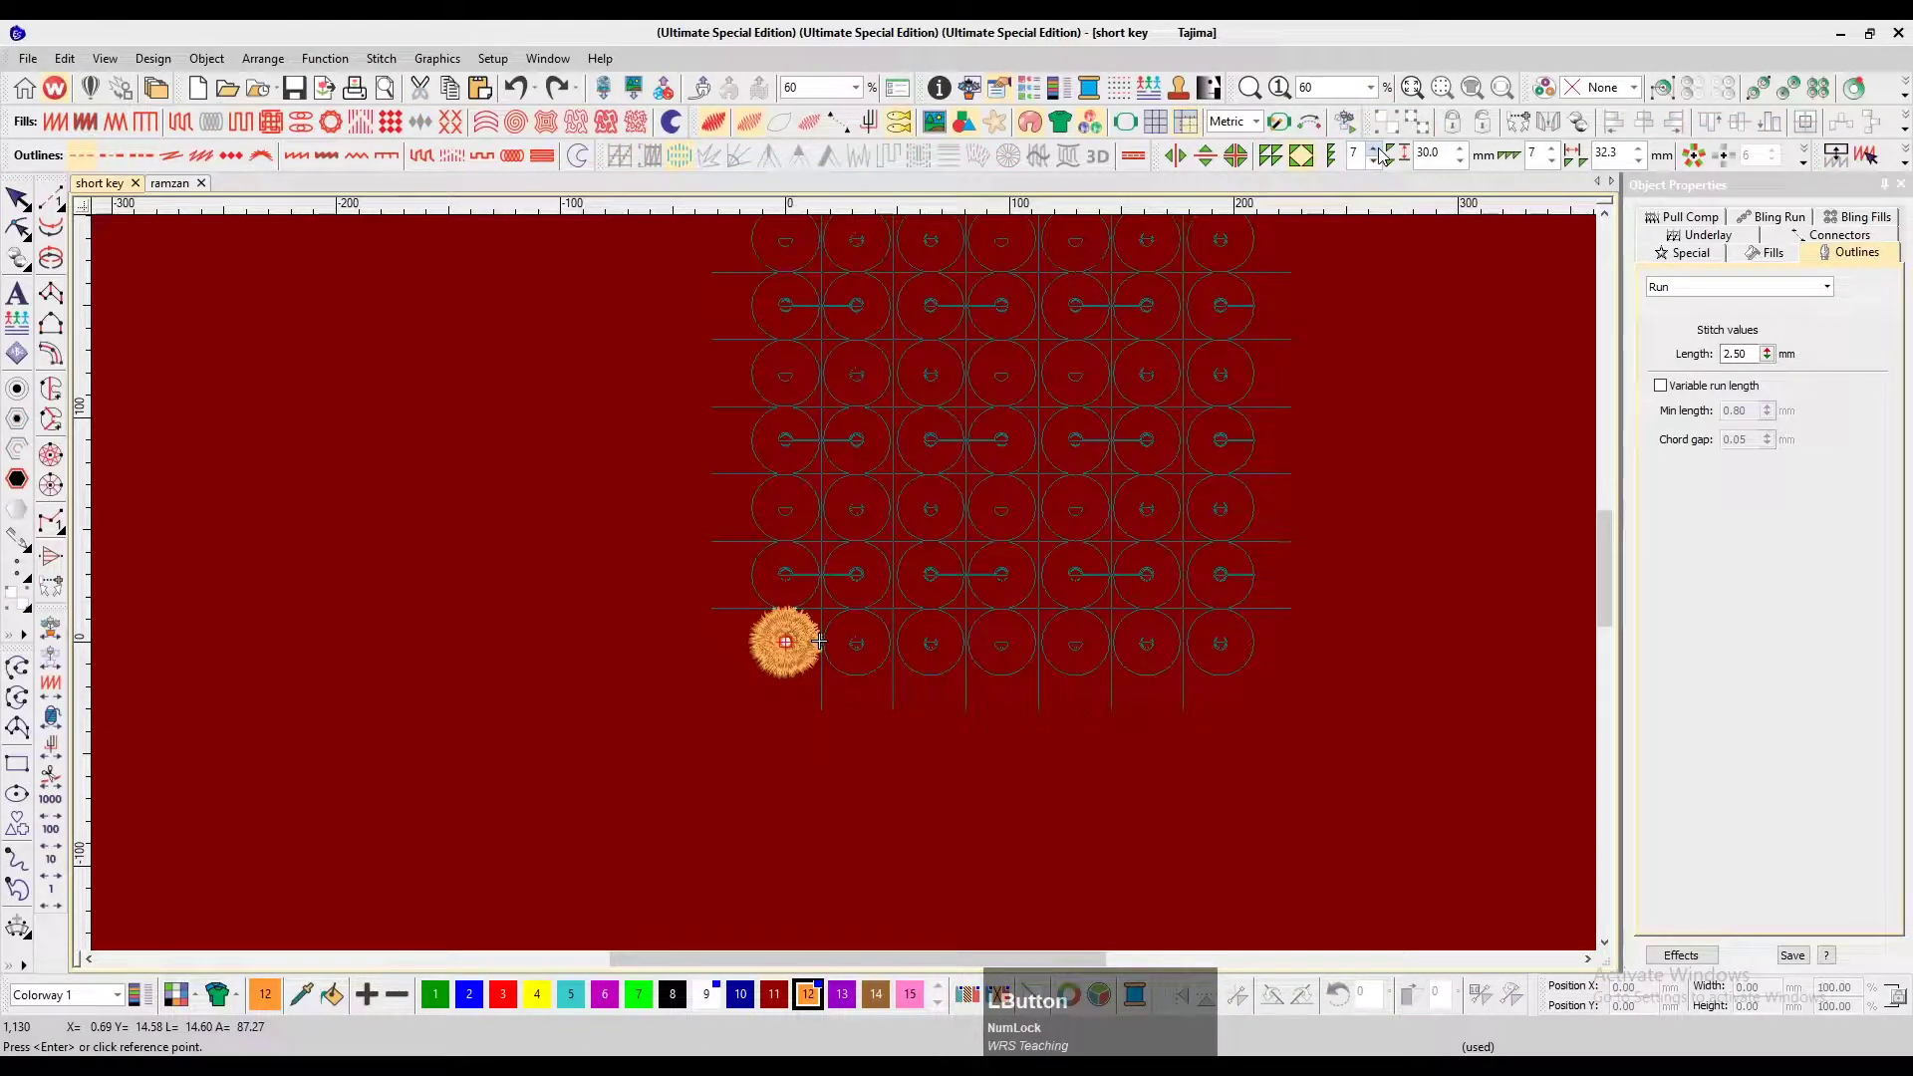
click(821, 610)
scroll(1223, 498, up, 1)
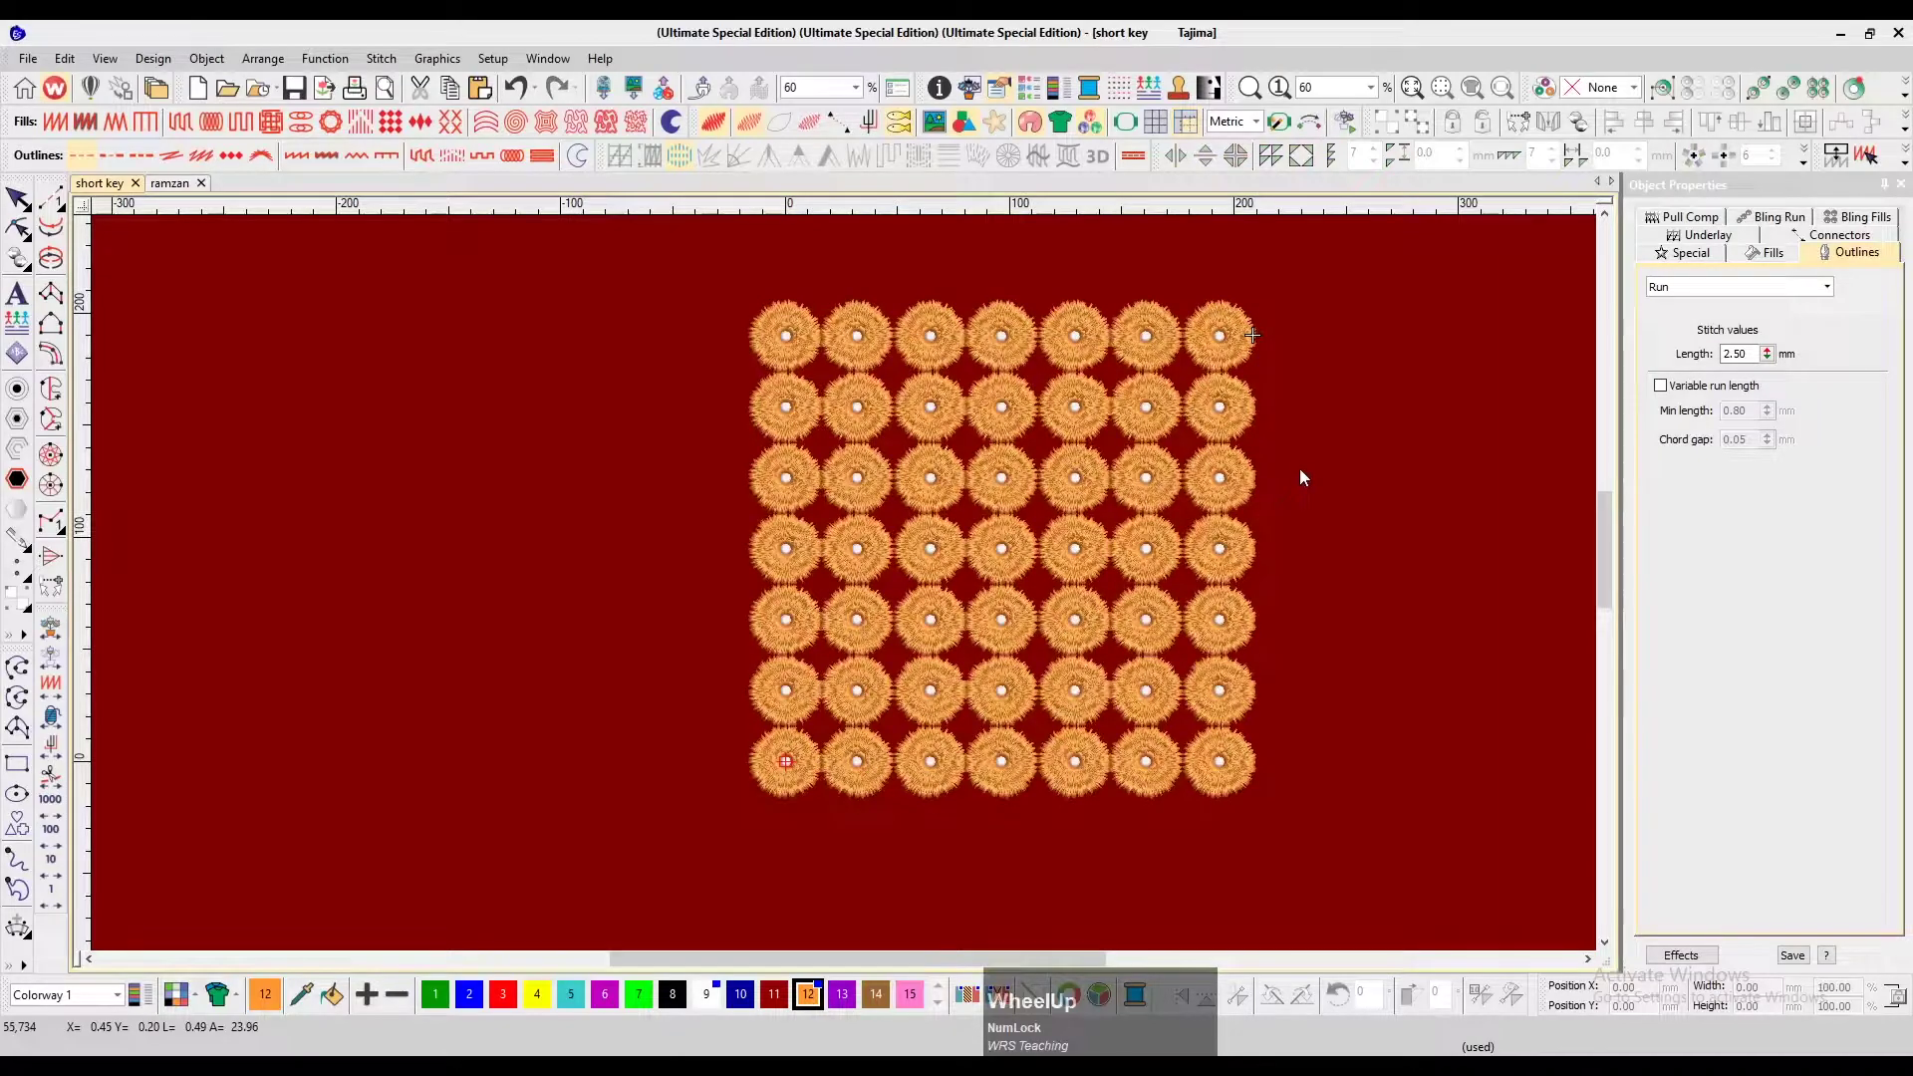
key(ctrl+z)
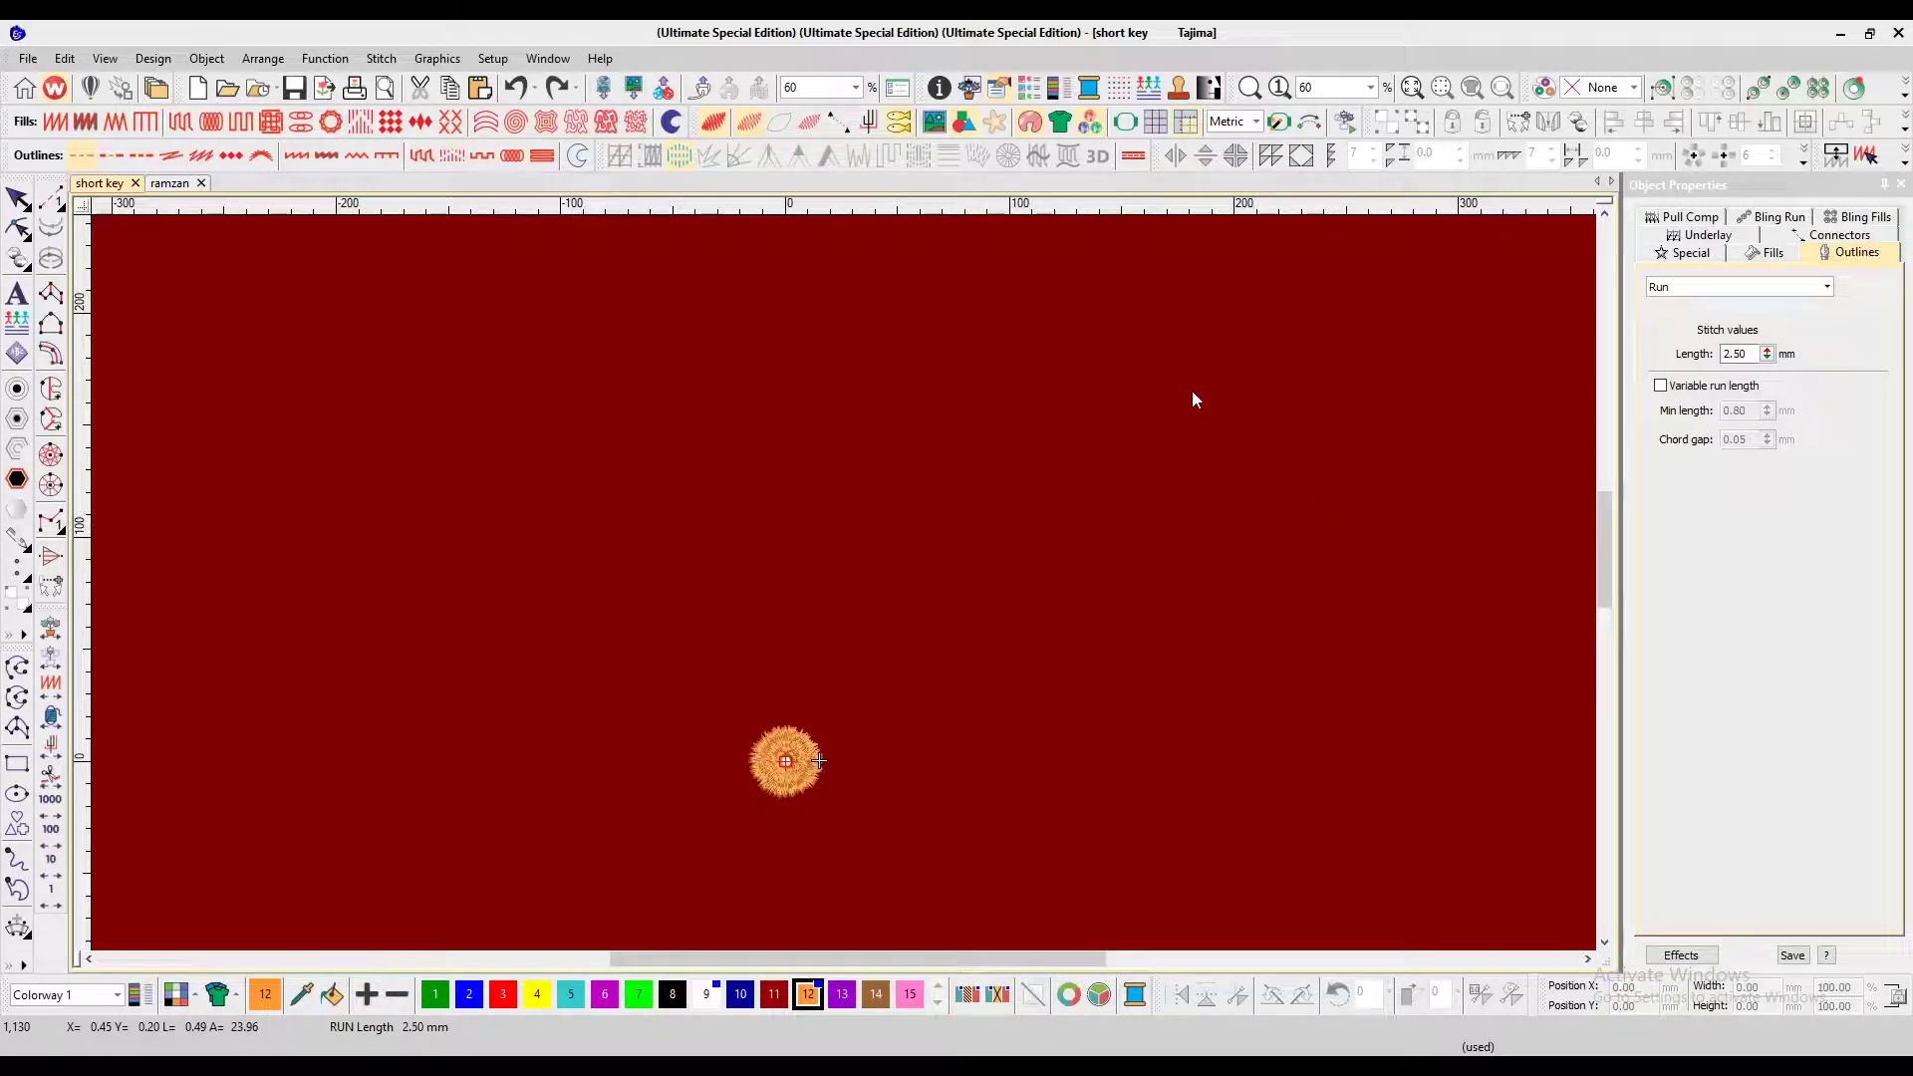
scroll(966, 589, down, 1)
scroll(965, 586, up, 2)
scroll(1007, 627, down, 1)
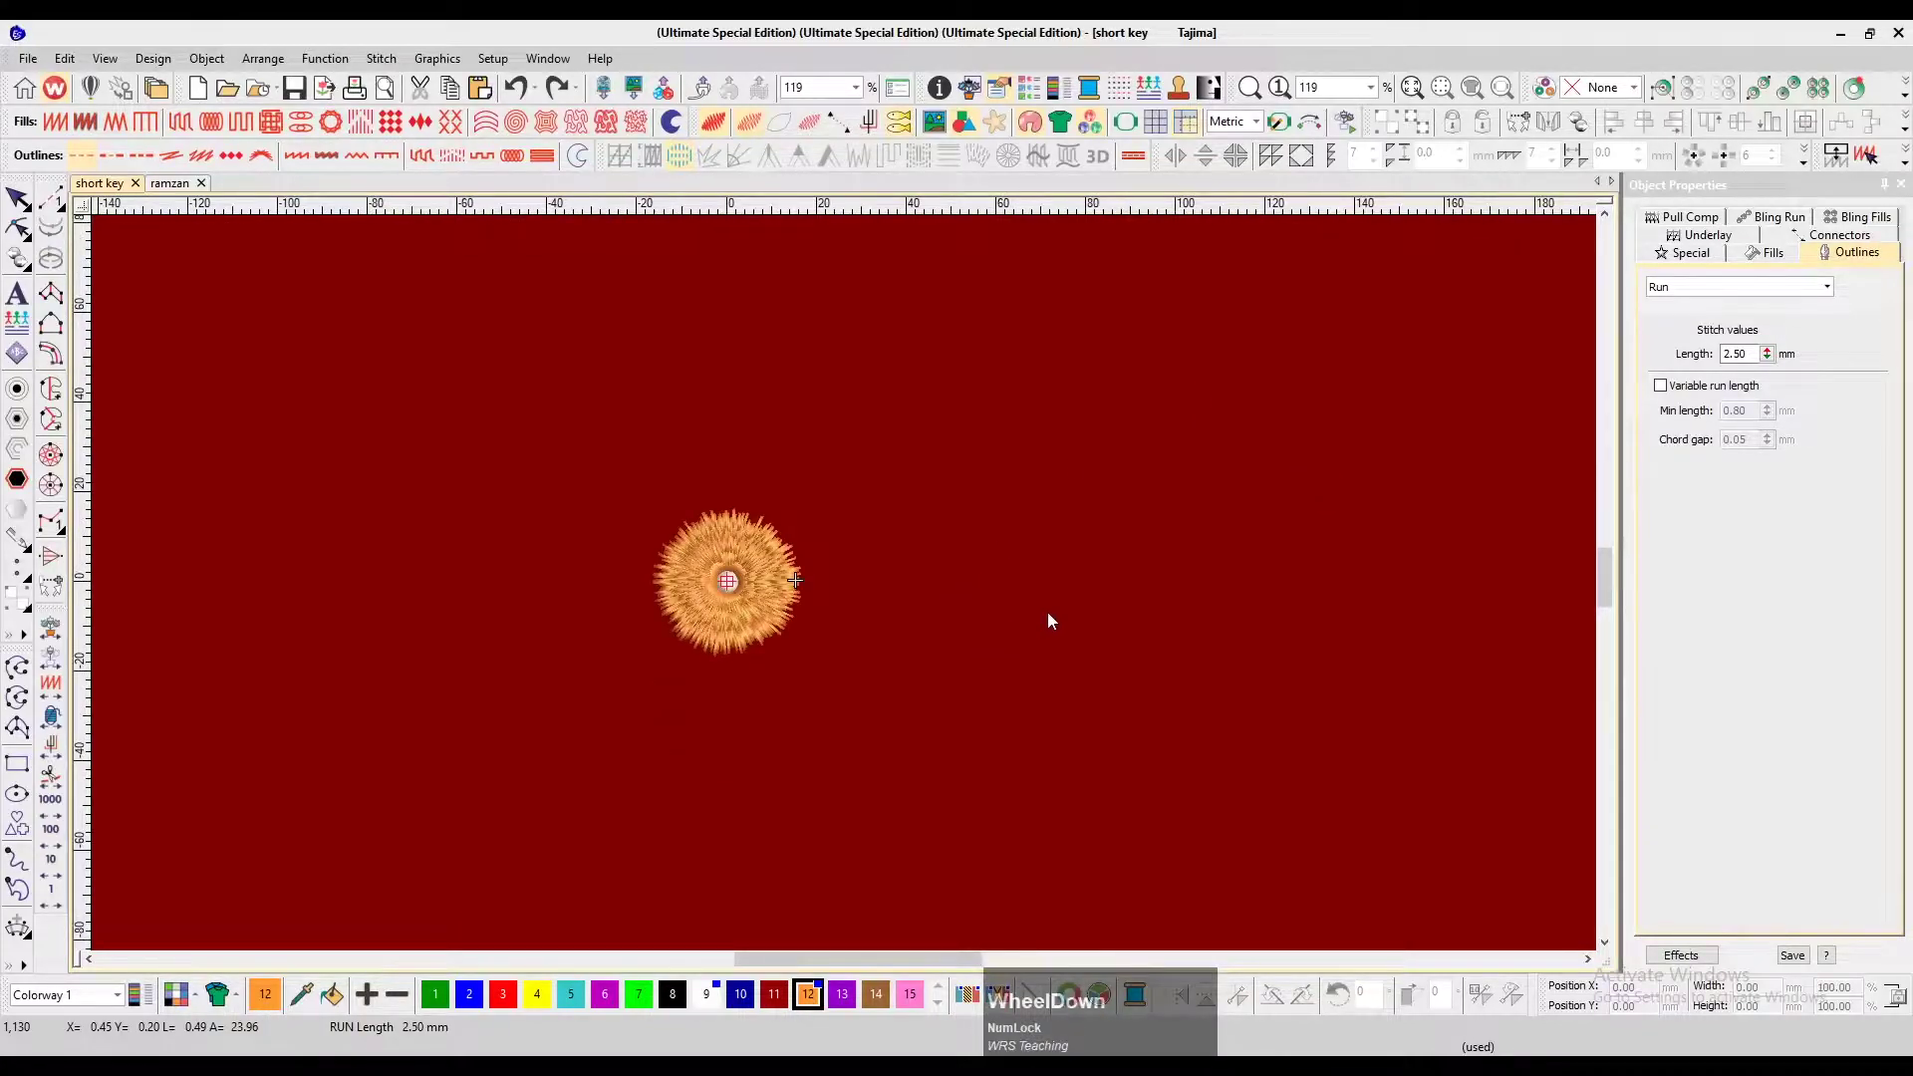
scroll(1036, 623, down, 3)
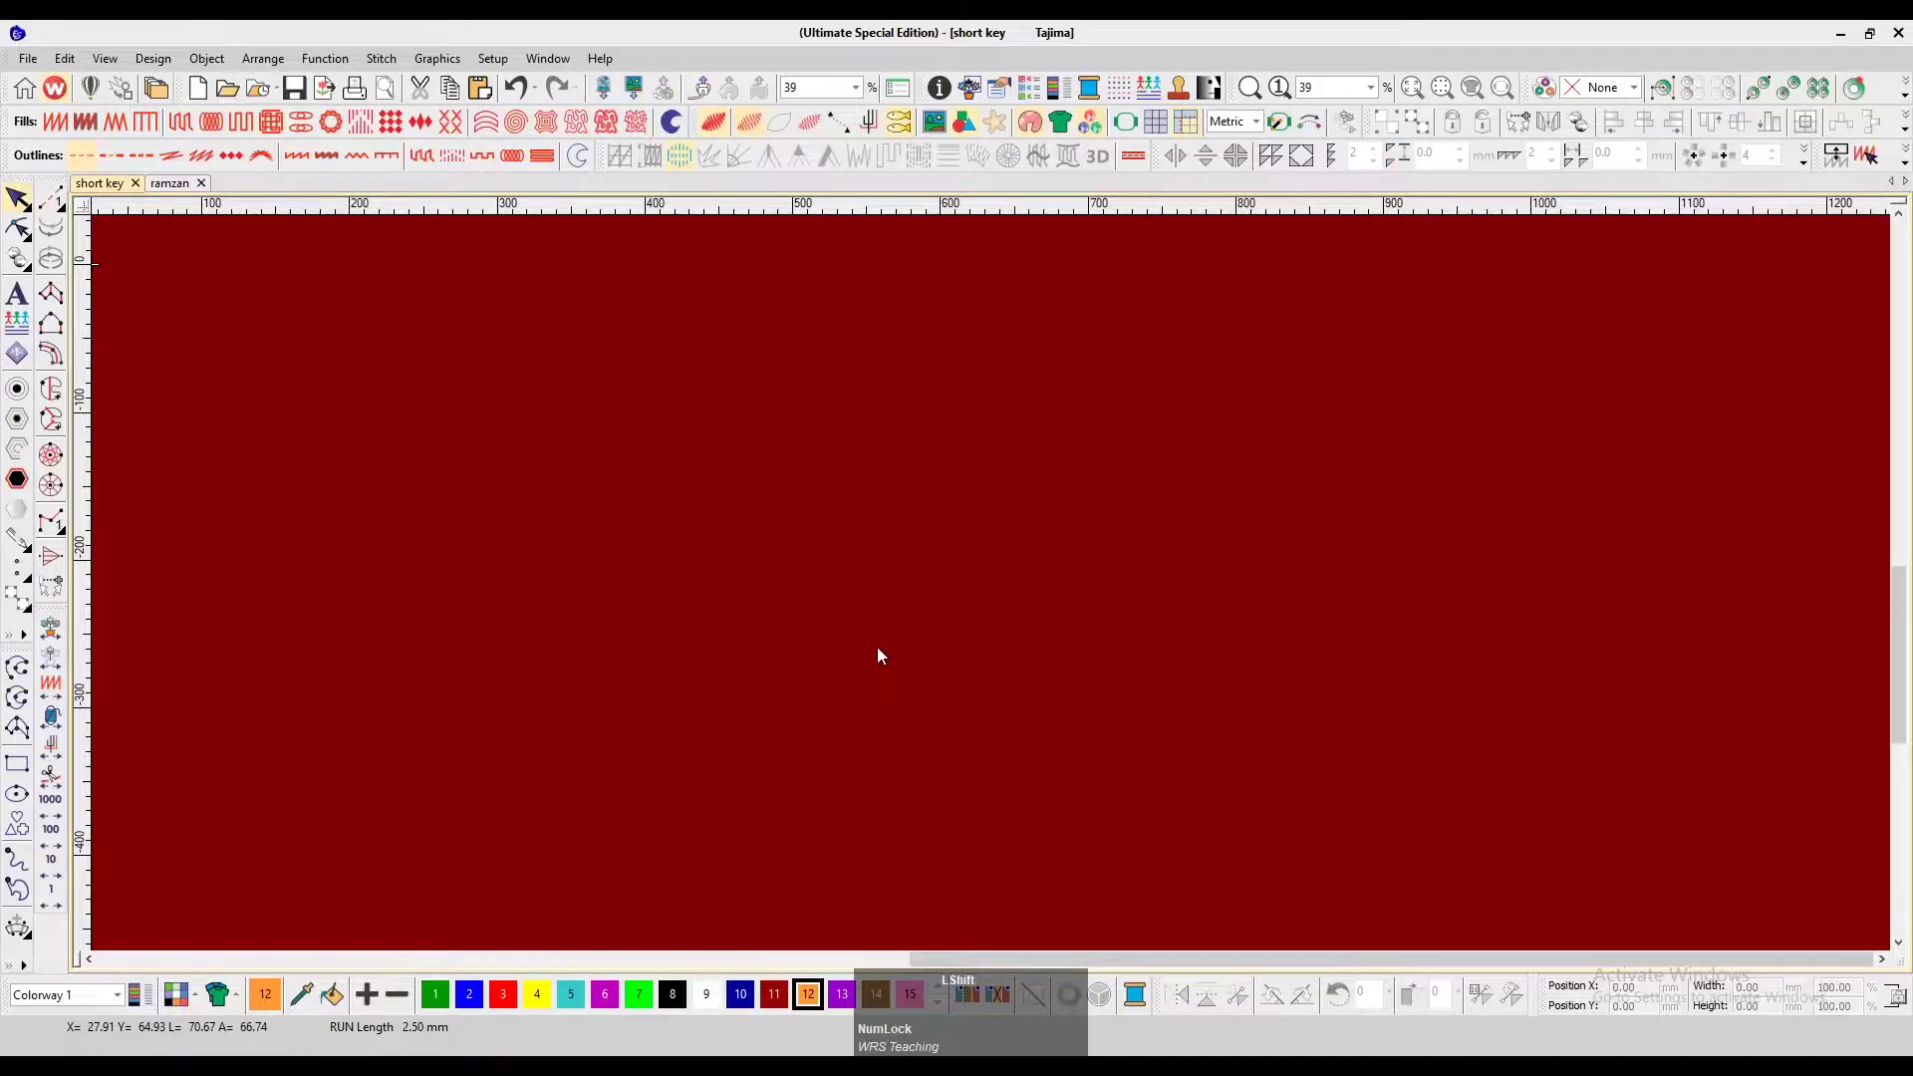
Draw a satin ring about 91 mm in diameter, centred on the design origin, with a small concentric hole
scroll(897, 638, up, 1)
scroll(1061, 573, up, 1)
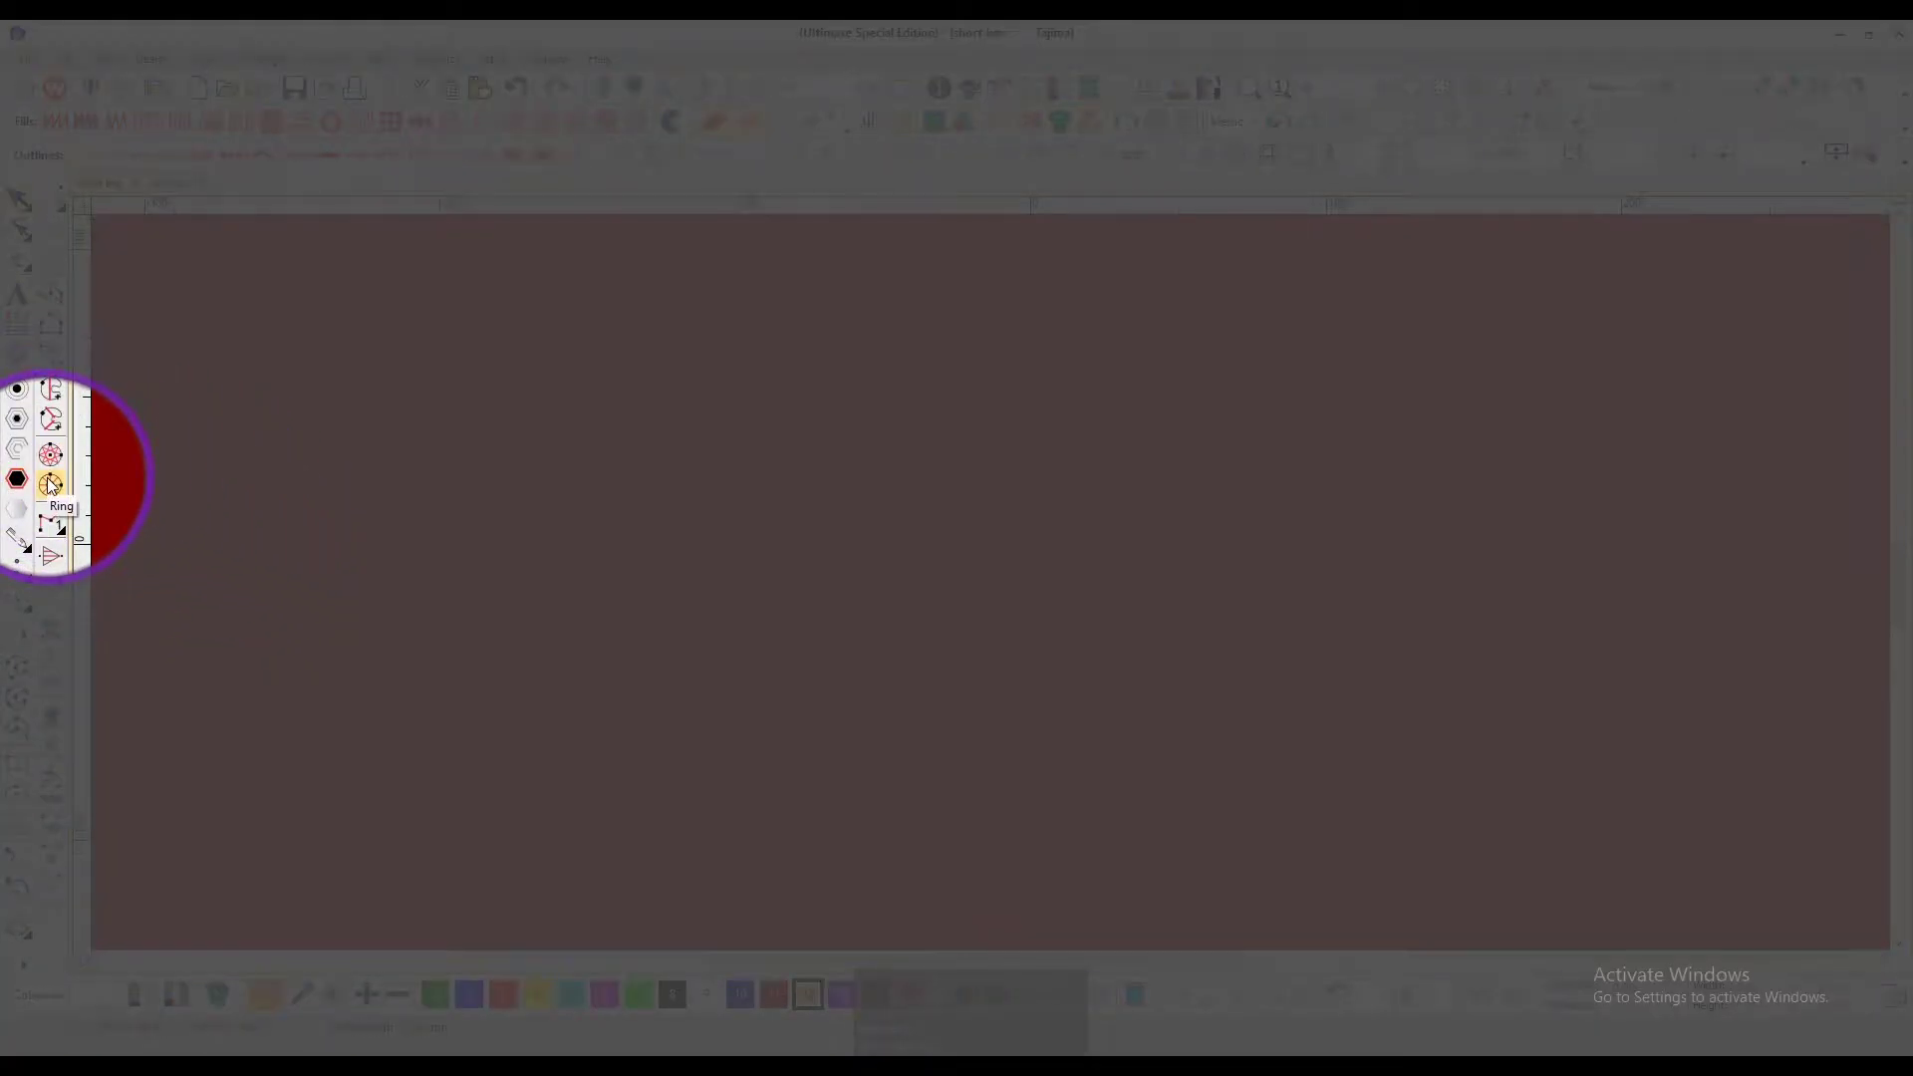
click(53, 484)
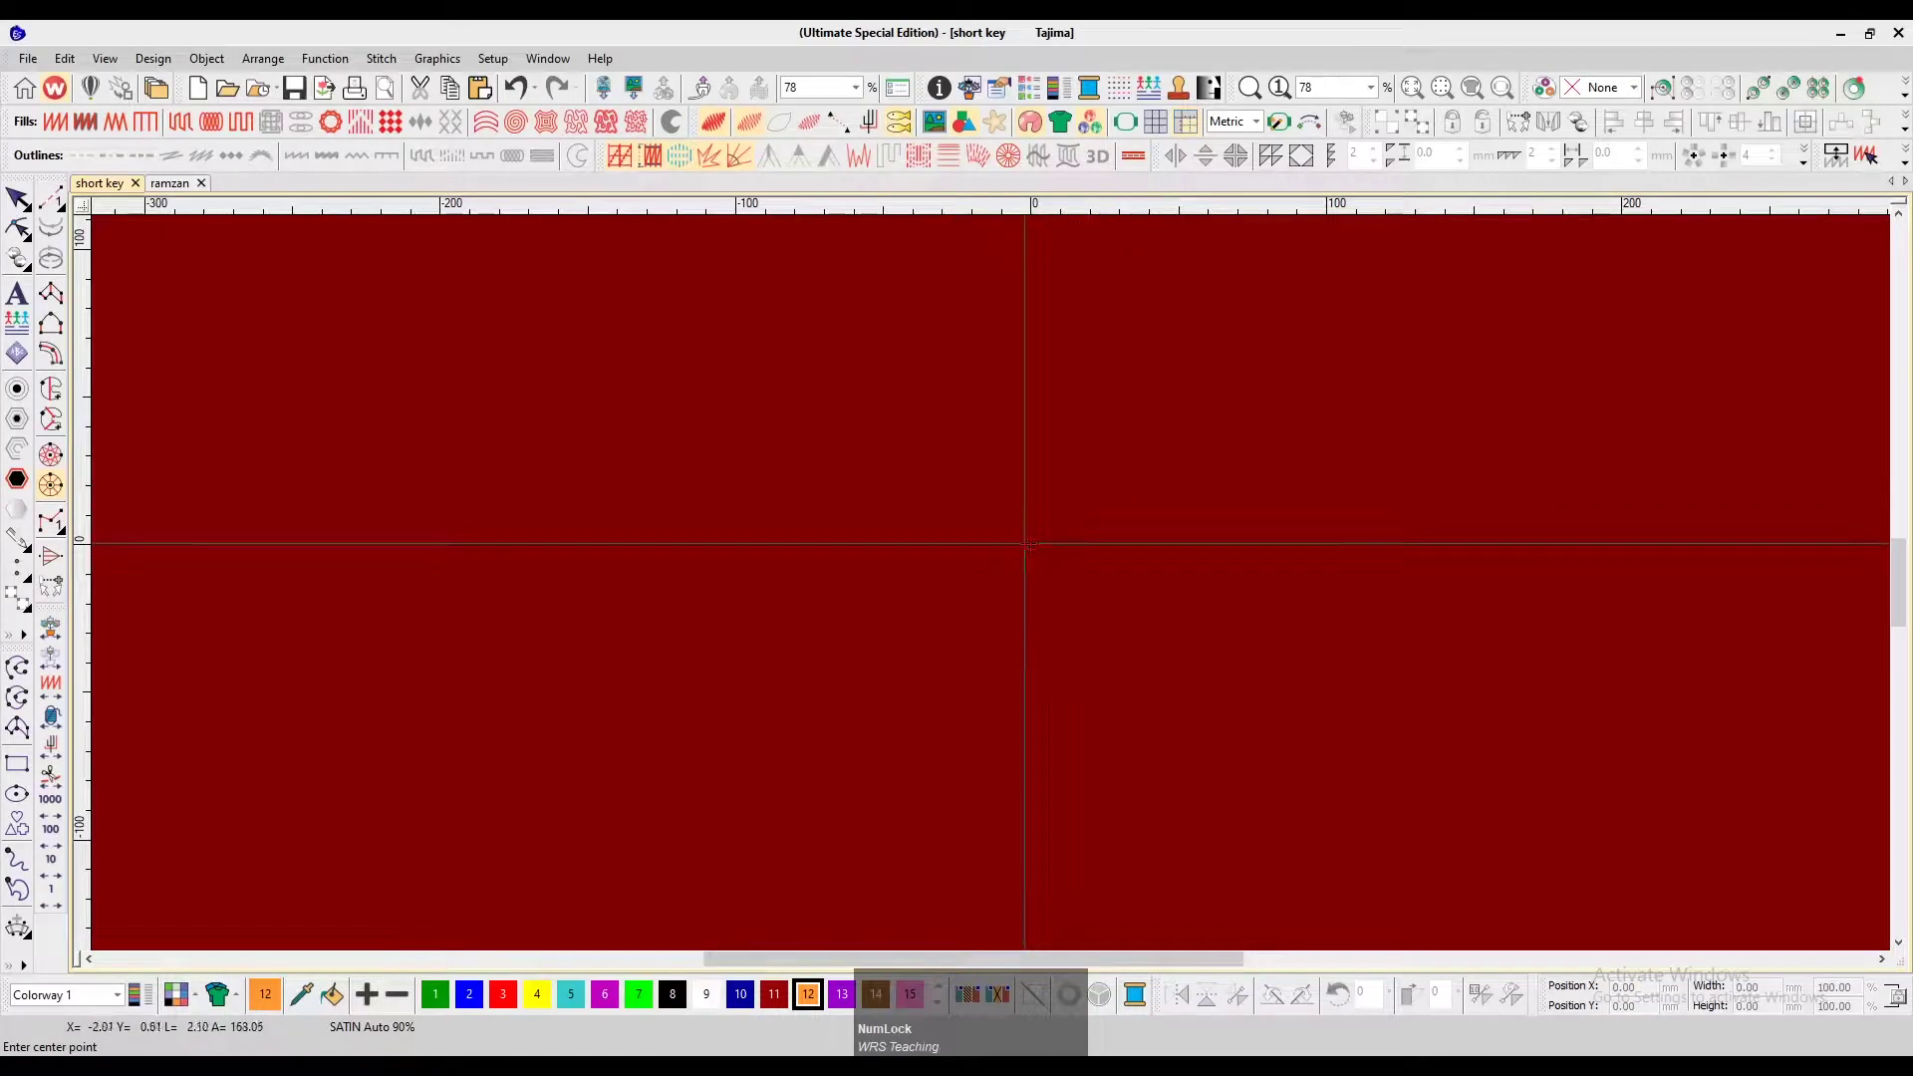
click(1030, 545)
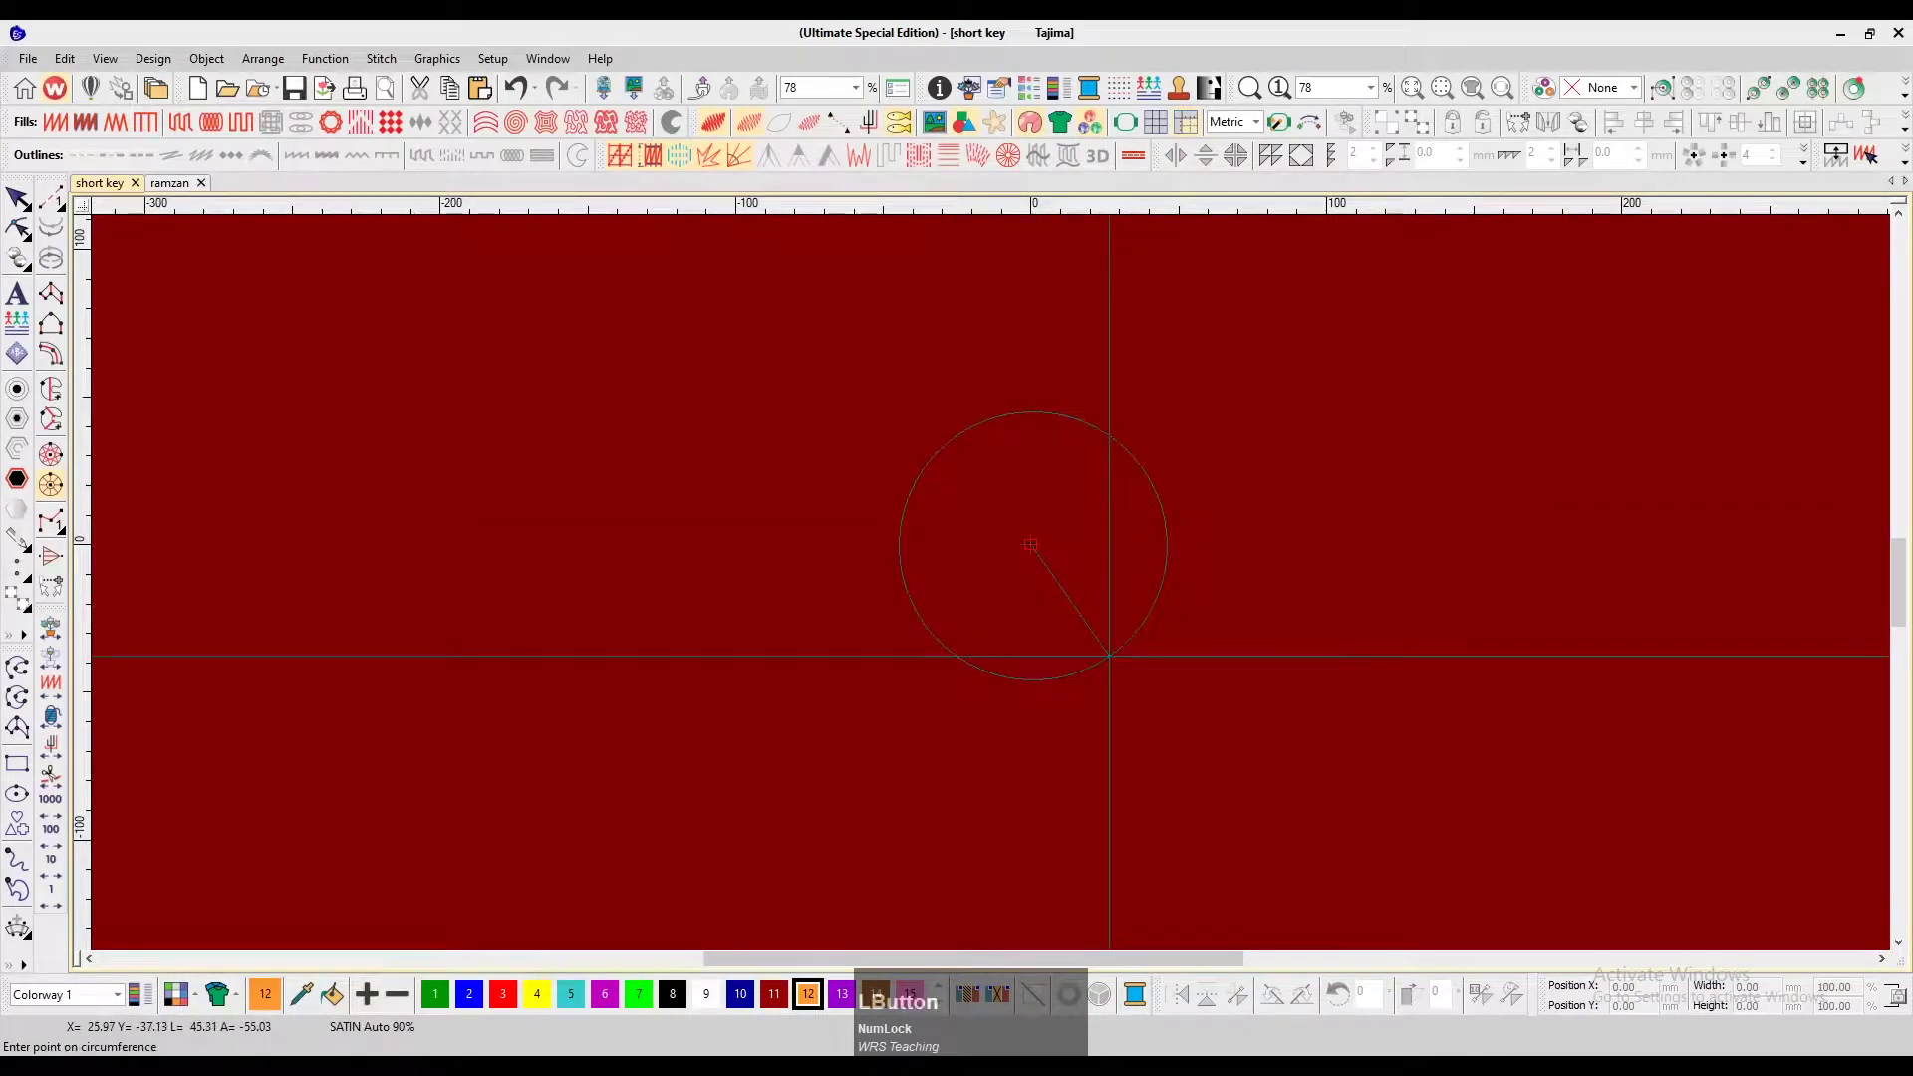
click(1110, 656)
key(KP_Enter)
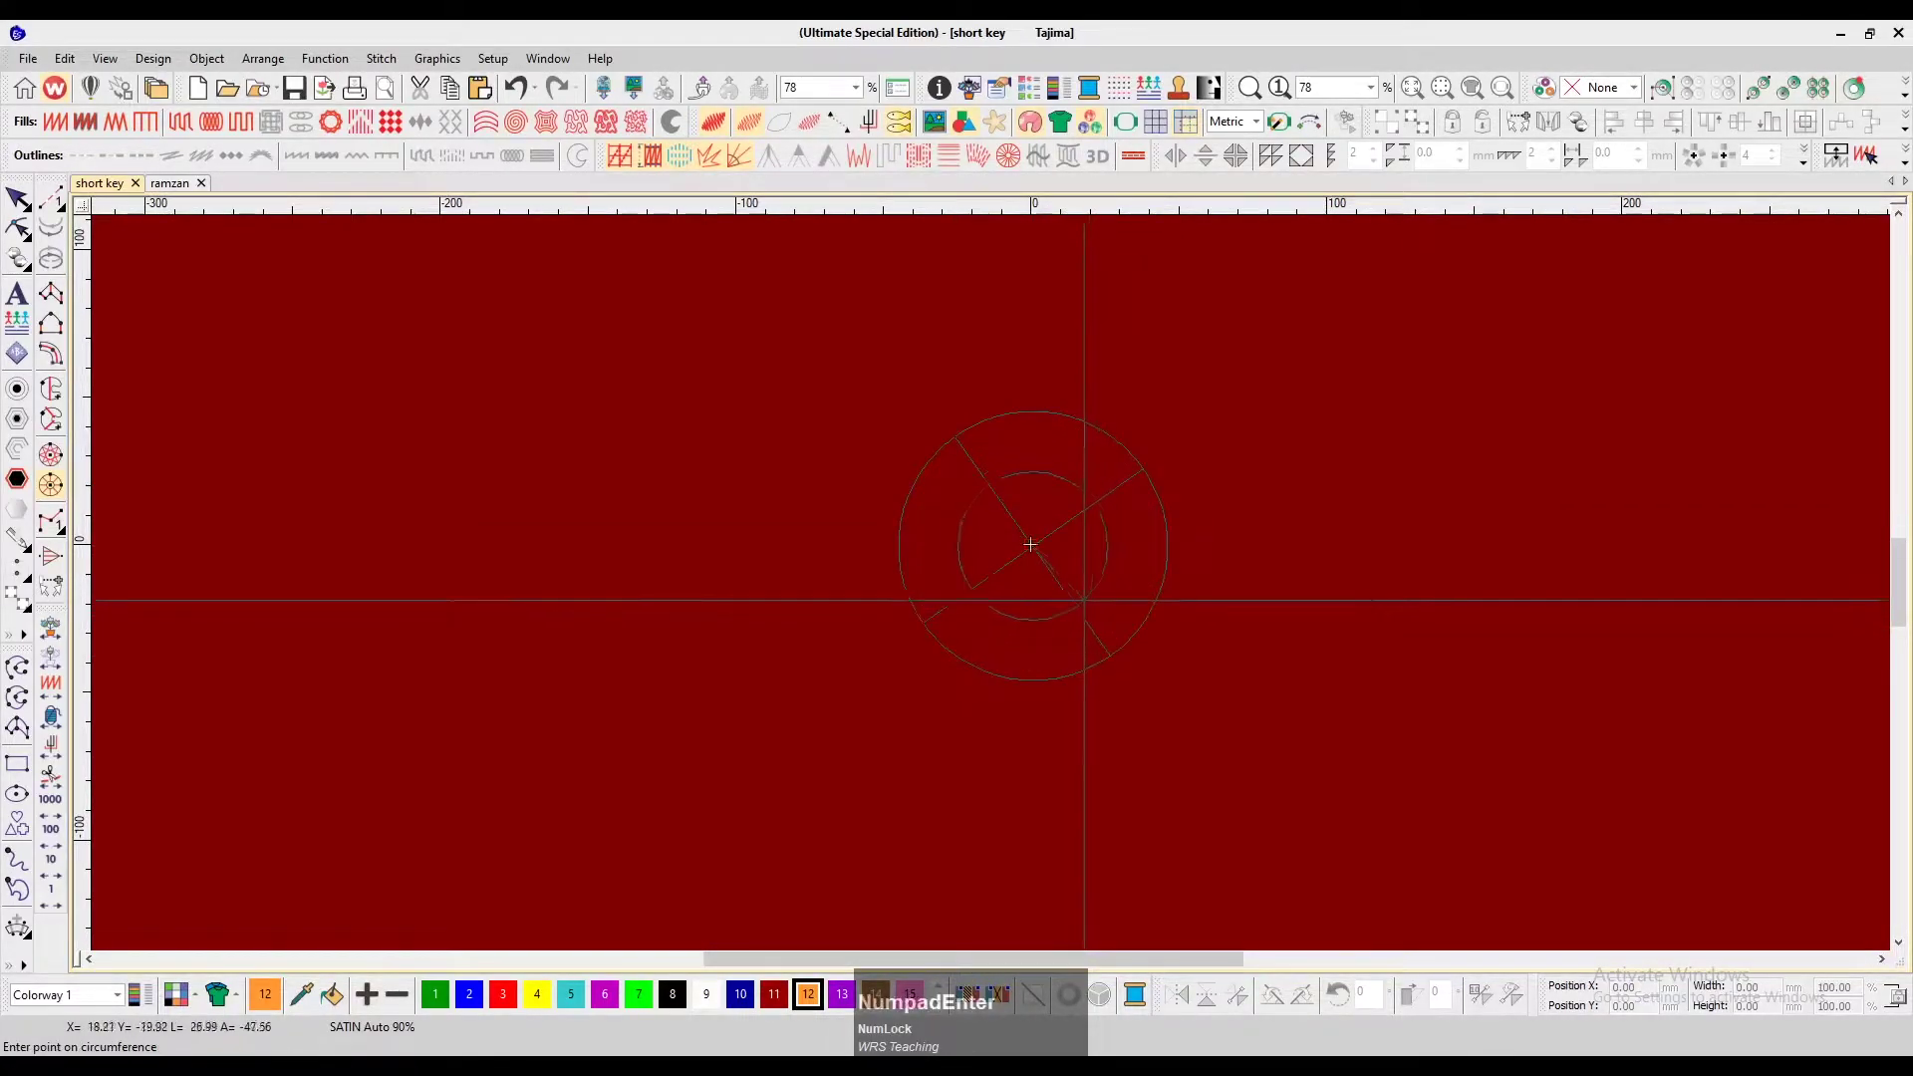
key(KP_Enter)
click(1110, 612)
Resize the ring proportionally to 30 mm wide and 30 mm high
scroll(1321, 739, right, 2)
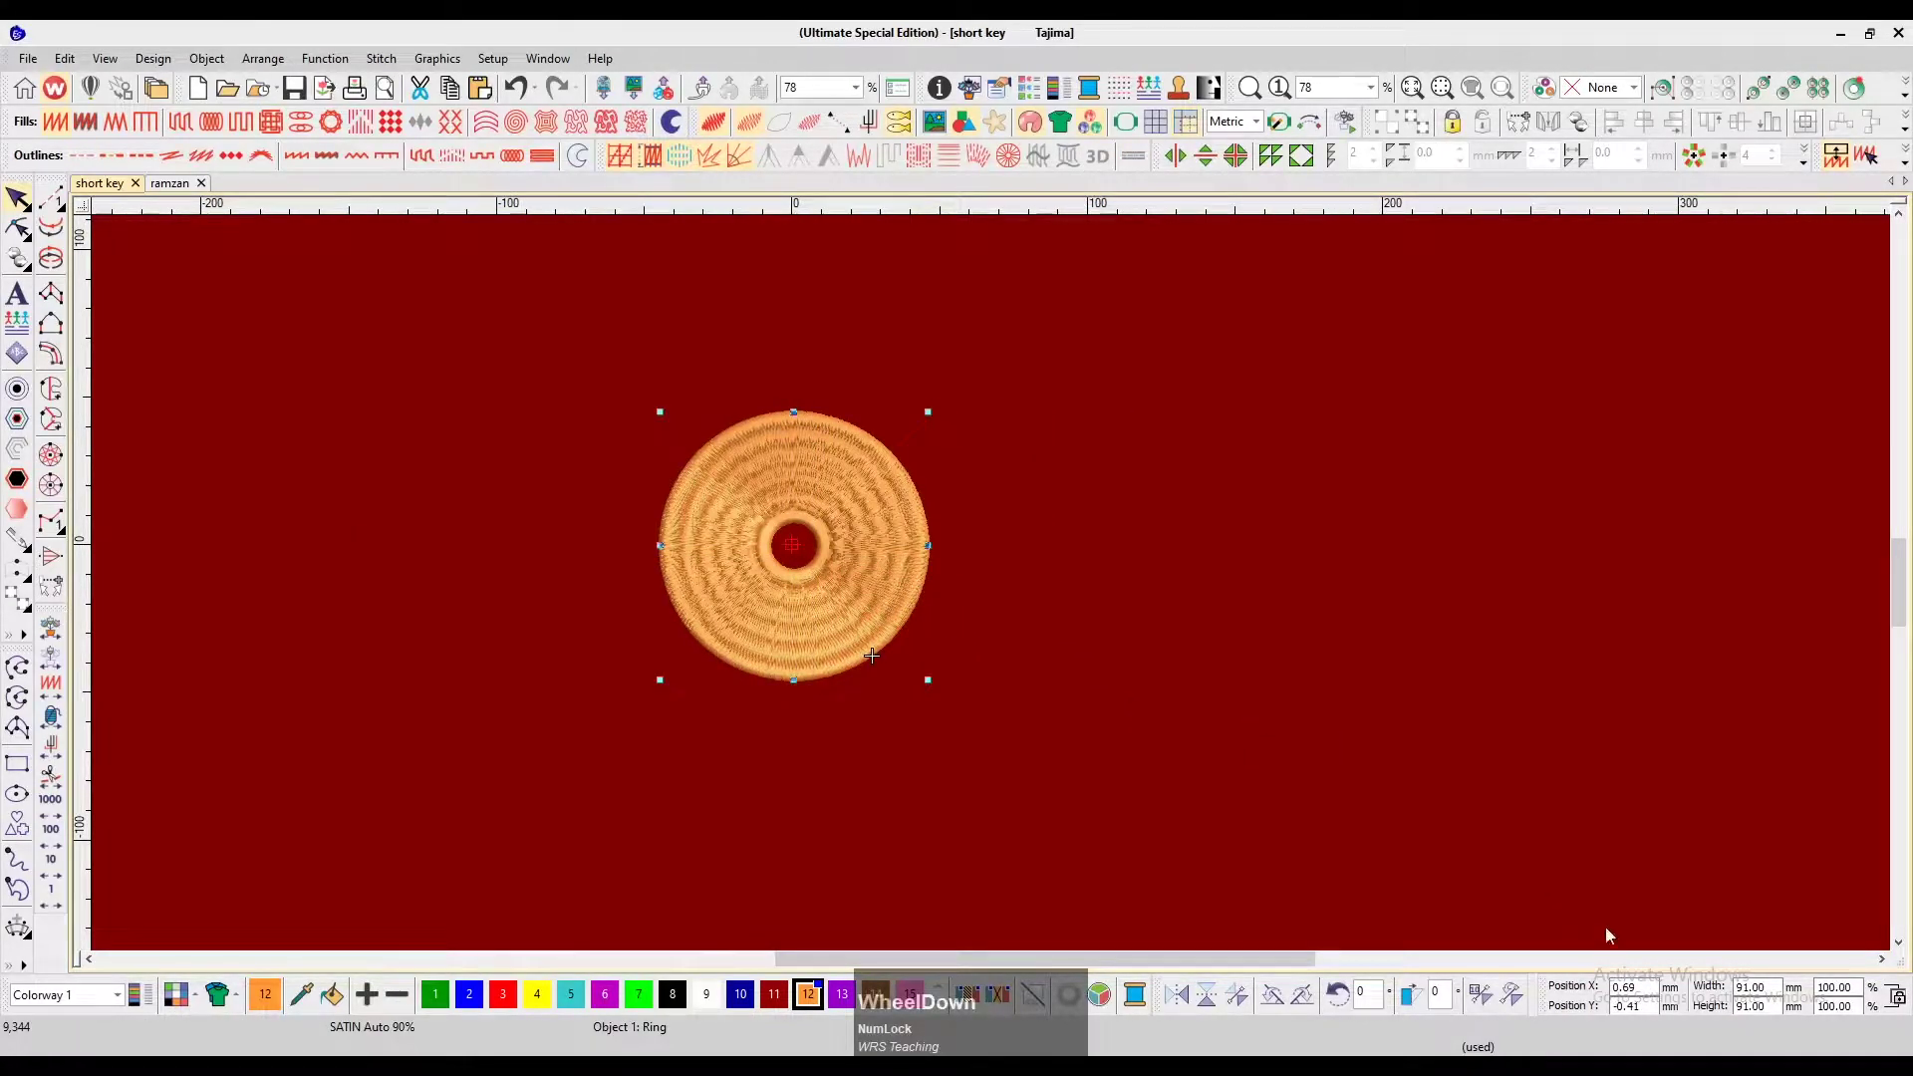
click(1768, 986)
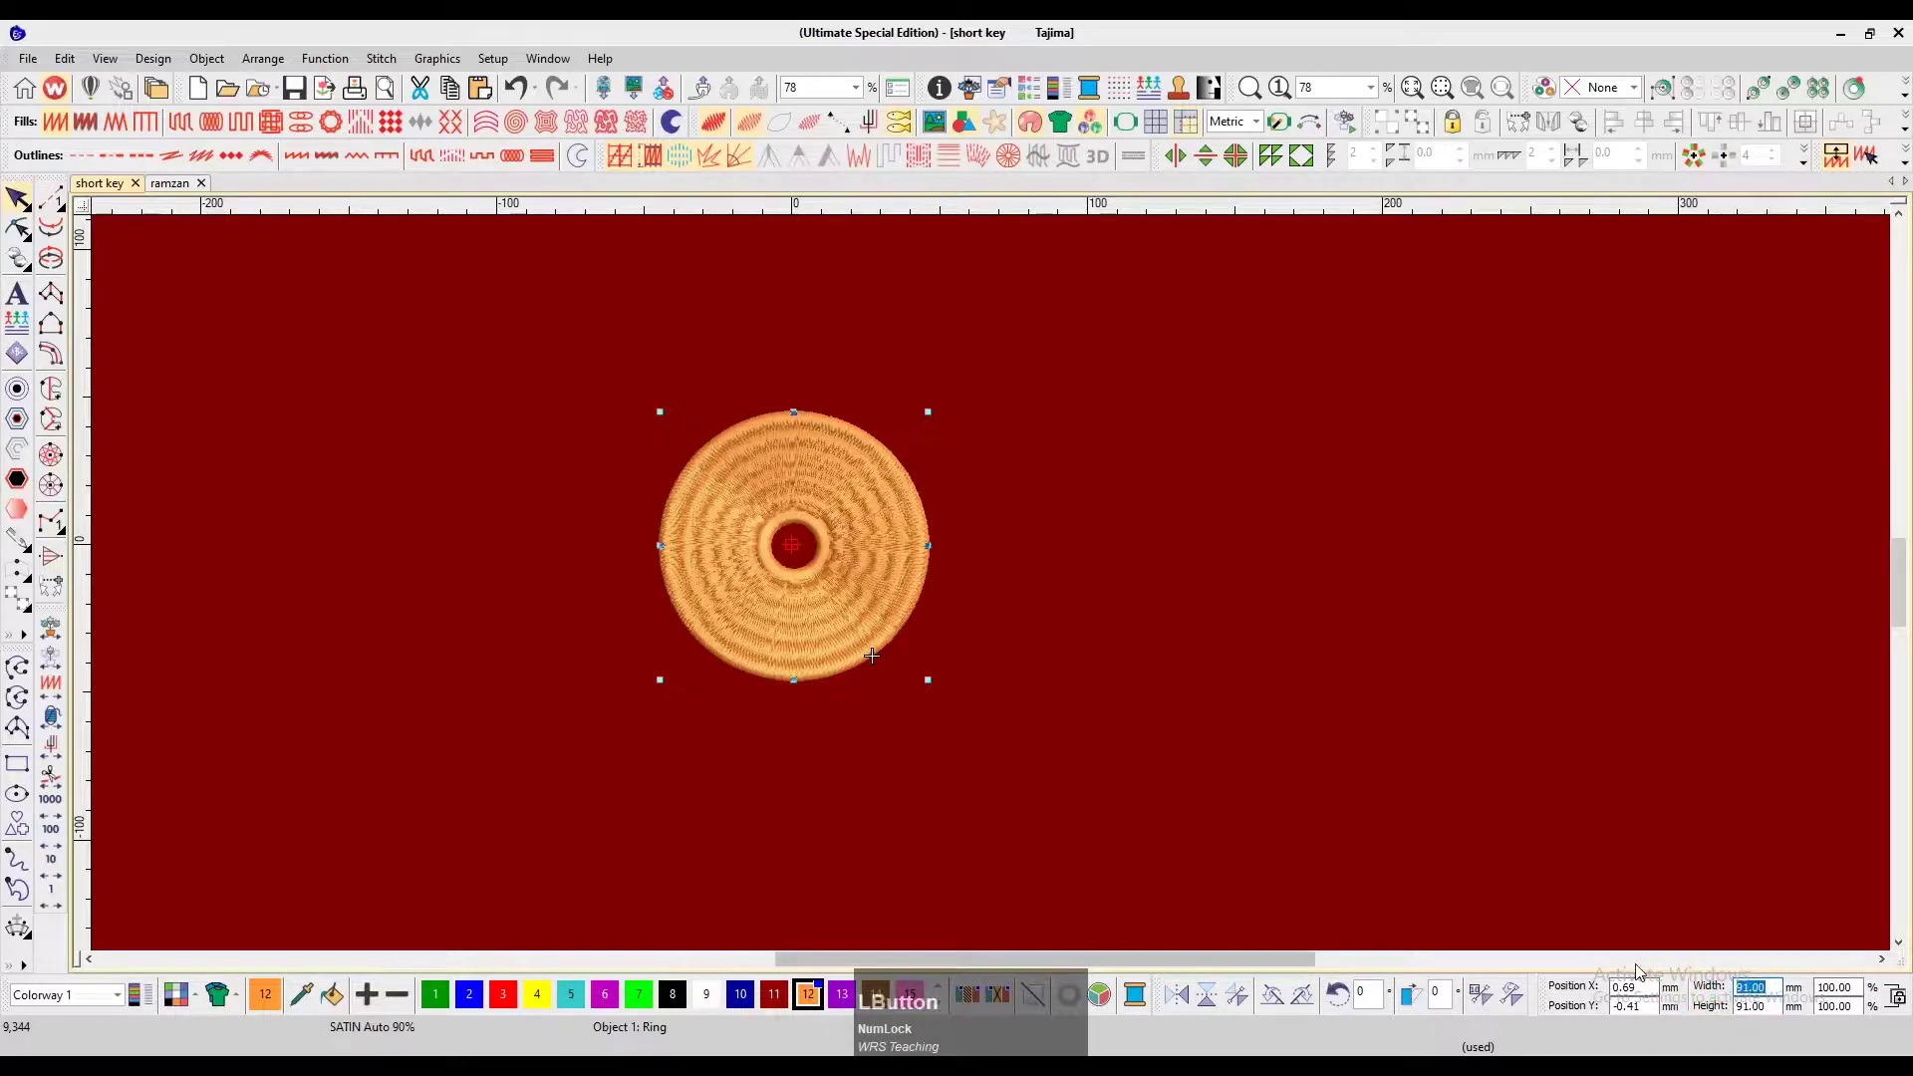
text(25)
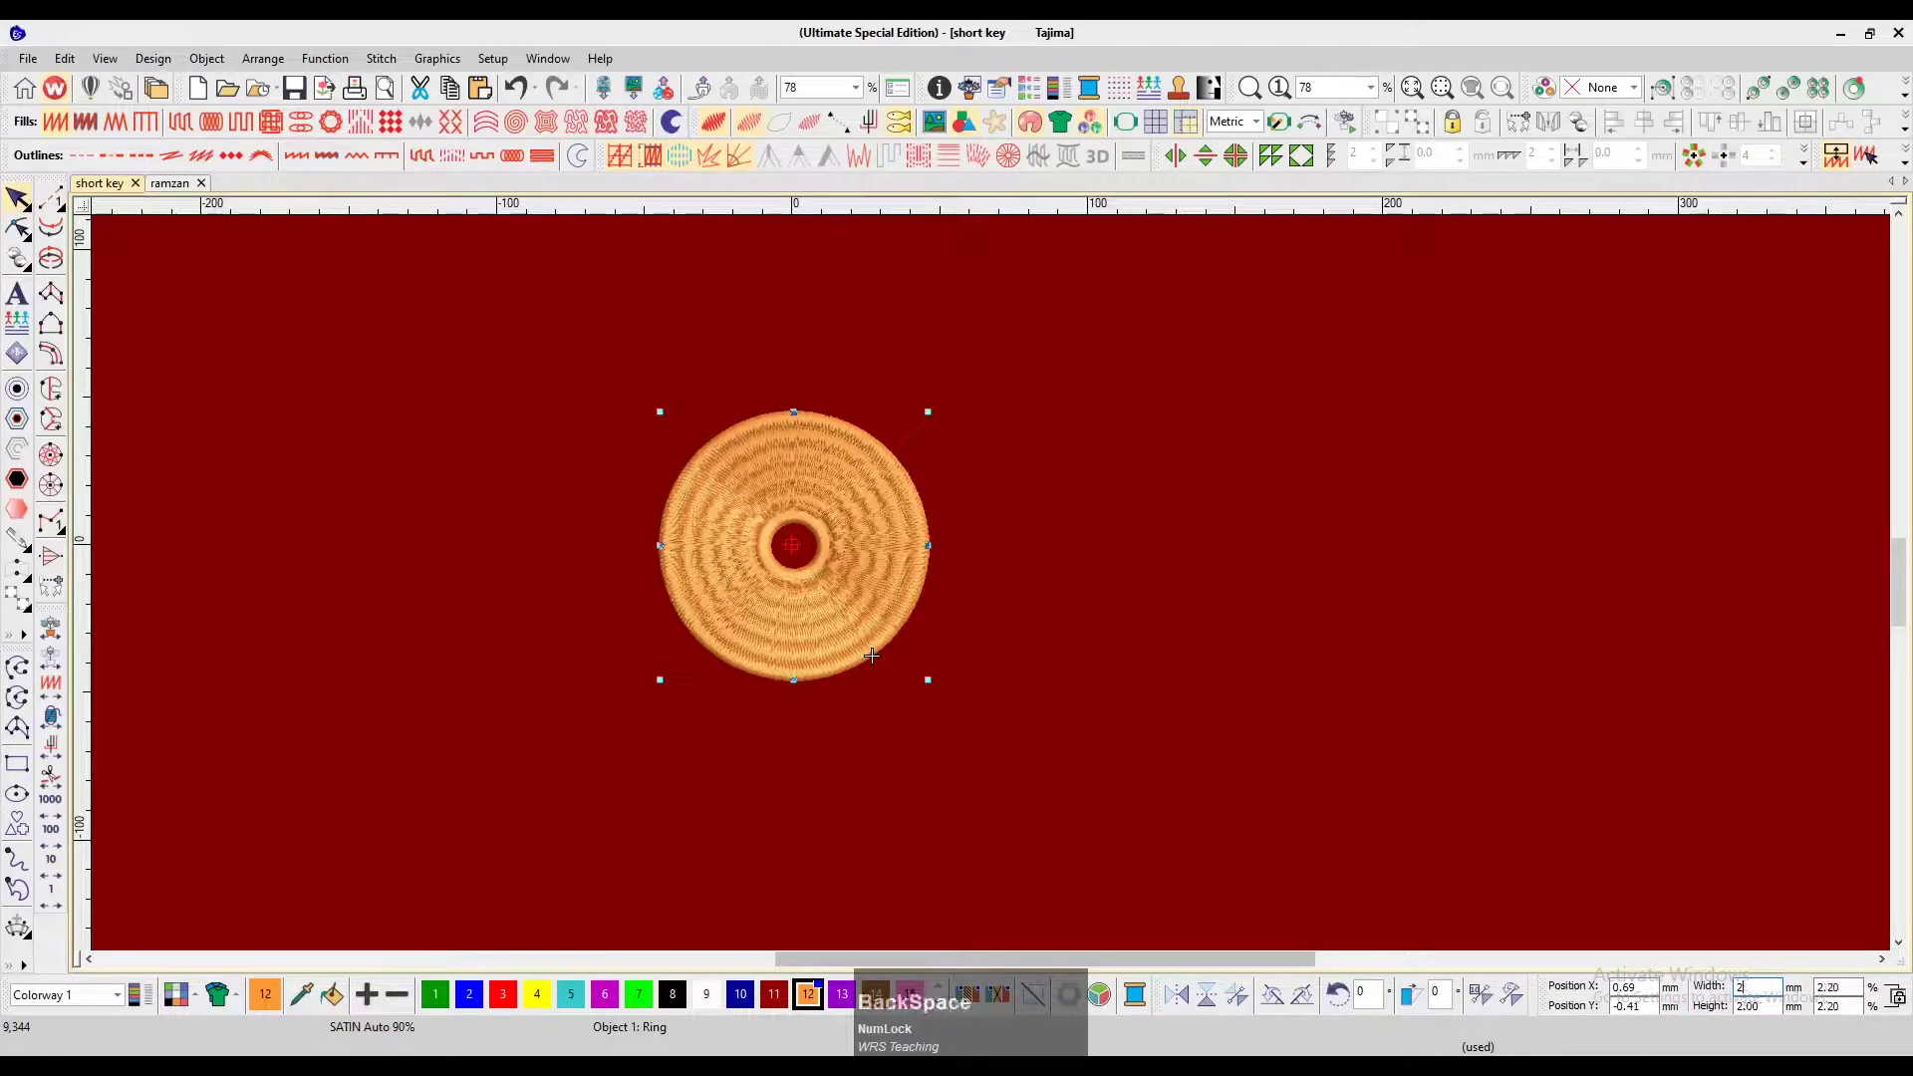
key(Return)
key(z)
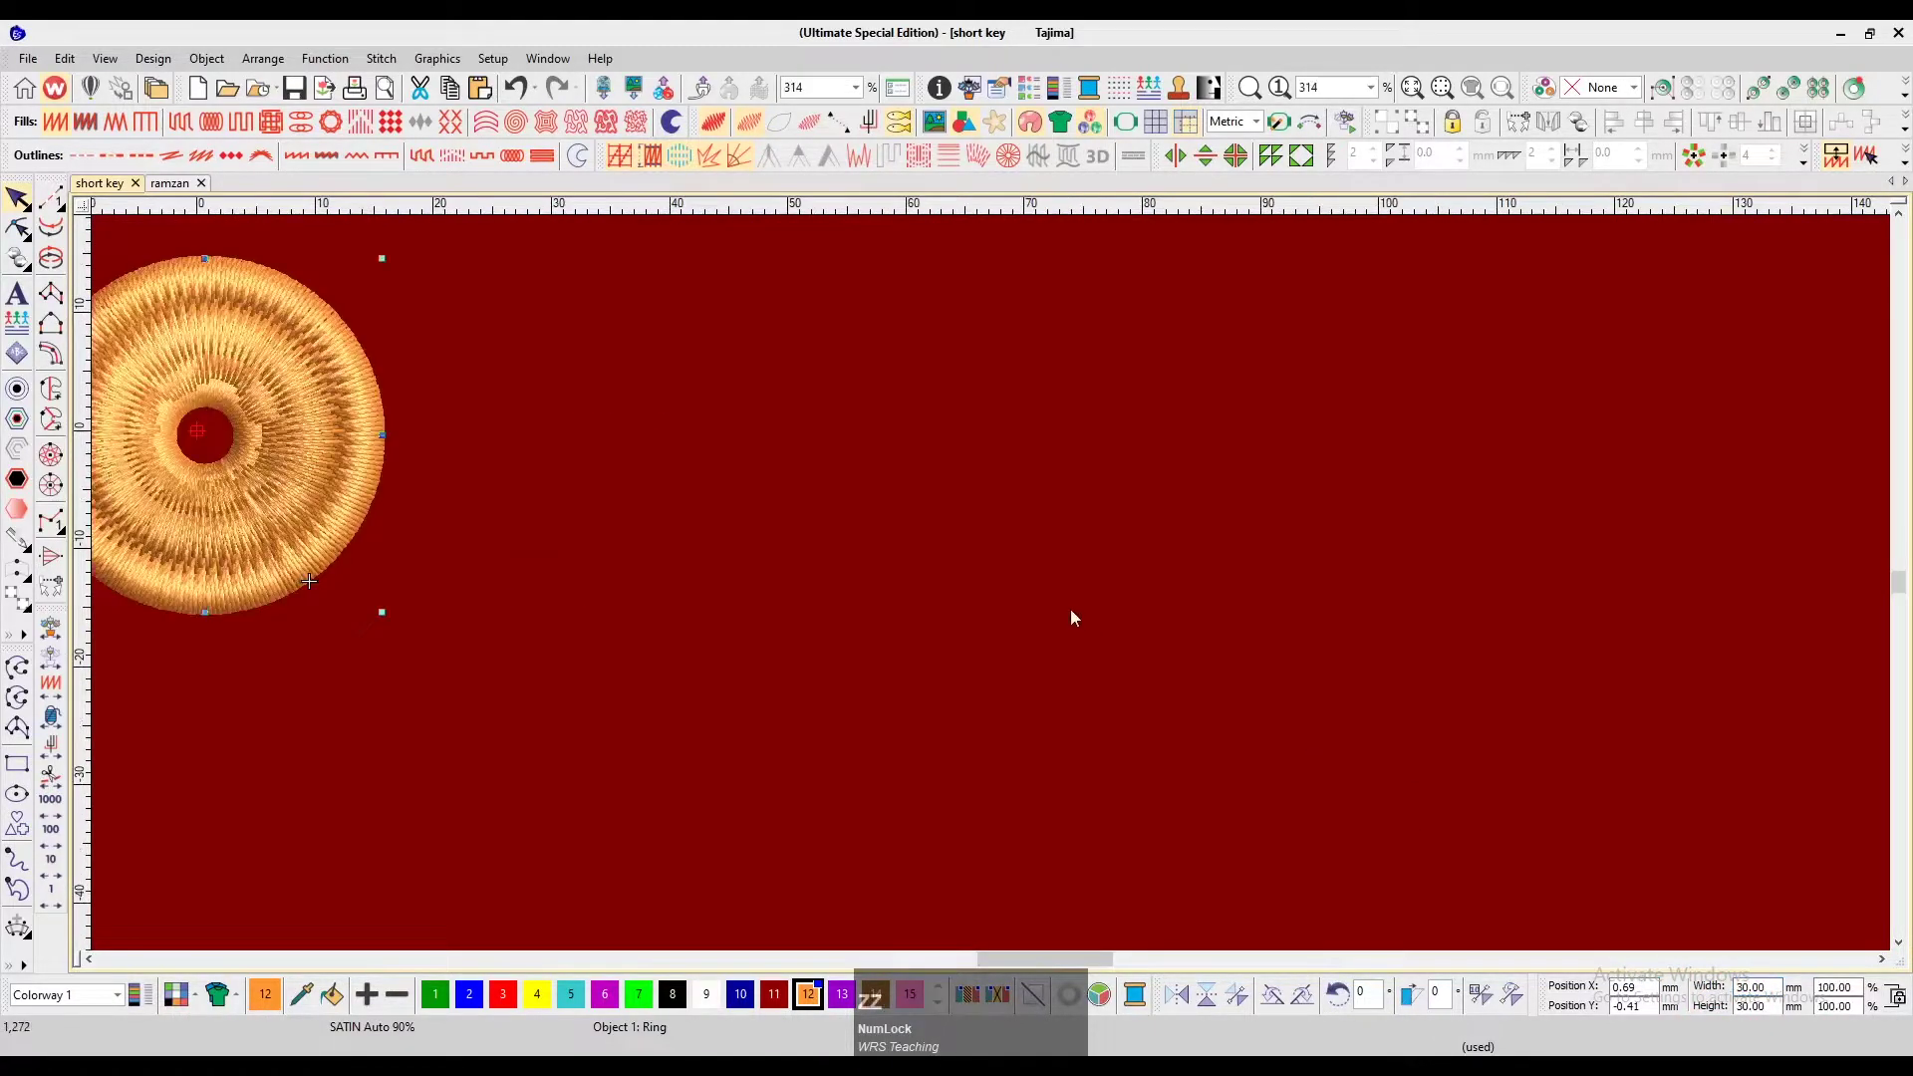
key(z)
key(F2)
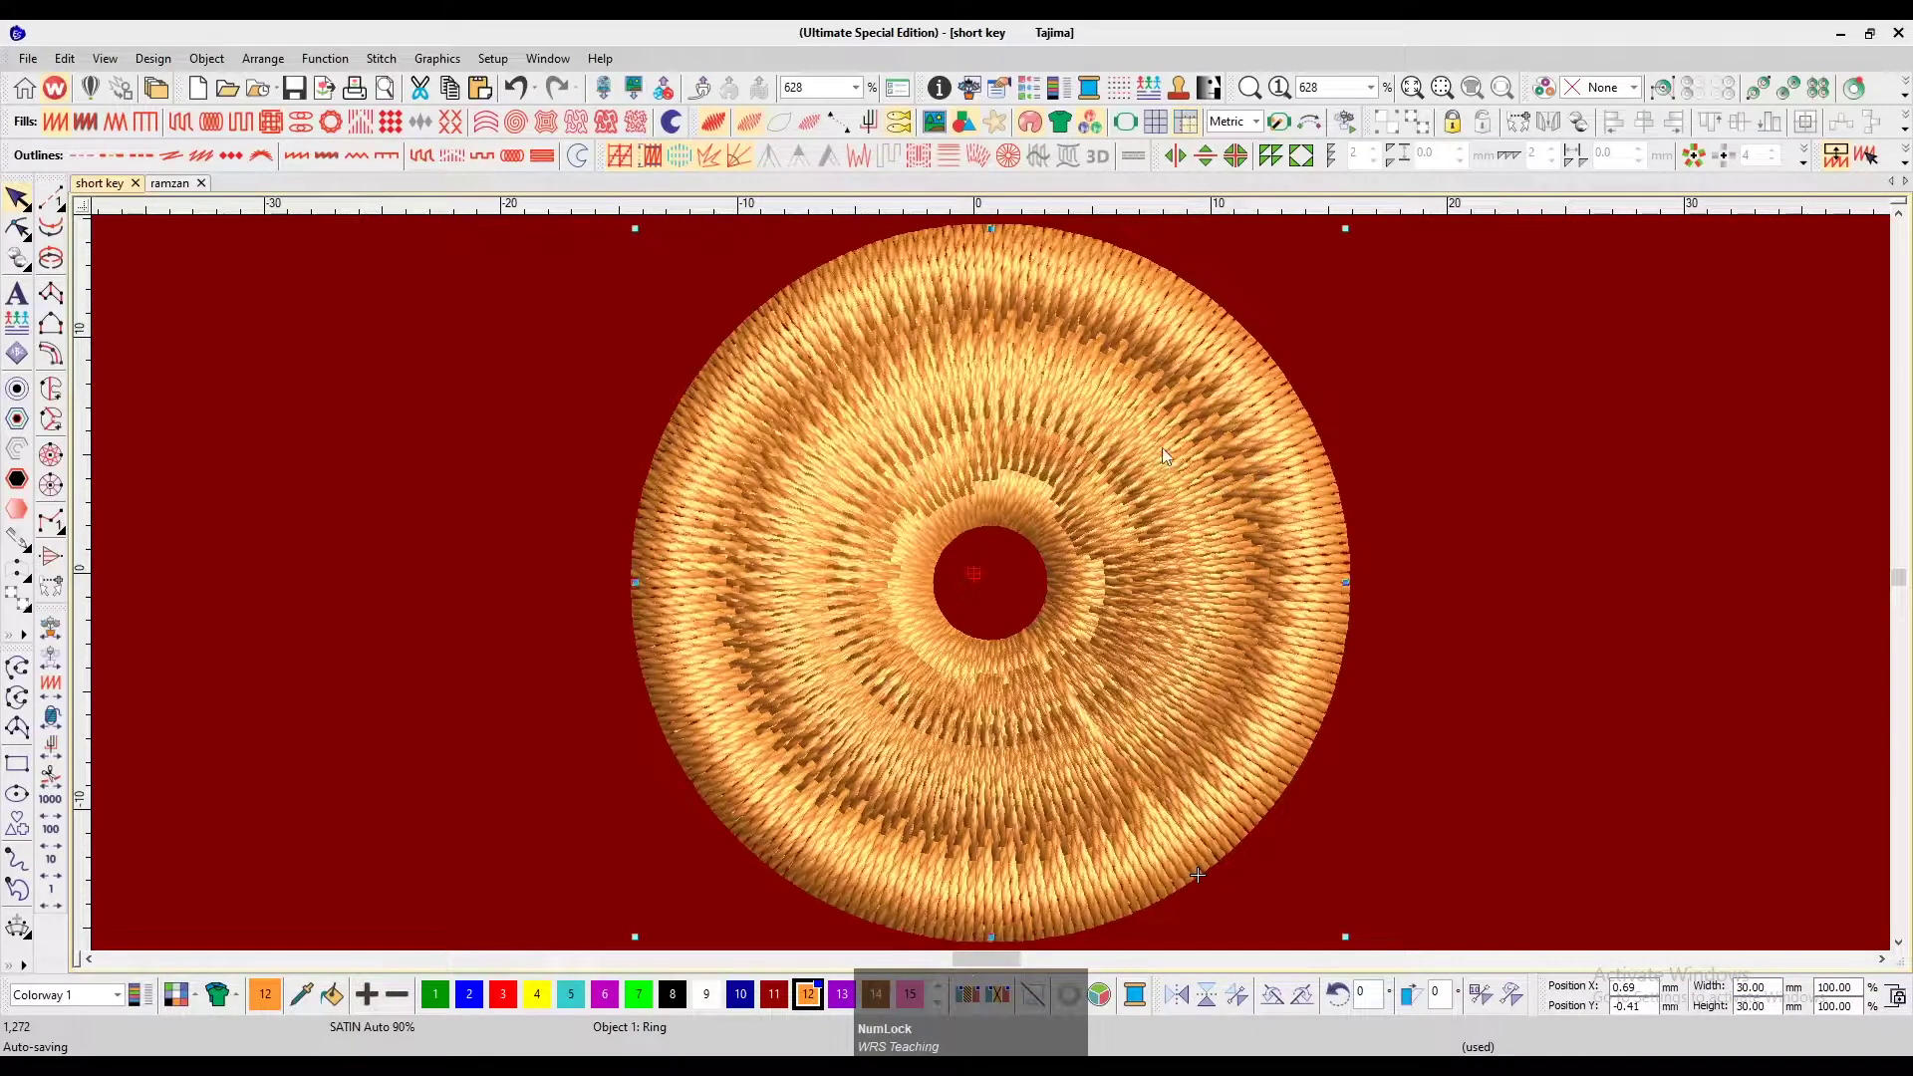
Apply the Jagged edge effect to the ring and assign it to Side 1
click(870, 156)
click(1201, 437)
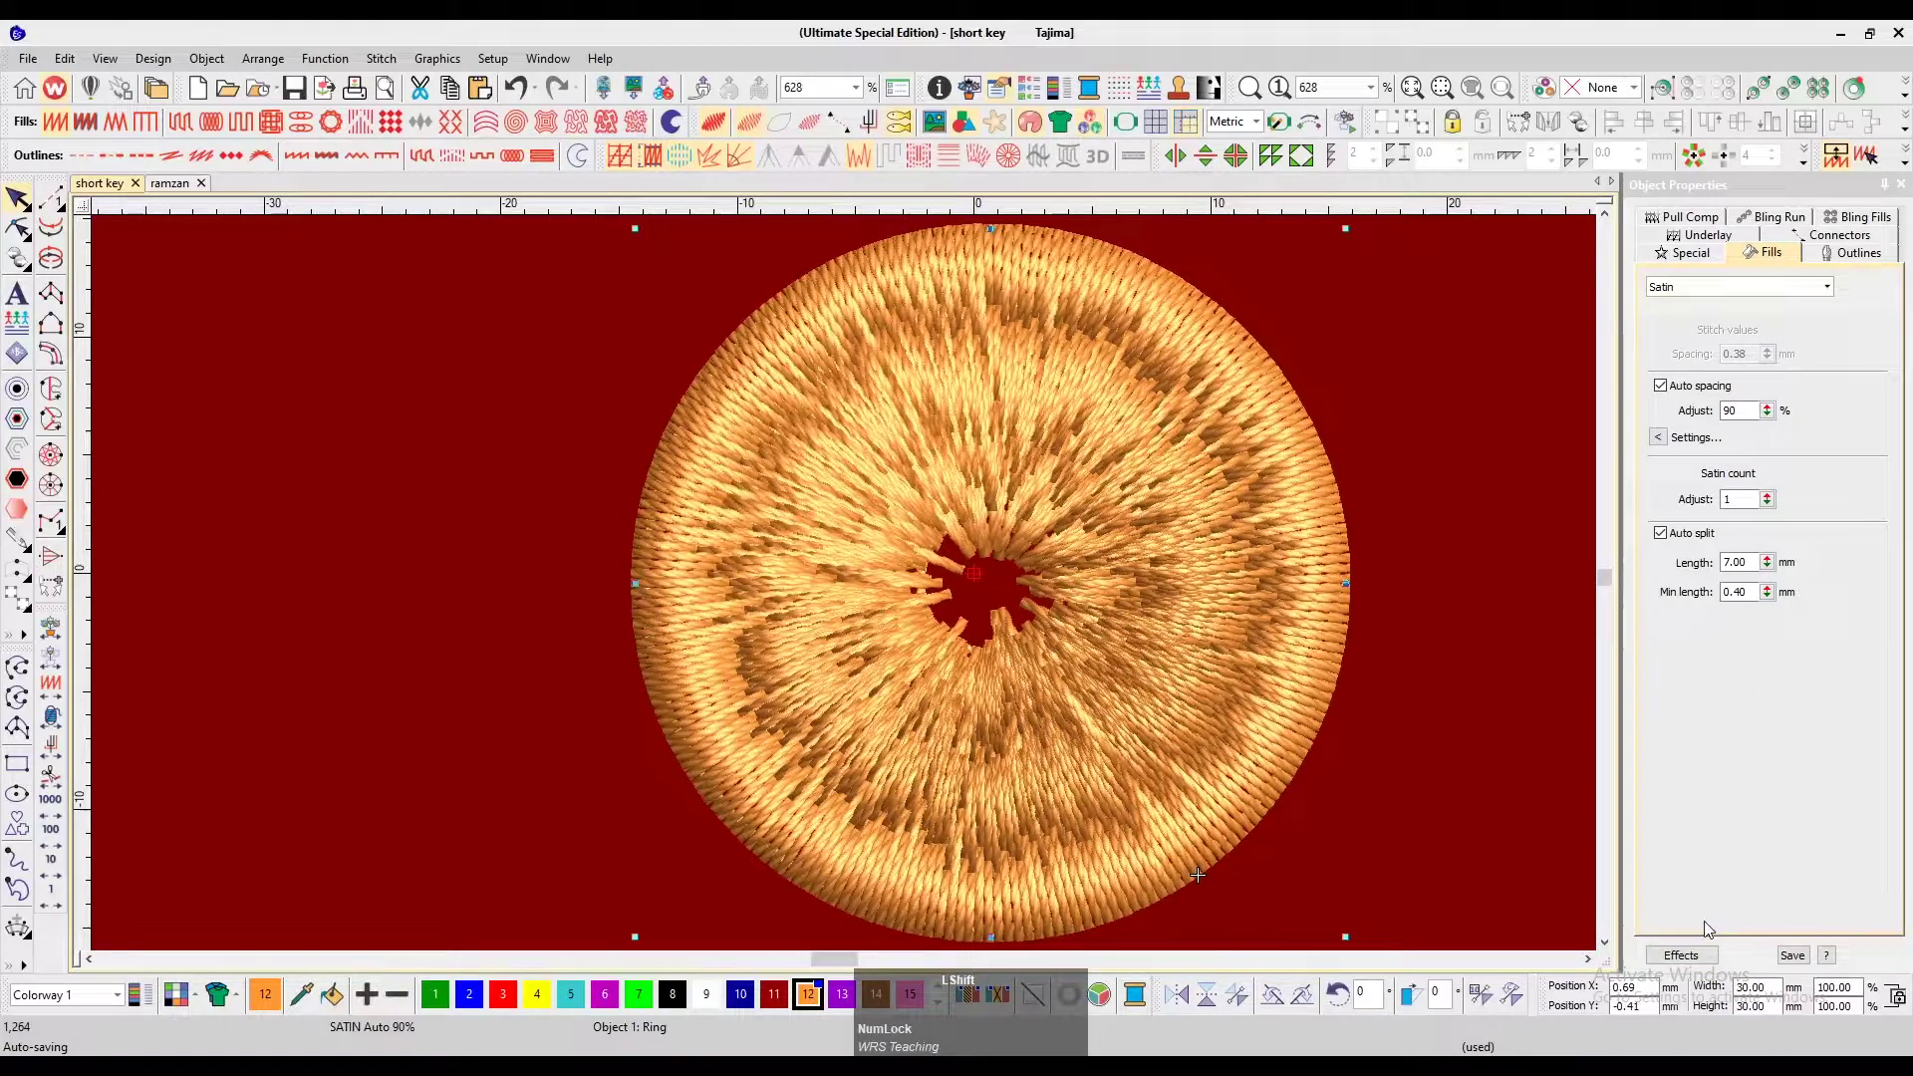
click(1683, 954)
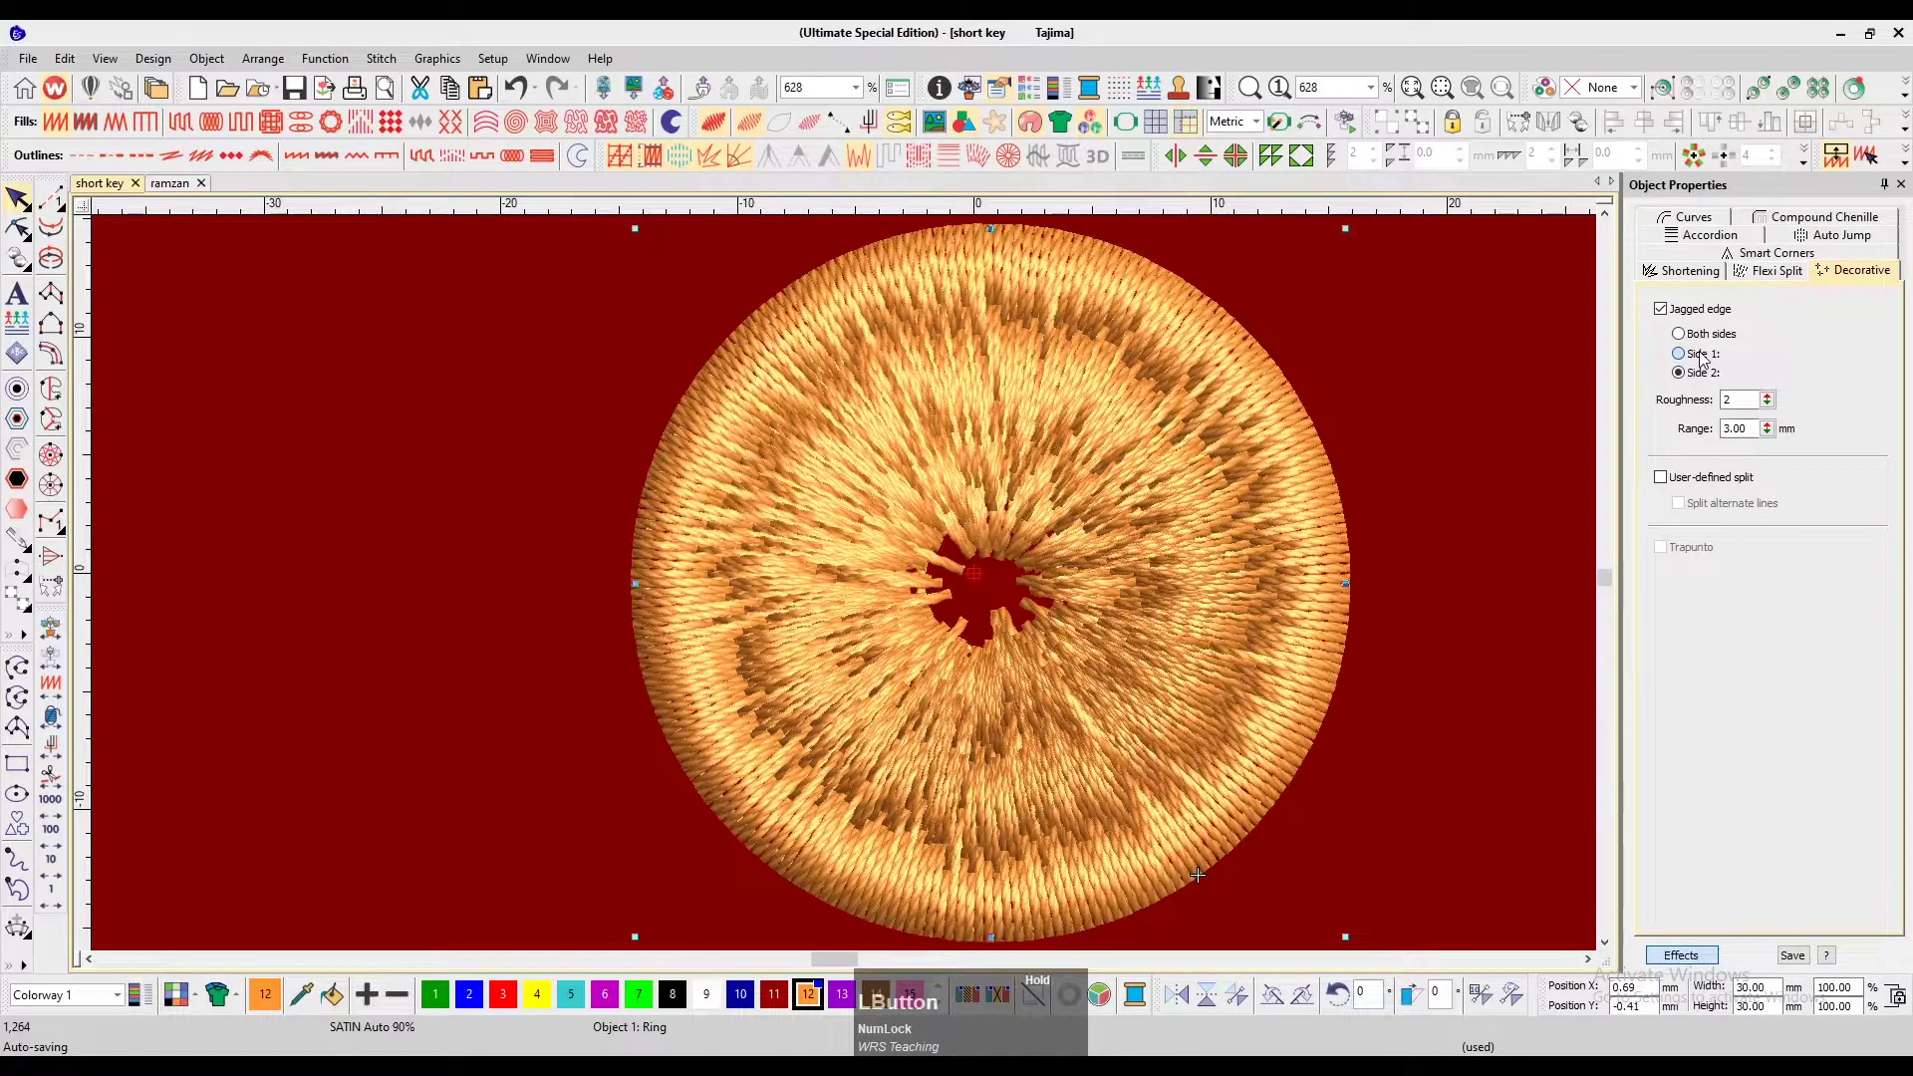
click(1680, 353)
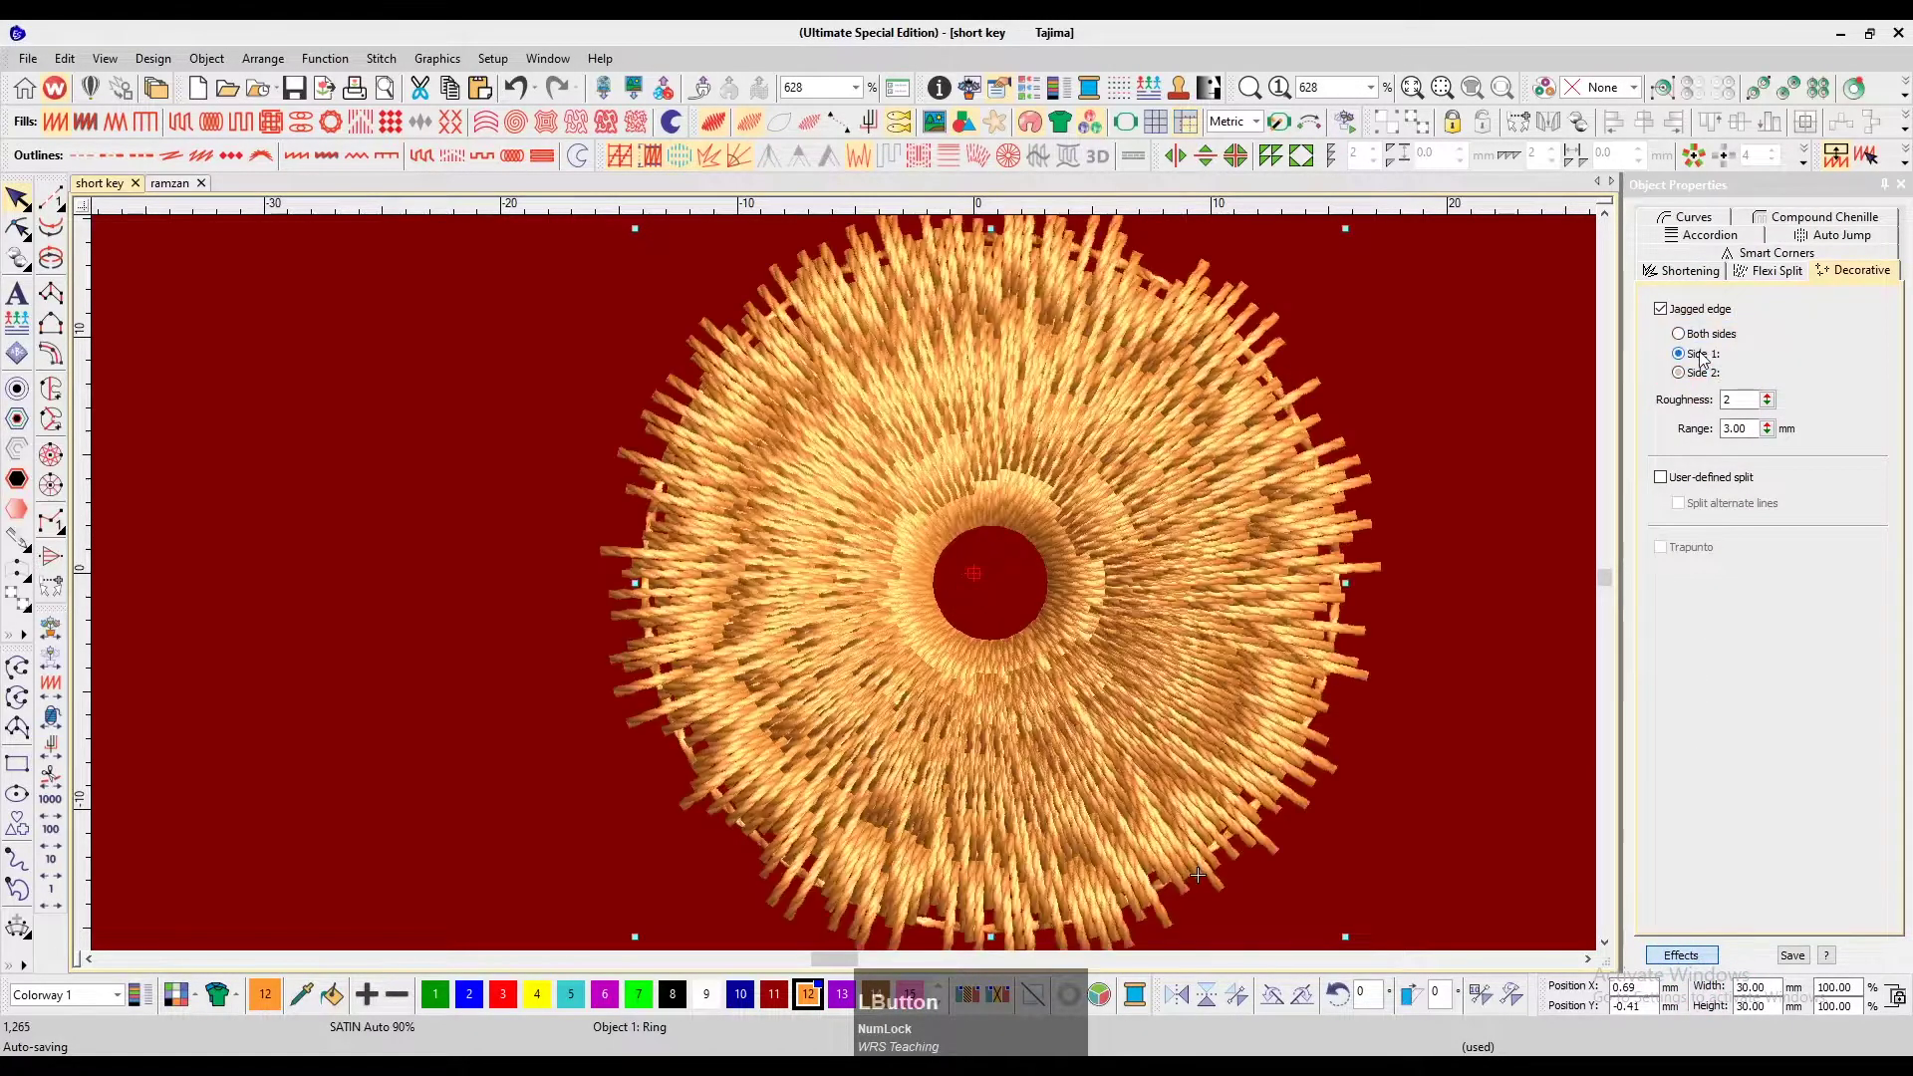
Turn off the ring's underlay, deselect the ring and close the object properties
click(616, 156)
click(1396, 504)
key(shift+z)
key(shift+z)
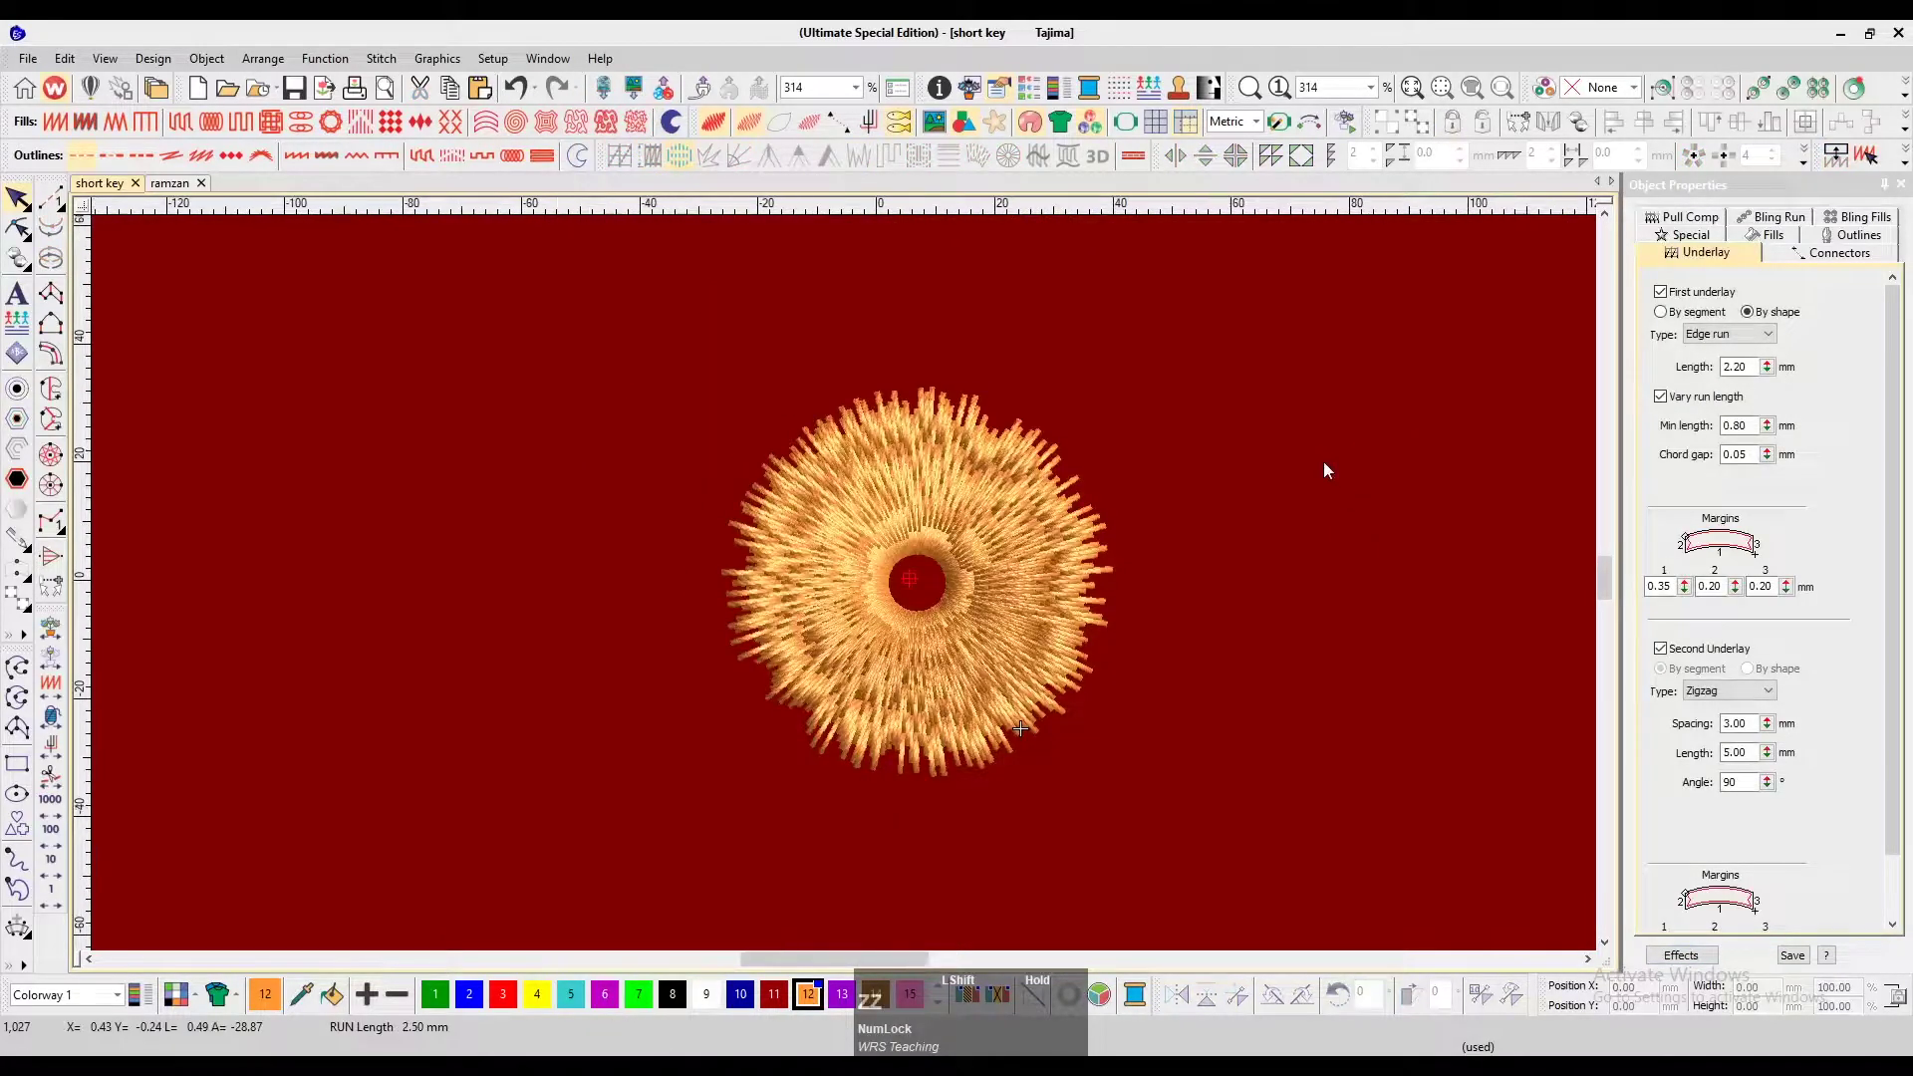
key(Escape)
click(1900, 186)
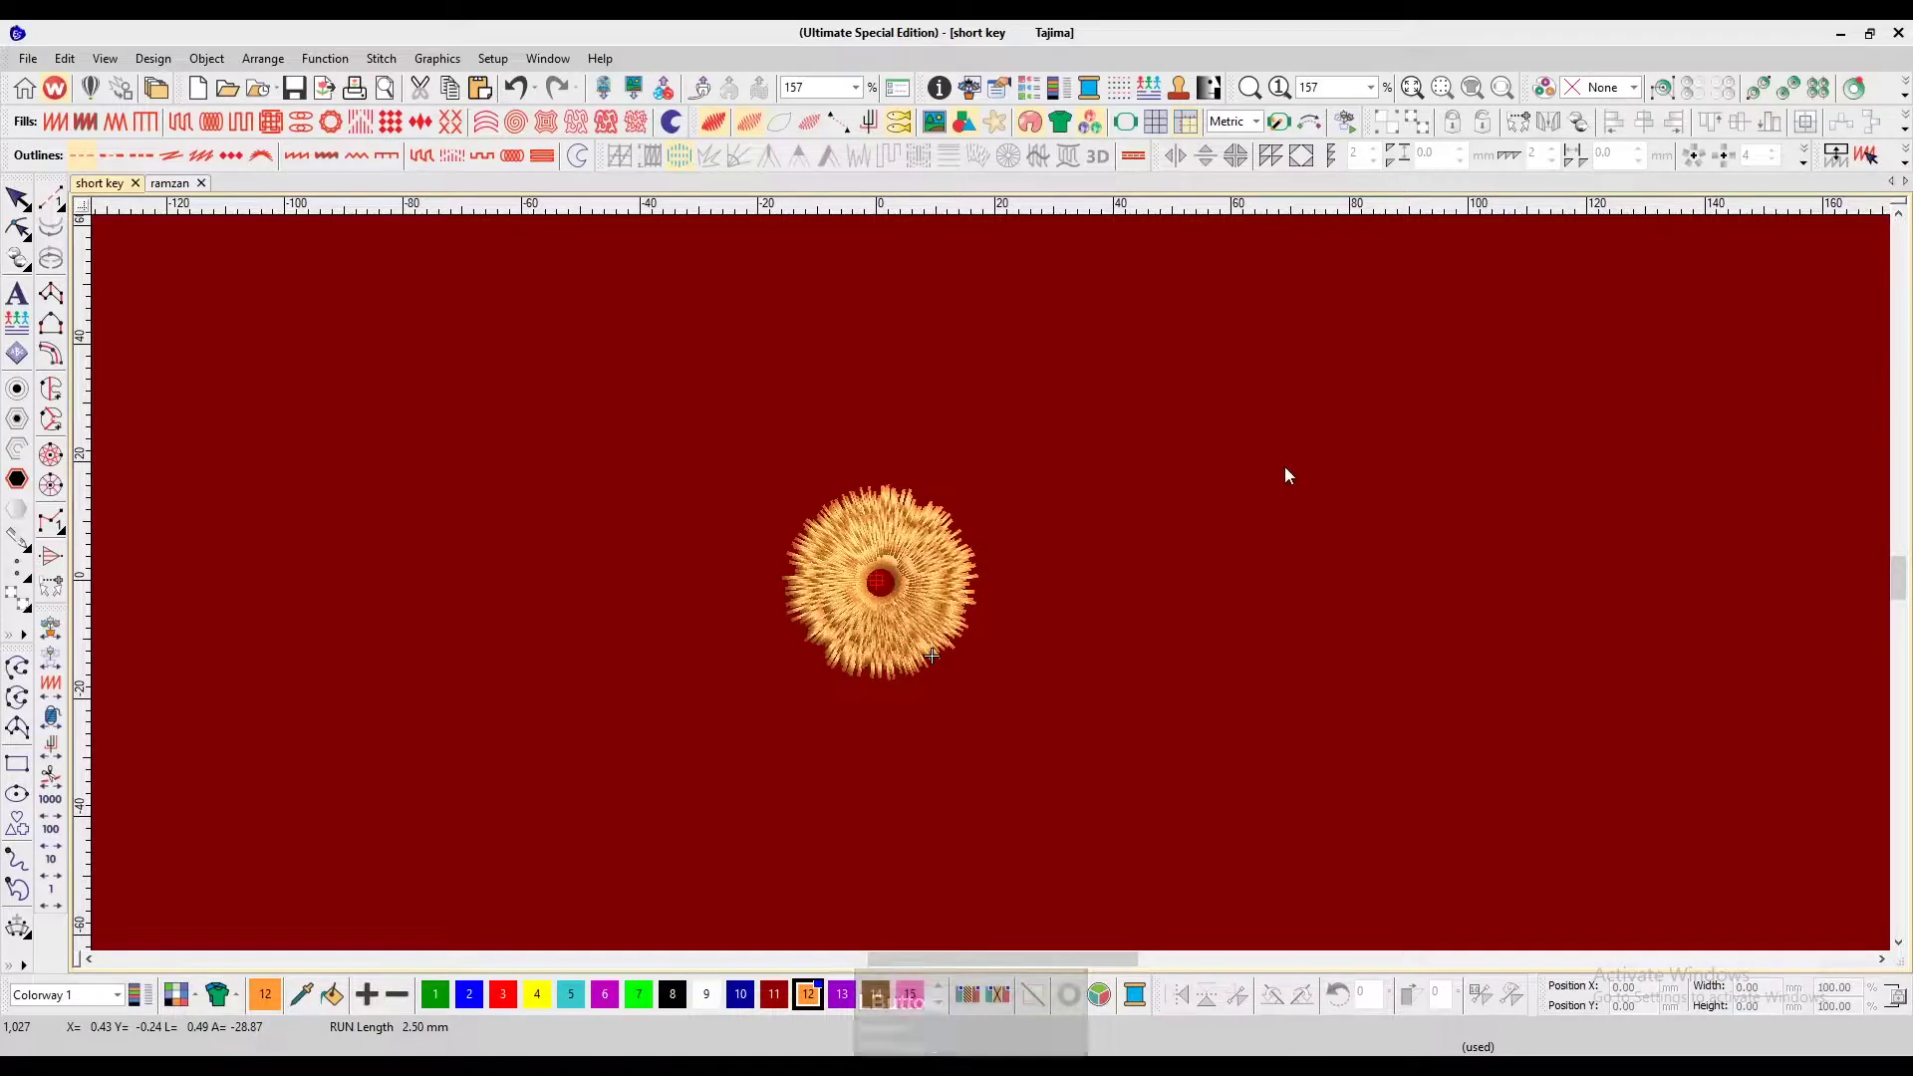
Move the jagged ring so that its centre sits on the design origin
key(z)
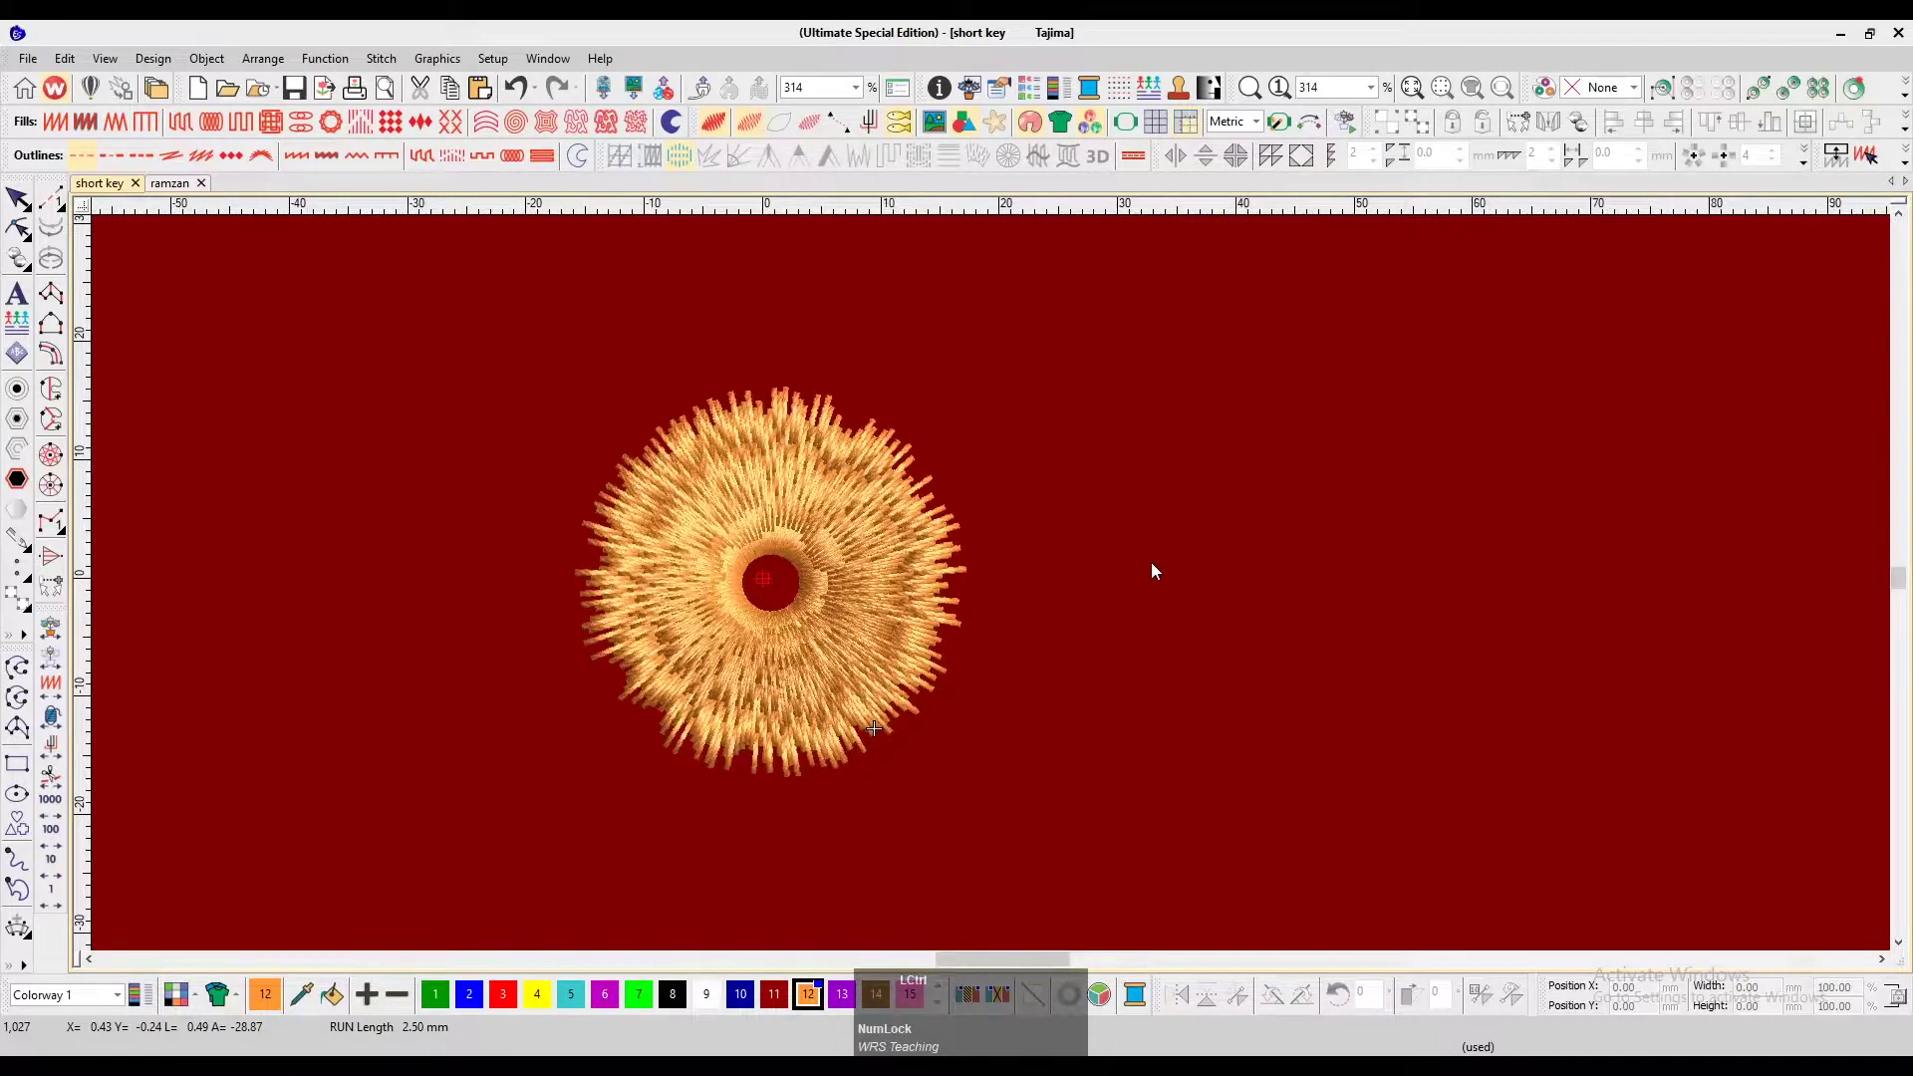
scroll(1152, 569, up, 1)
key(z)
click(868, 643)
click(947, 643)
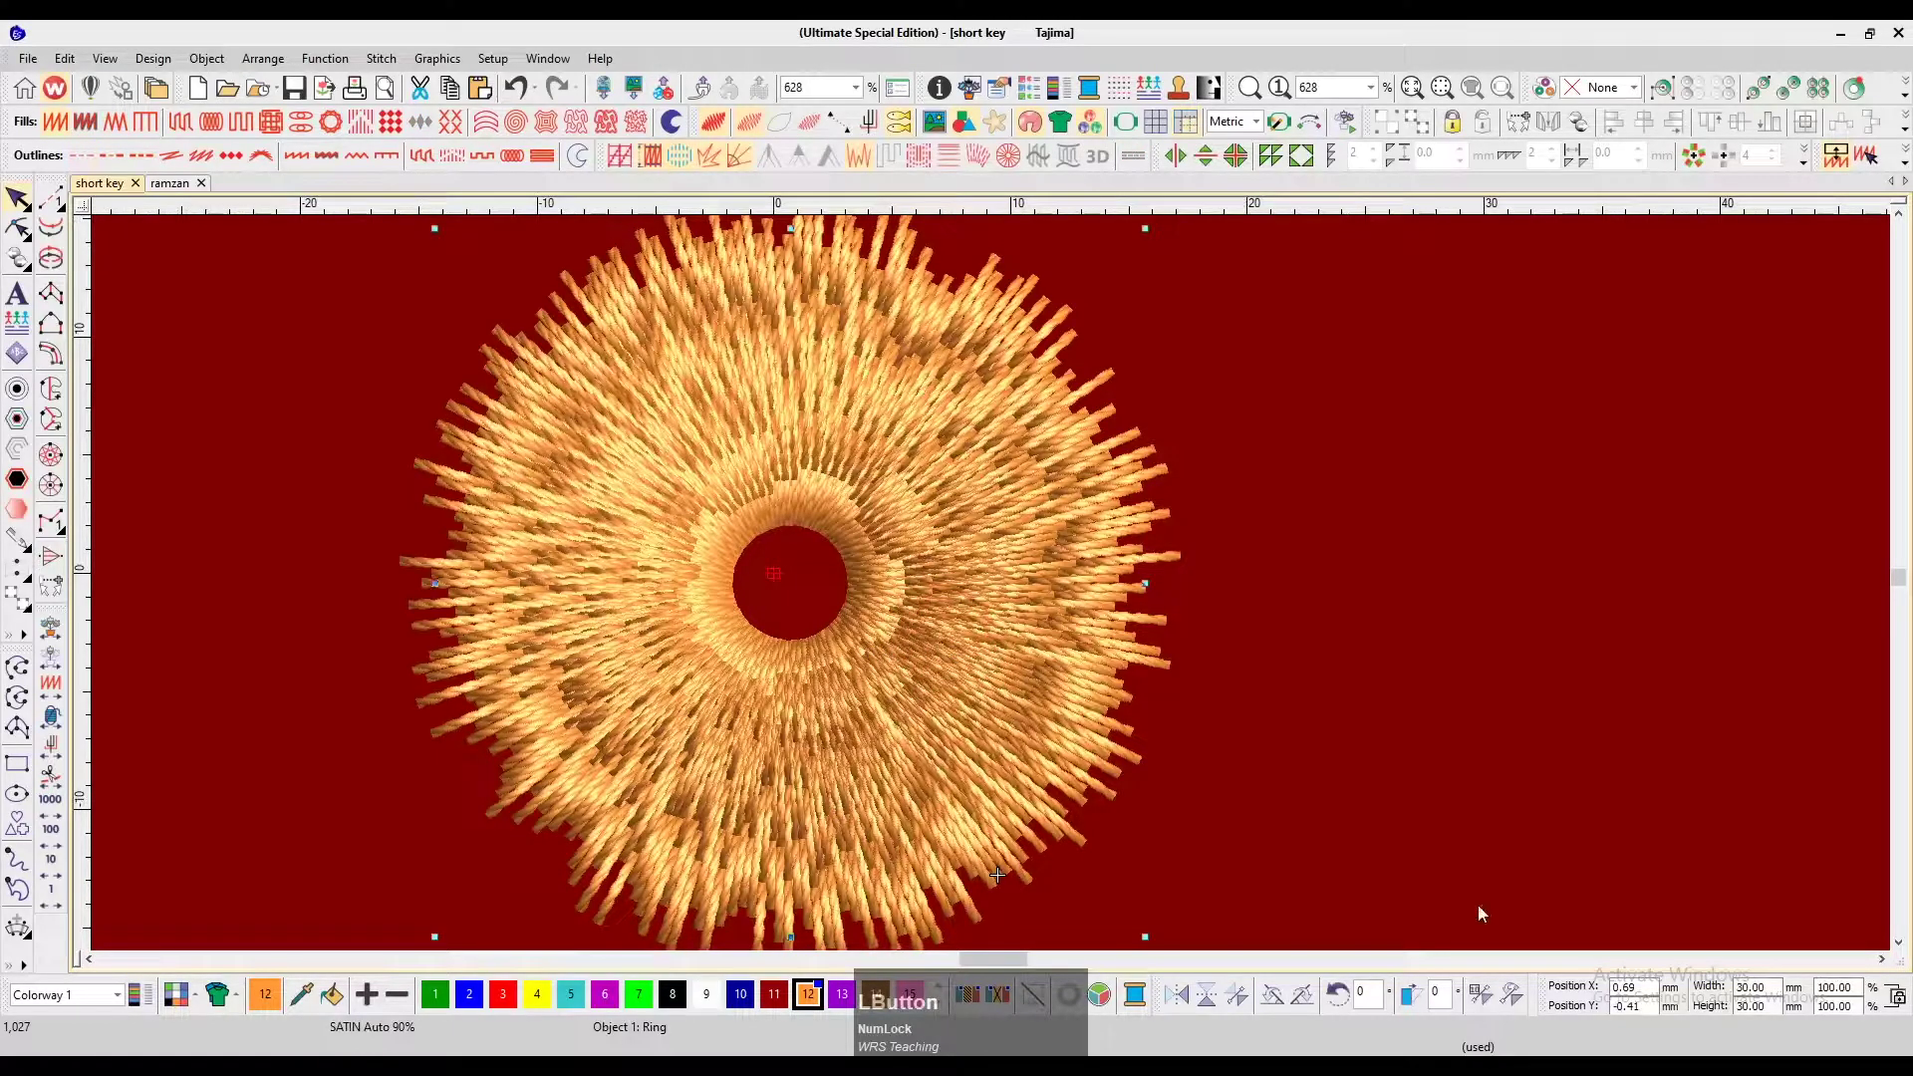
click(1534, 988)
key(shift+z)
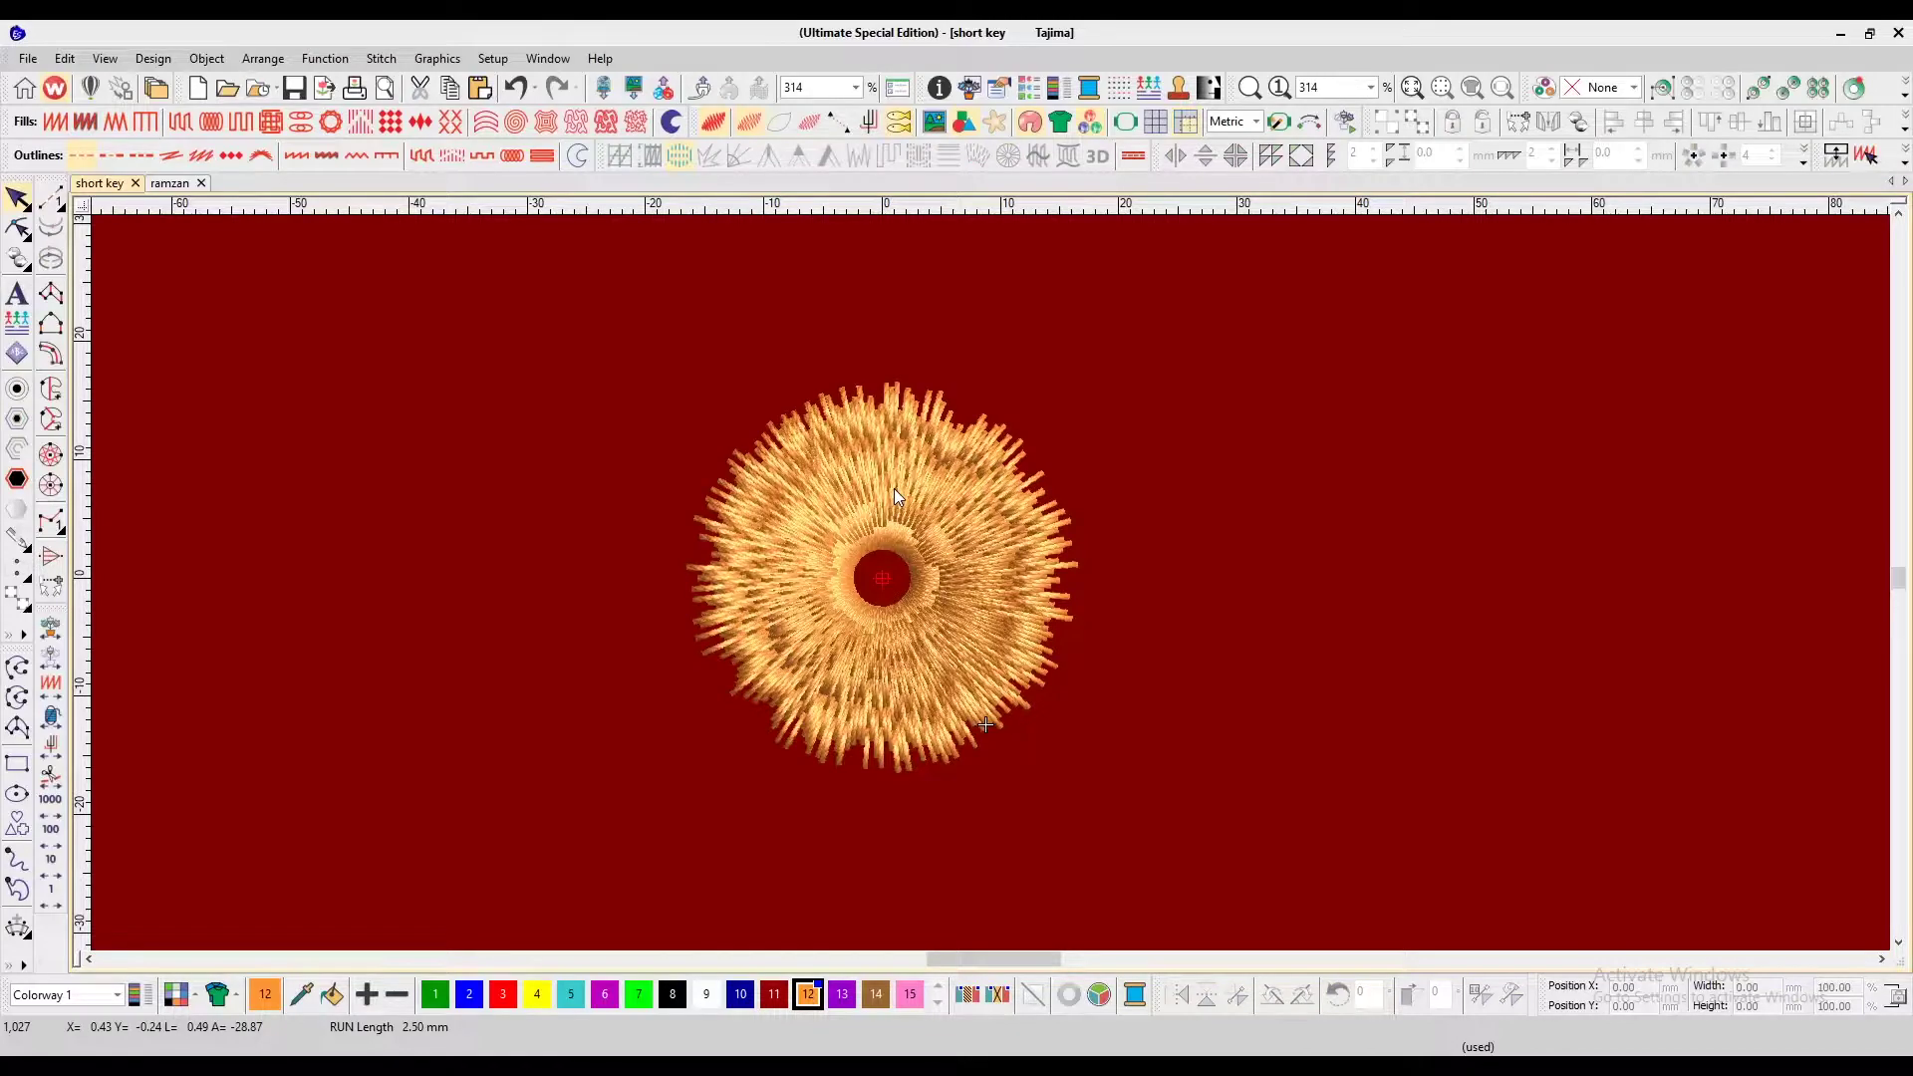
Reshape the ring by moving its stitch entry and exit points to the rightmost point of the outer circle
click(956, 516)
key(z)
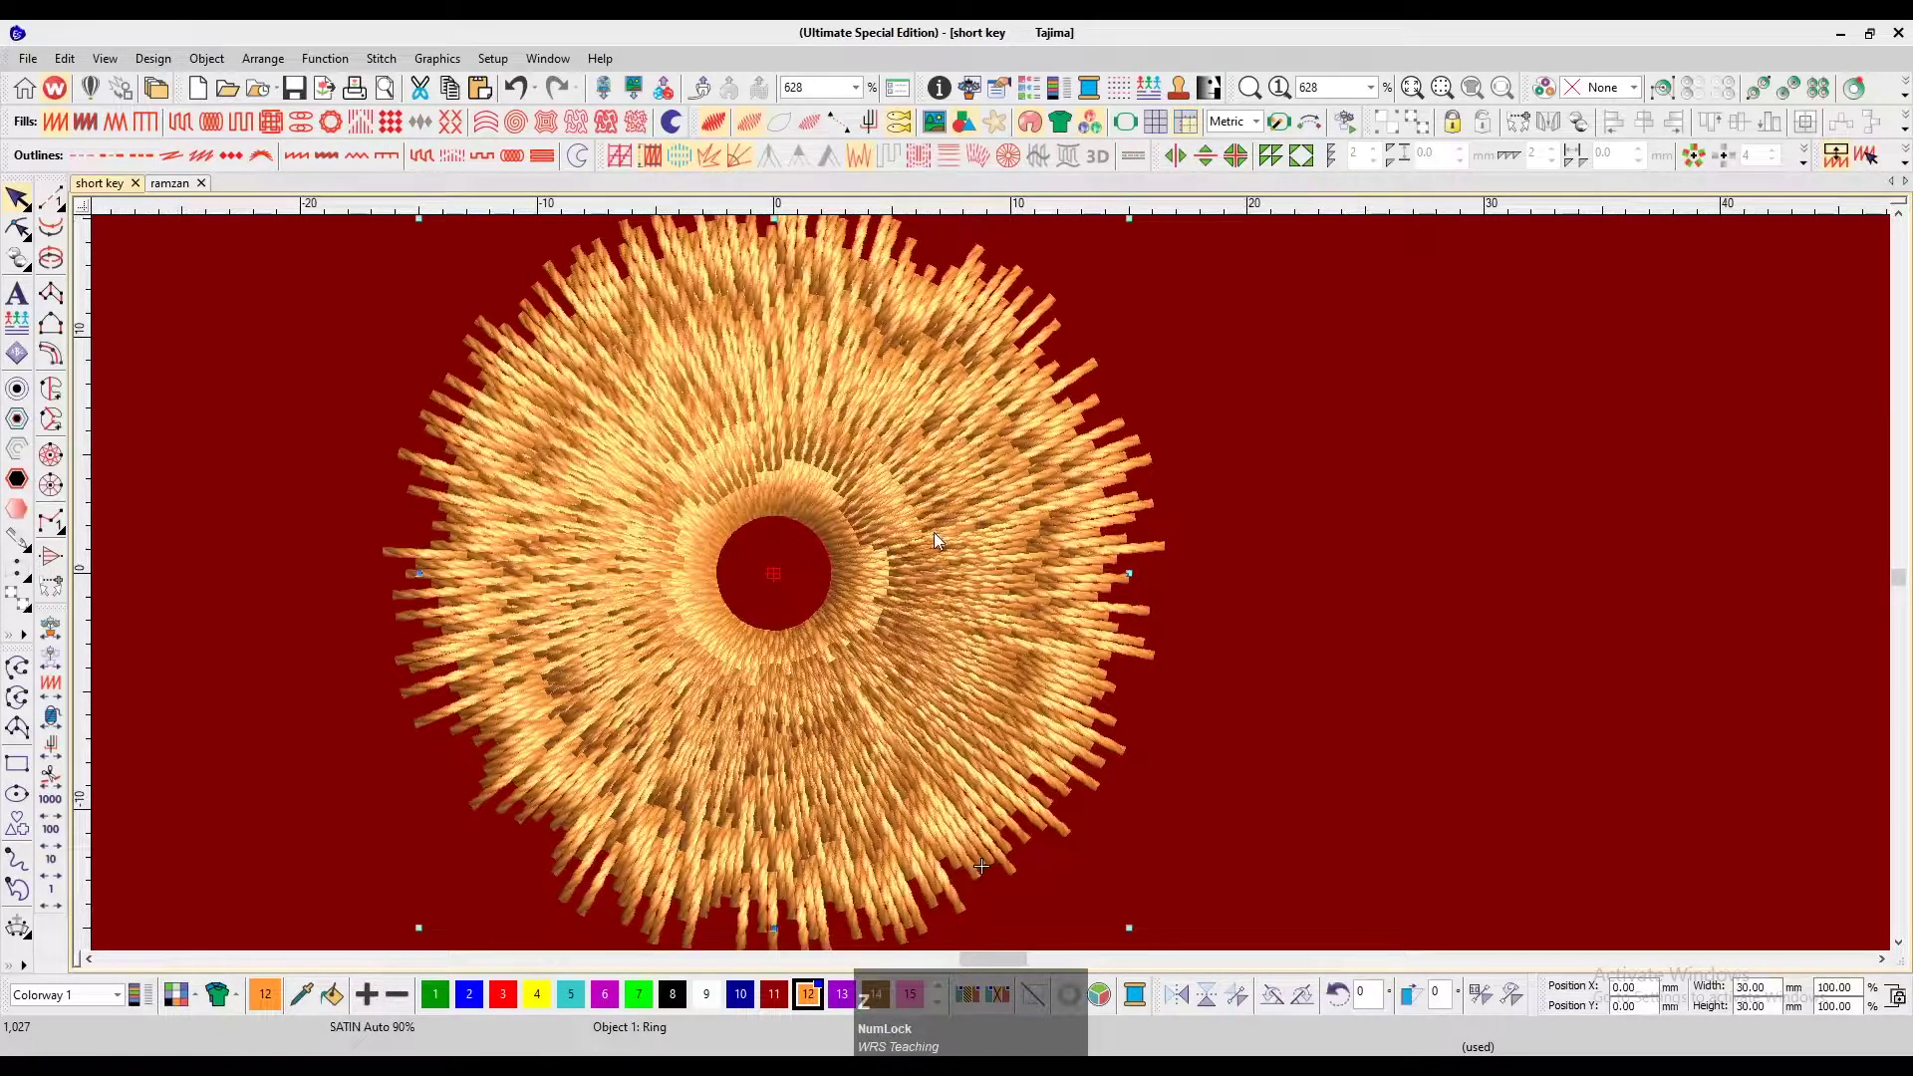
key(r)
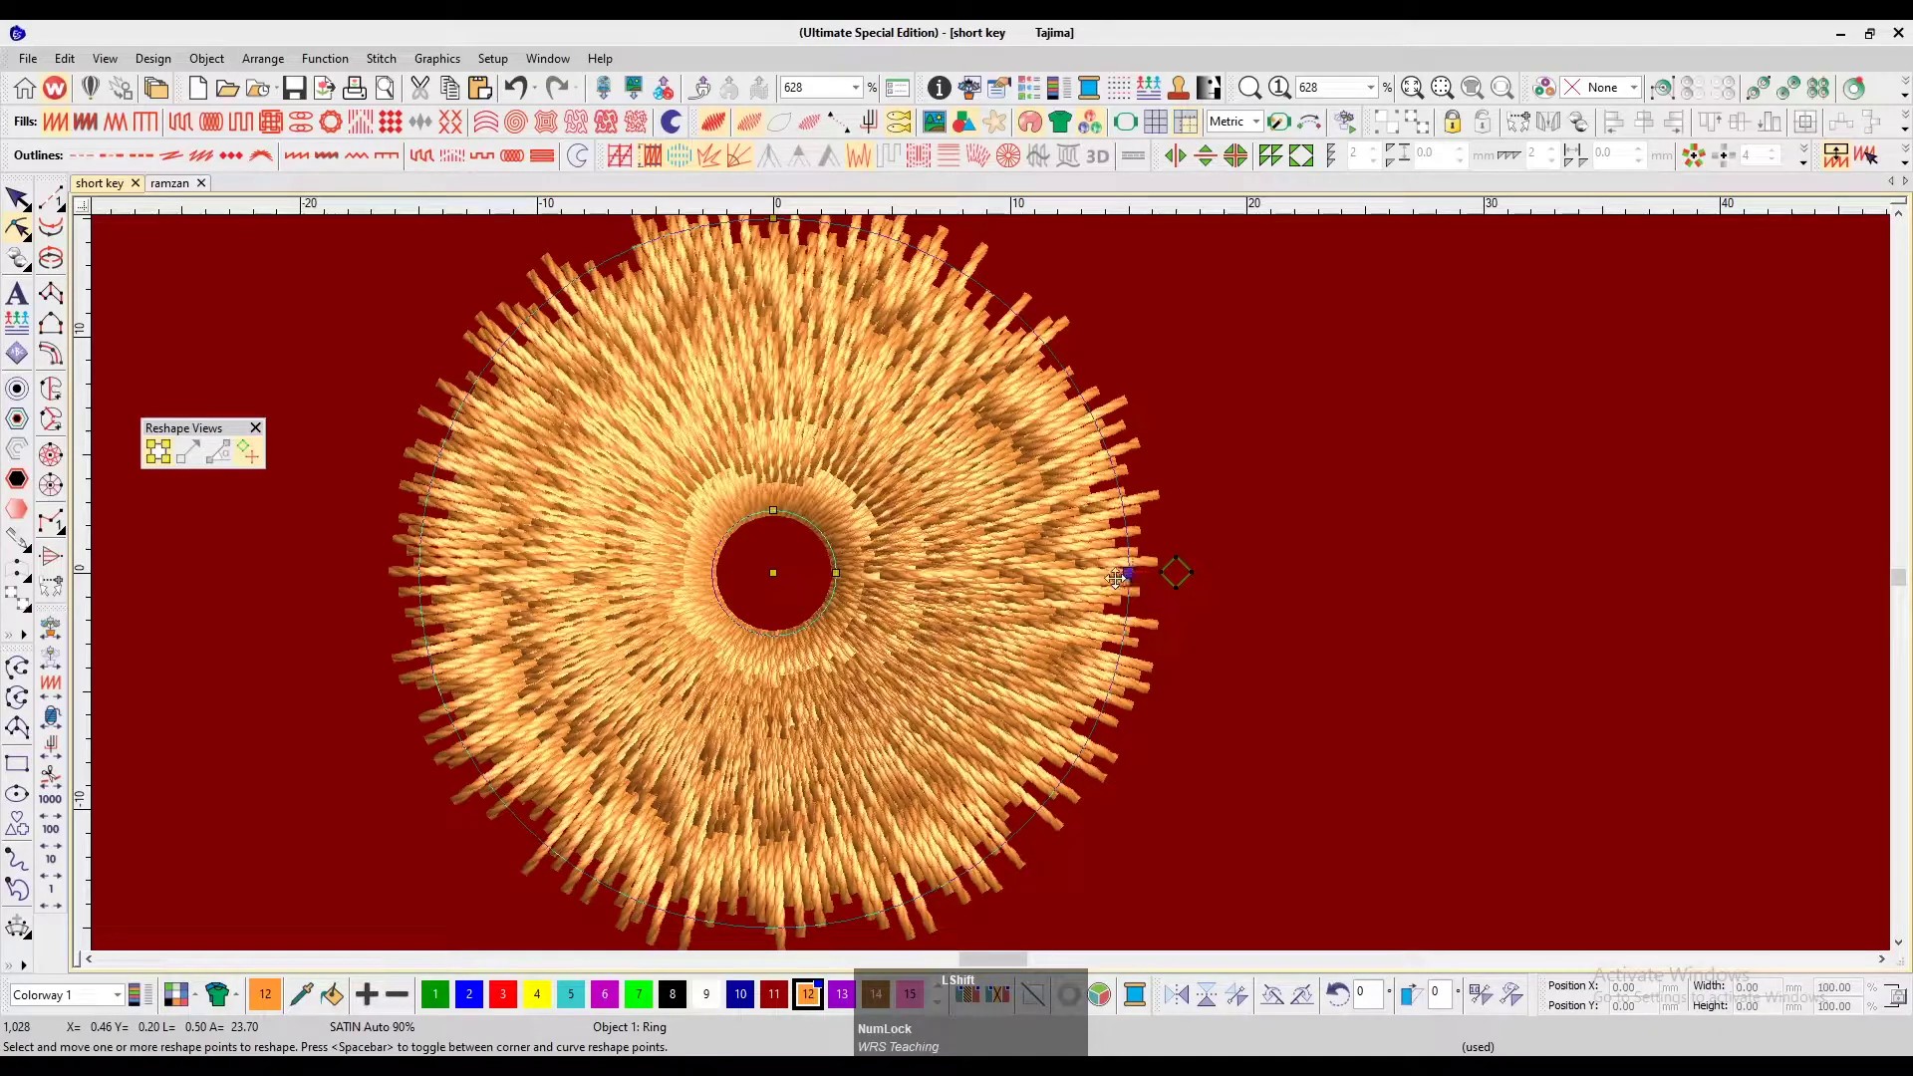
key(Escape)
At the start of the design, digitize a run stitch from the ring's left tip, curving below the centre hole, to its right edge
key(t)
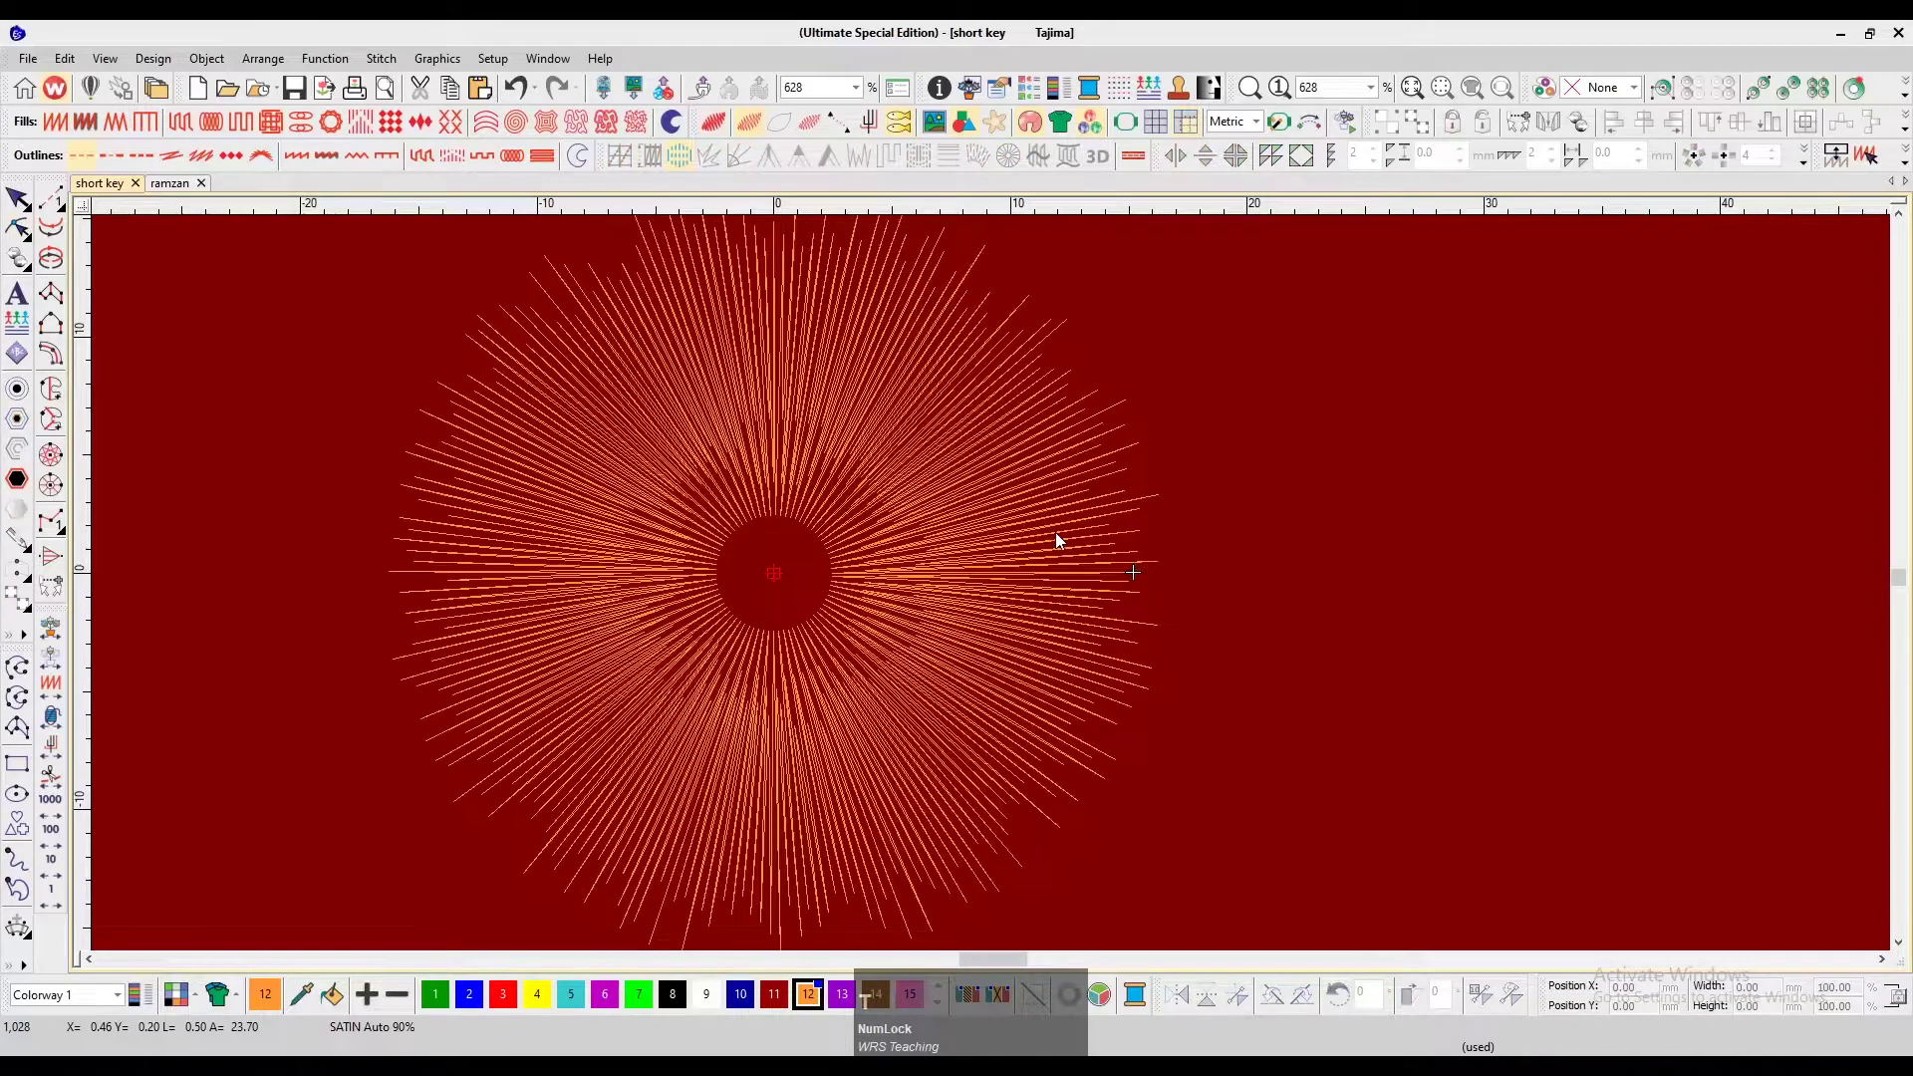
key(Home)
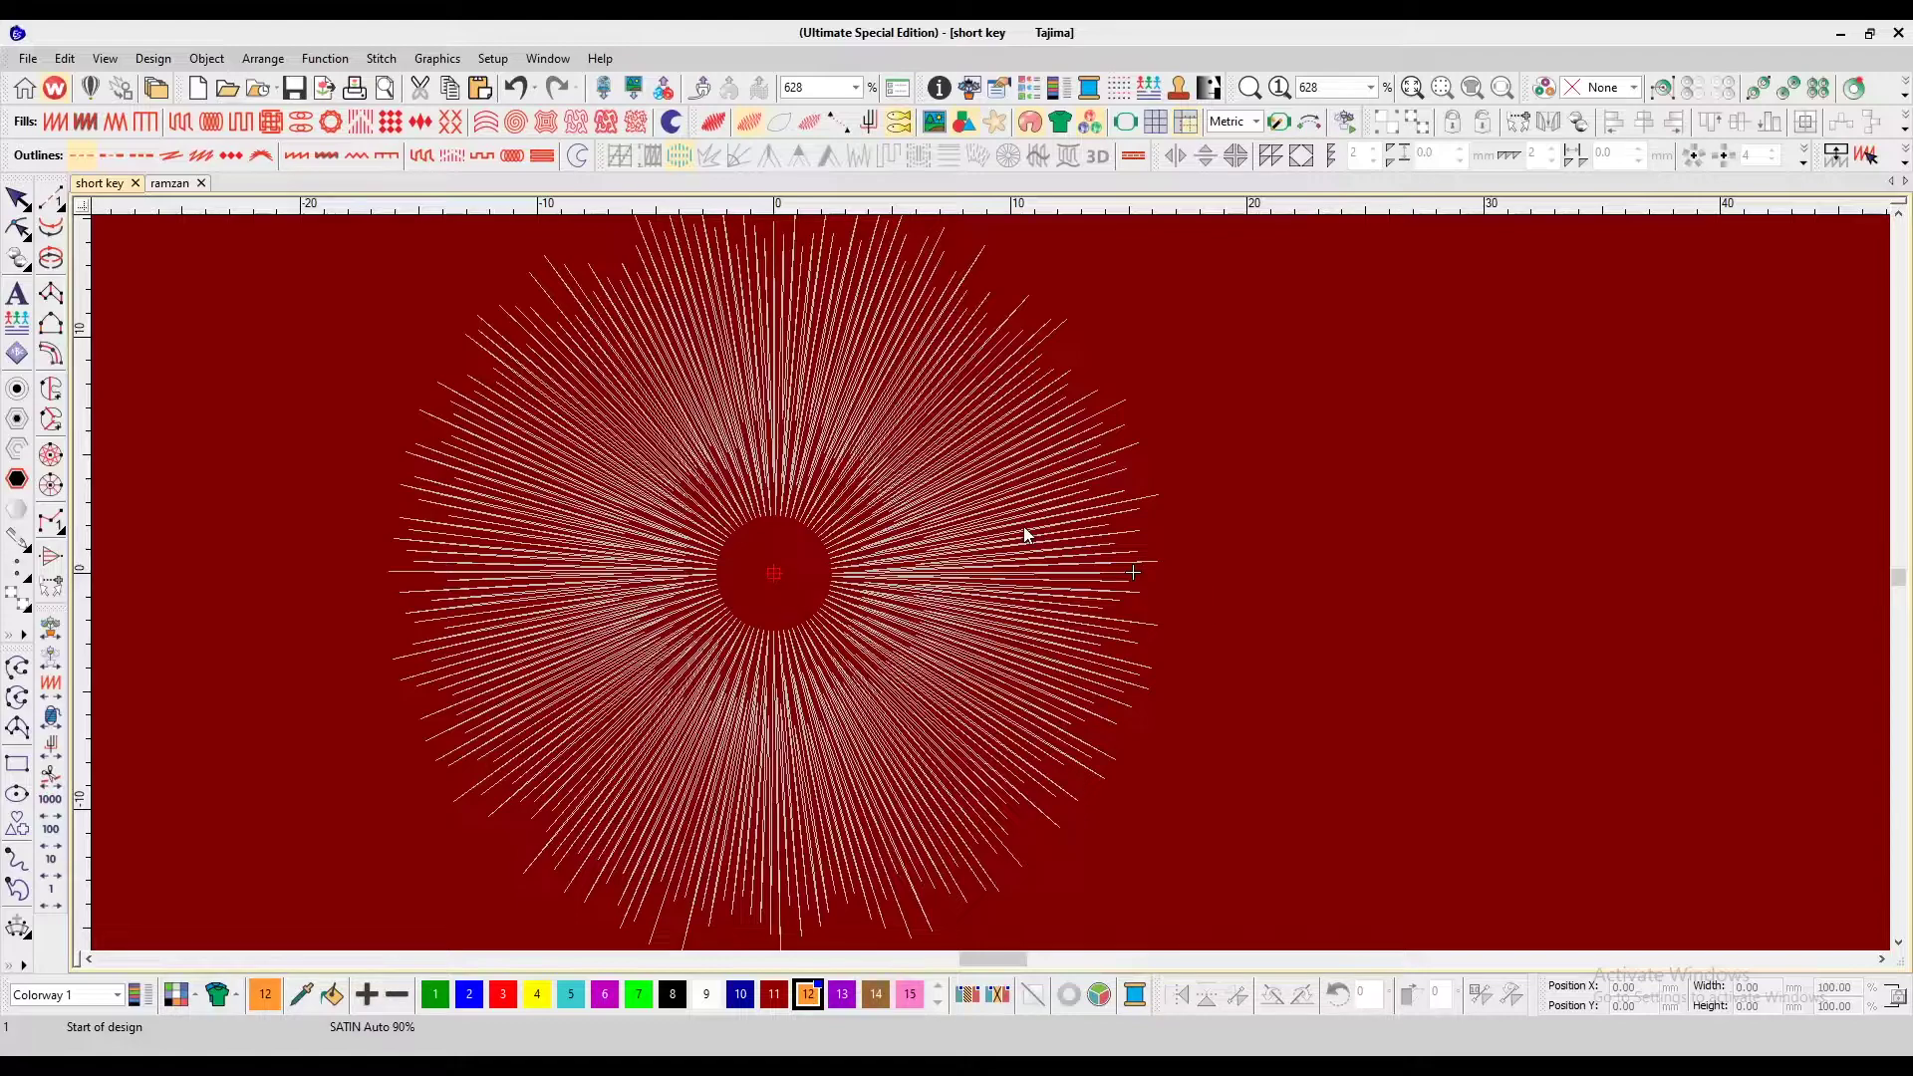
key(n)
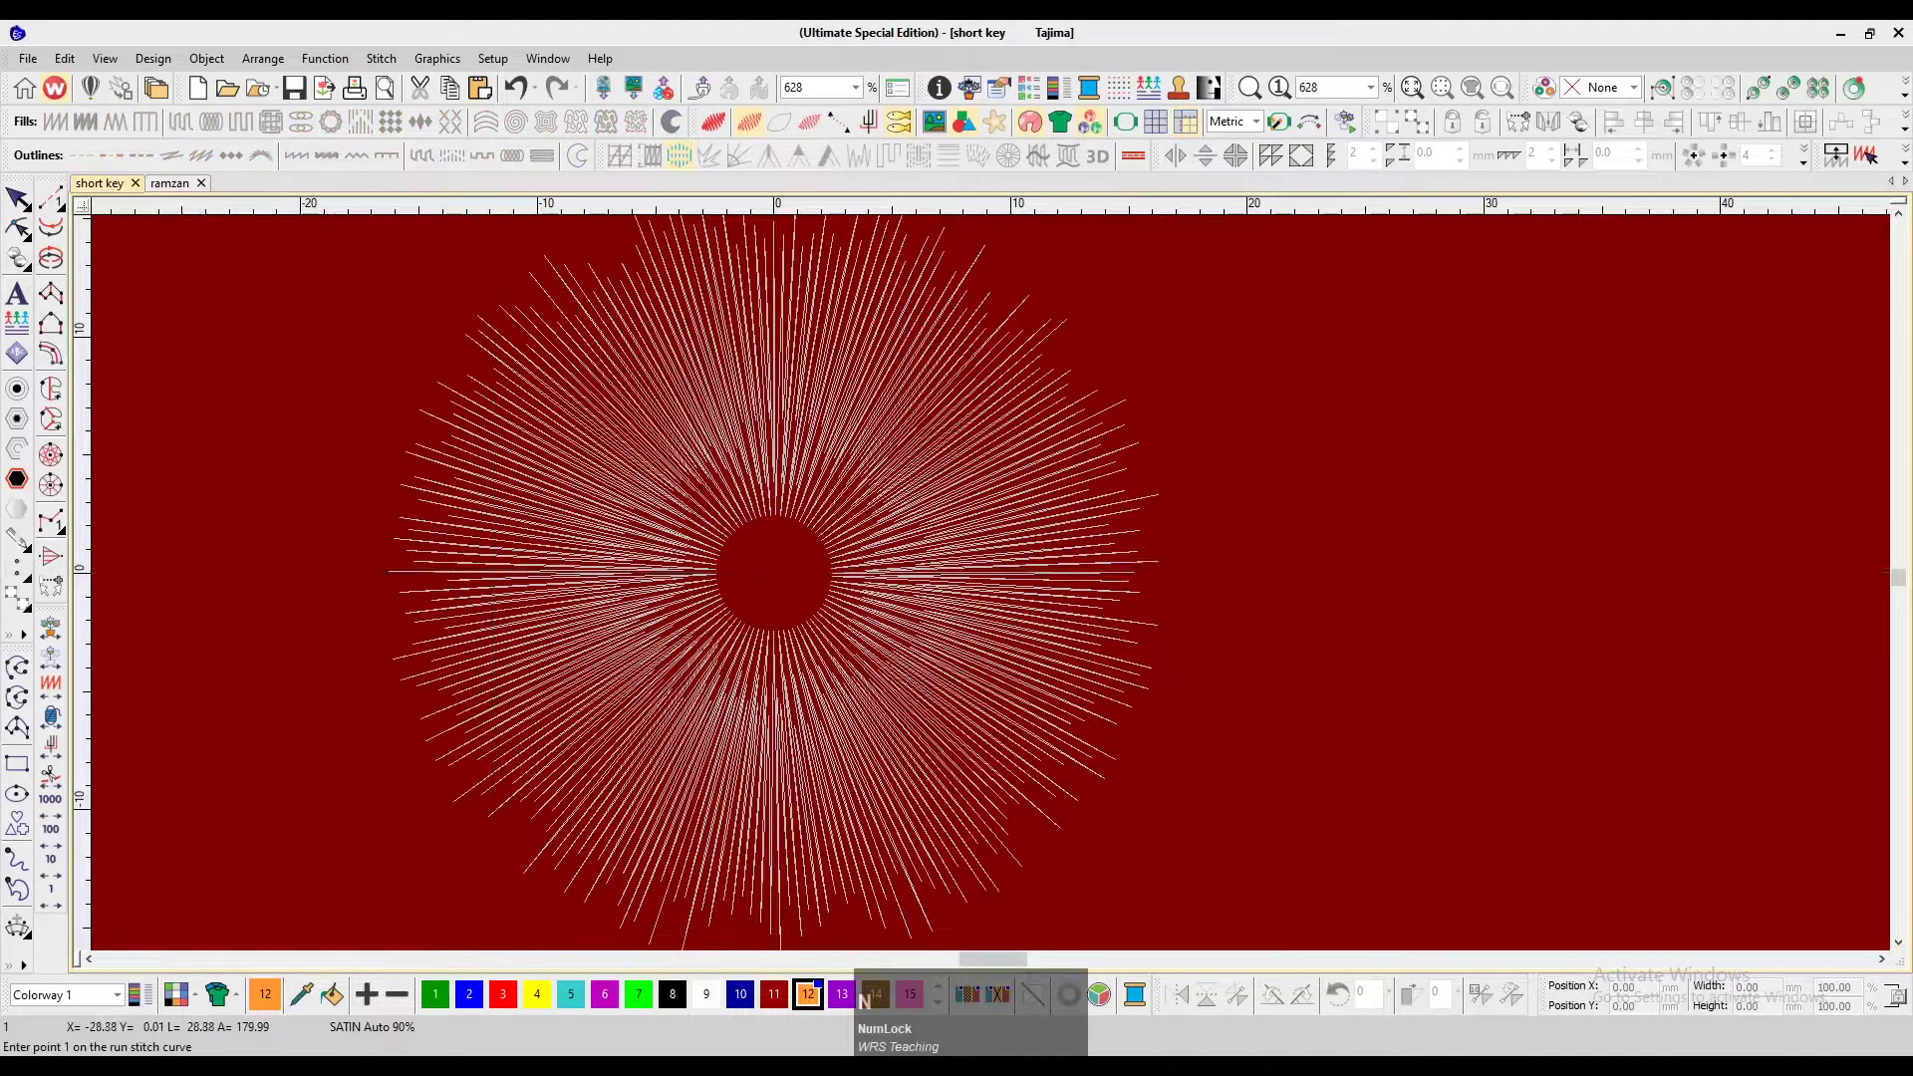
click(399, 593)
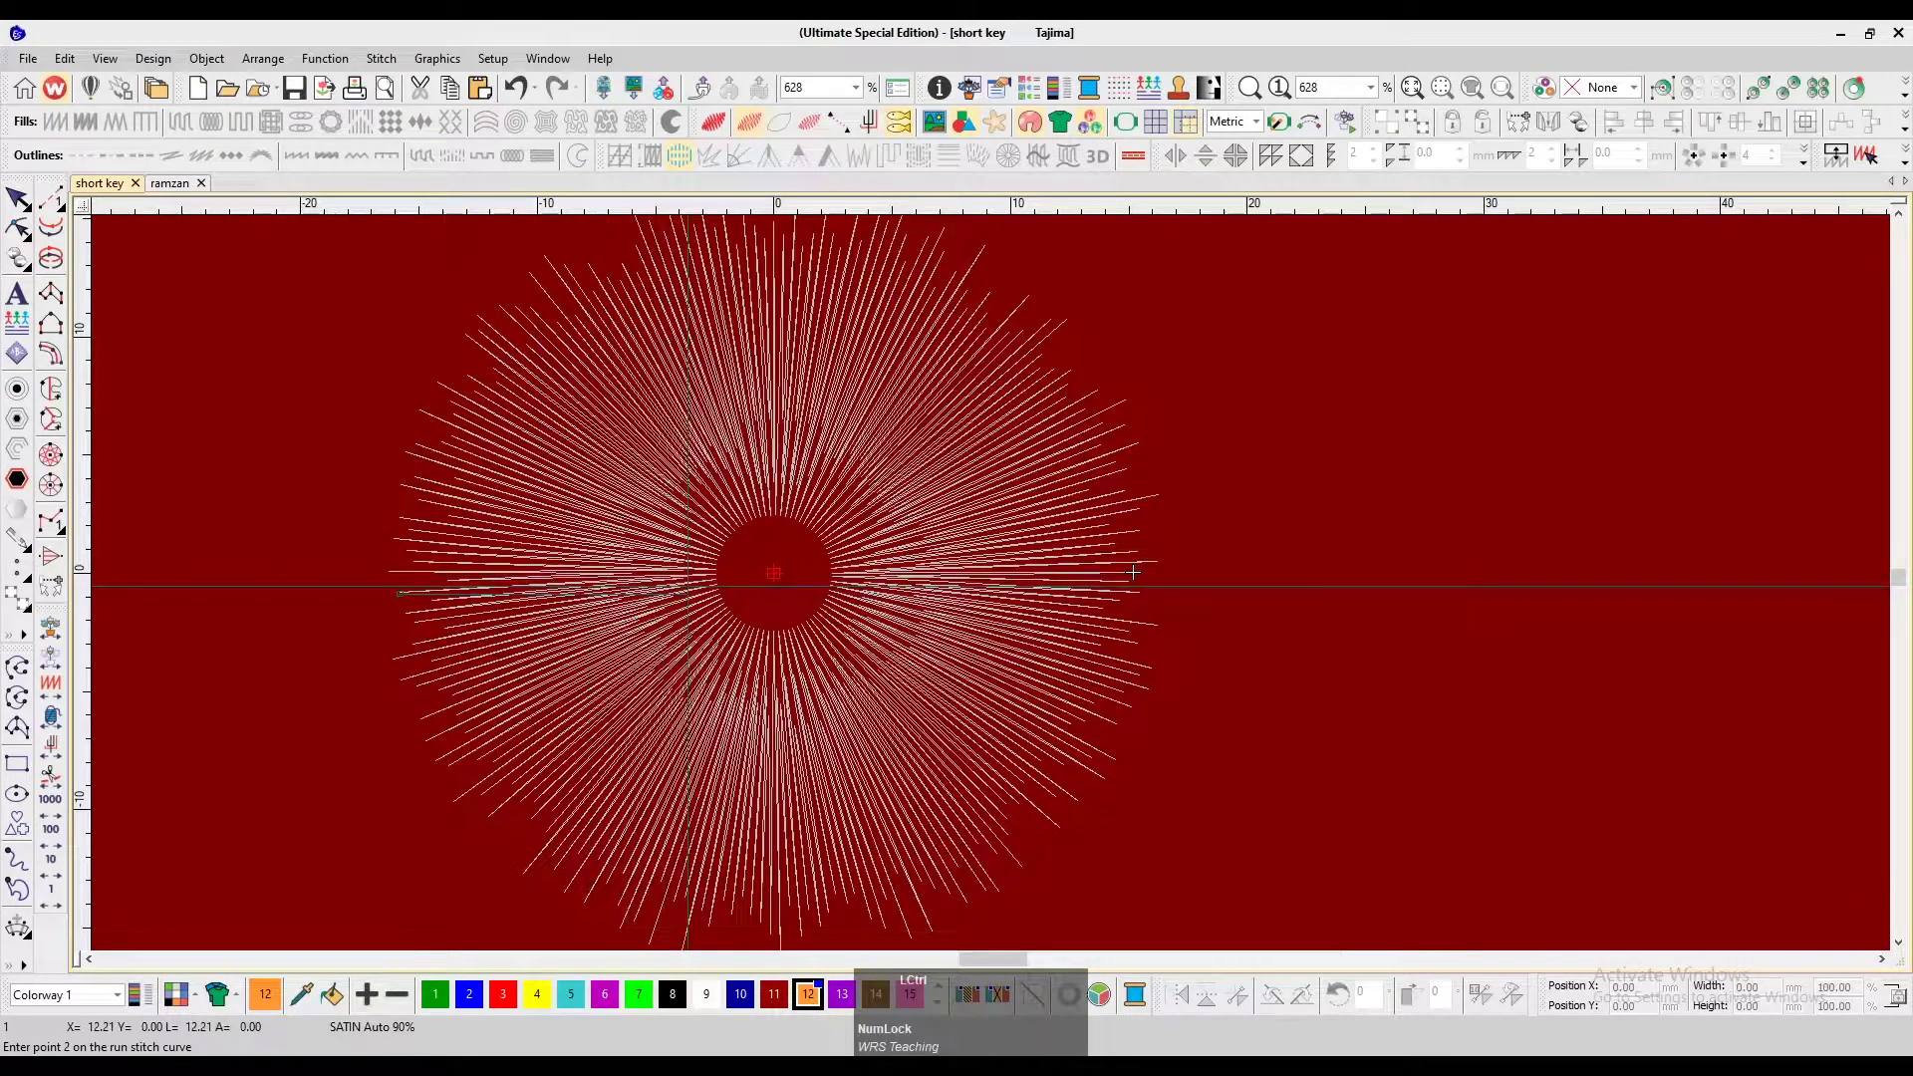
key(BackSpace)
click(393, 571)
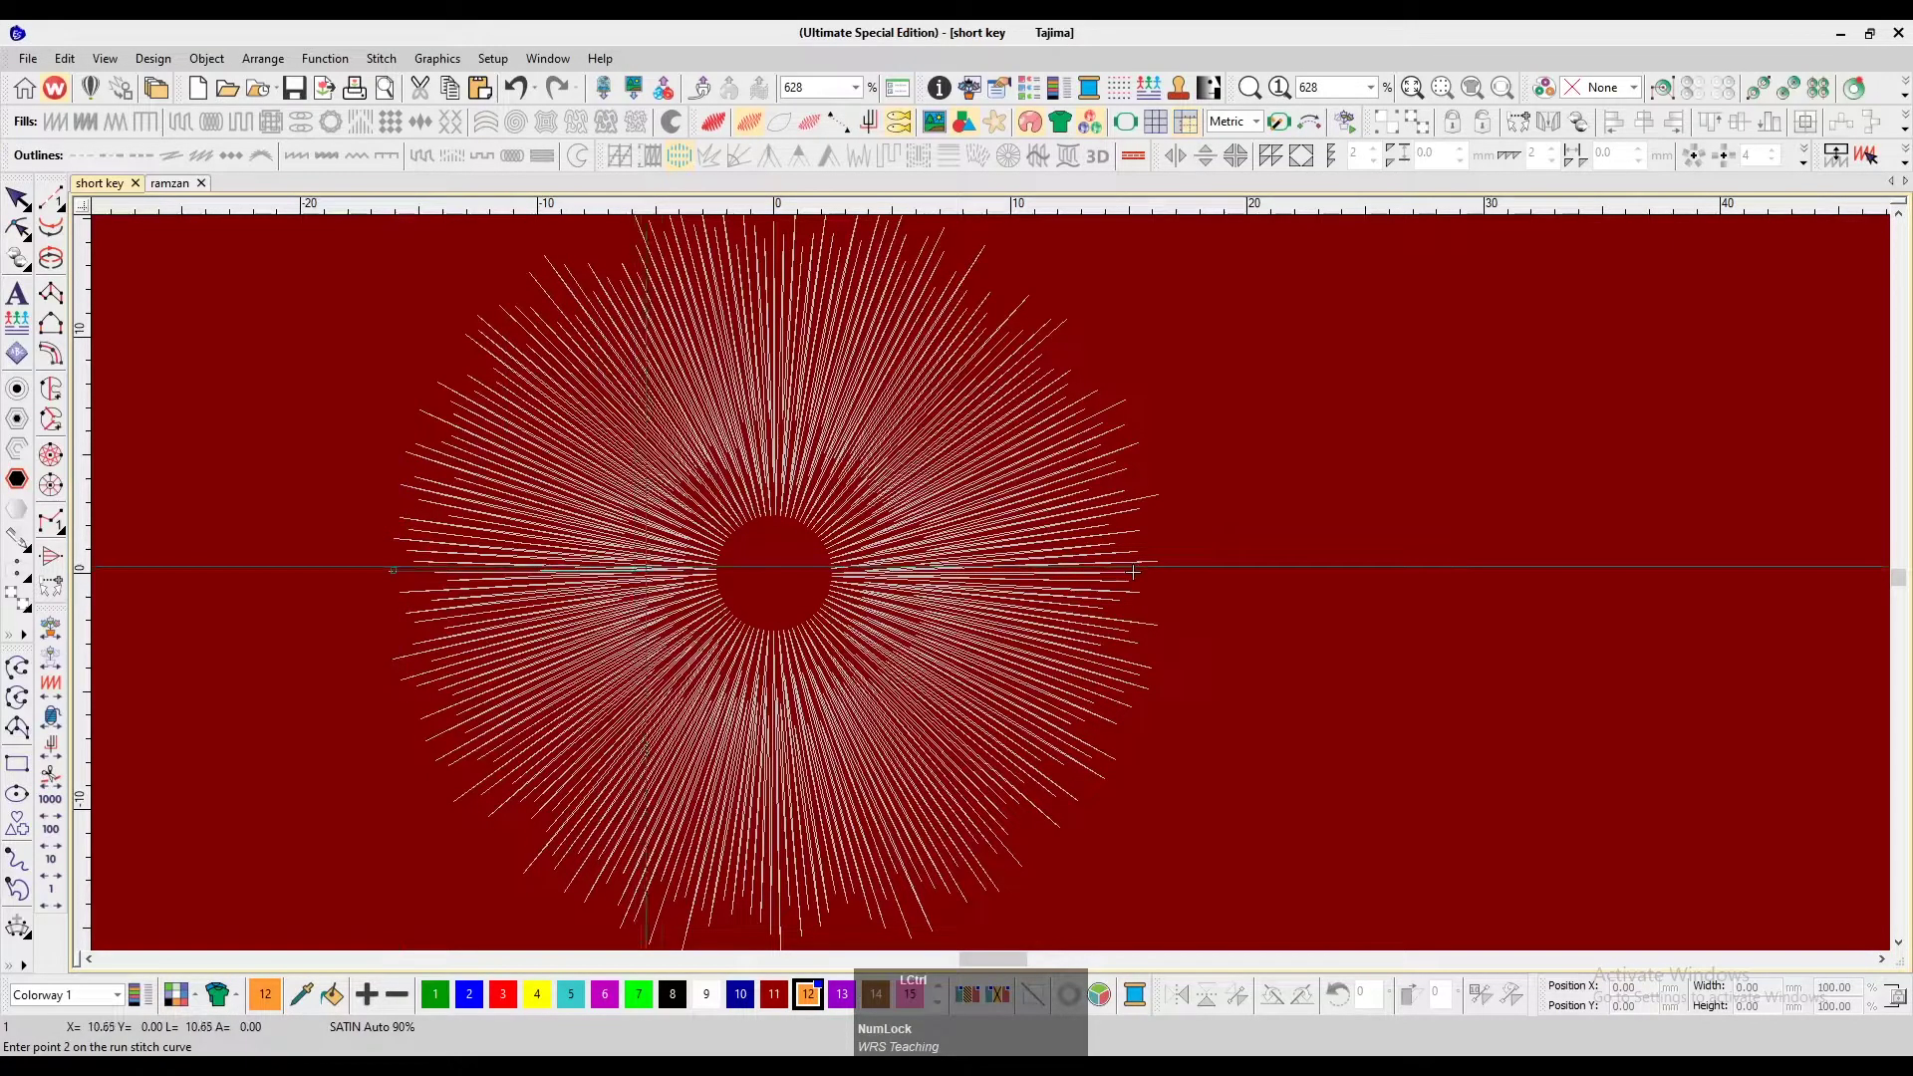
ctrl+click(692, 566)
ctrl+click(772, 653)
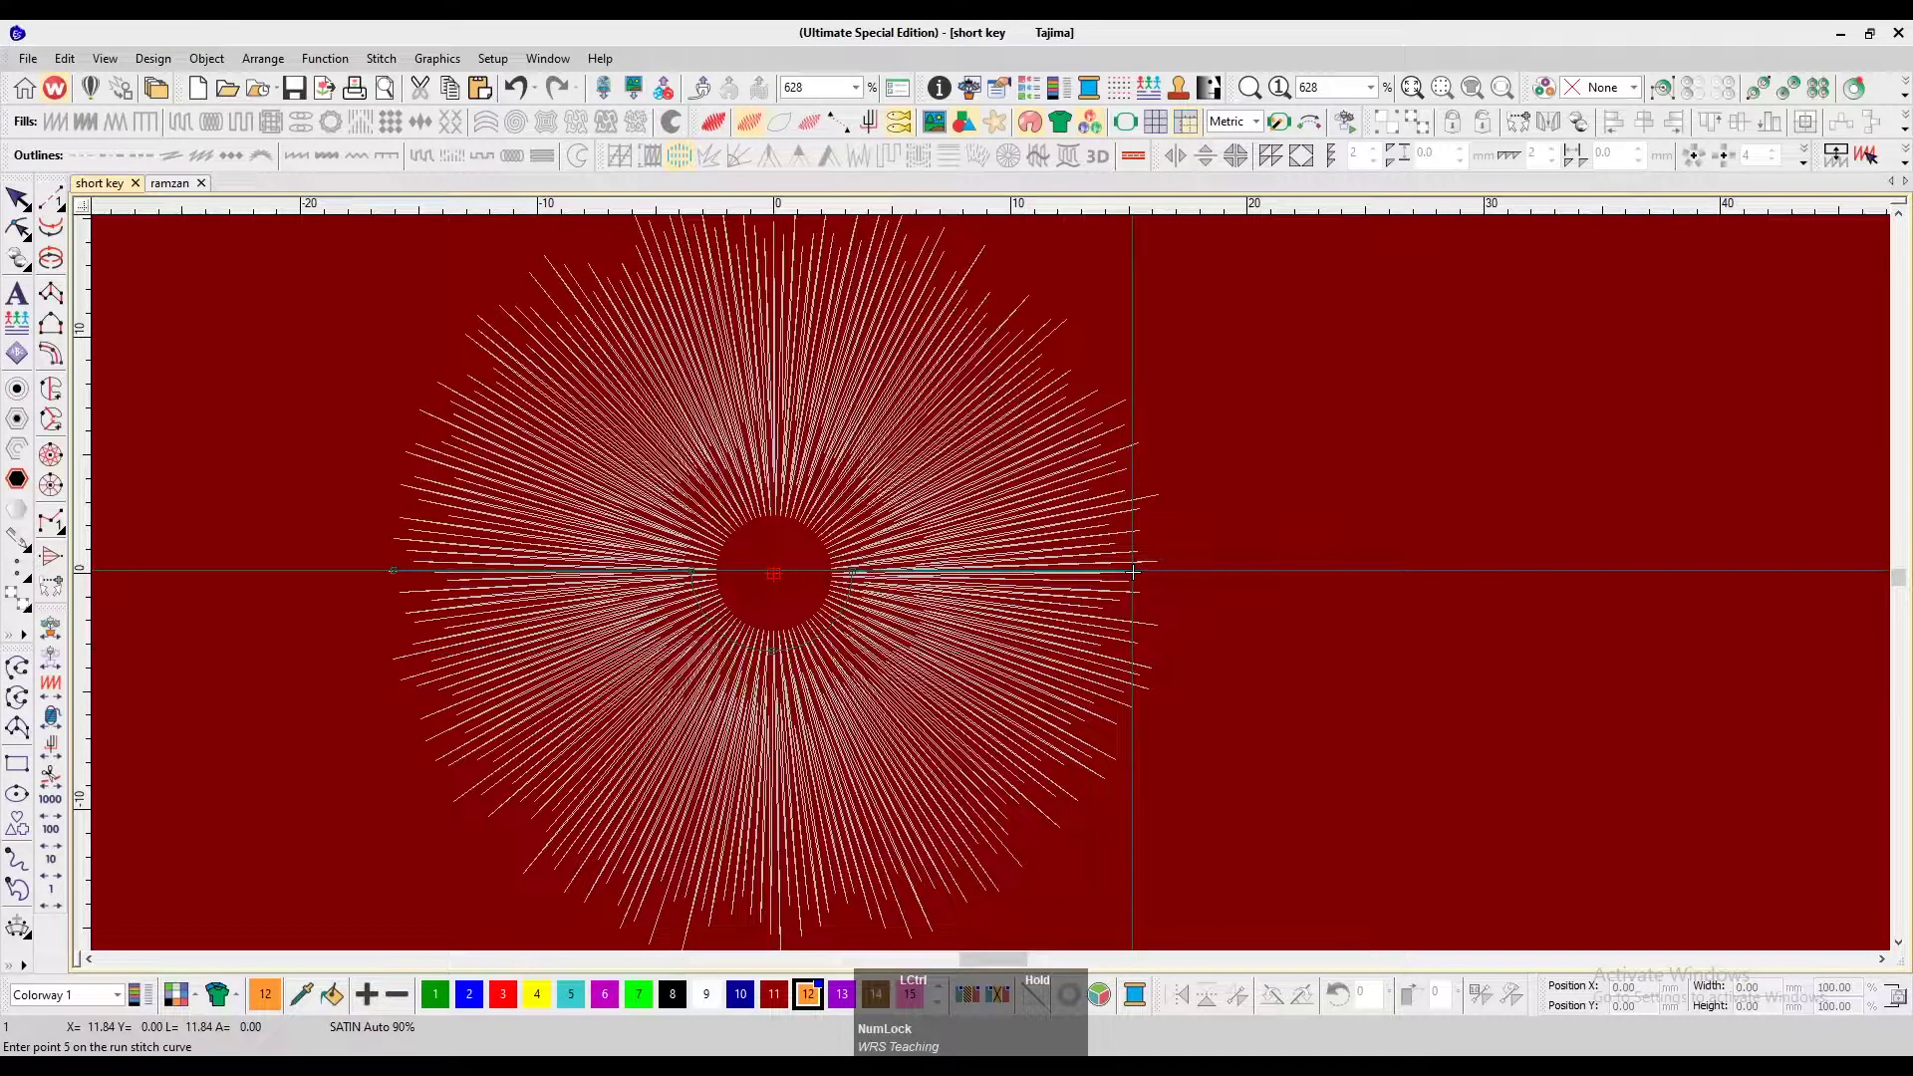
key(Return)
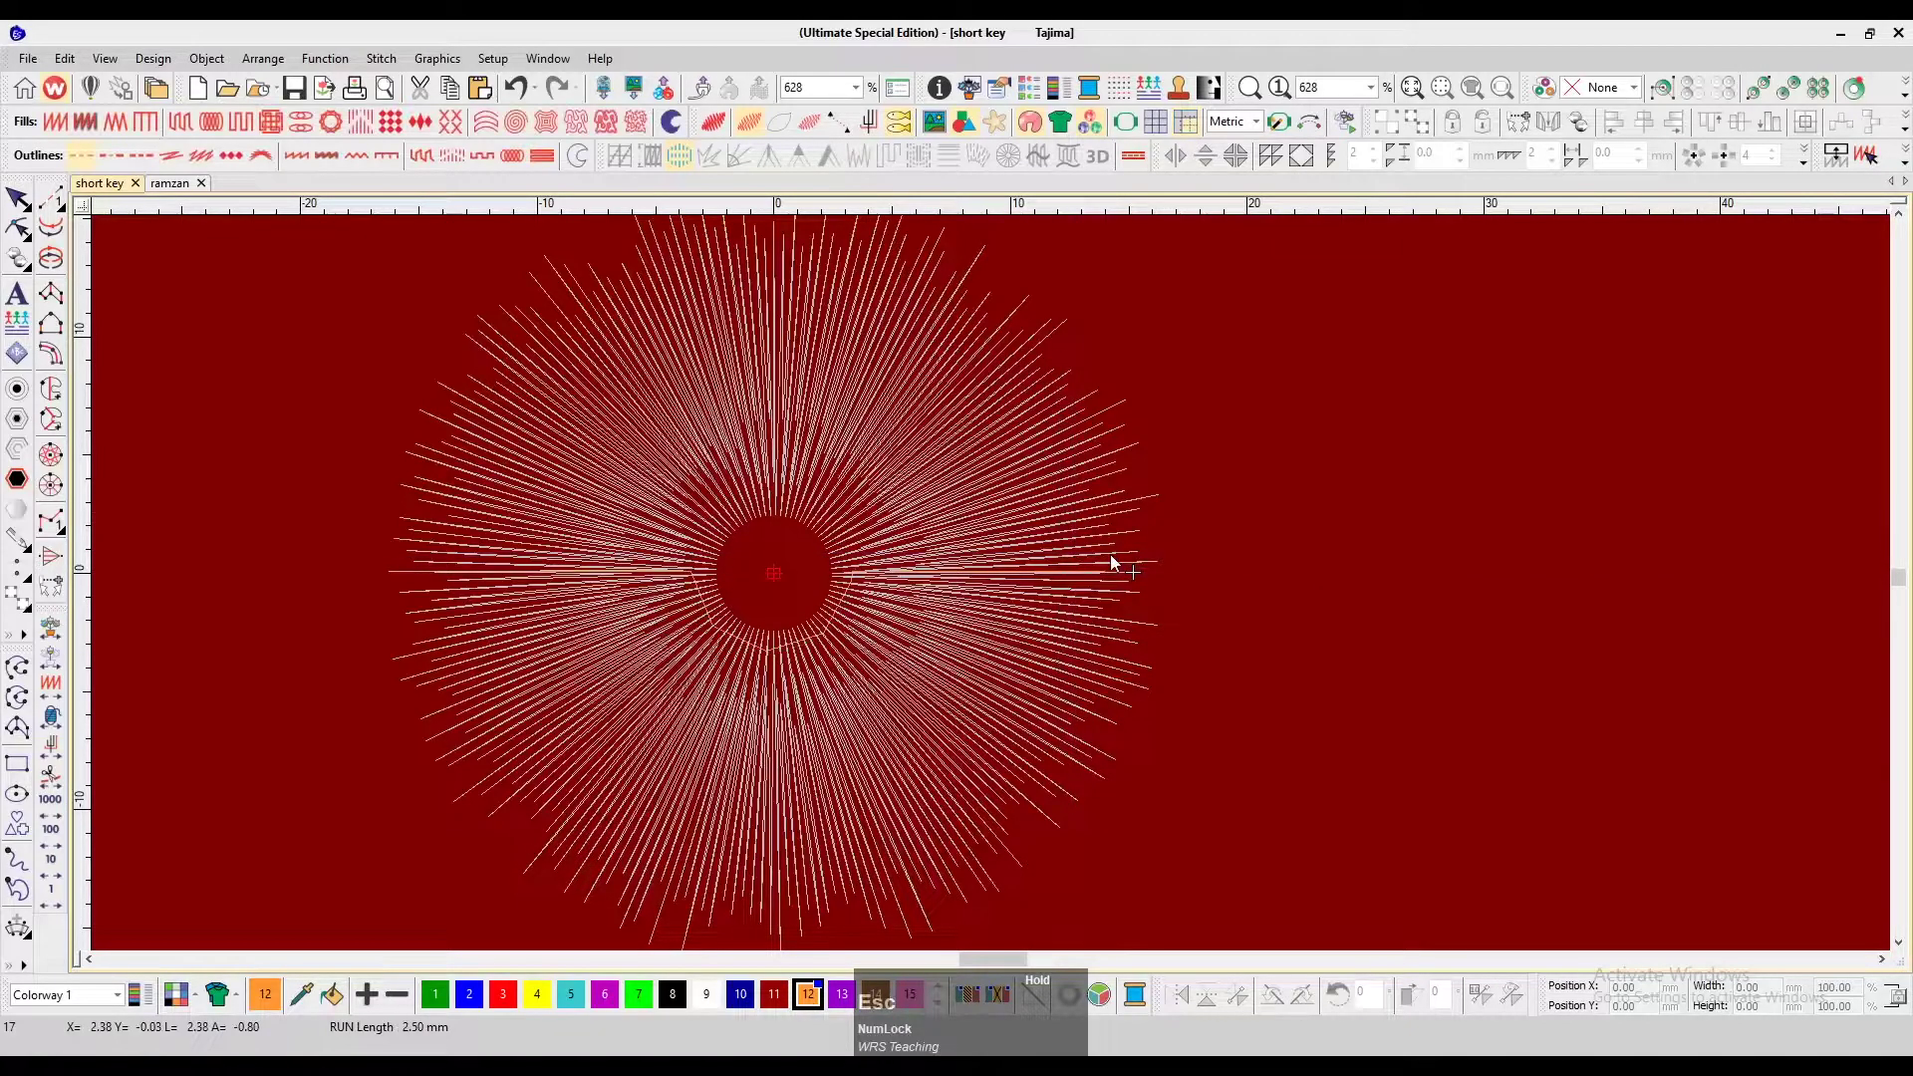
Travel stitch by stitch from the start of the design to examine the path of the new run line
key(Left)
key(Home)
key(Right)
key(Right)
key(Right)
key(Right)
key(Right)
key(Right)
key(Right)
key(Right)
key(Right)
key(Right)
key(Right)
key(Right)
click(1031, 697)
key(Escape)
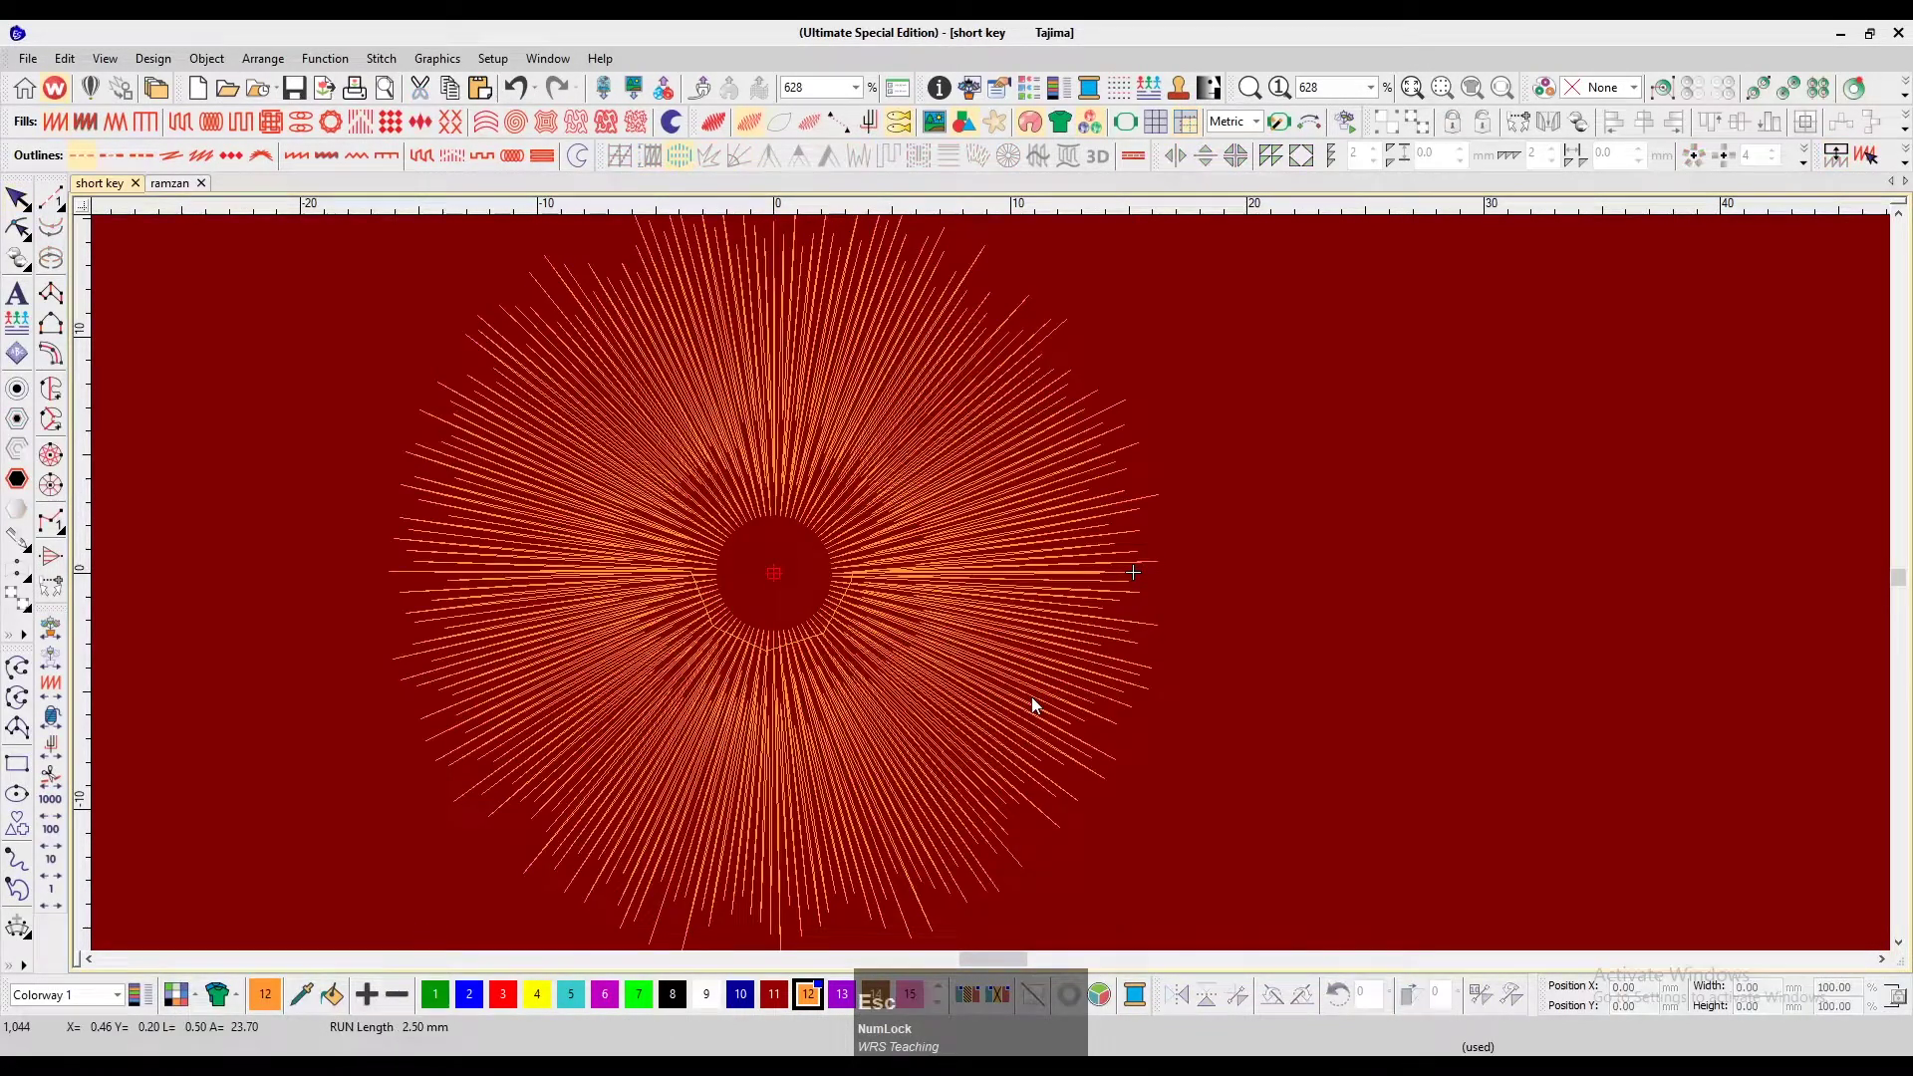
Group the ring with its connecting run stitch and return to the realistic stitch view
key(z)
click(50, 775)
right_click(50, 774)
drag(1192, 324, 626, 783)
key(t)
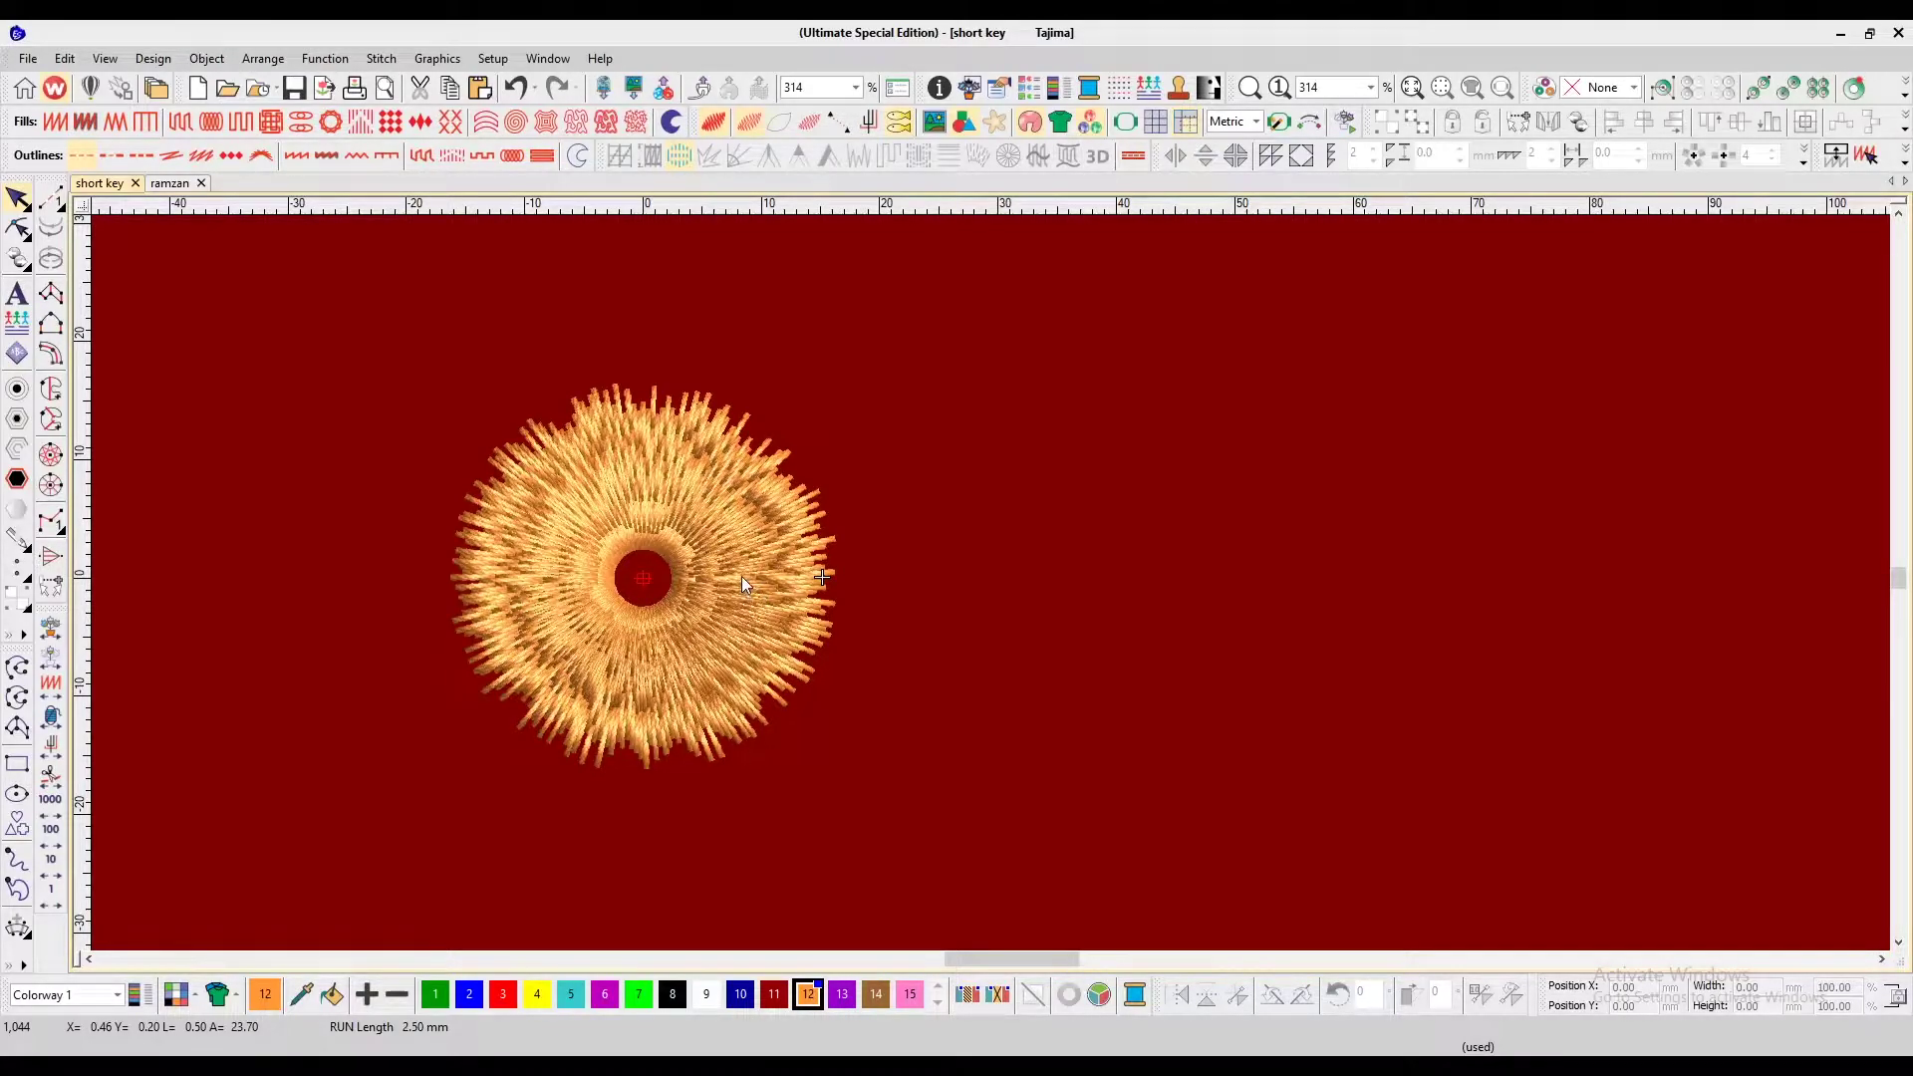
key(shift+z)
drag(983, 396, 676, 722)
right_click(829, 634)
drag(828, 630, 1010, 614)
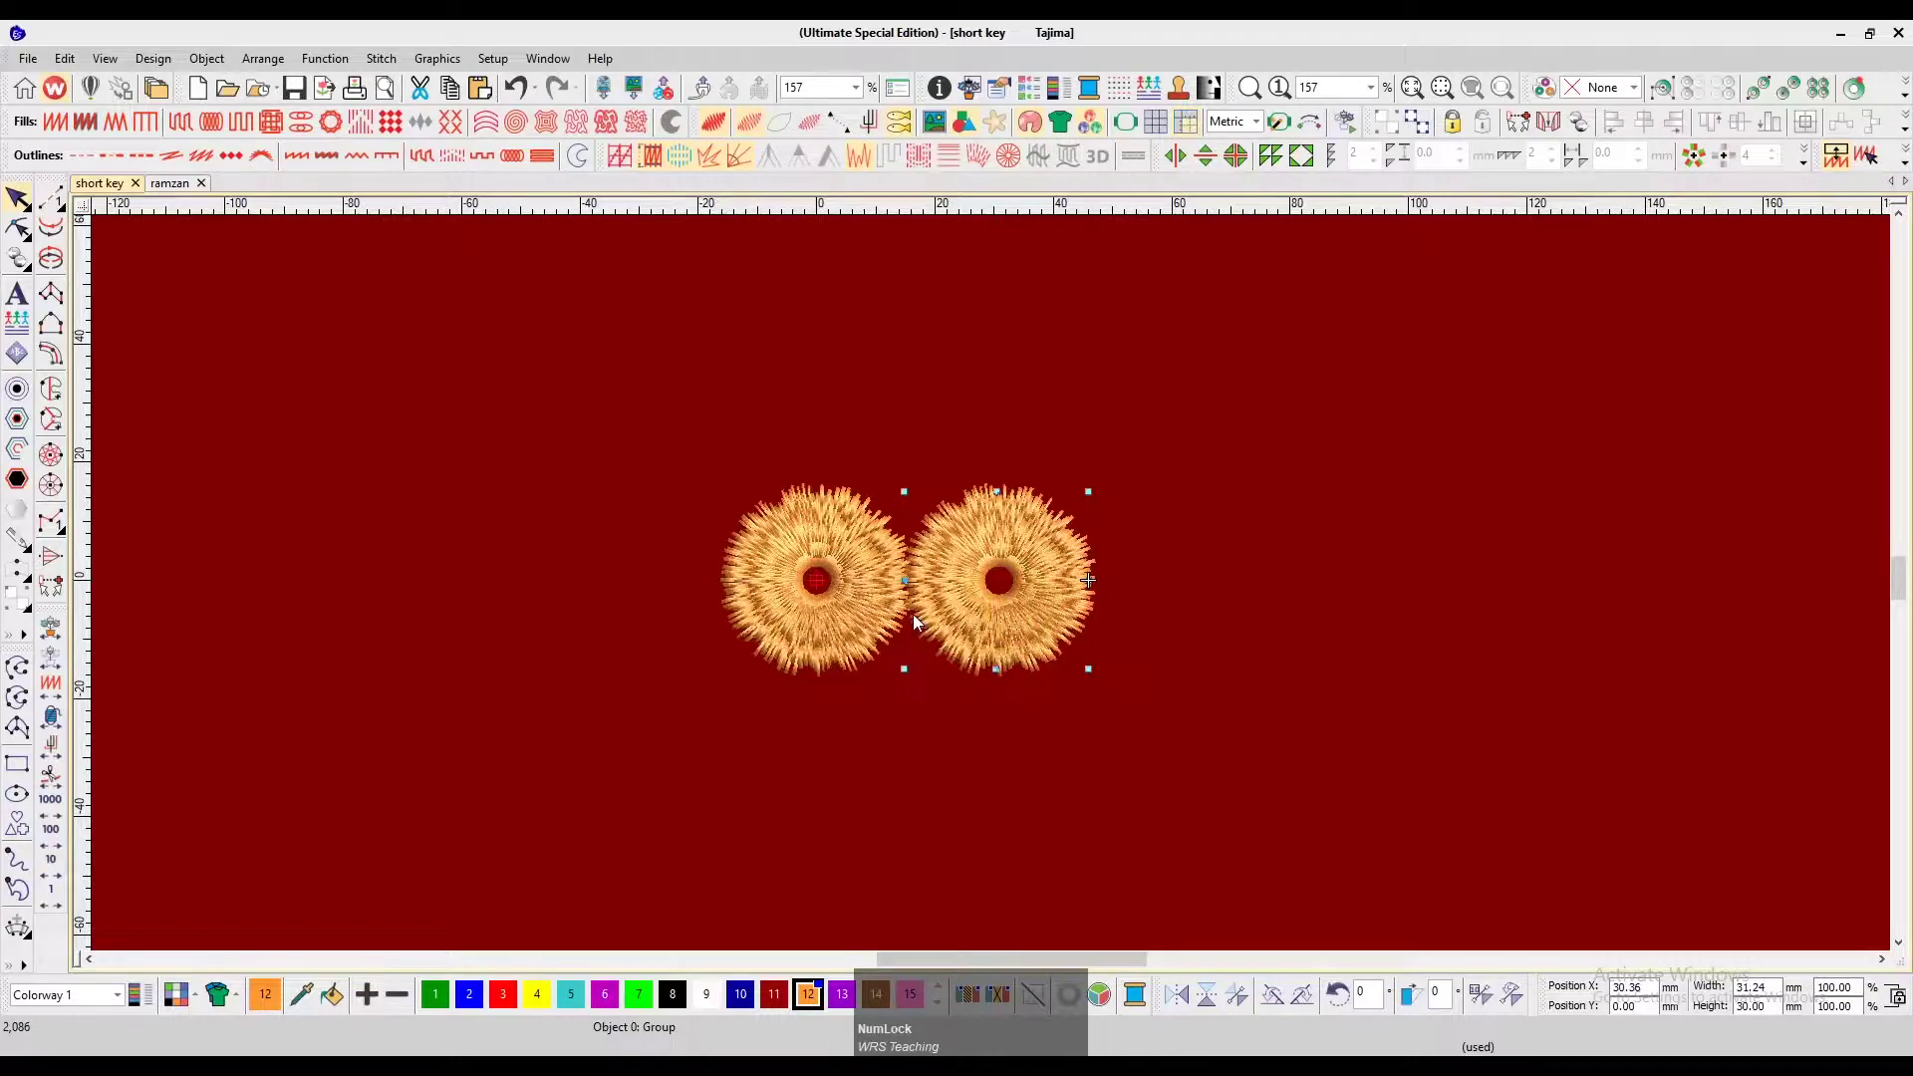
key(ctrl+z)
Copy the grouped motif about 31 mm to the right and repeat the offset duplication to form a horizontal row of nine touching motifs
drag(996, 427, 566, 773)
drag(836, 634, 1020, 620)
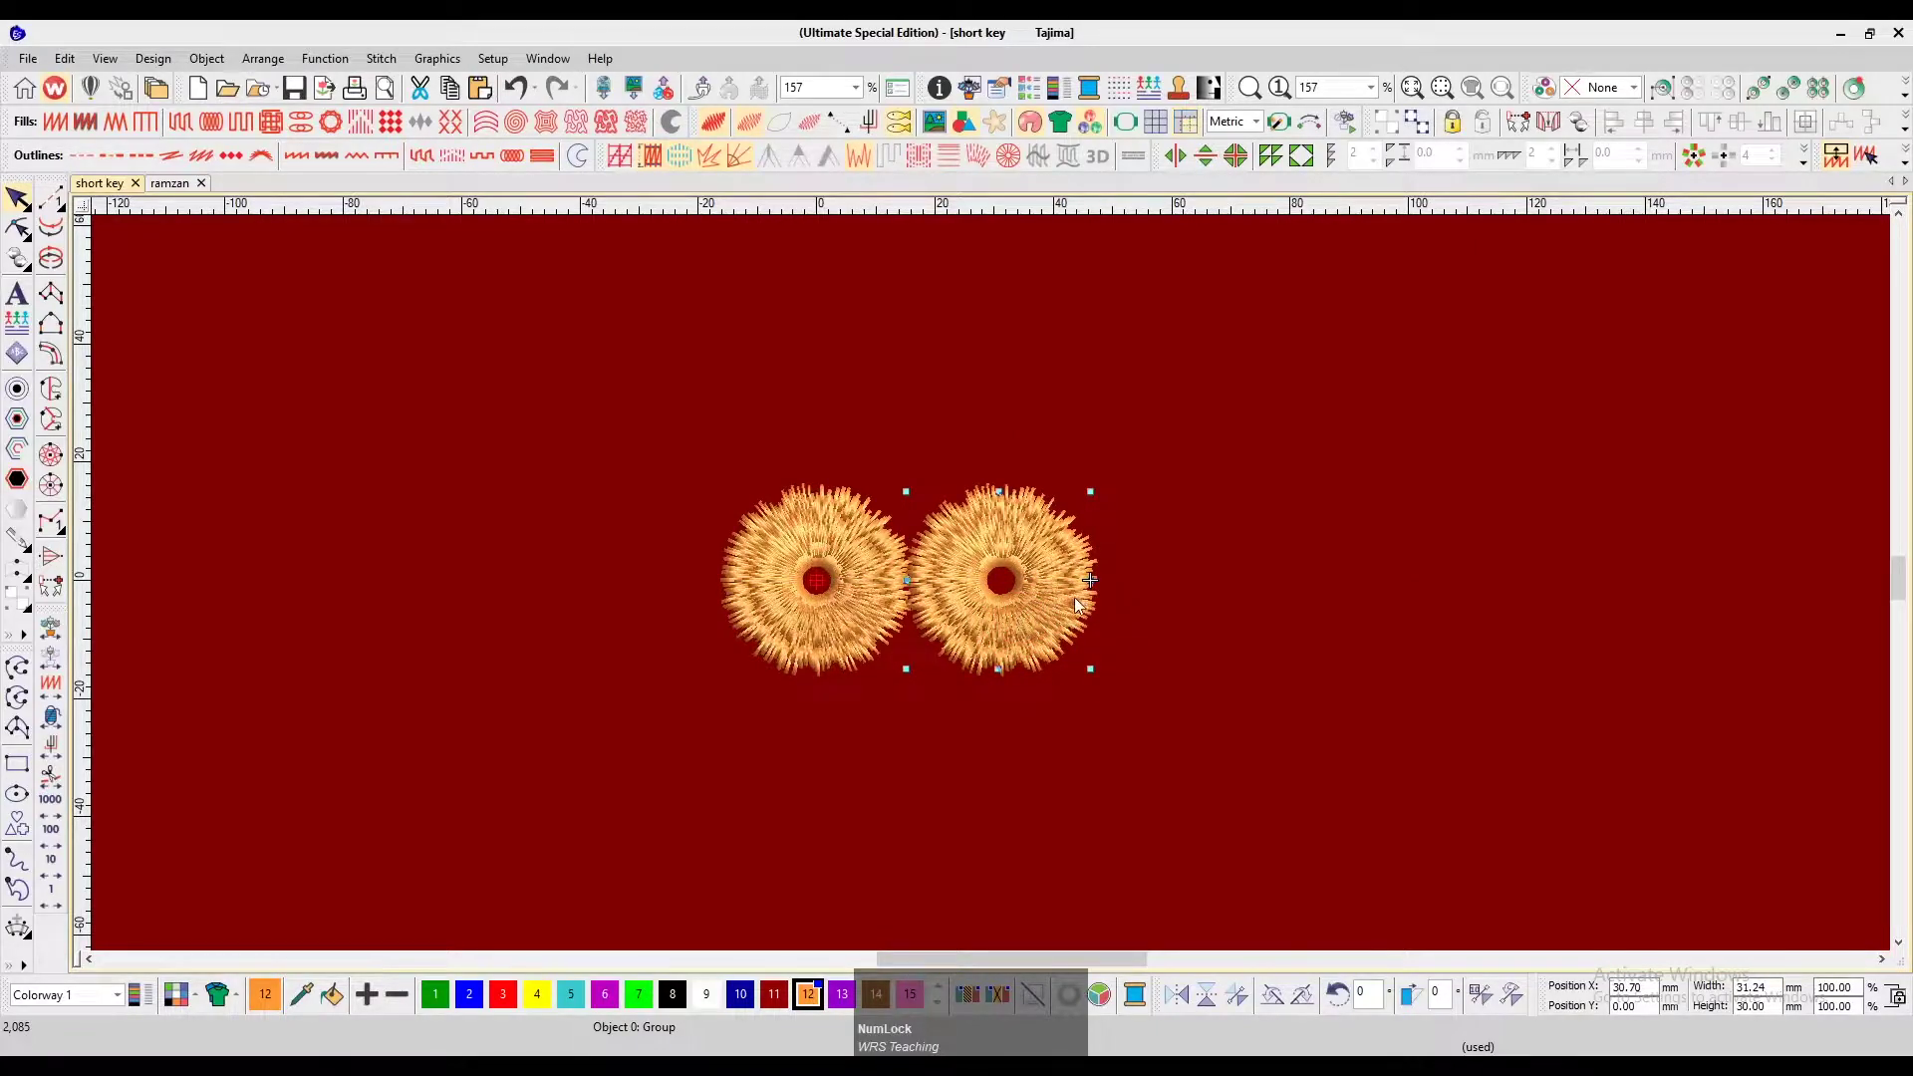
scroll(1086, 596, down, 2)
scroll(1004, 624, right, 3)
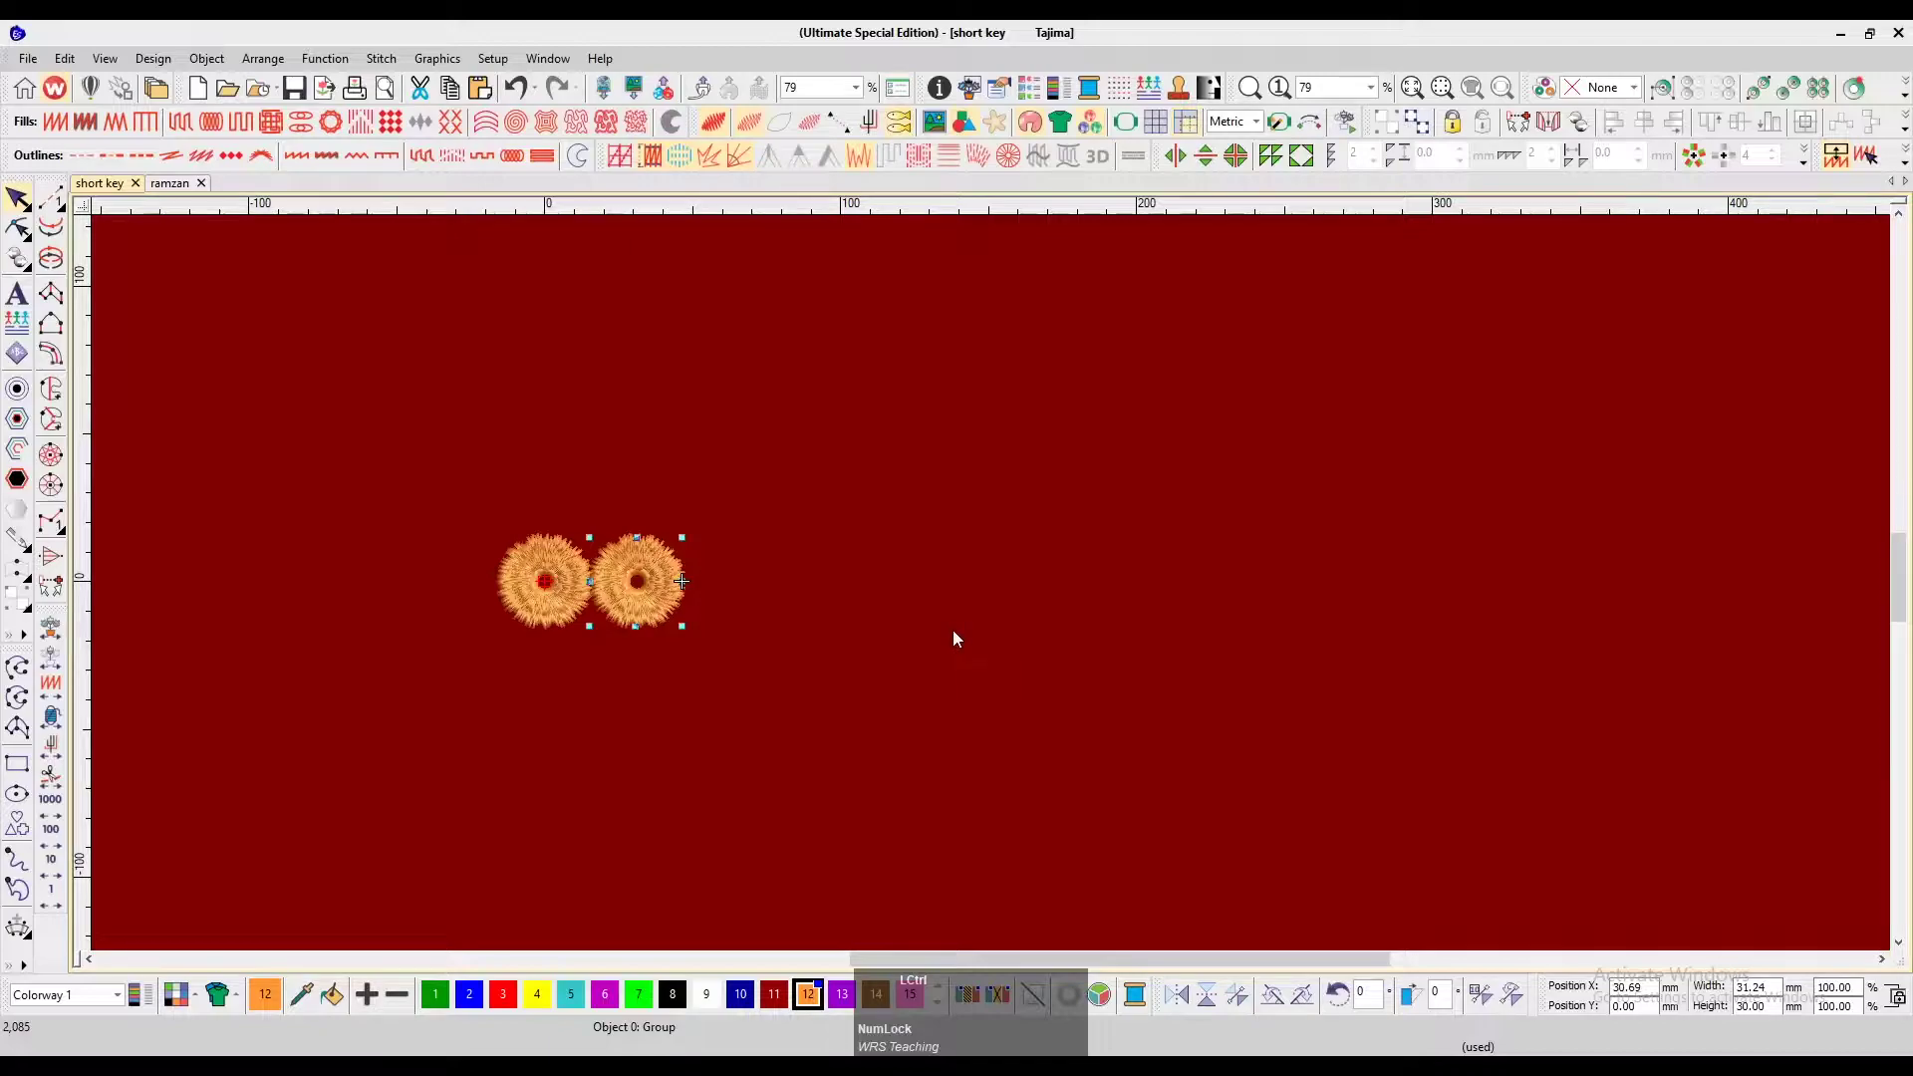
key(ctrl+d)
key(ctrl+d)
key(ctrl+d)
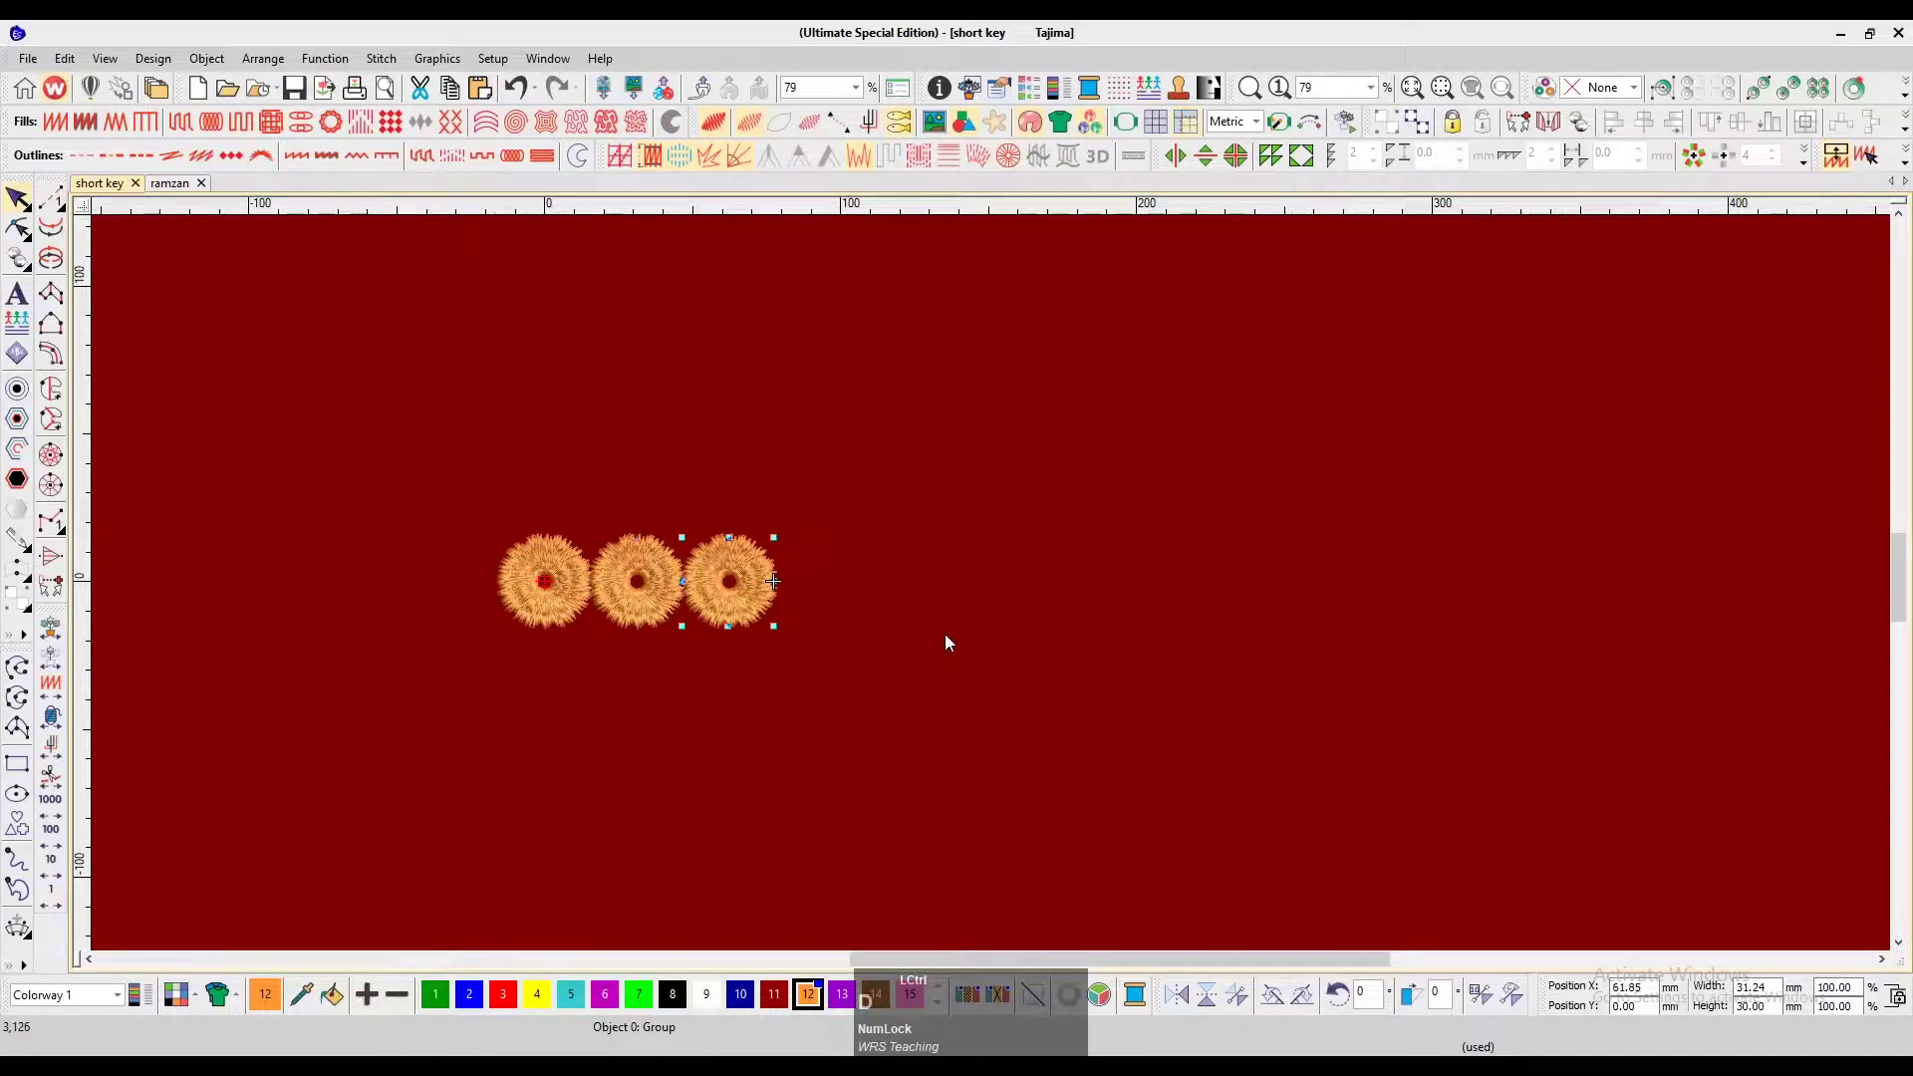
key(ctrl+d)
key(ctrl+d)
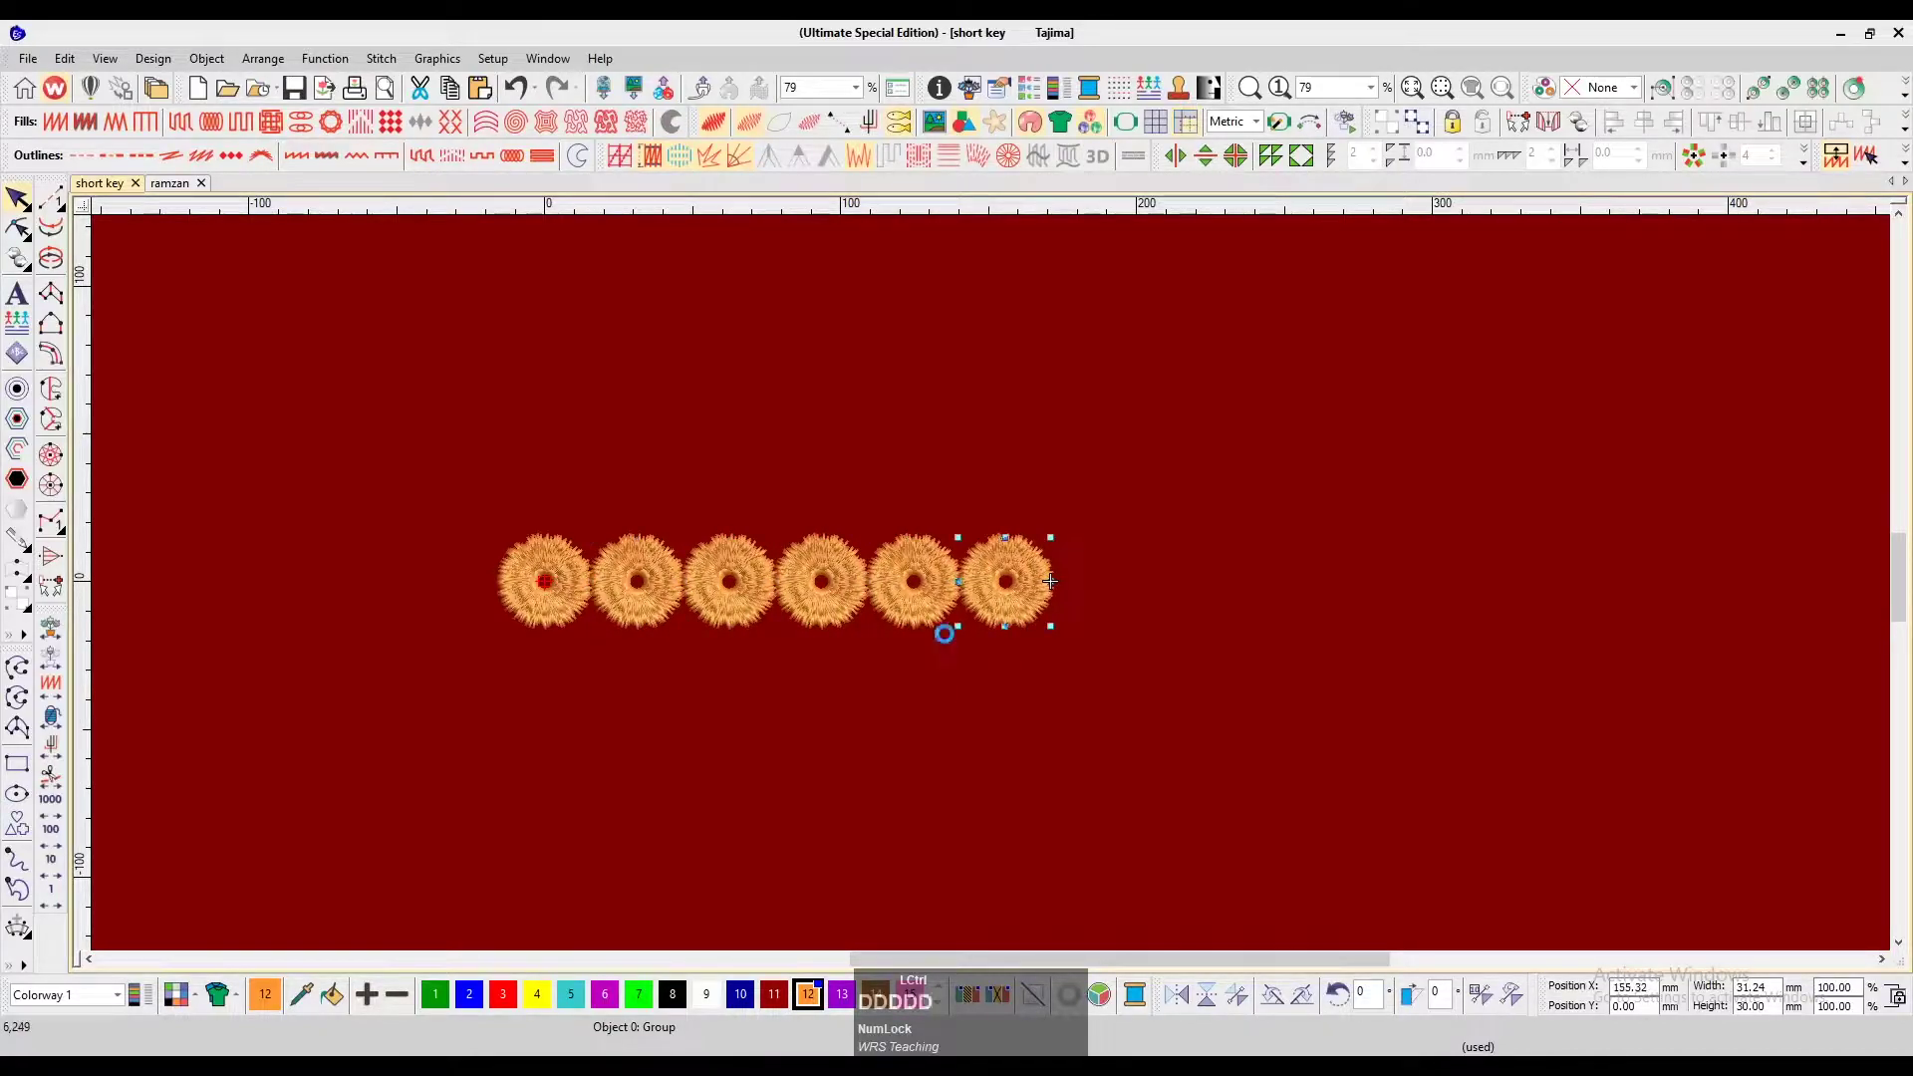
key(ctrl+d)
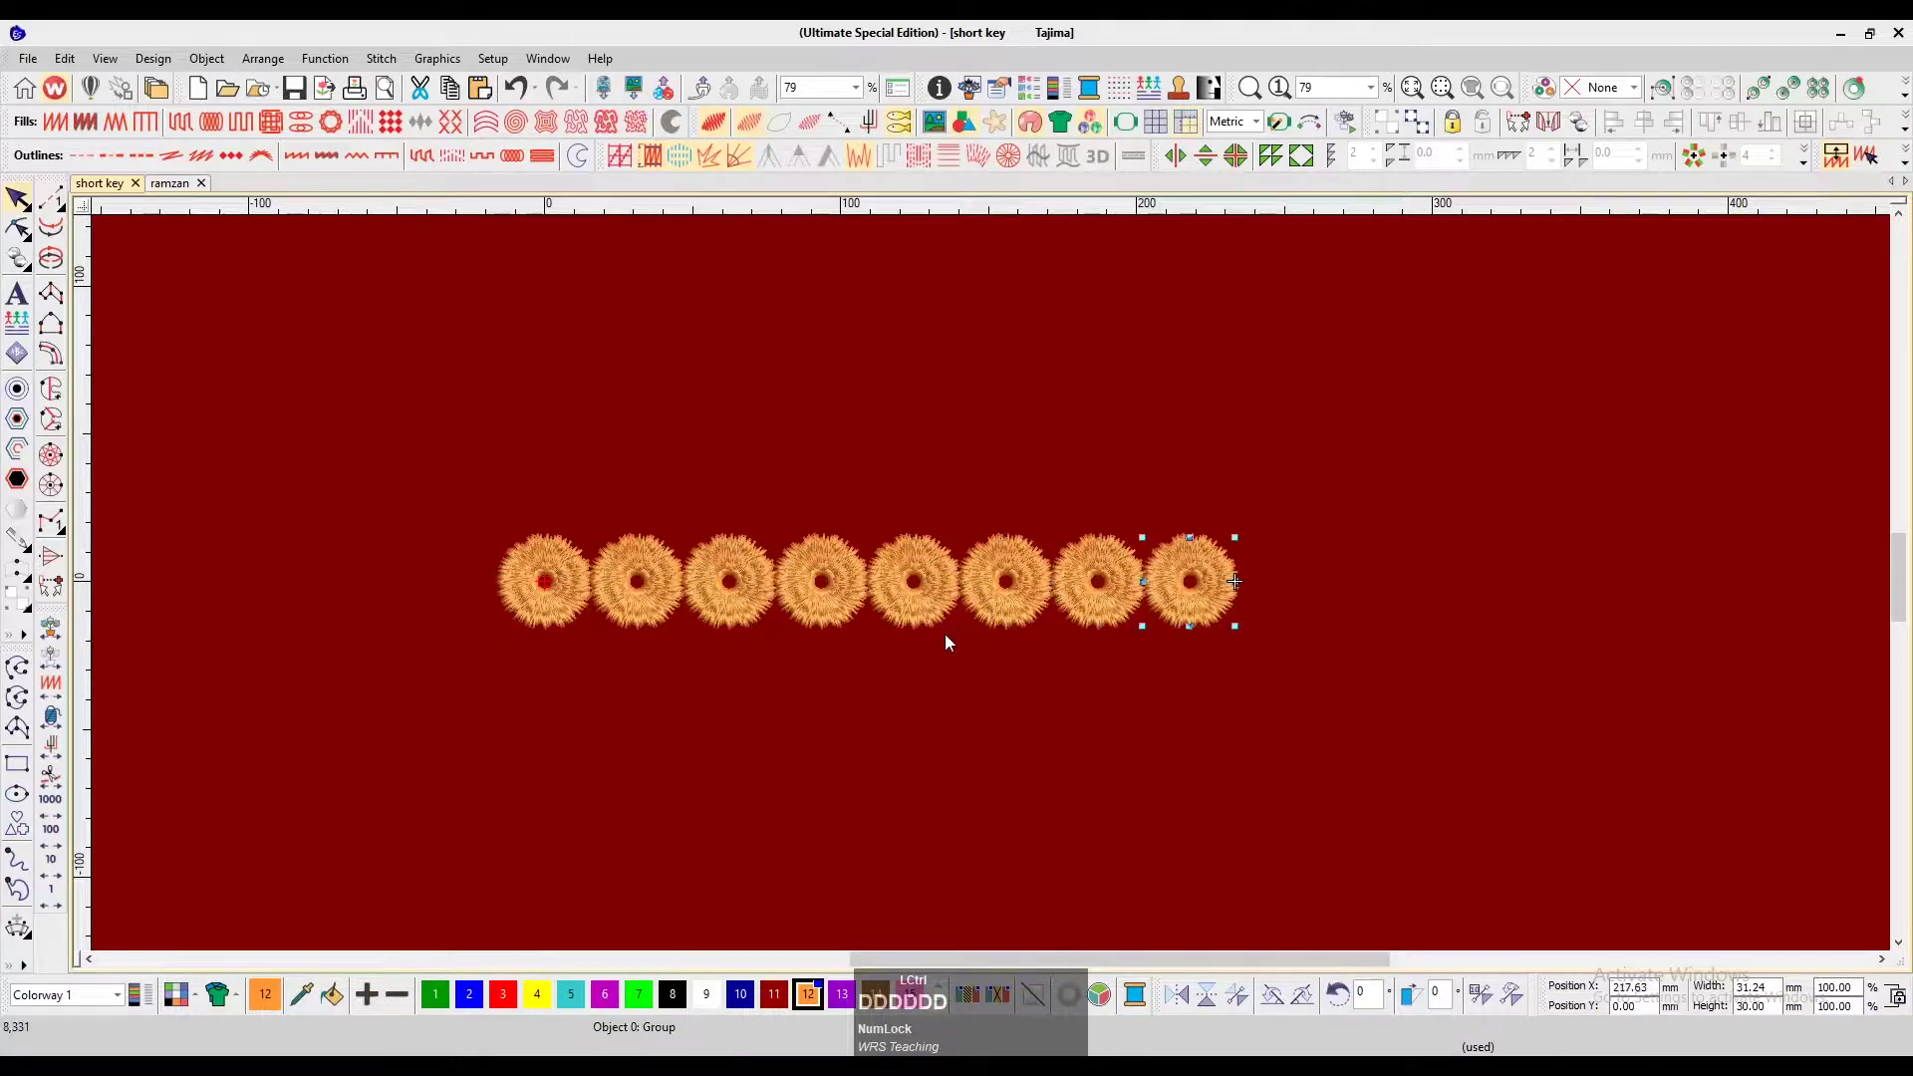
key(ctrl+d)
click(1050, 687)
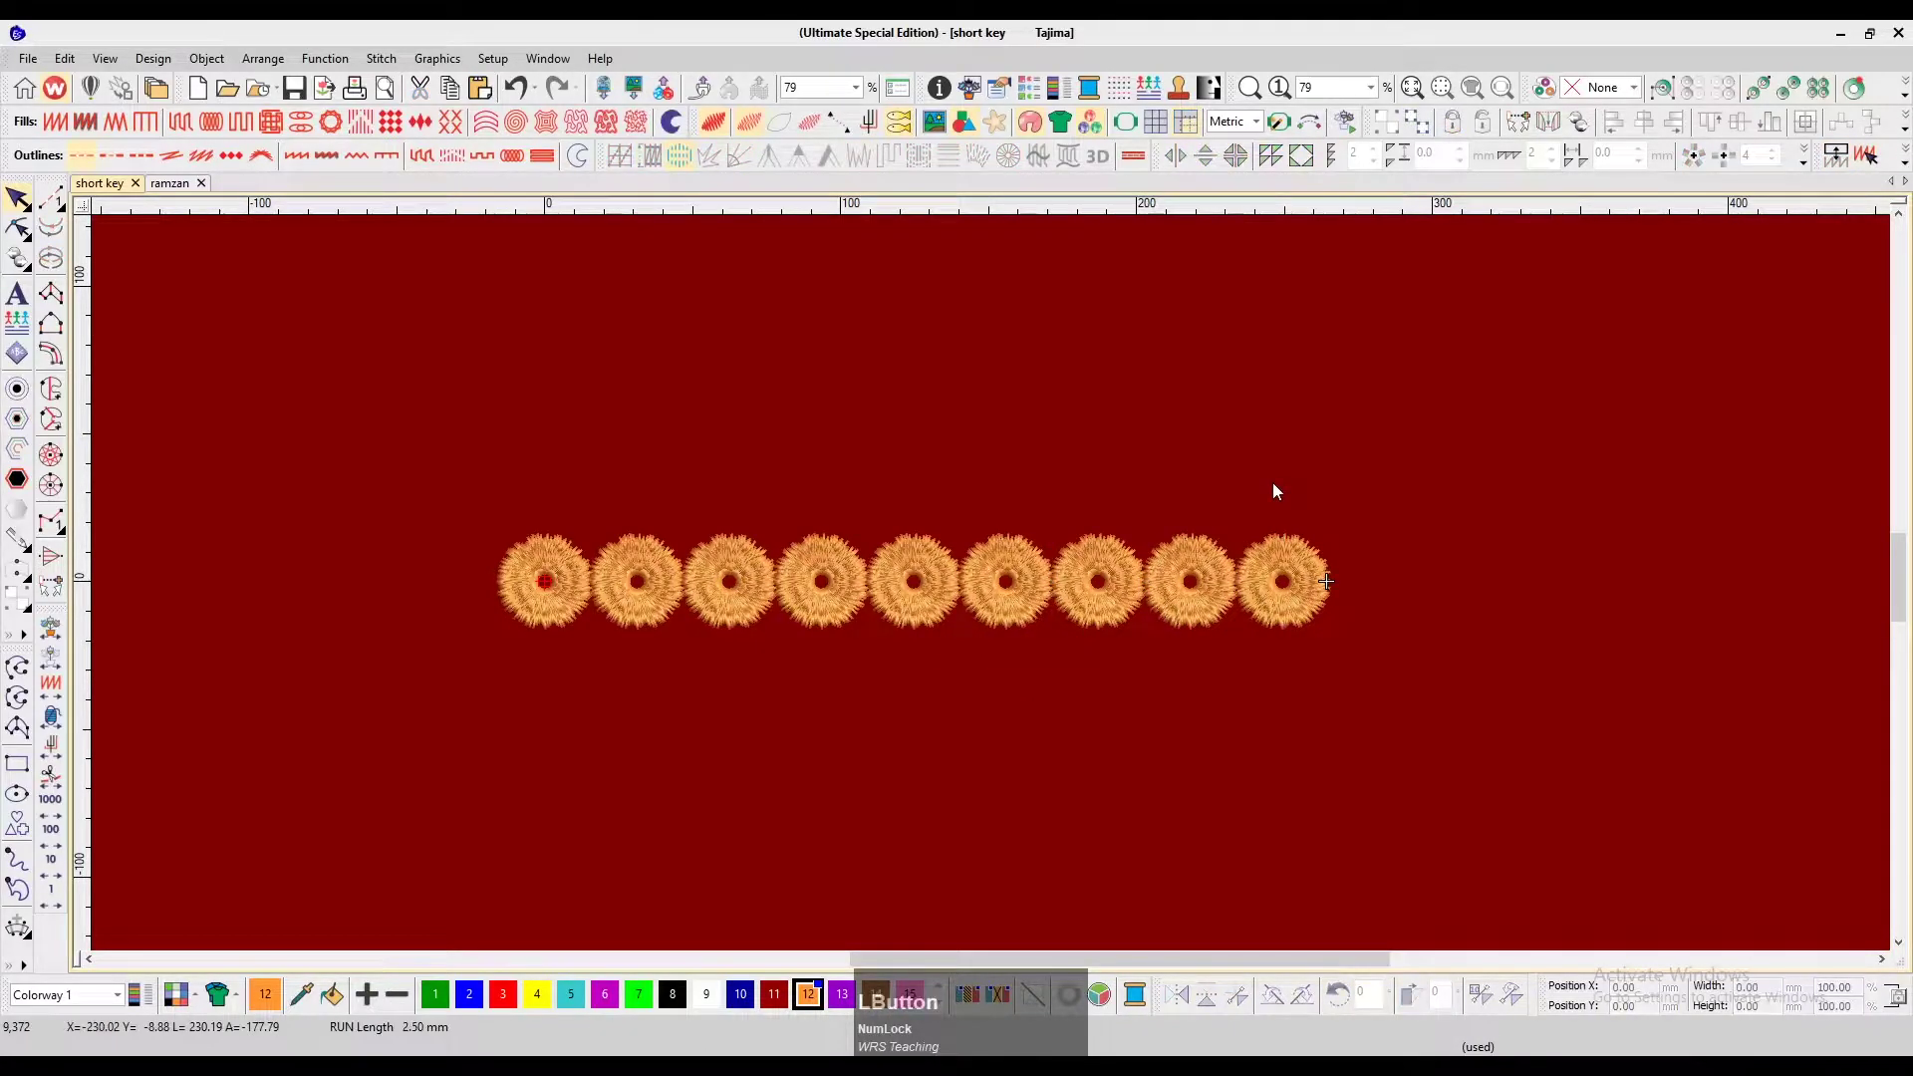
Copy the entire row of nine motifs about 31 mm straight up to form a second row touching the first
drag(1396, 469, 631, 588)
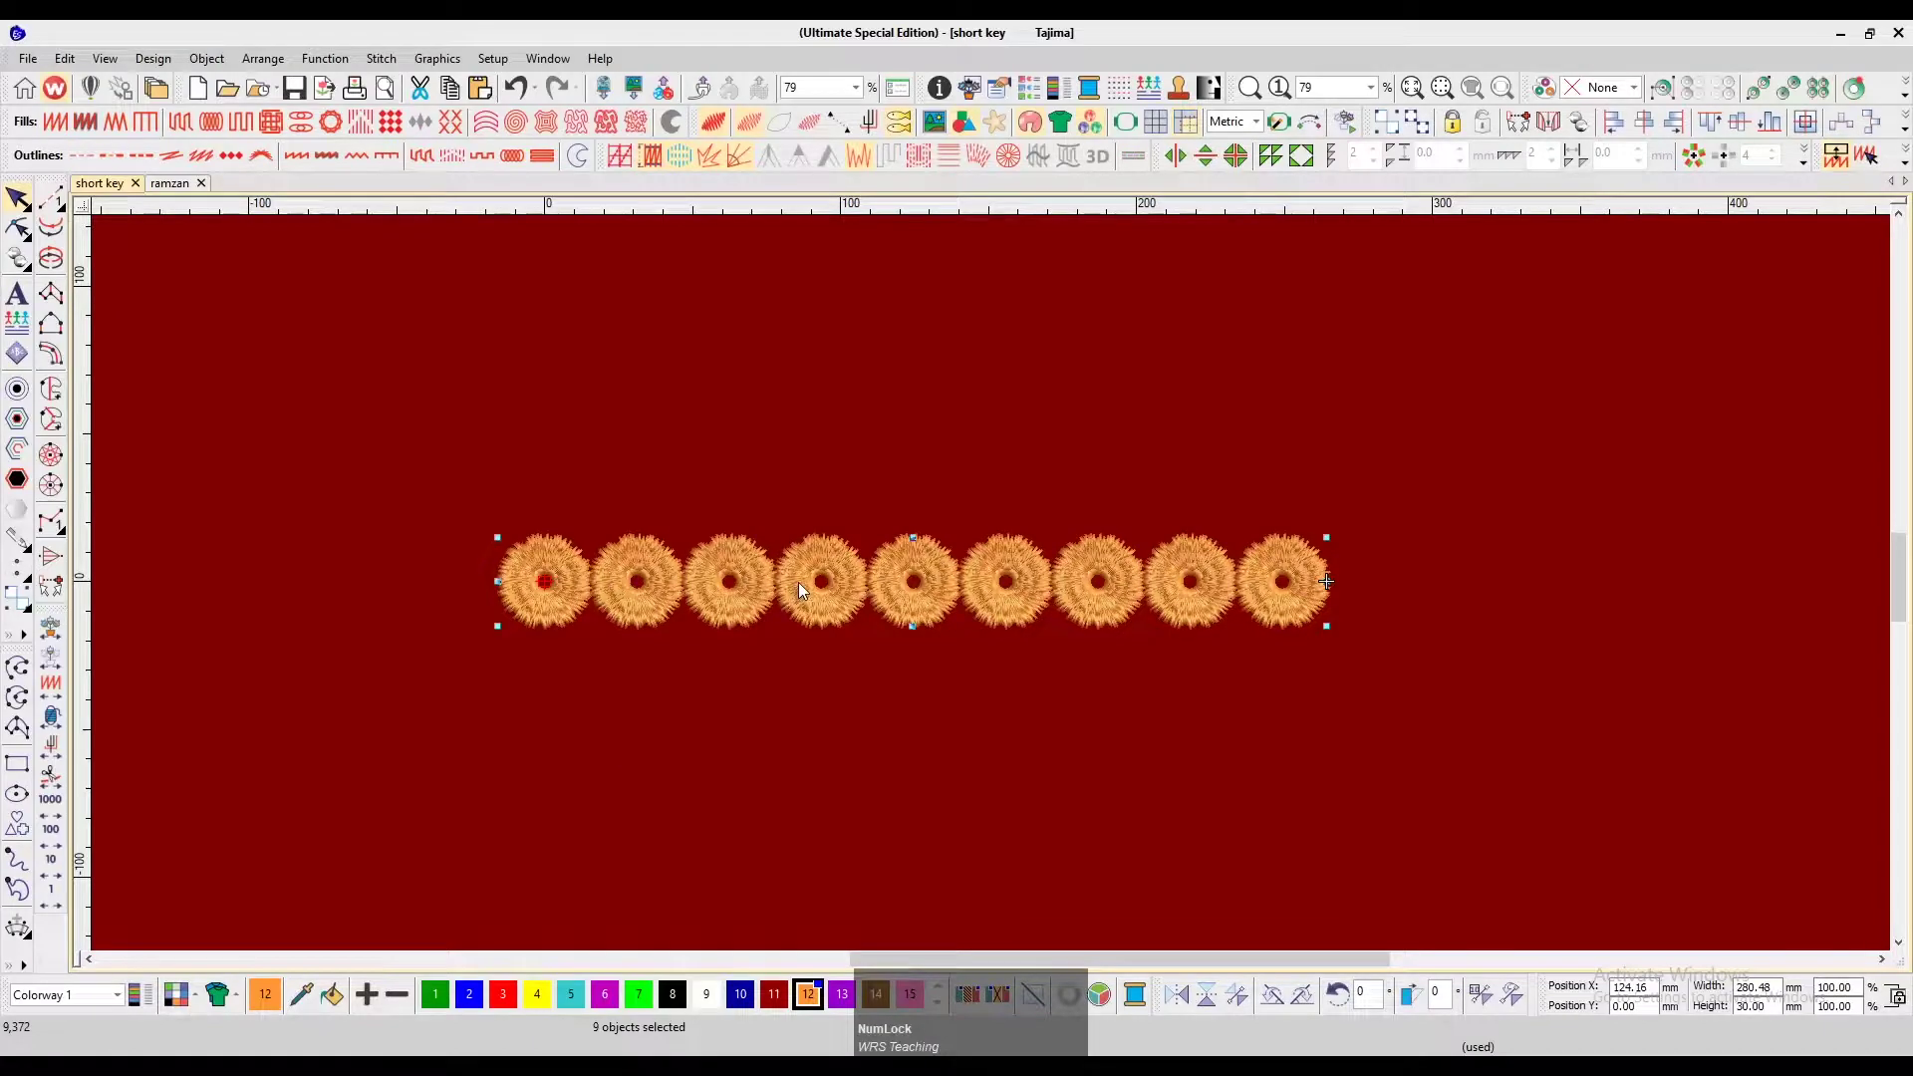
drag(798, 582, 795, 491)
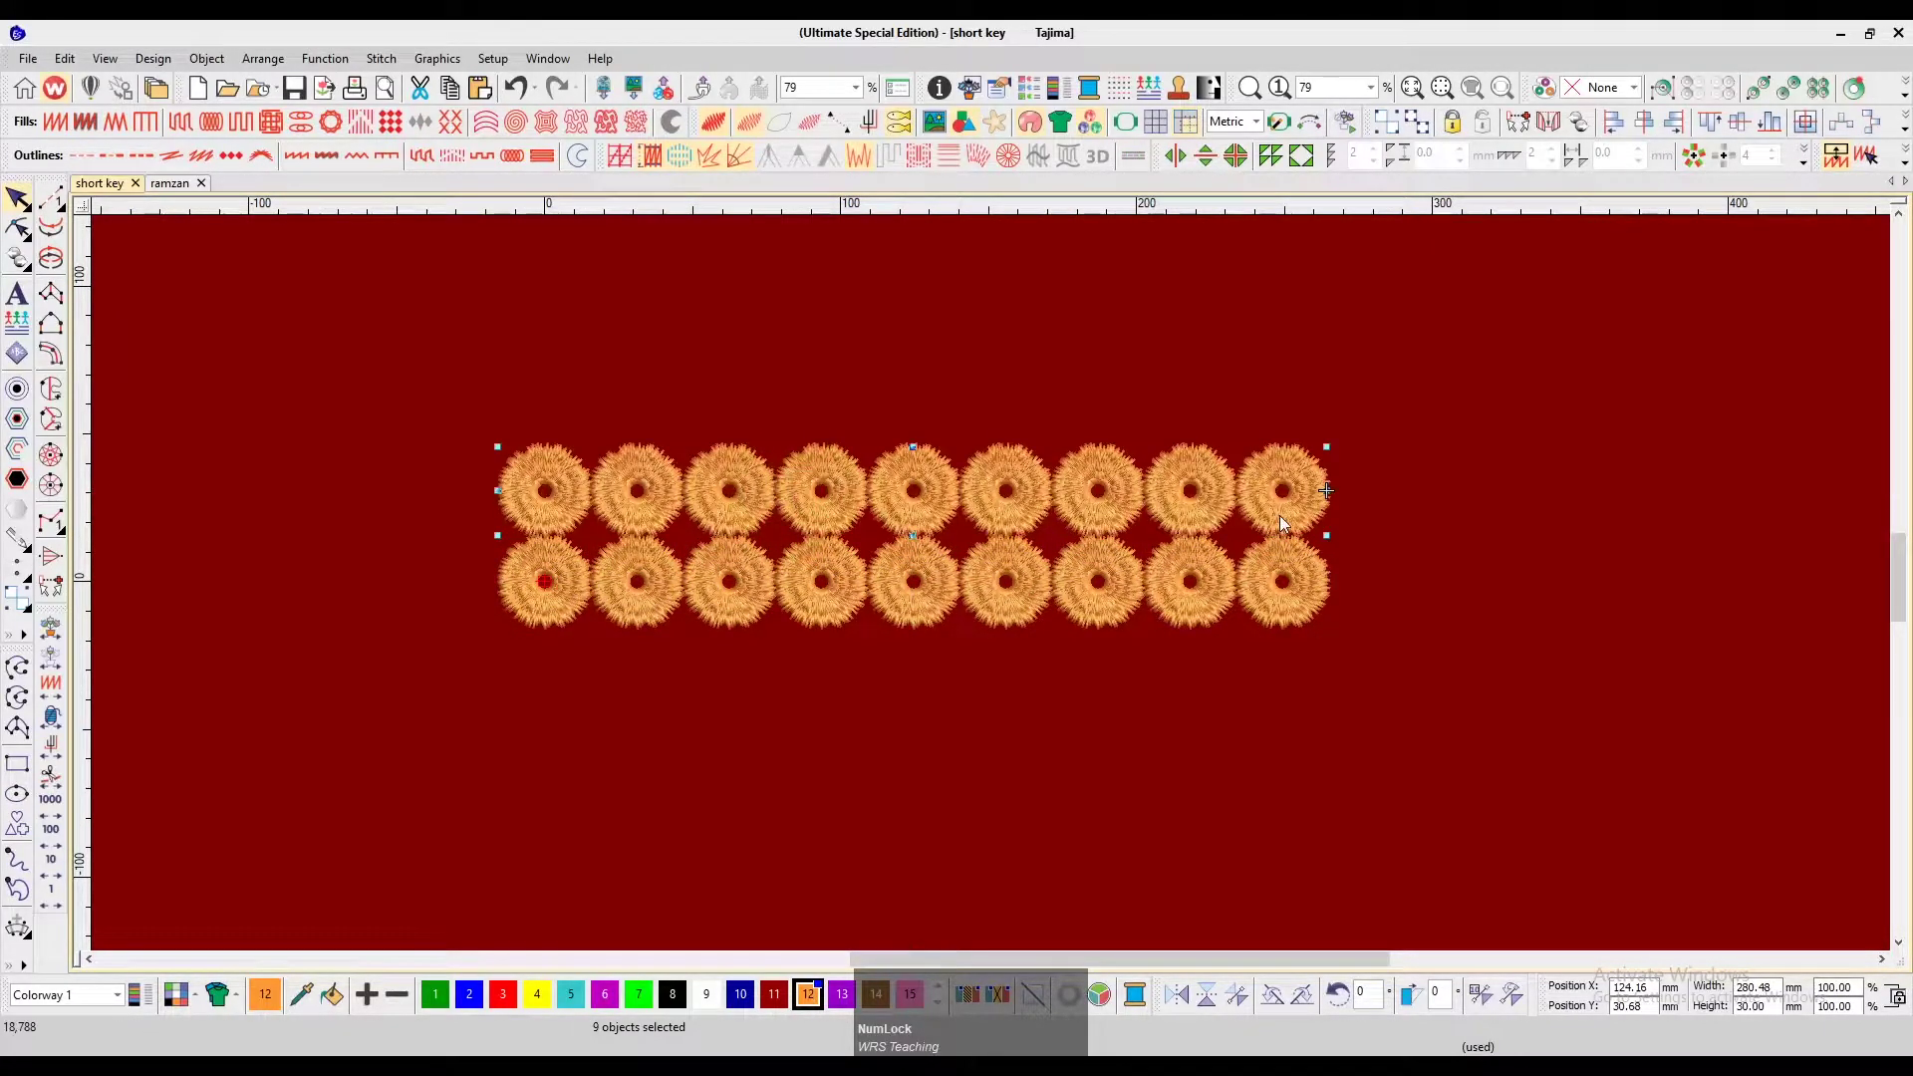
click(1371, 558)
Show both rows in the plain stitch view and travel between their trims to examine the sewing order
scroll(1370, 557, up, 2)
scroll(1257, 595, right, 3)
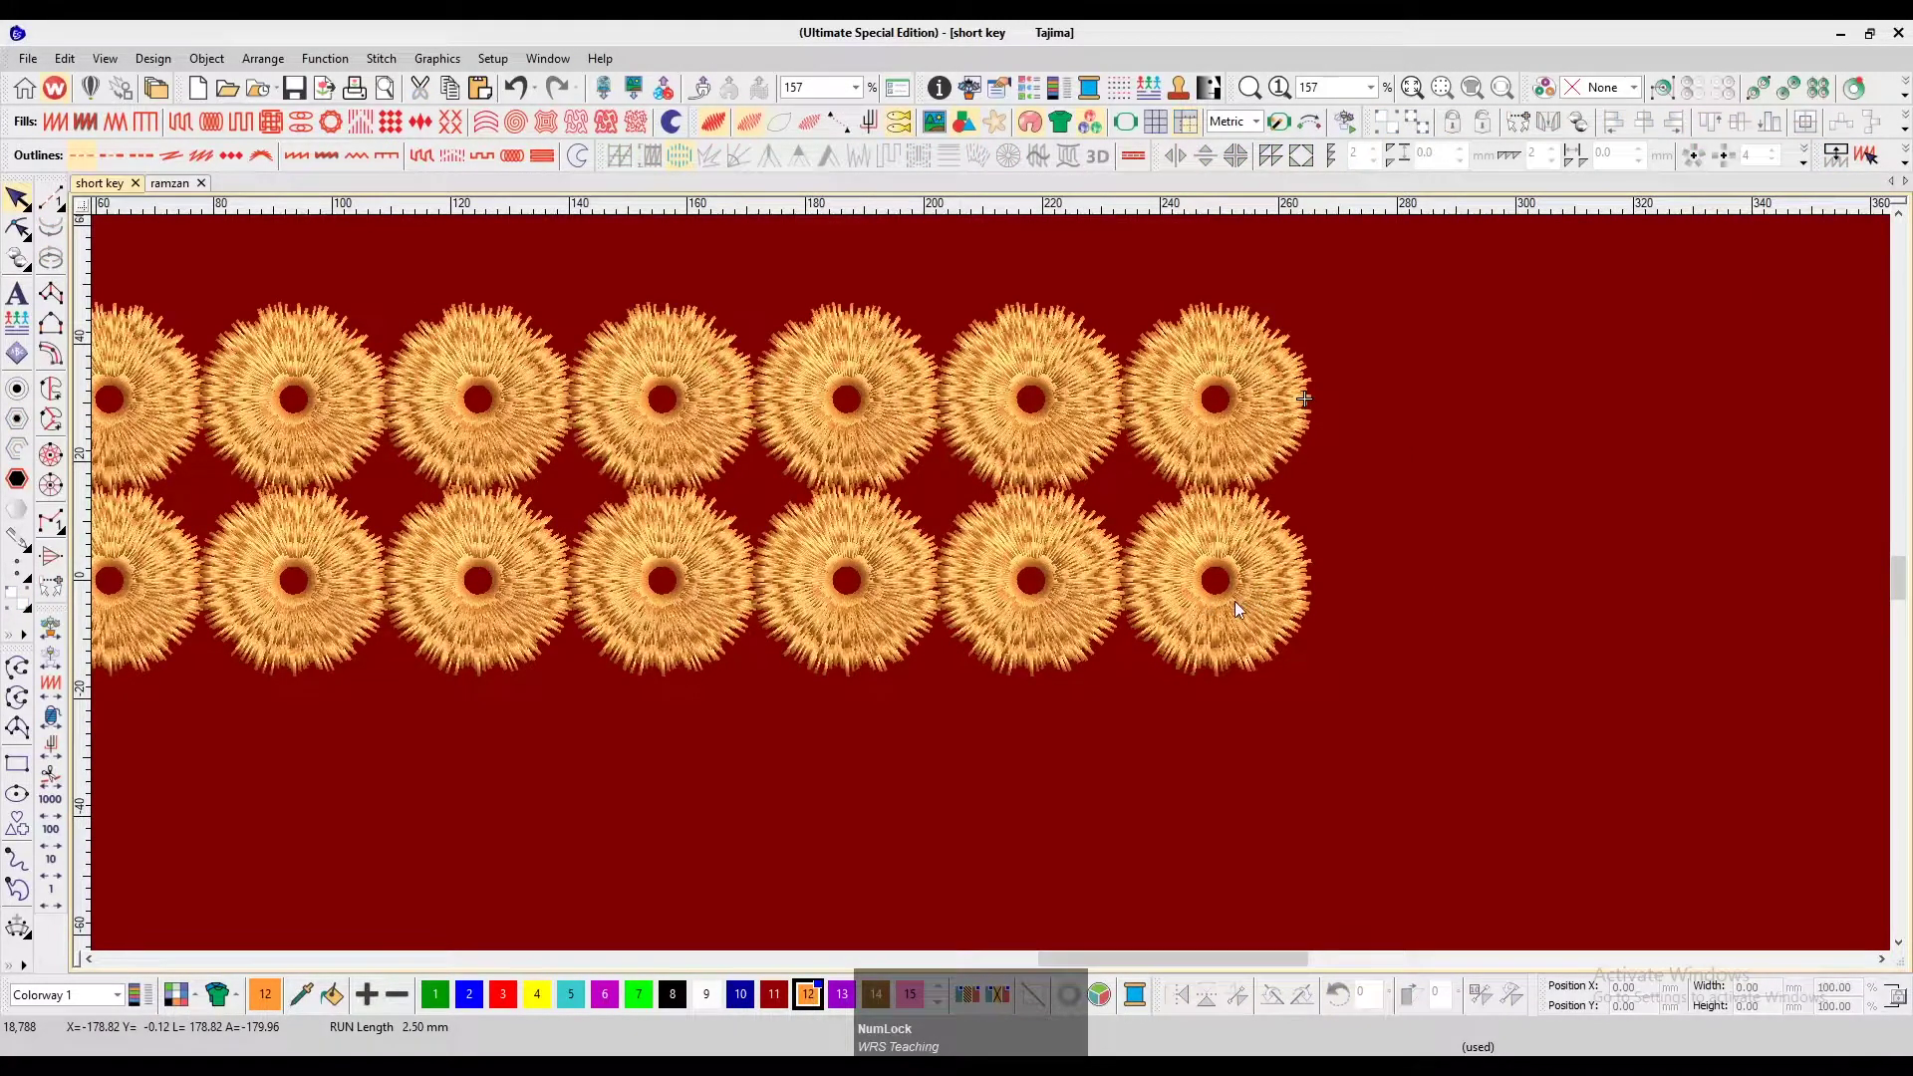
key(F2)
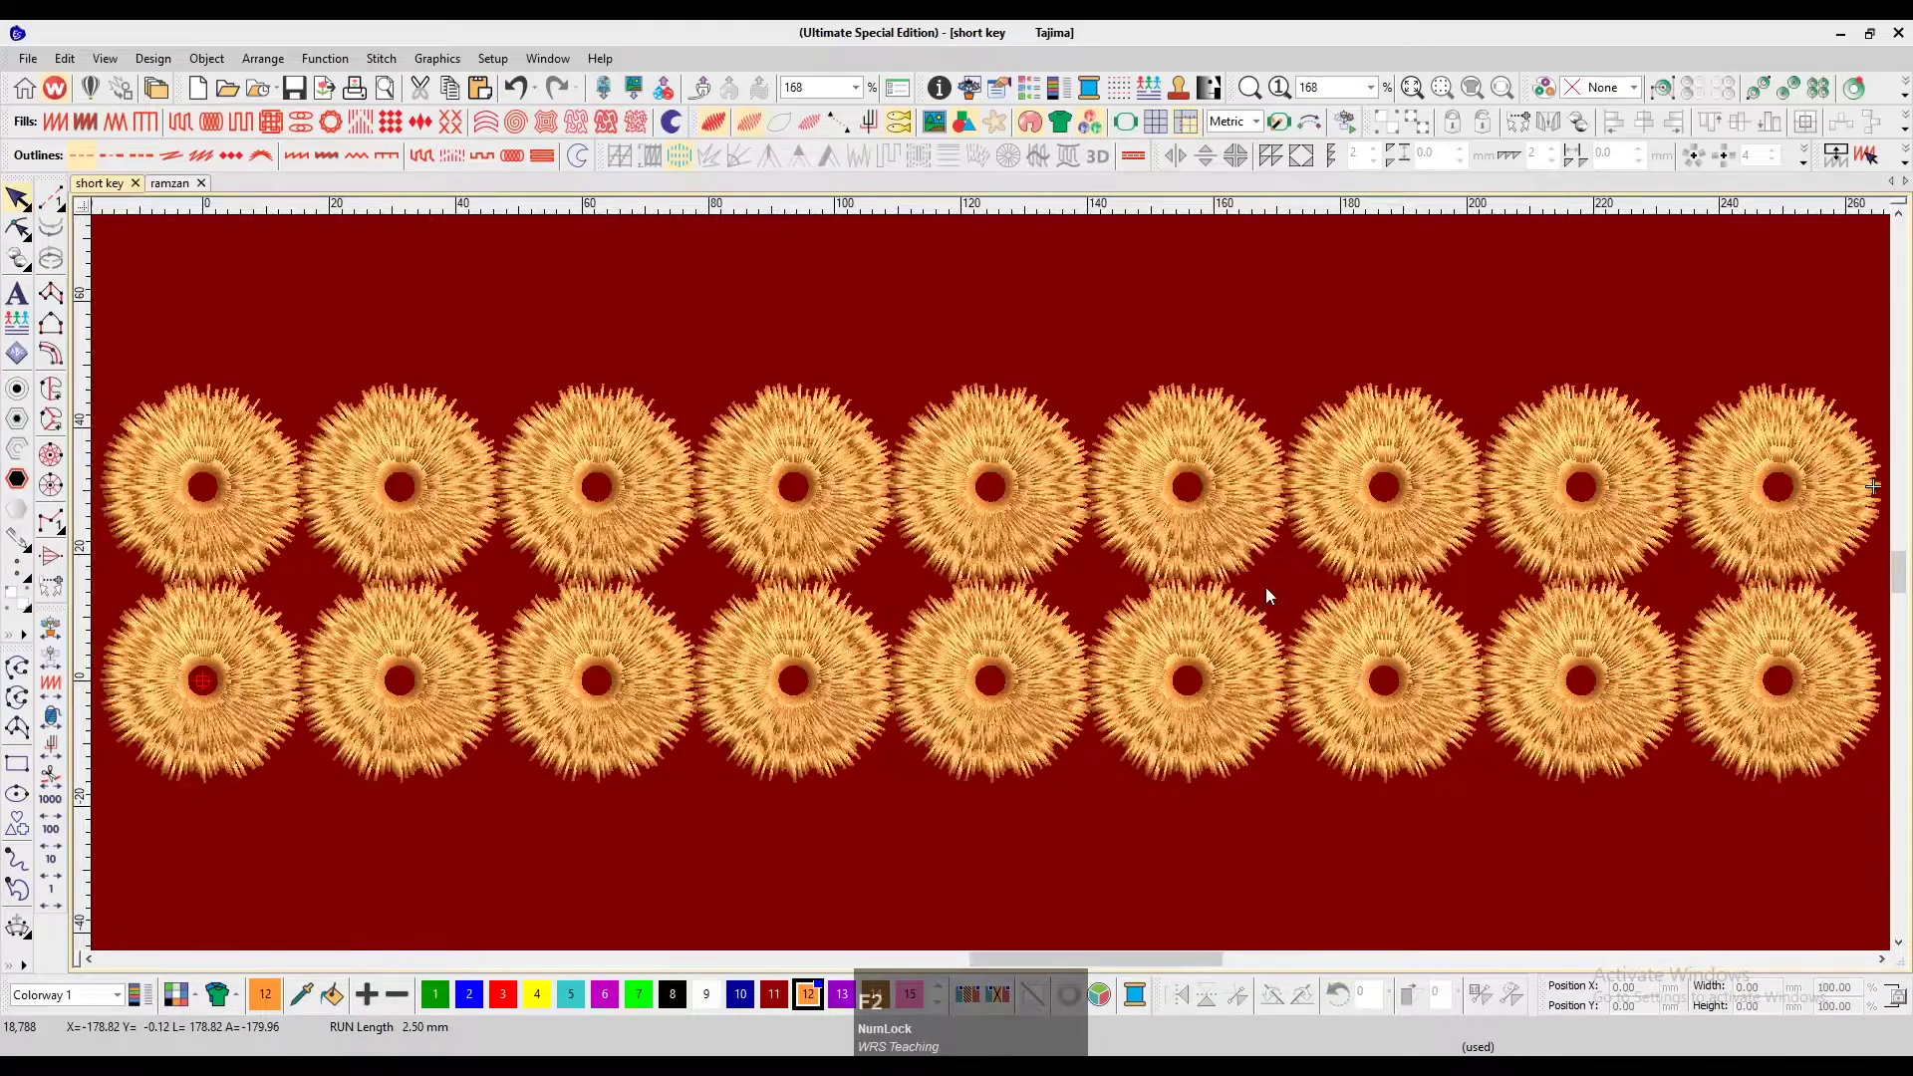
key(F3)
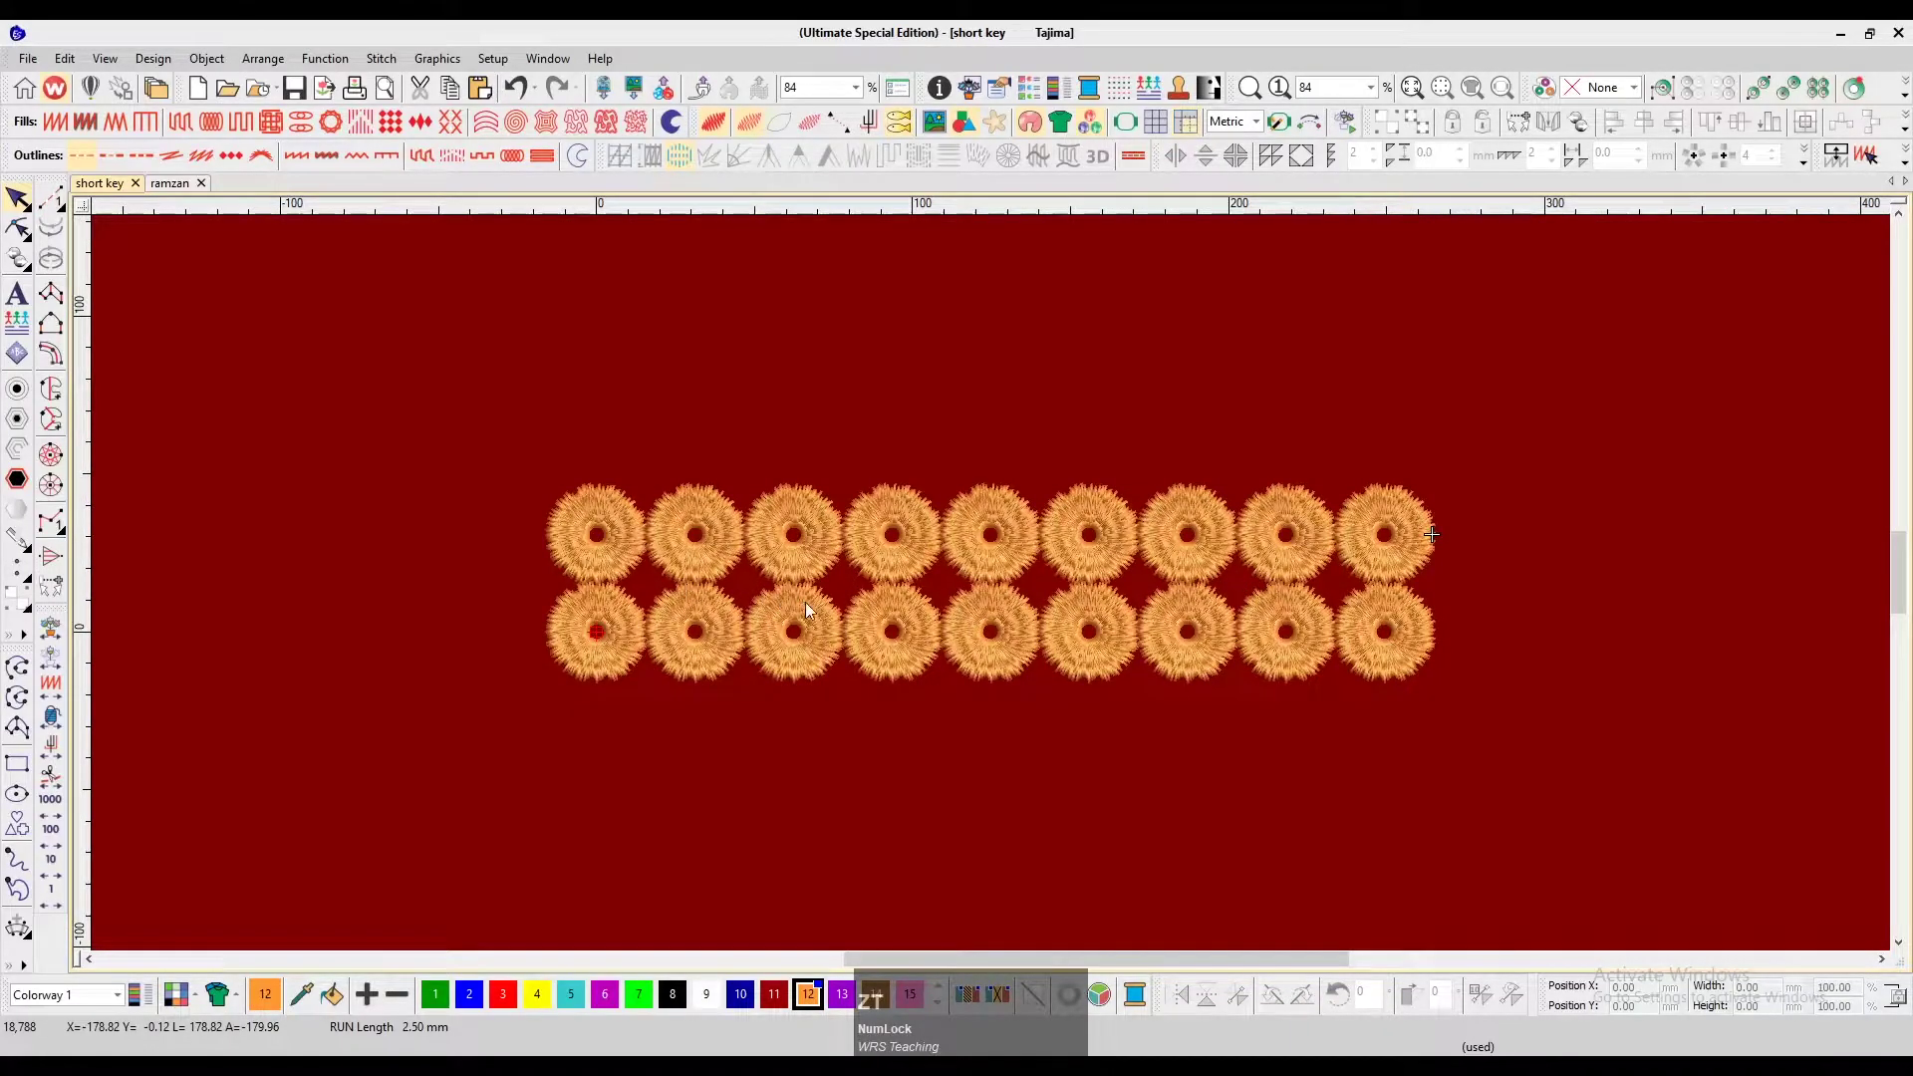
key(t)
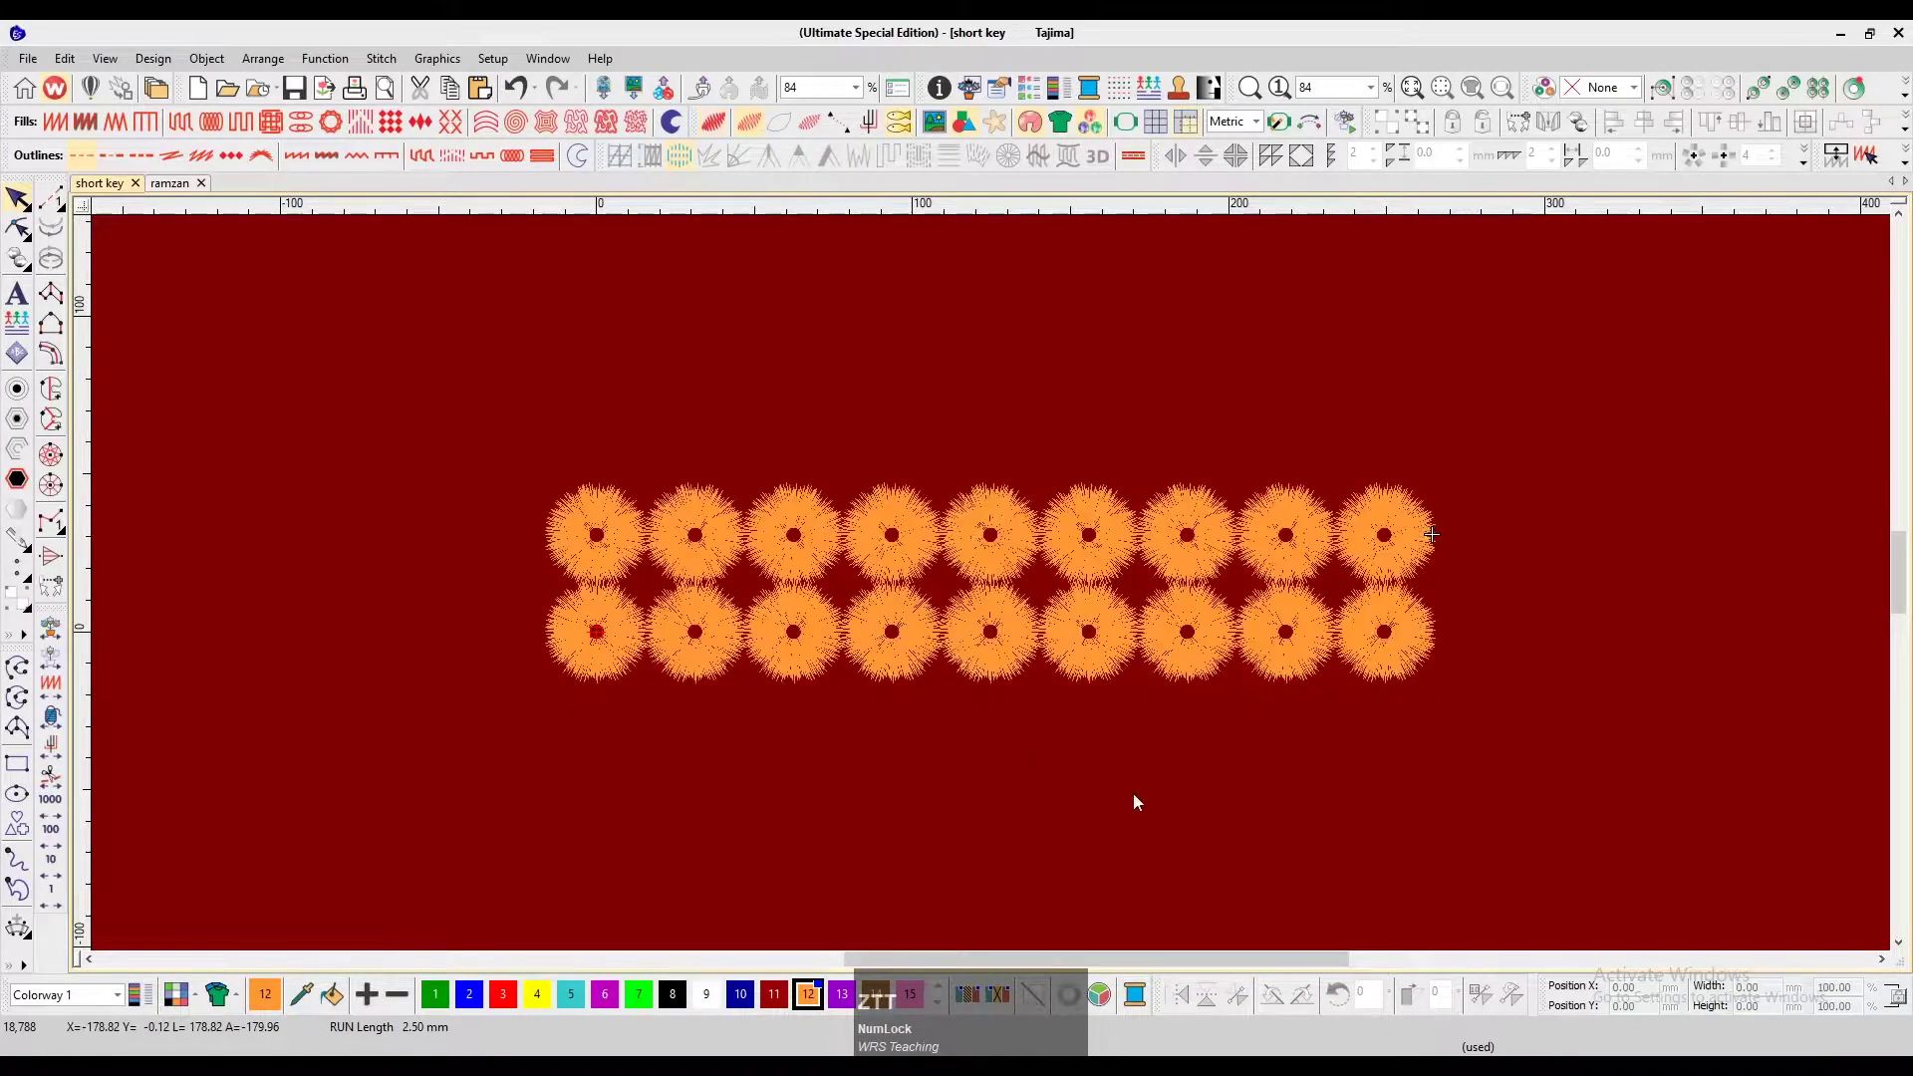
click(51, 745)
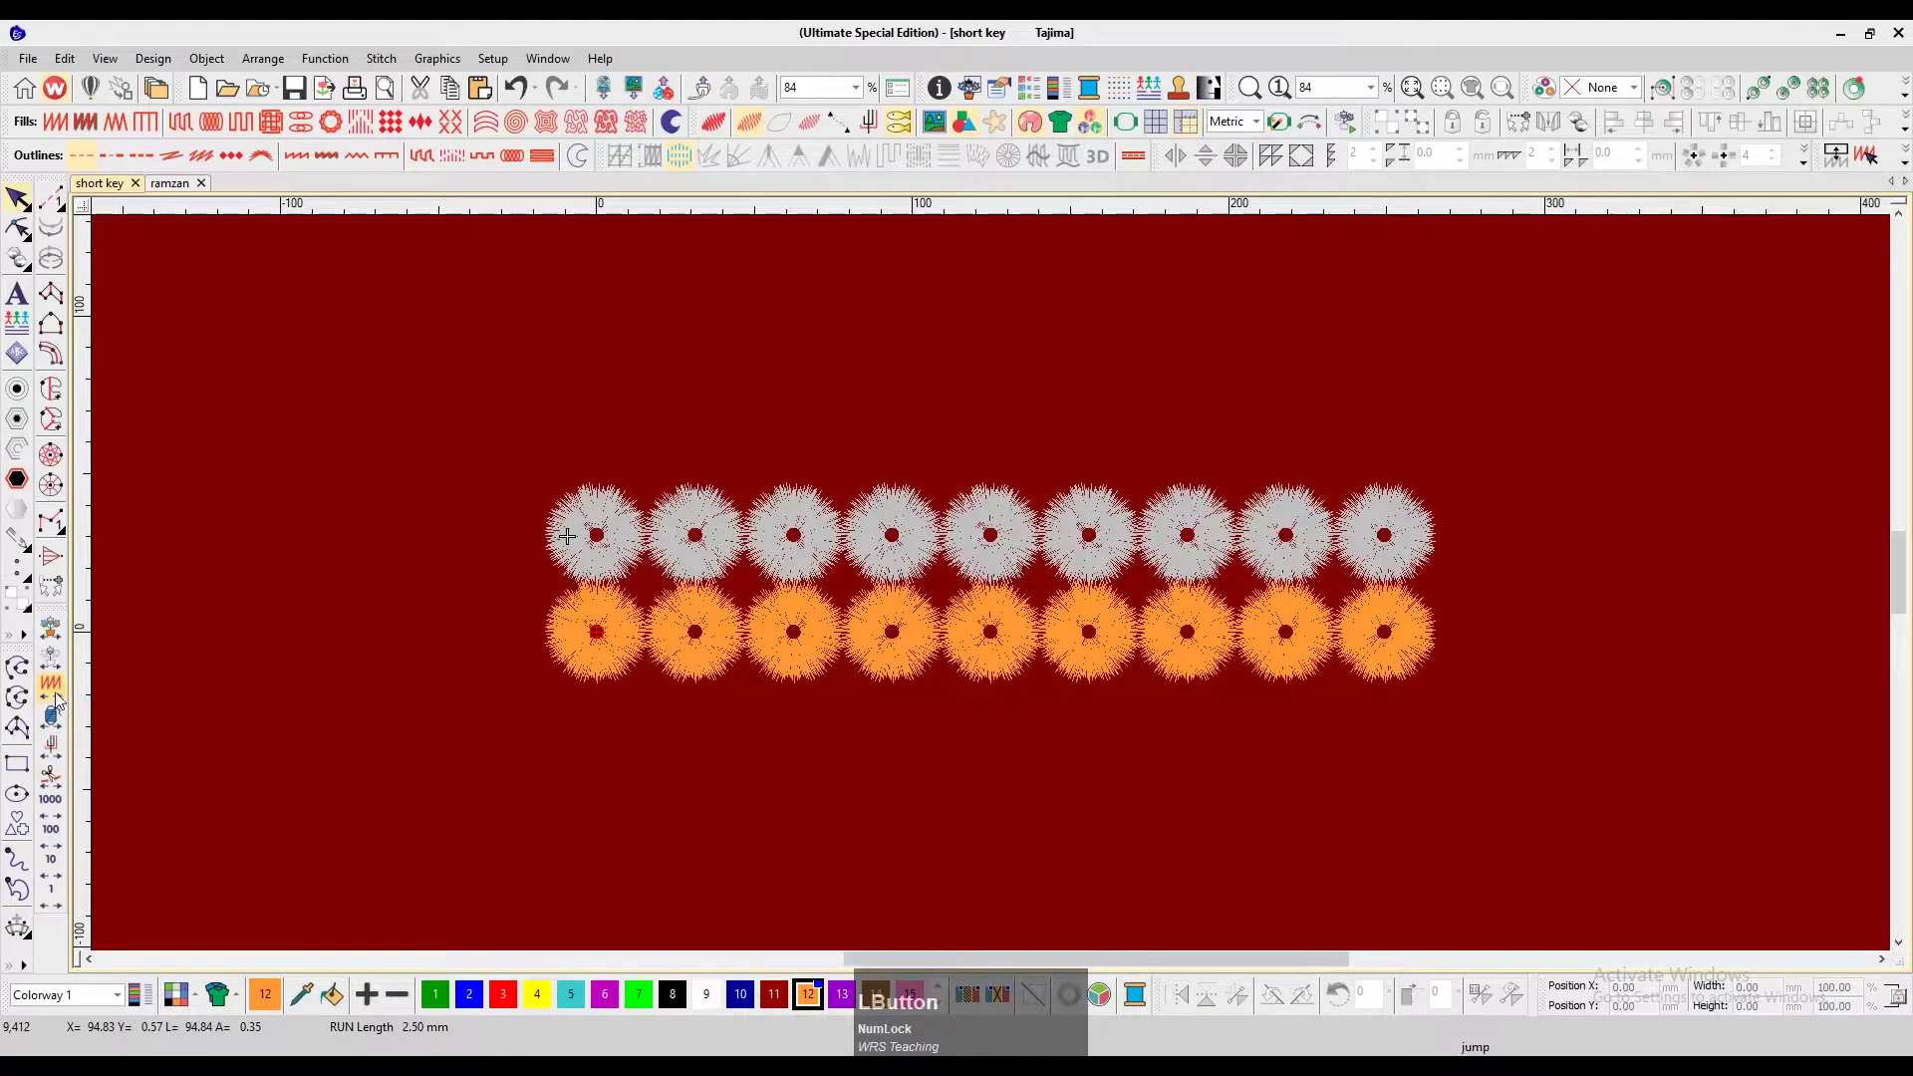
click(46, 787)
right_click(50, 782)
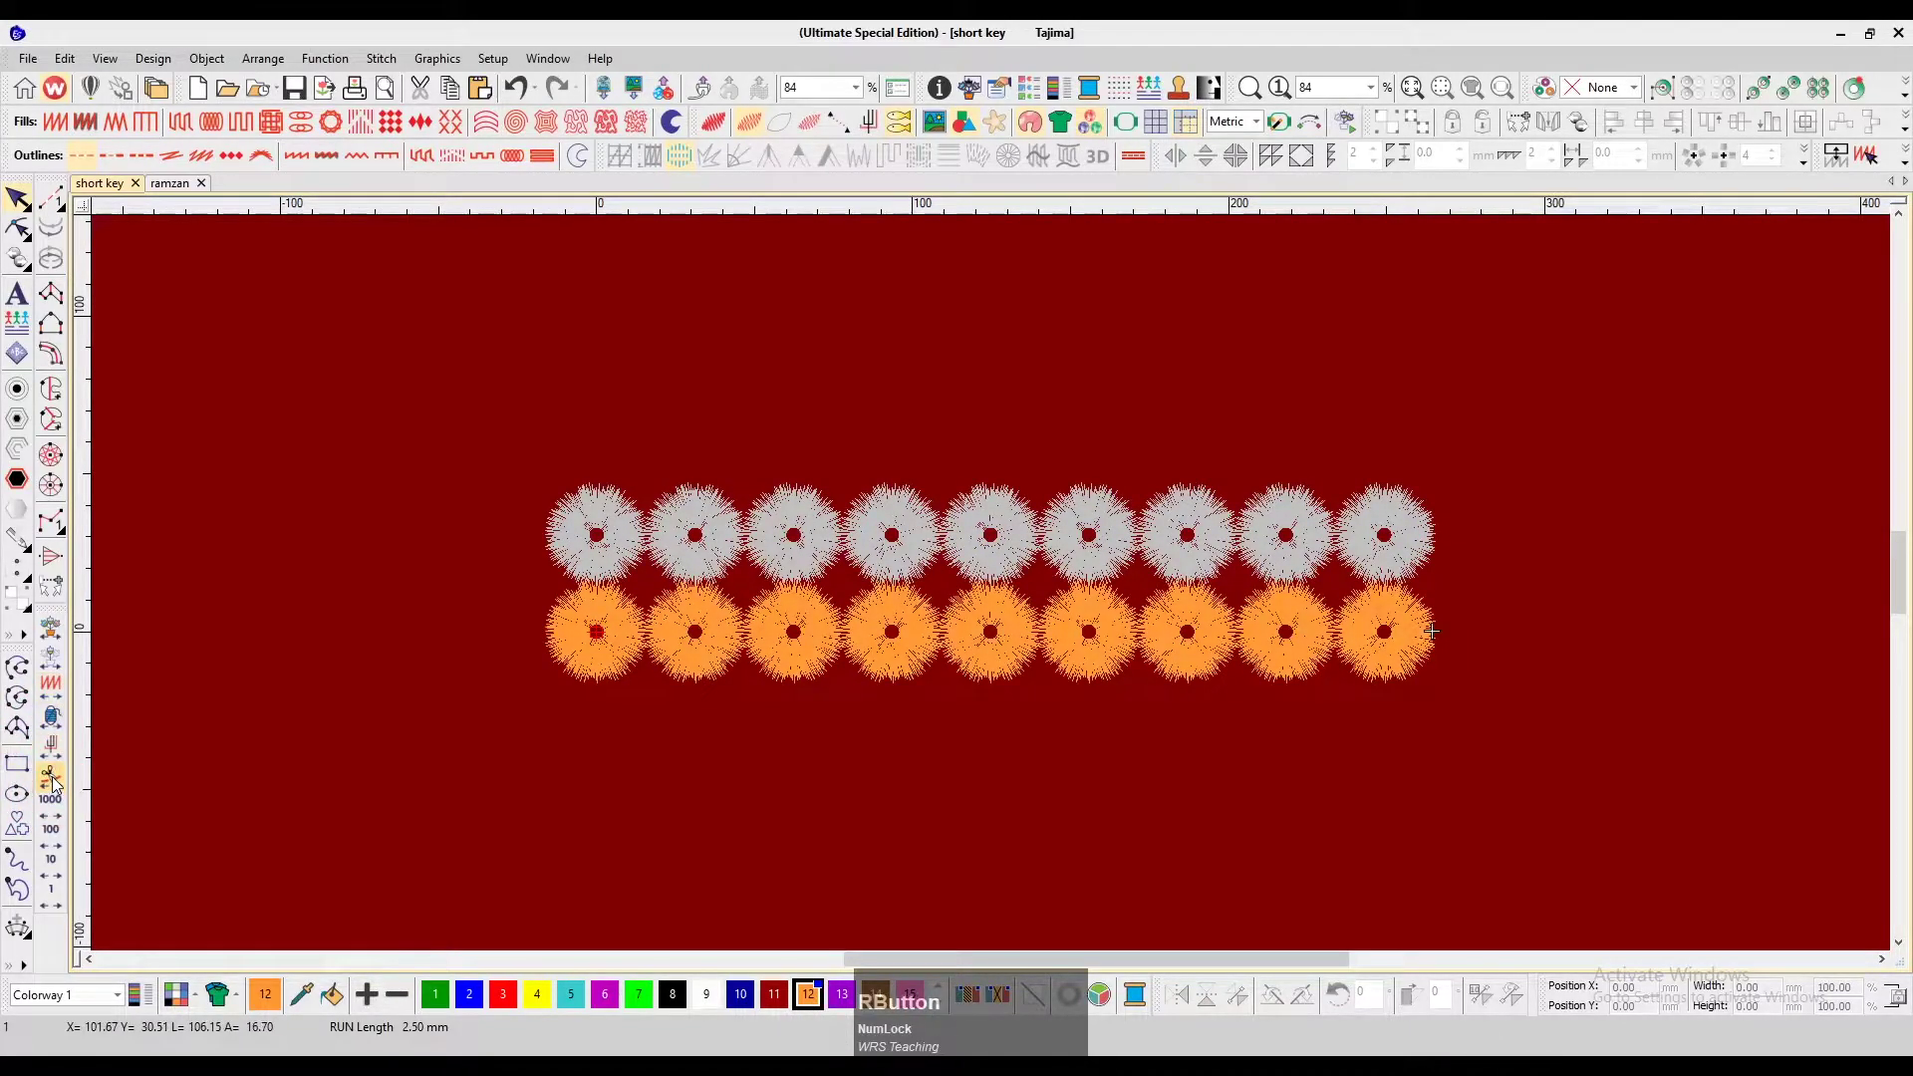
right_click(52, 787)
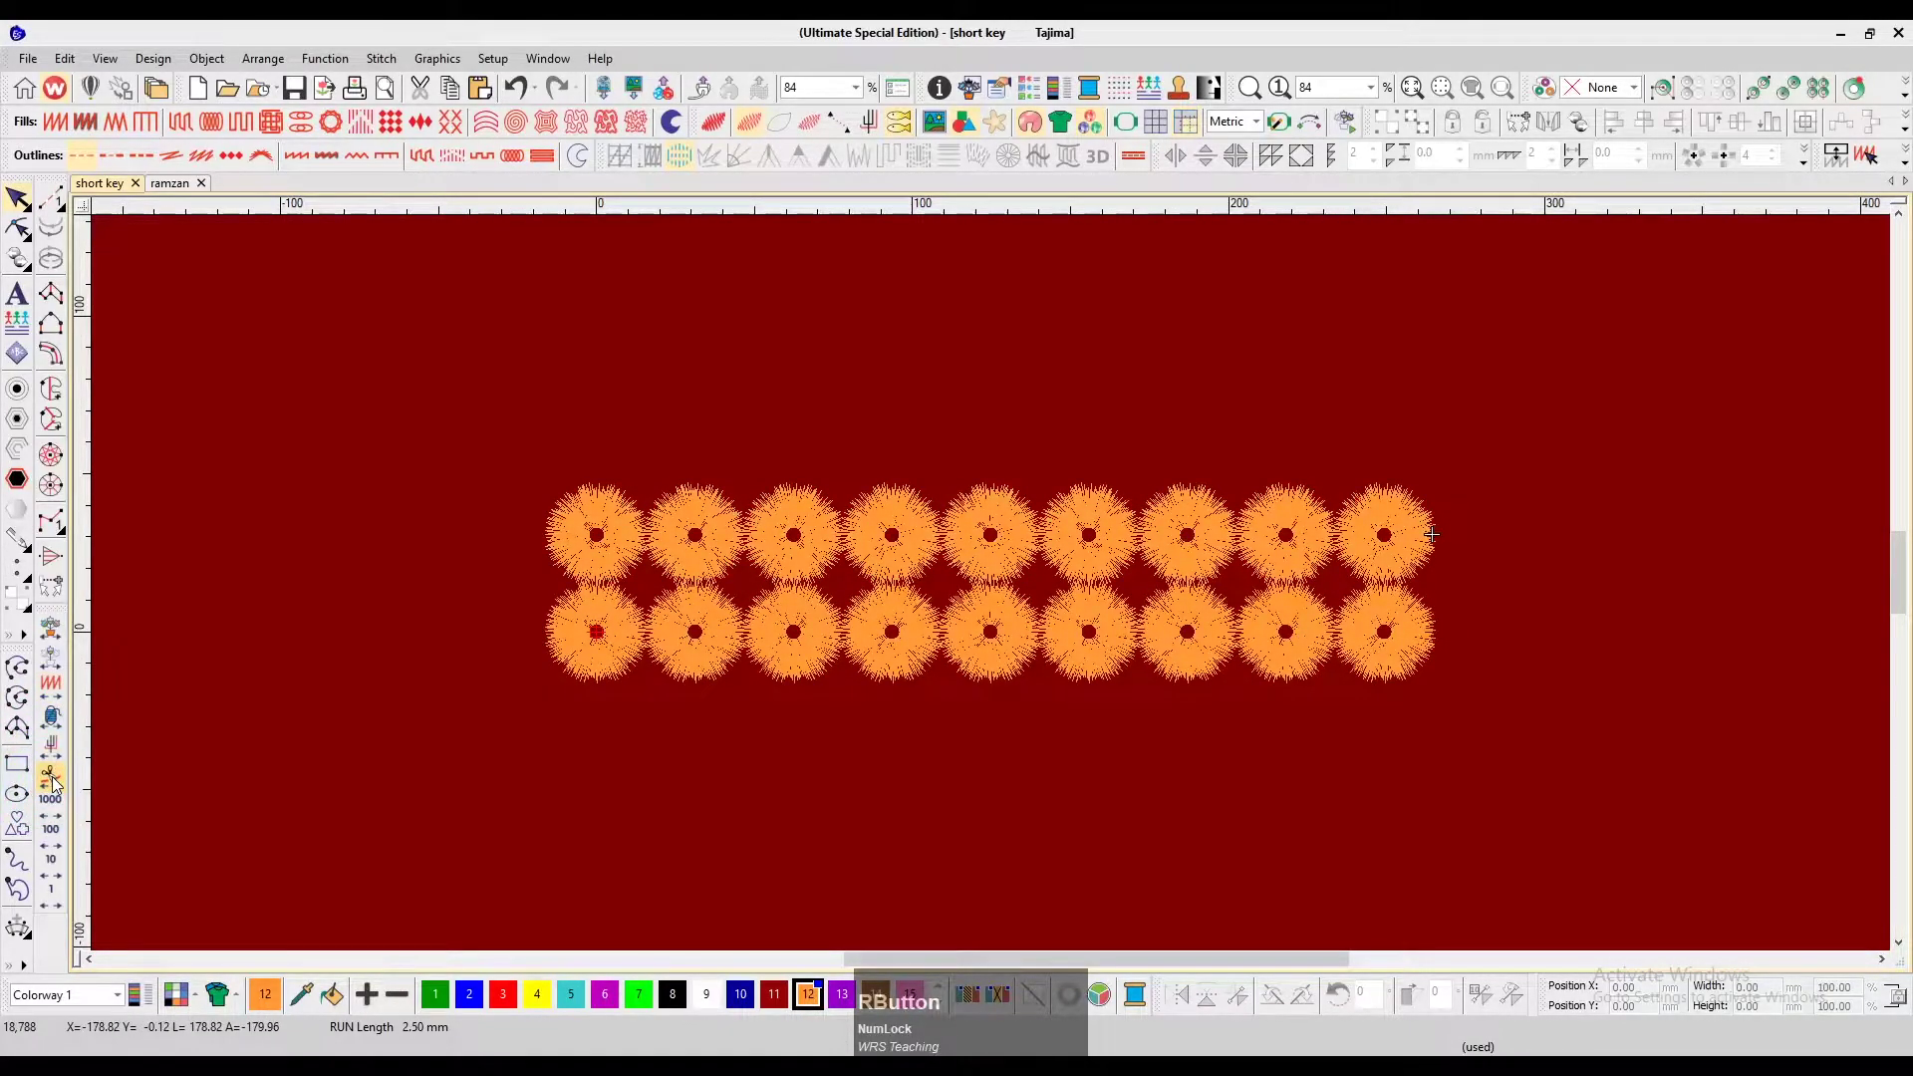
click(49, 769)
right_click(49, 769)
Mirror the upper row of nine motifs horizontally to reverse its sewing direction
drag(1510, 386, 410, 600)
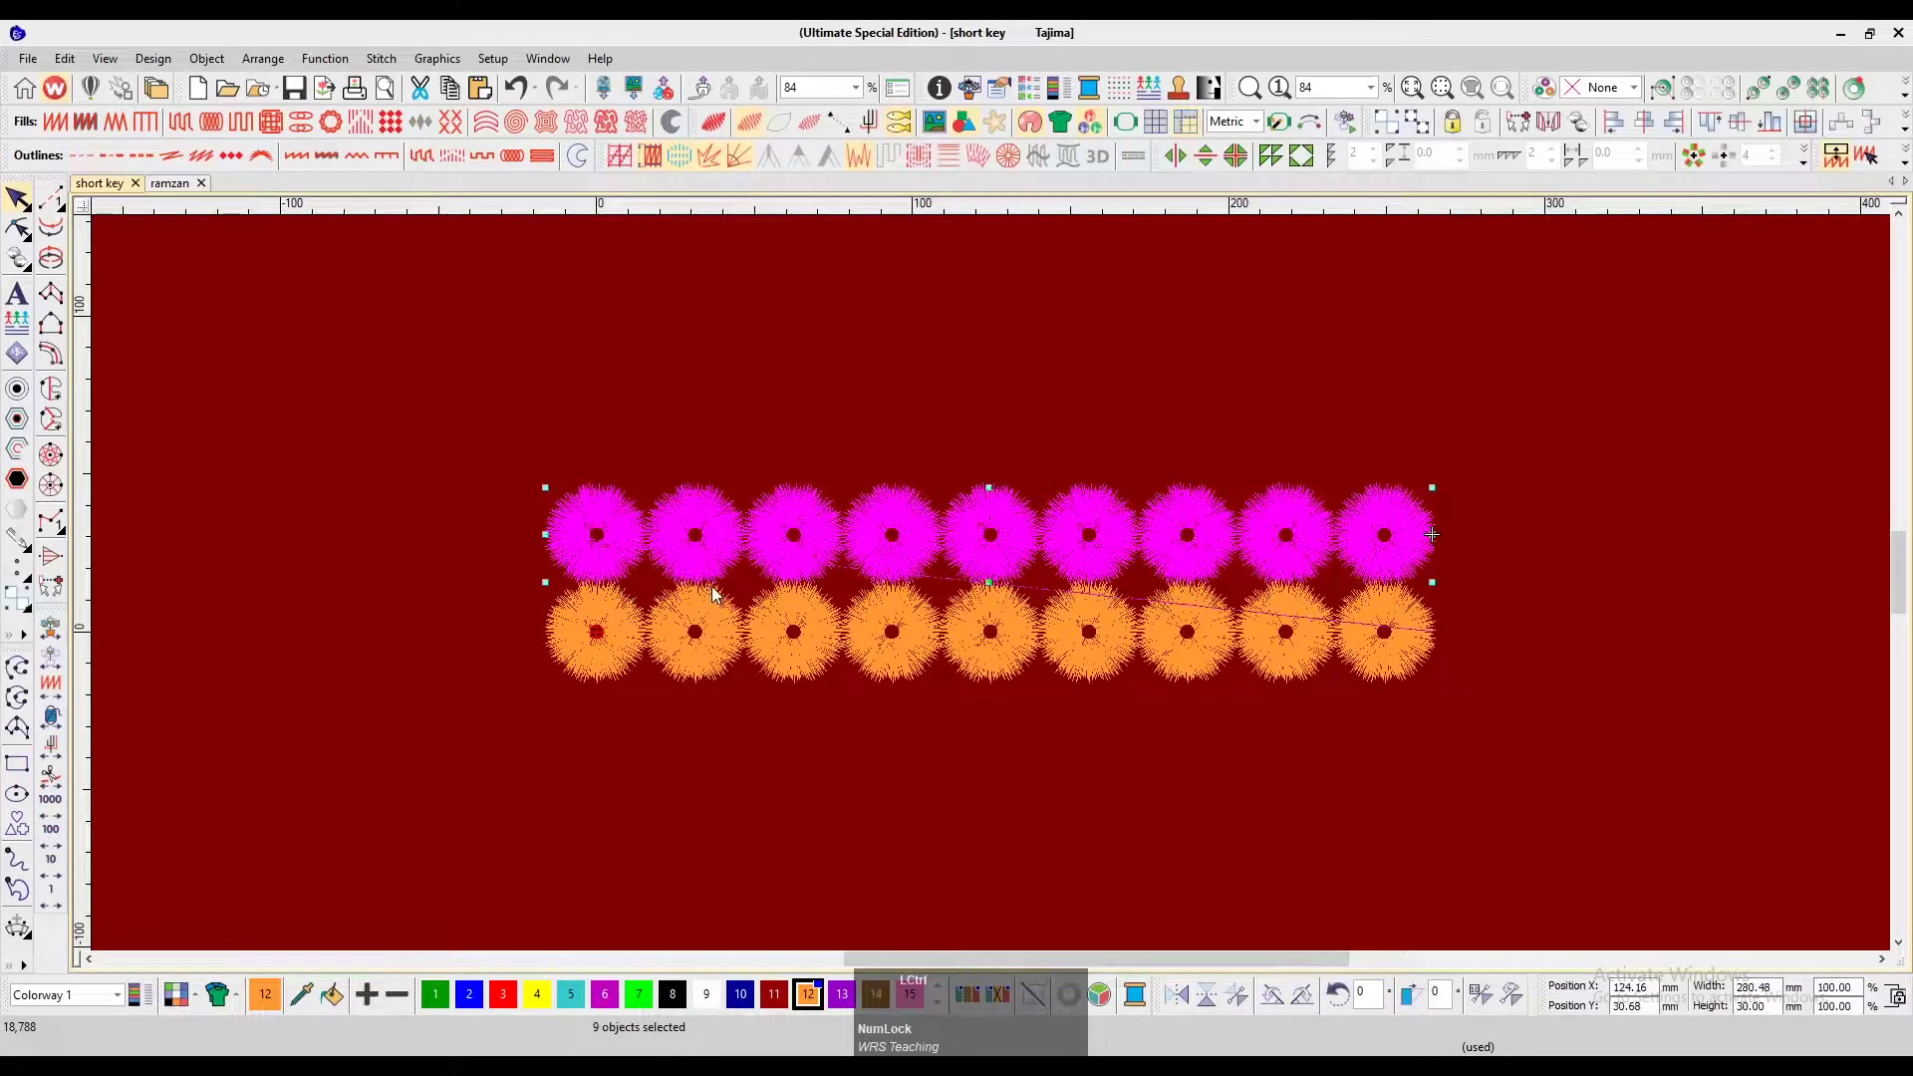
key(ctrl+h)
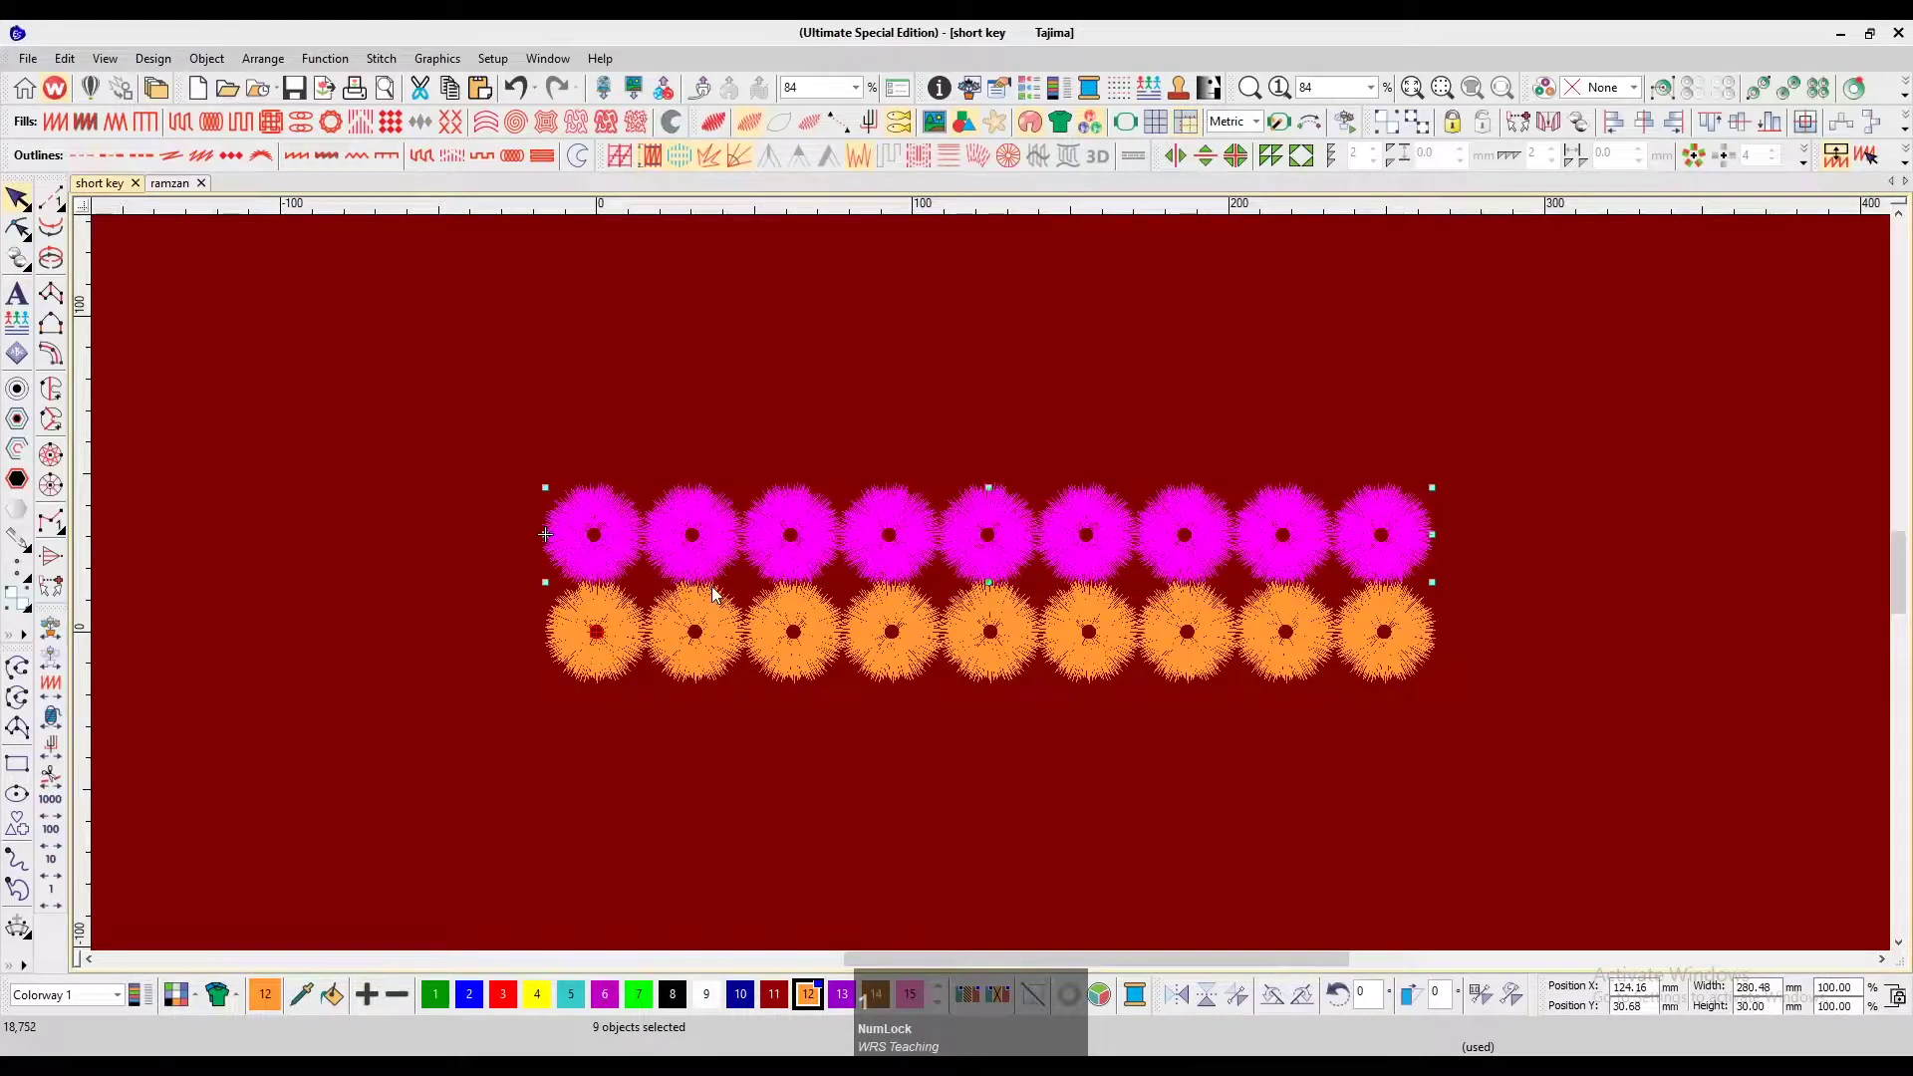
Travel back through the mirrored upper row and its starting stitches to examine the connection from the lower row
key(Up)
key(Up)
key(Up)
key(Up)
key(Up)
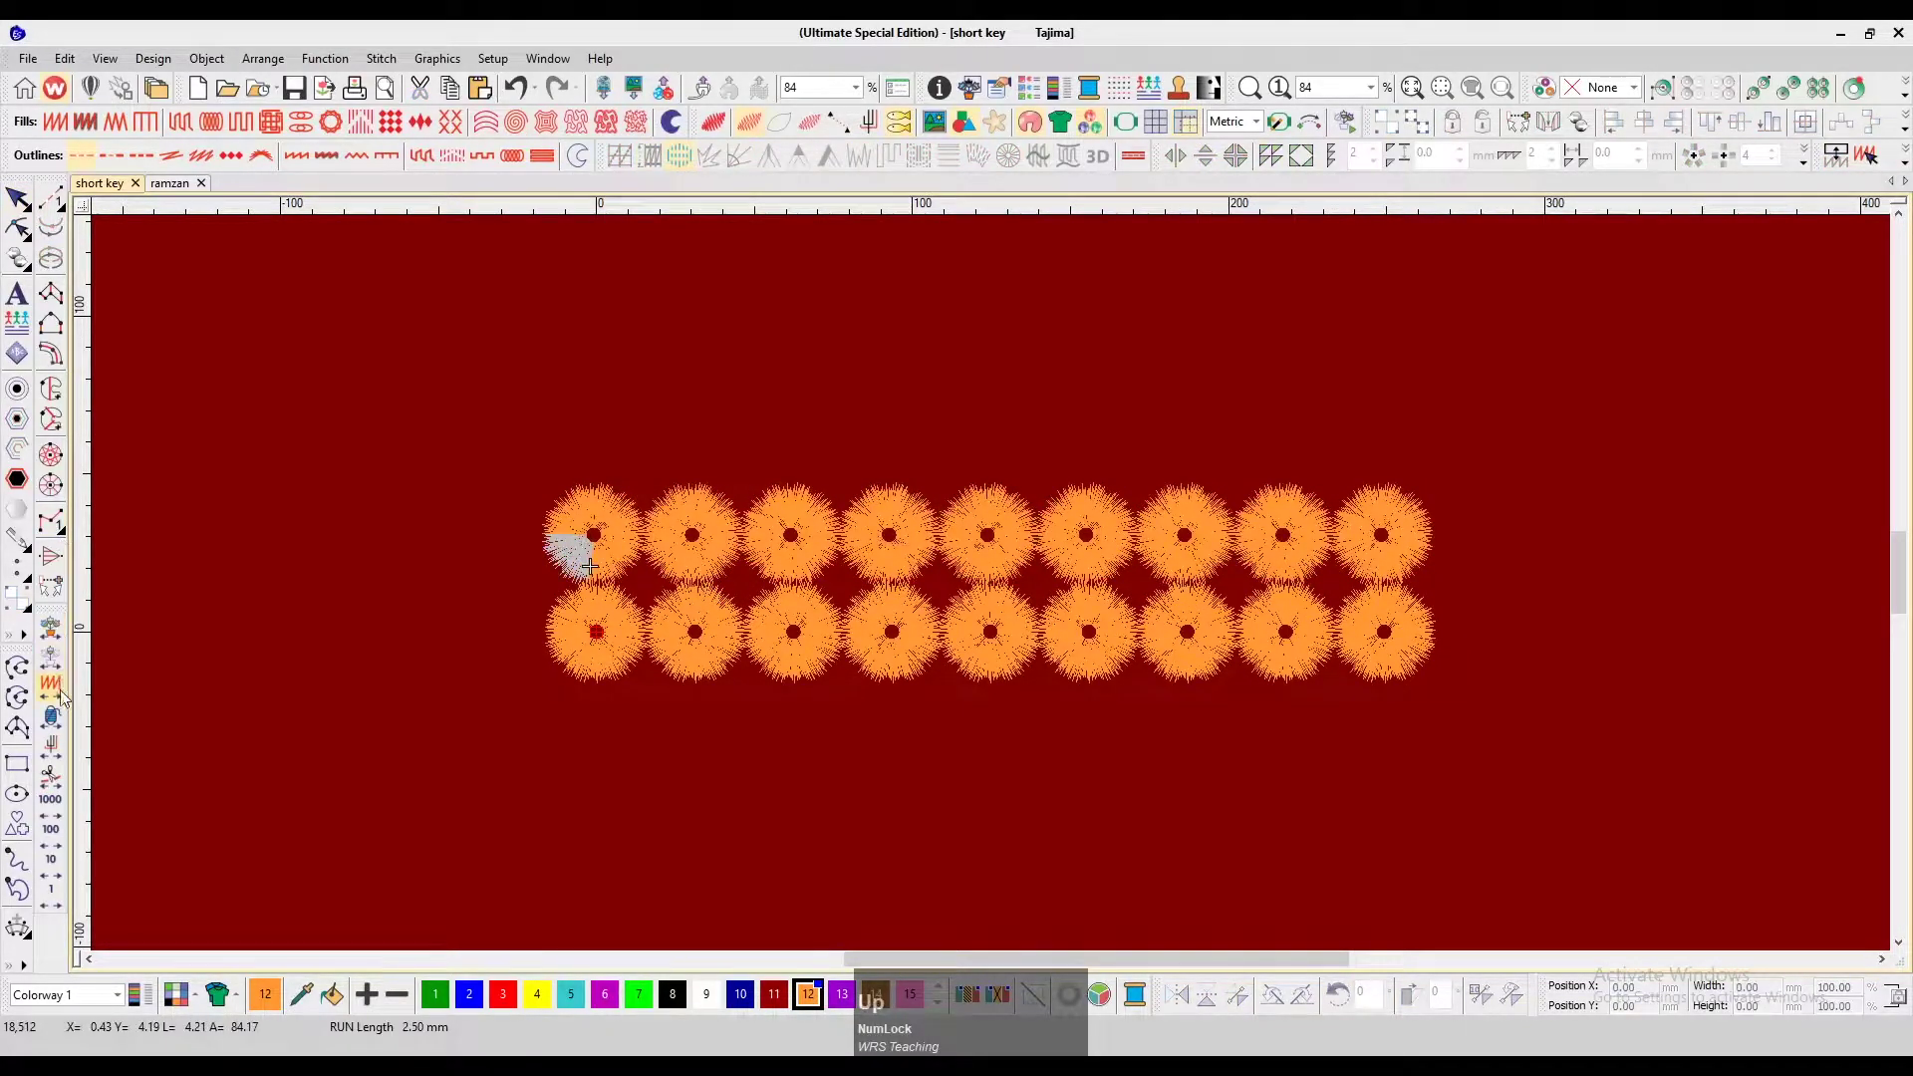
click(53, 776)
right_click(60, 764)
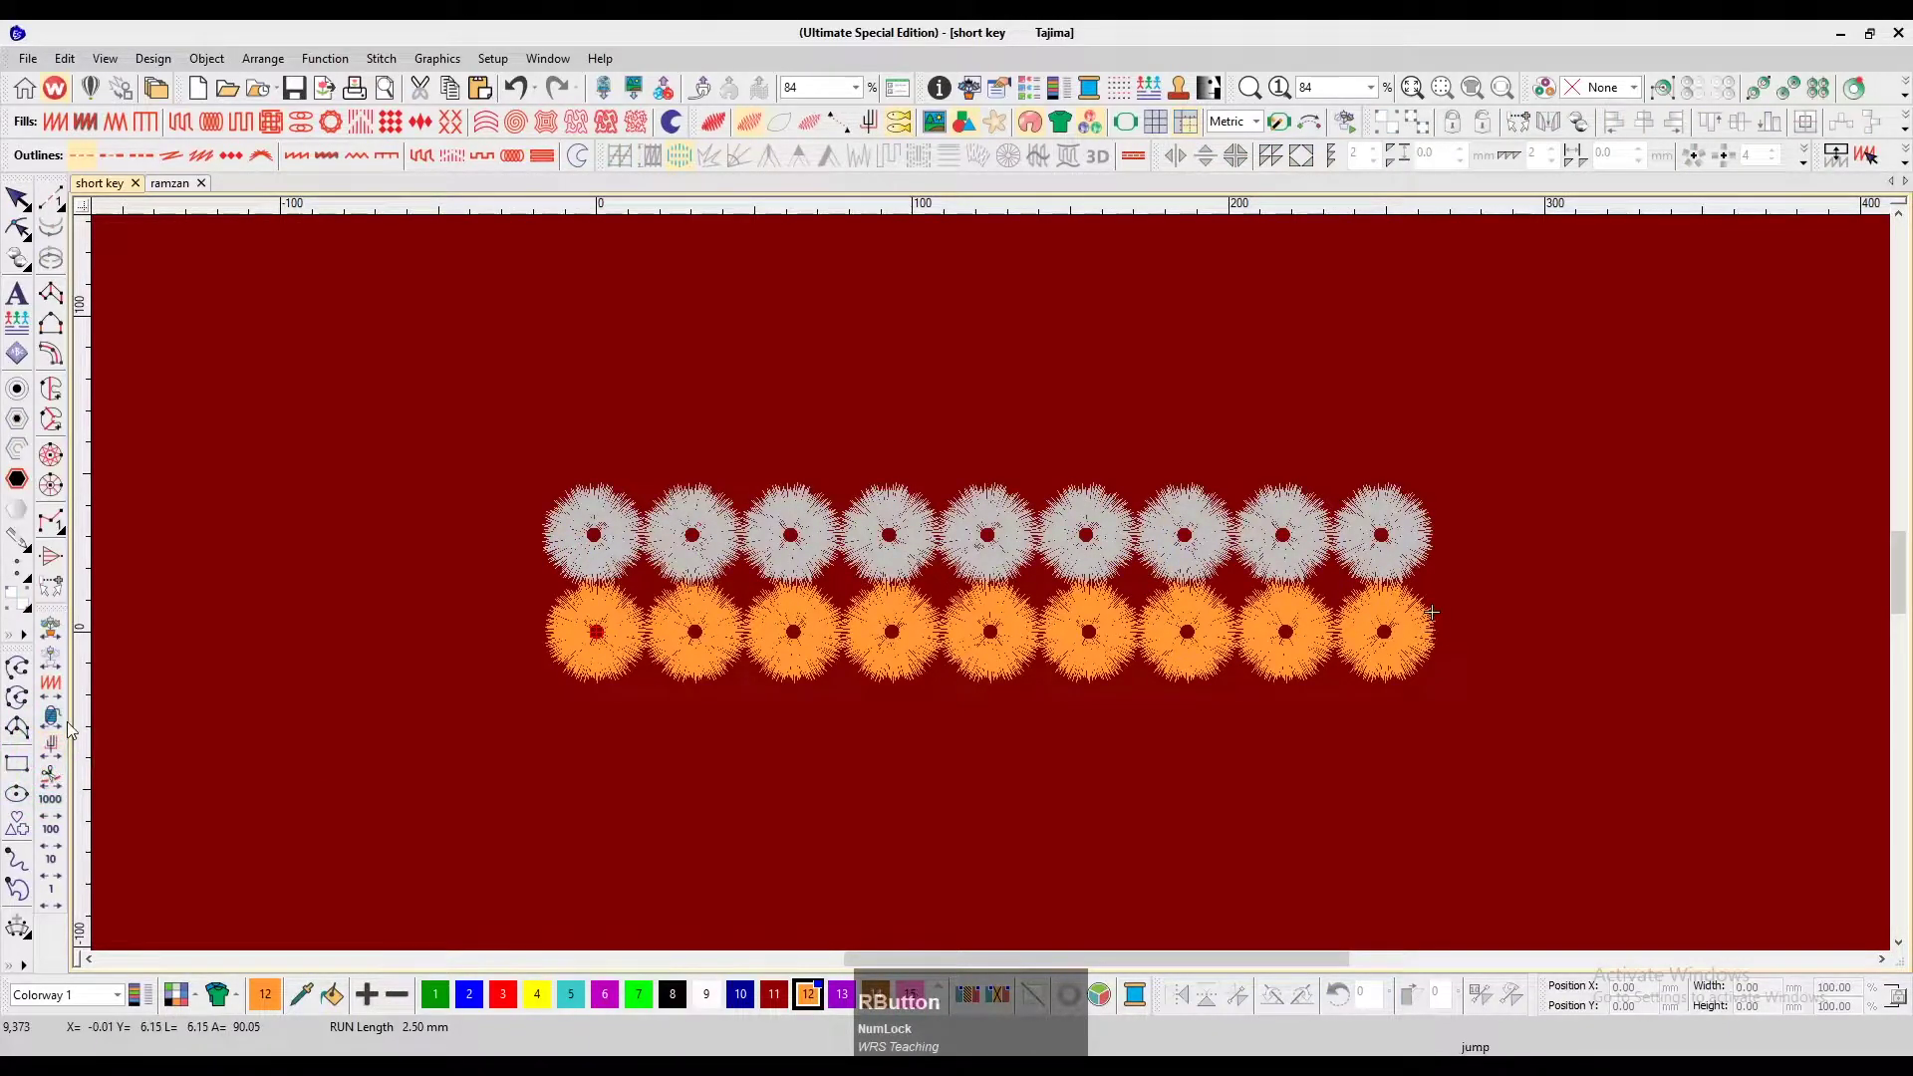
key(Up)
key(Left)
key(Left)
key(Left)
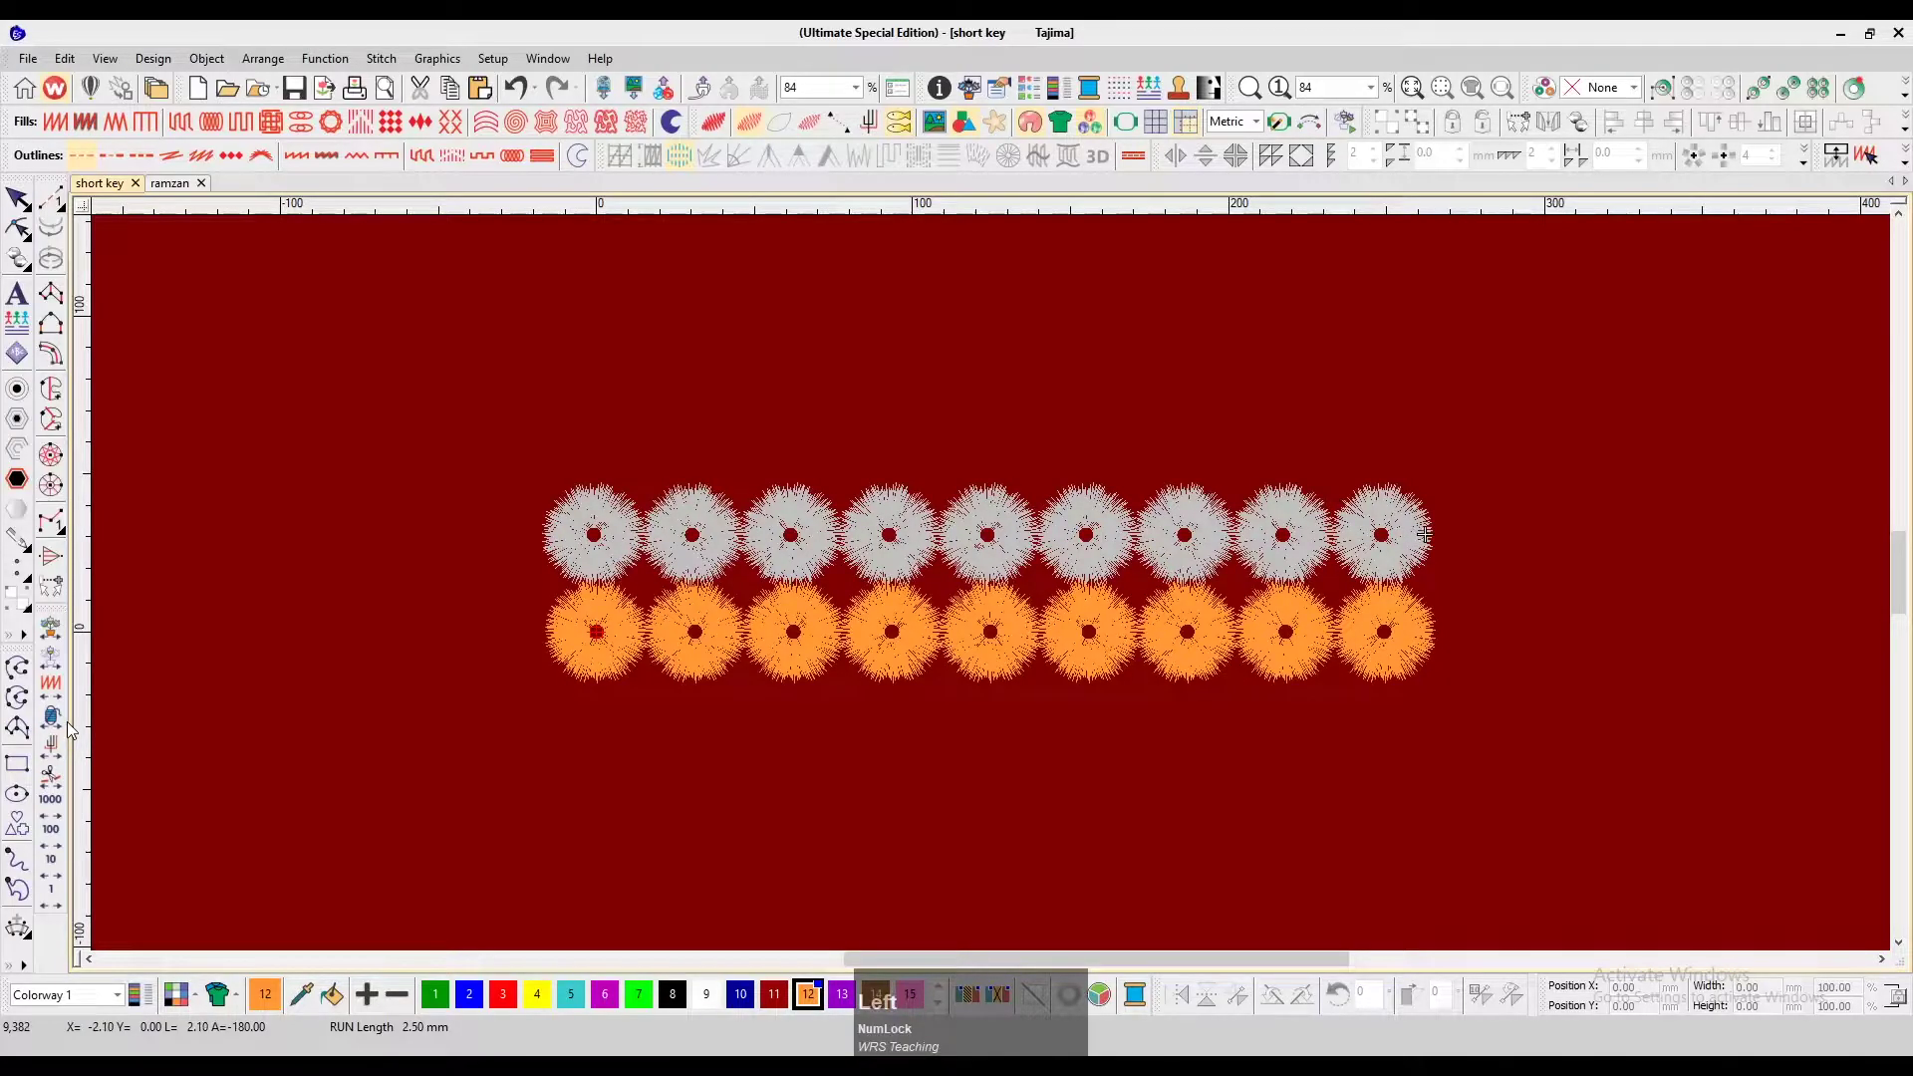
Digitize a connecting run from the lower row's right end into its last hole, up to the hole above and out to the upper row's right edge
key(Left)
key(Left)
key(Left)
key(Left)
scroll(403, 783, down, 2)
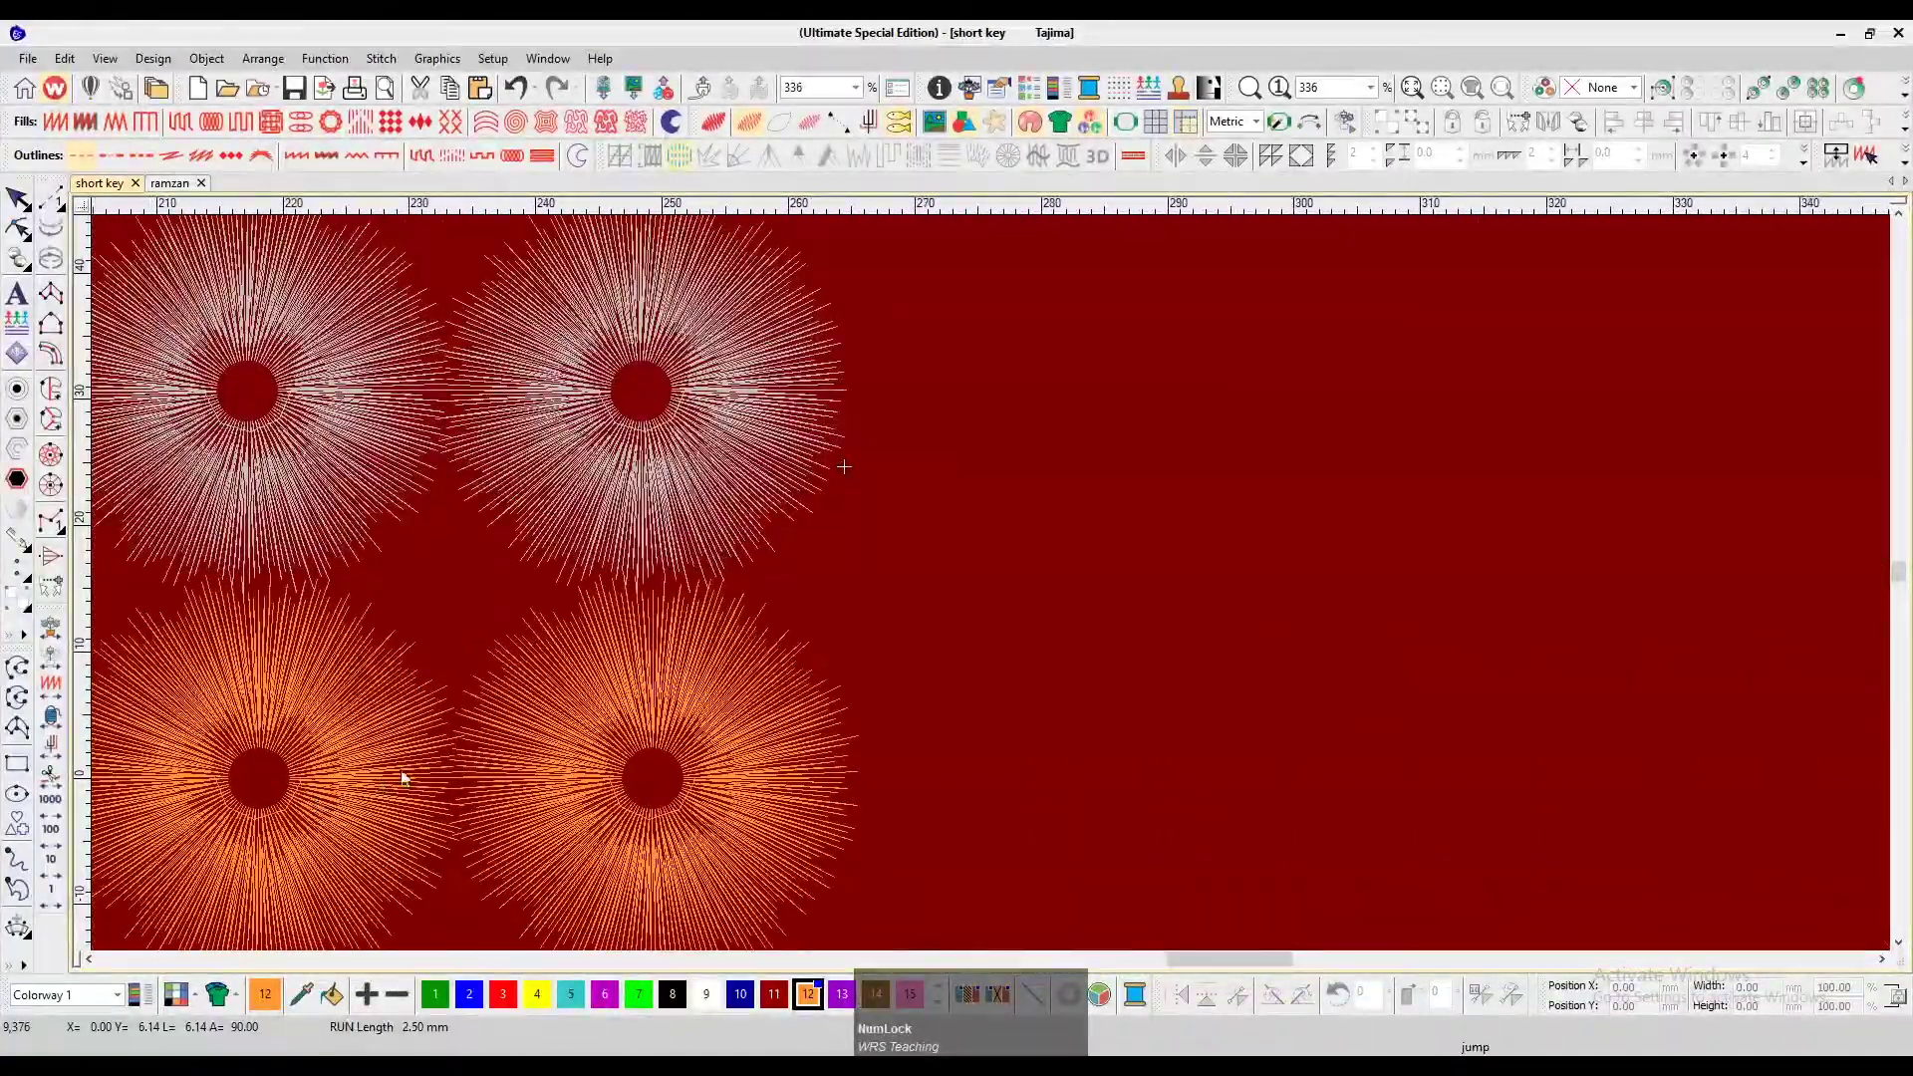
key(n)
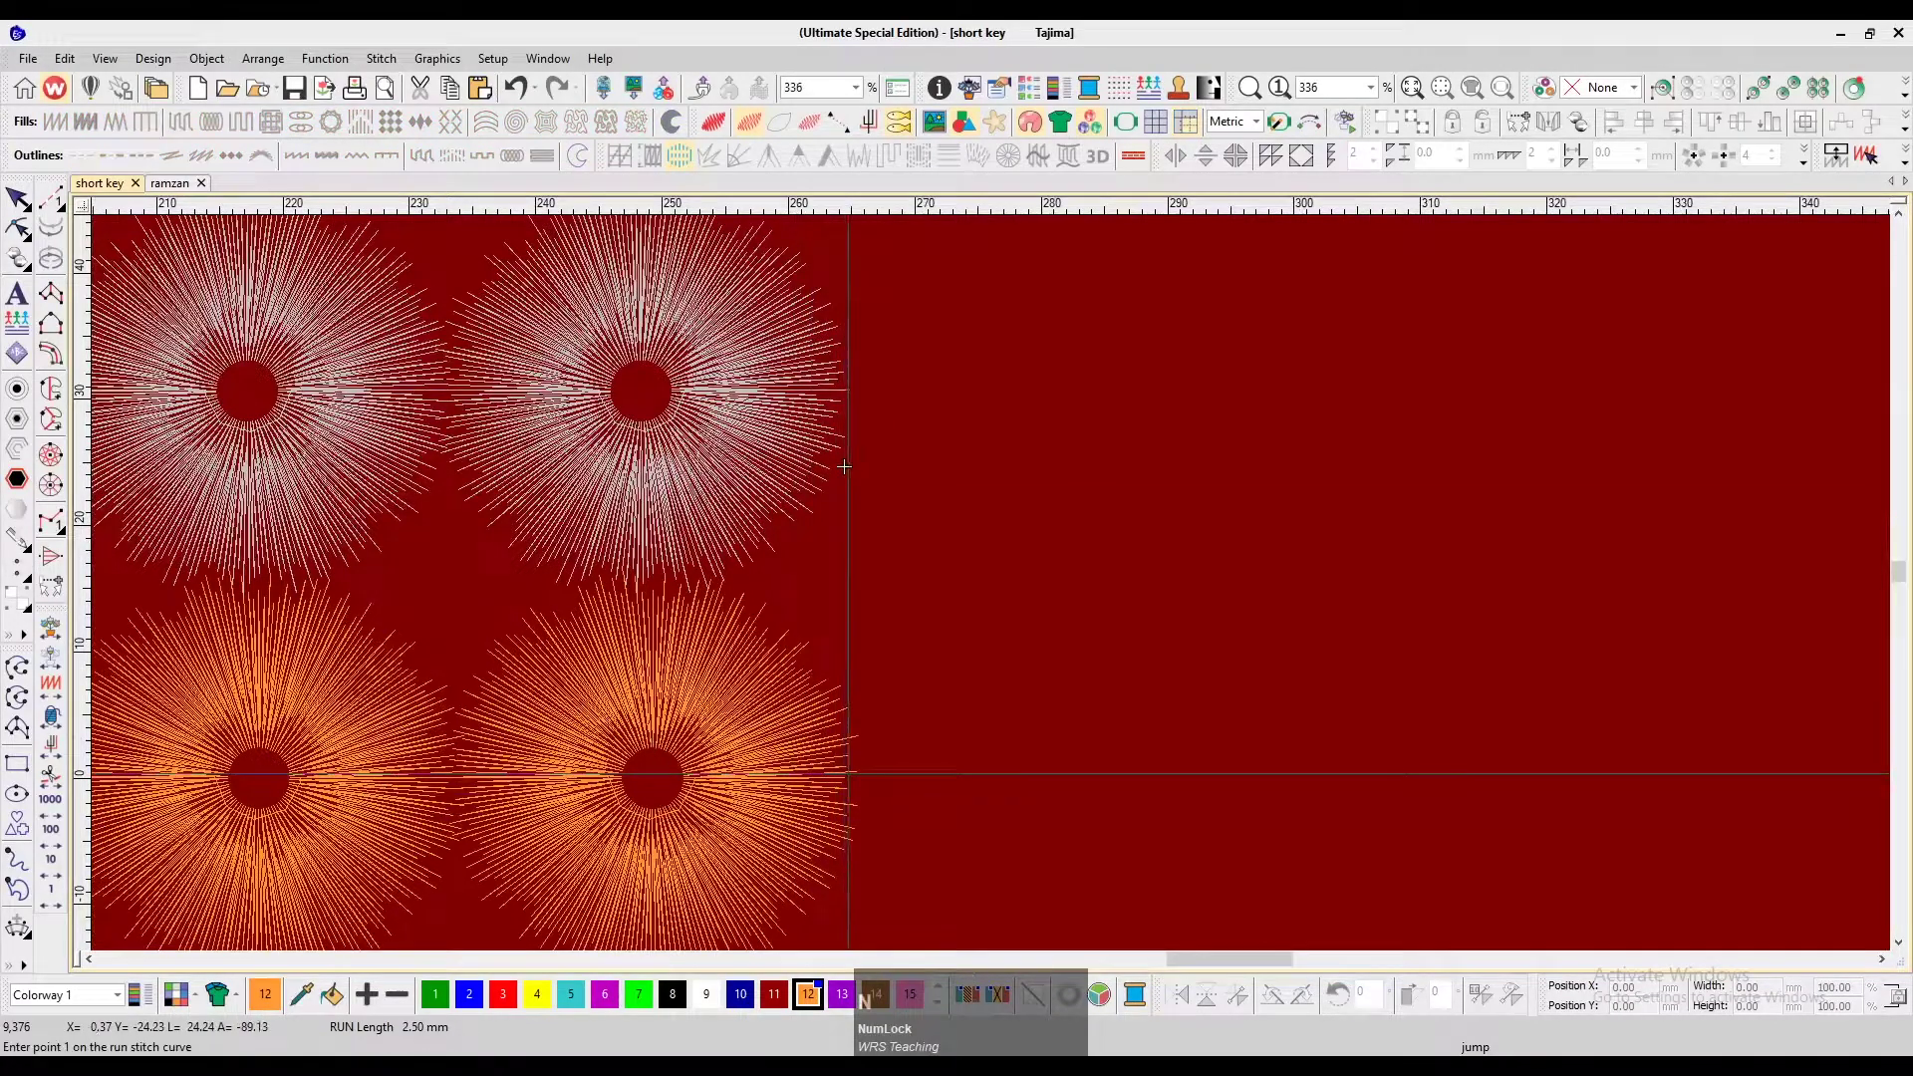
click(854, 772)
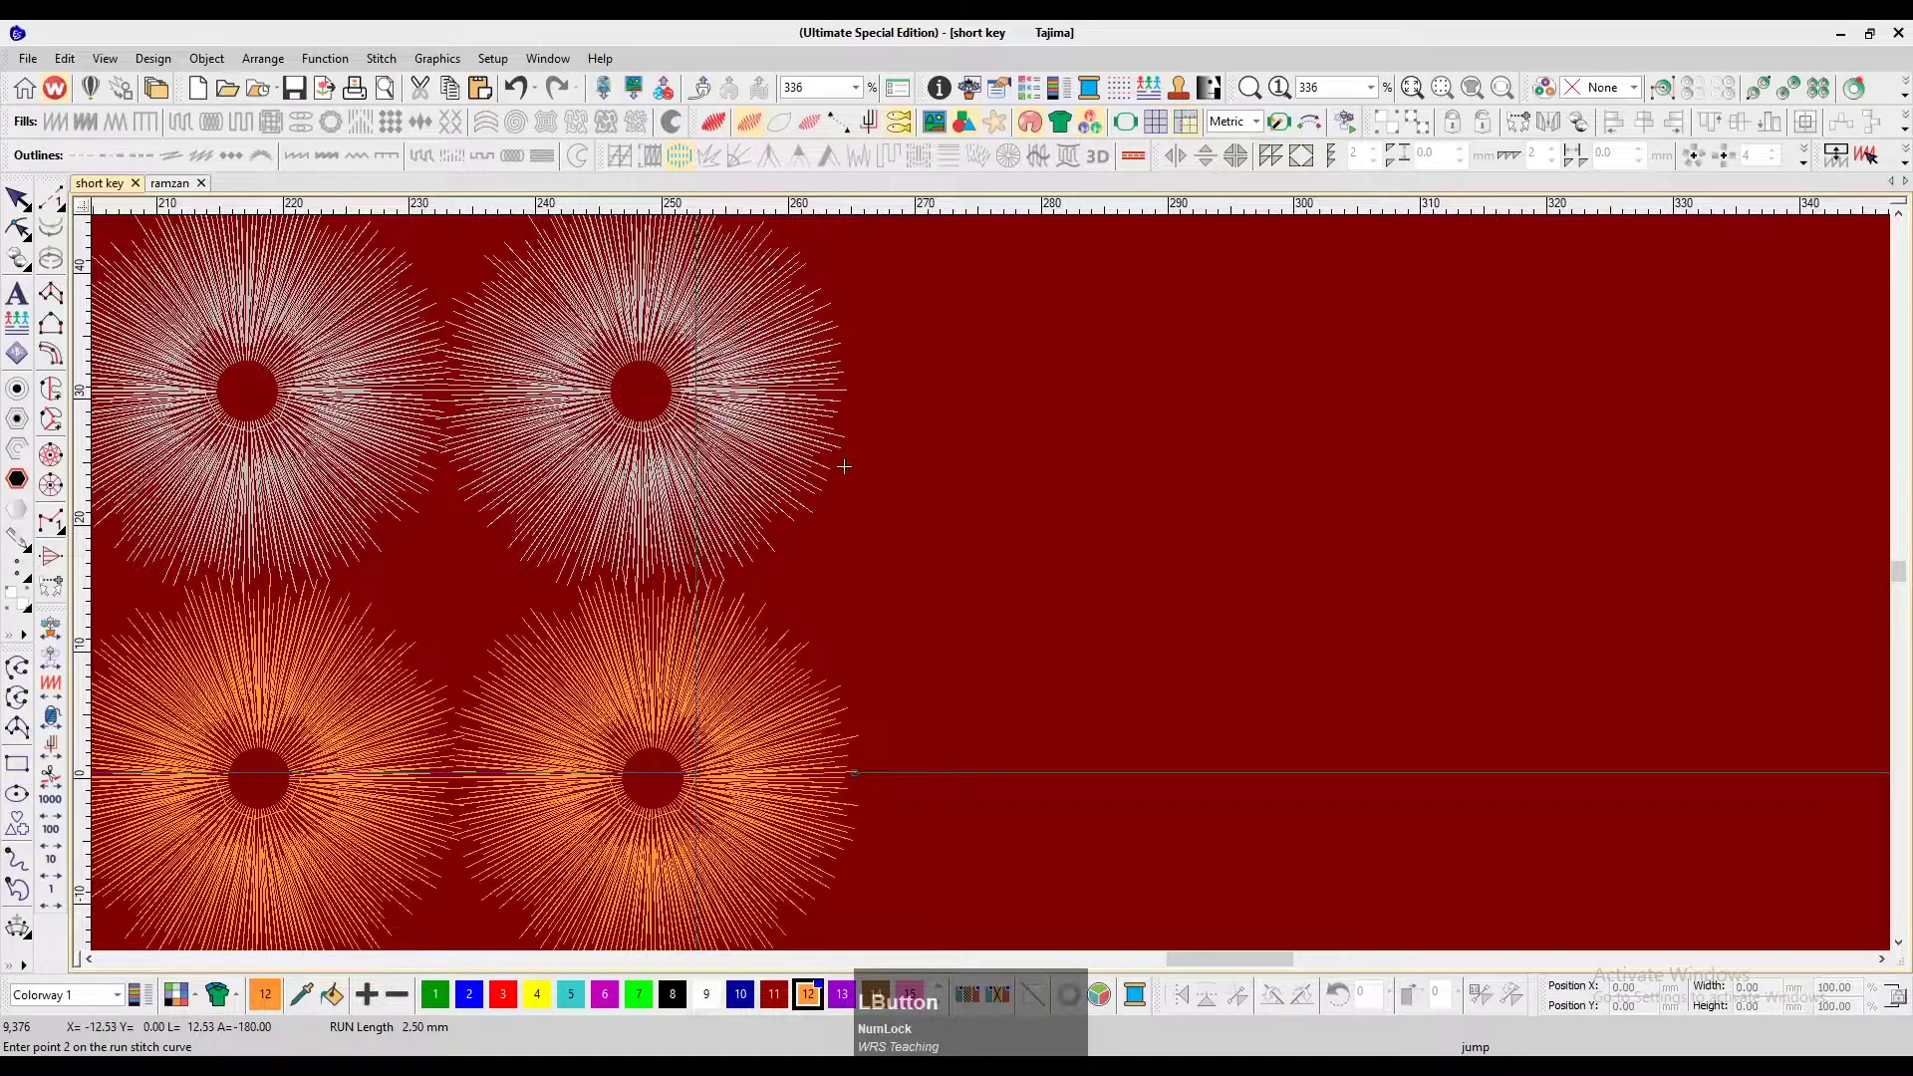
click(695, 772)
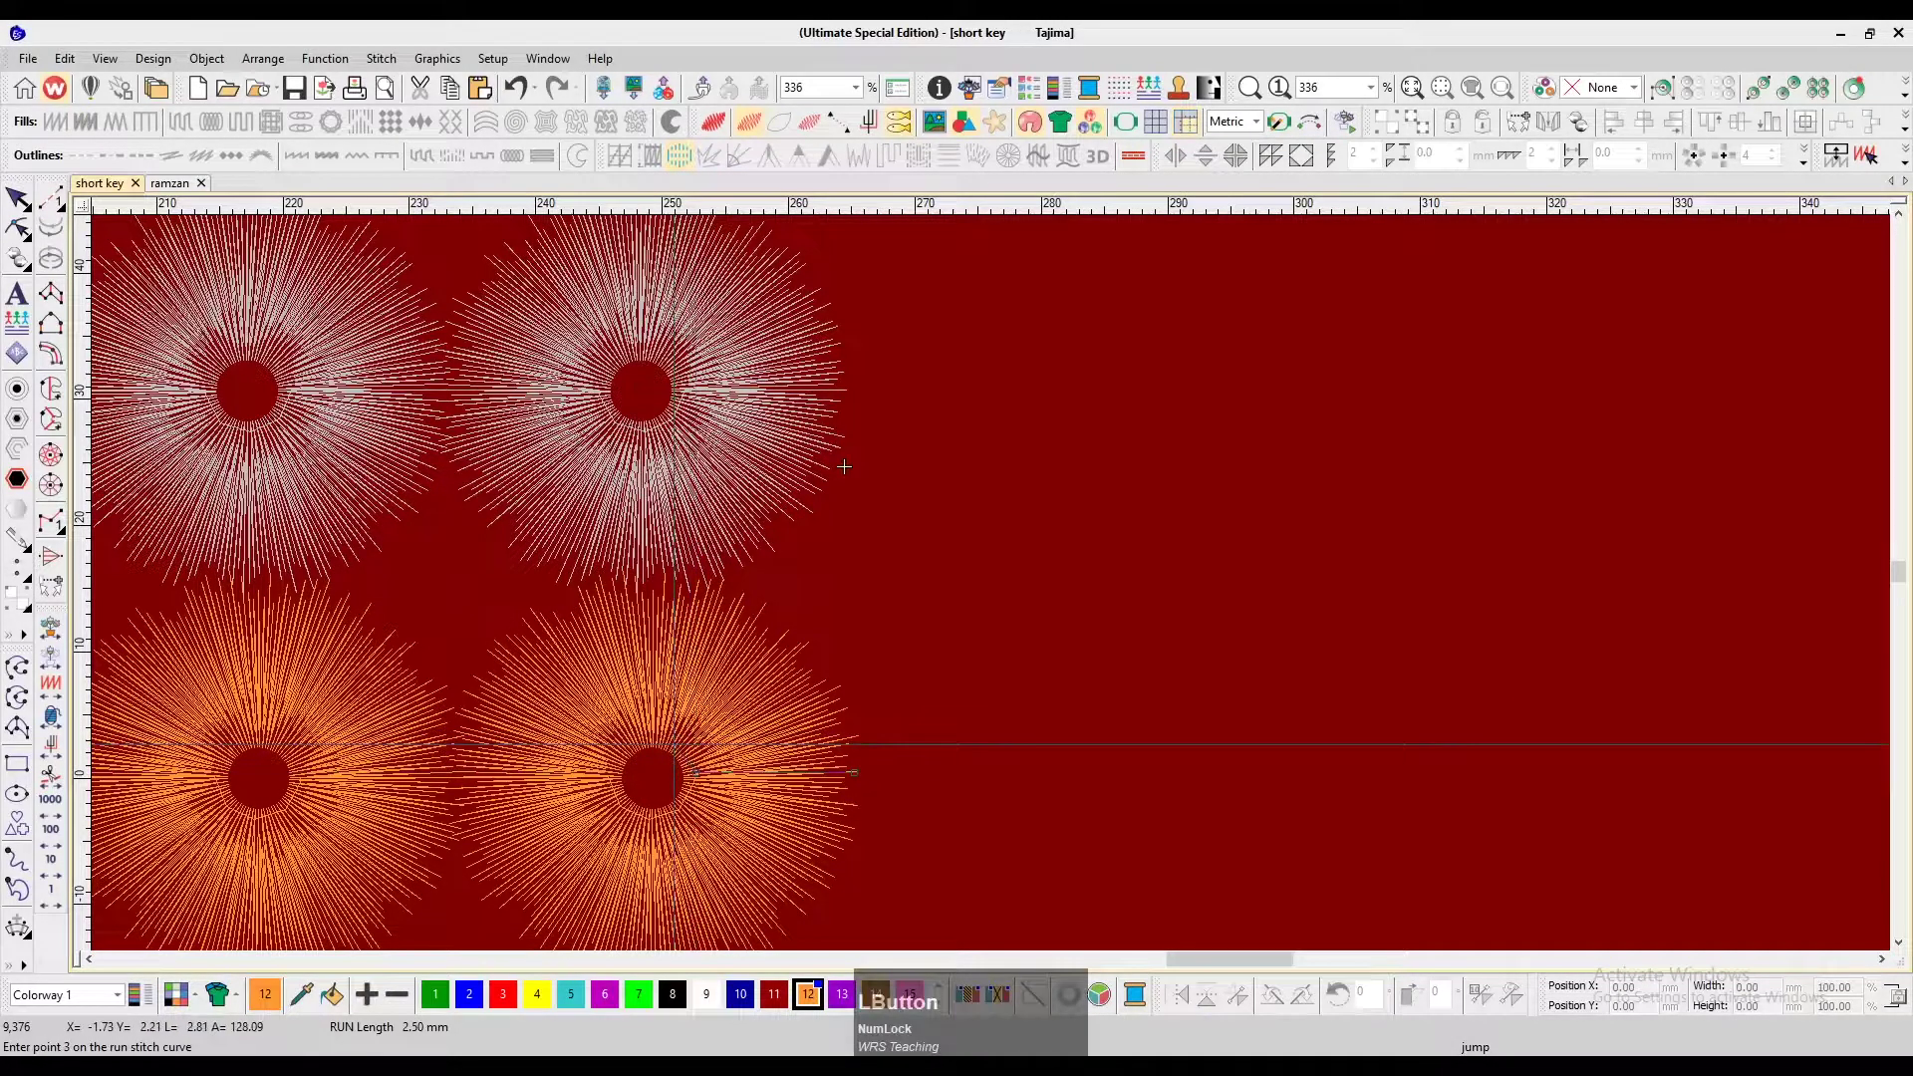
right_click(662, 743)
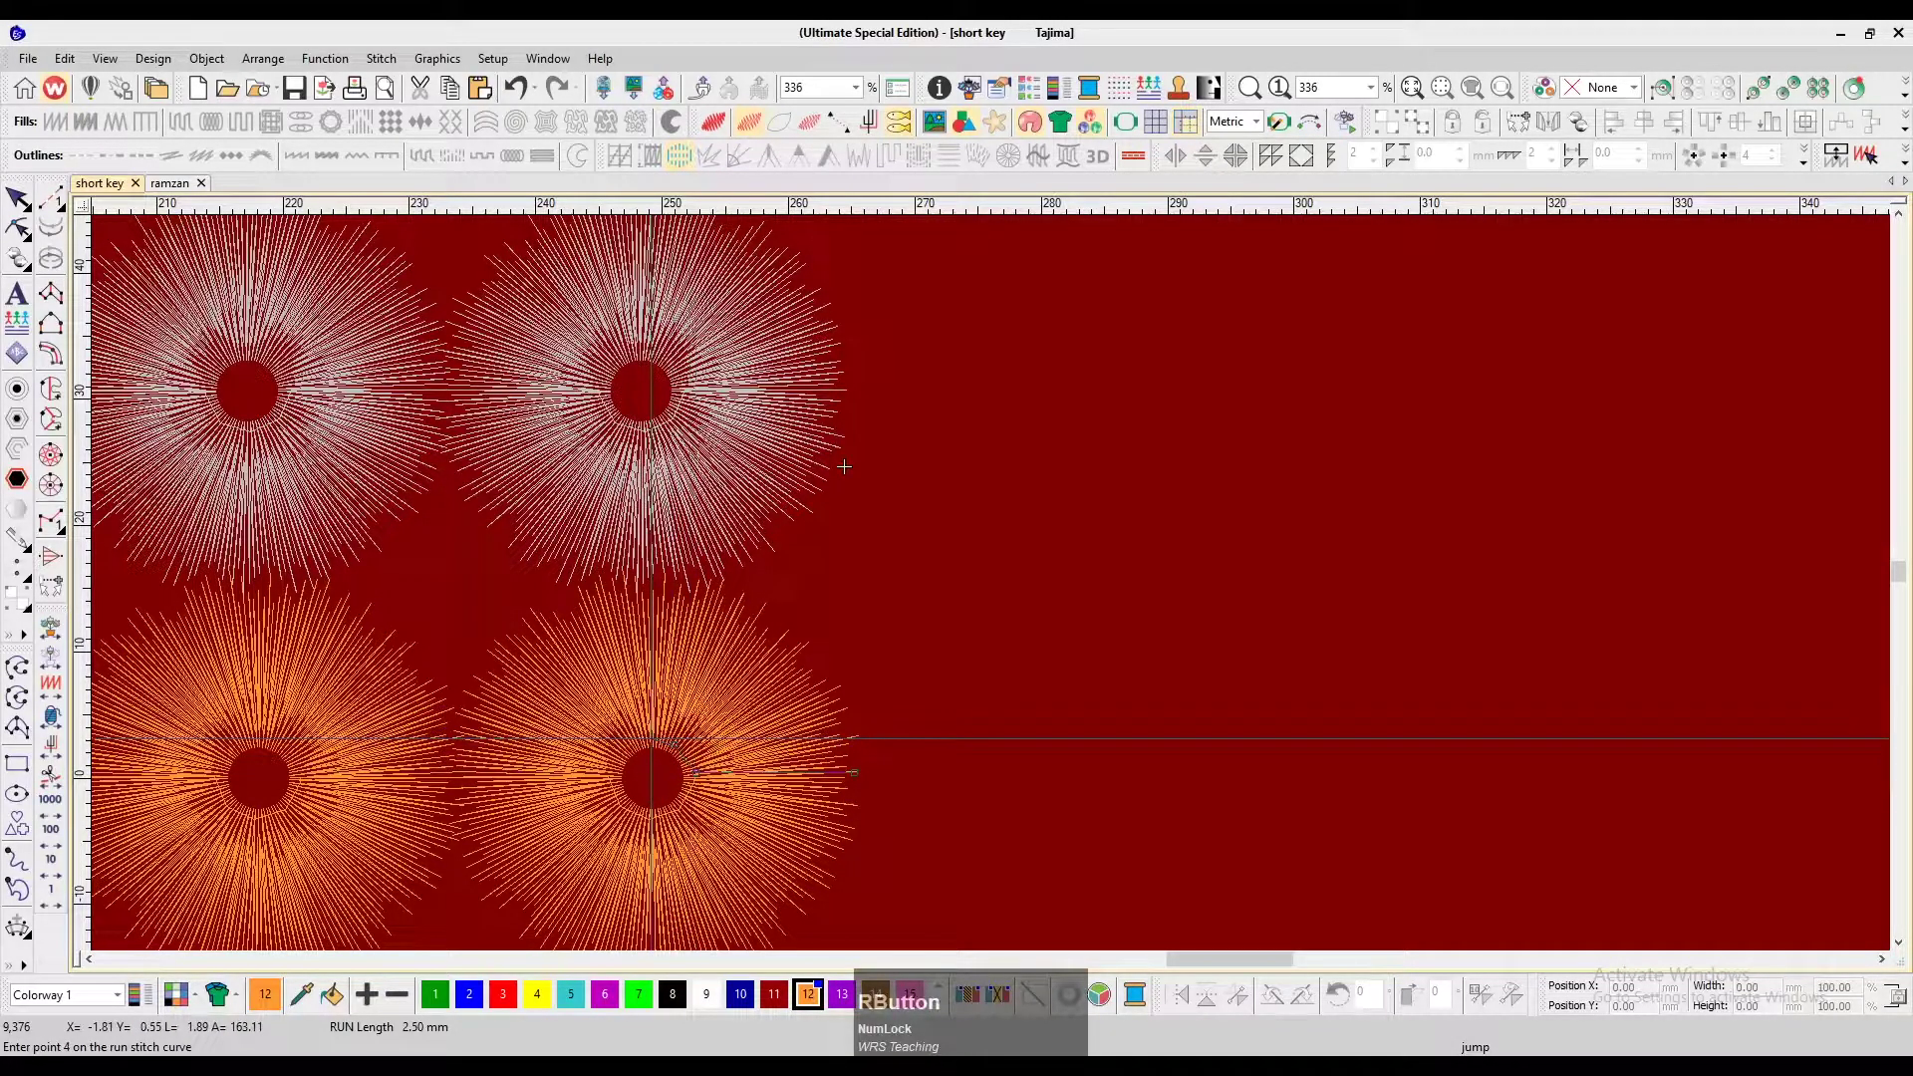
ctrl+click(642, 430)
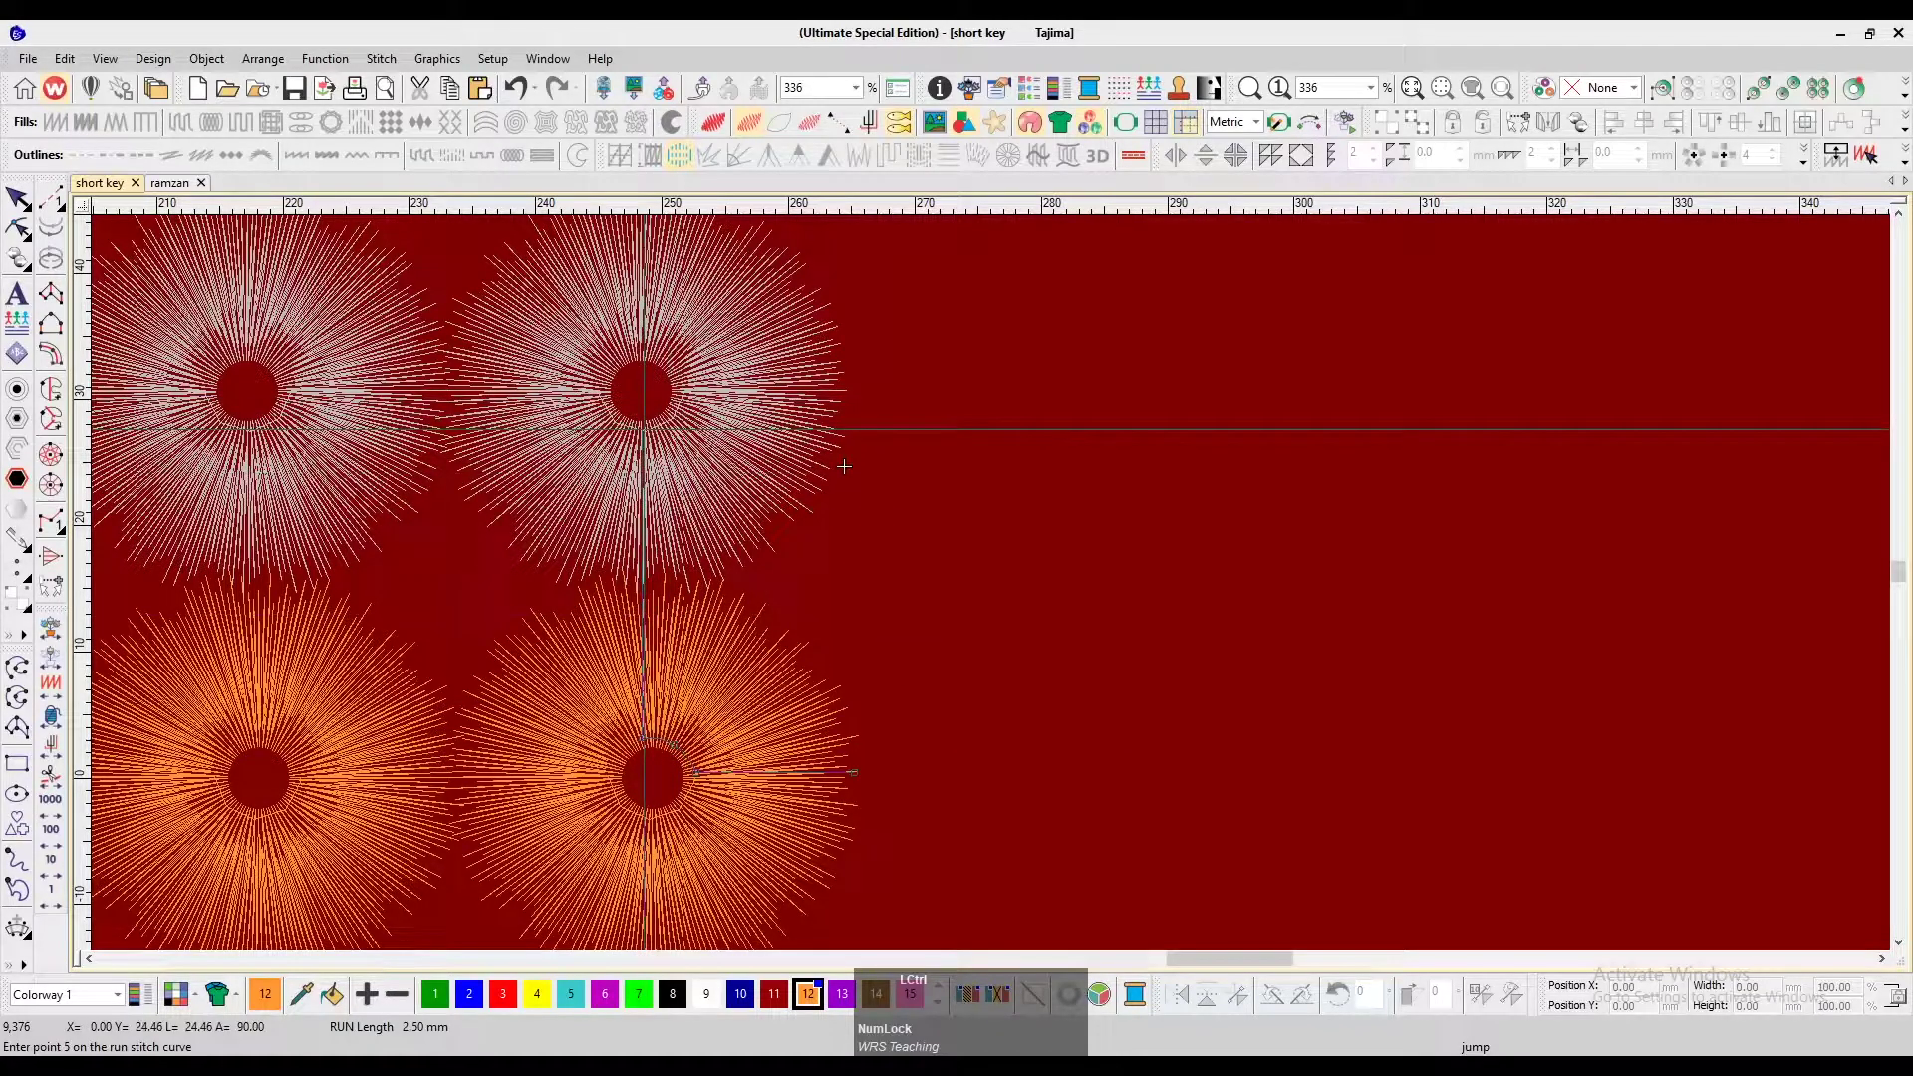
click(844, 466)
right_click(844, 467)
click(687, 392)
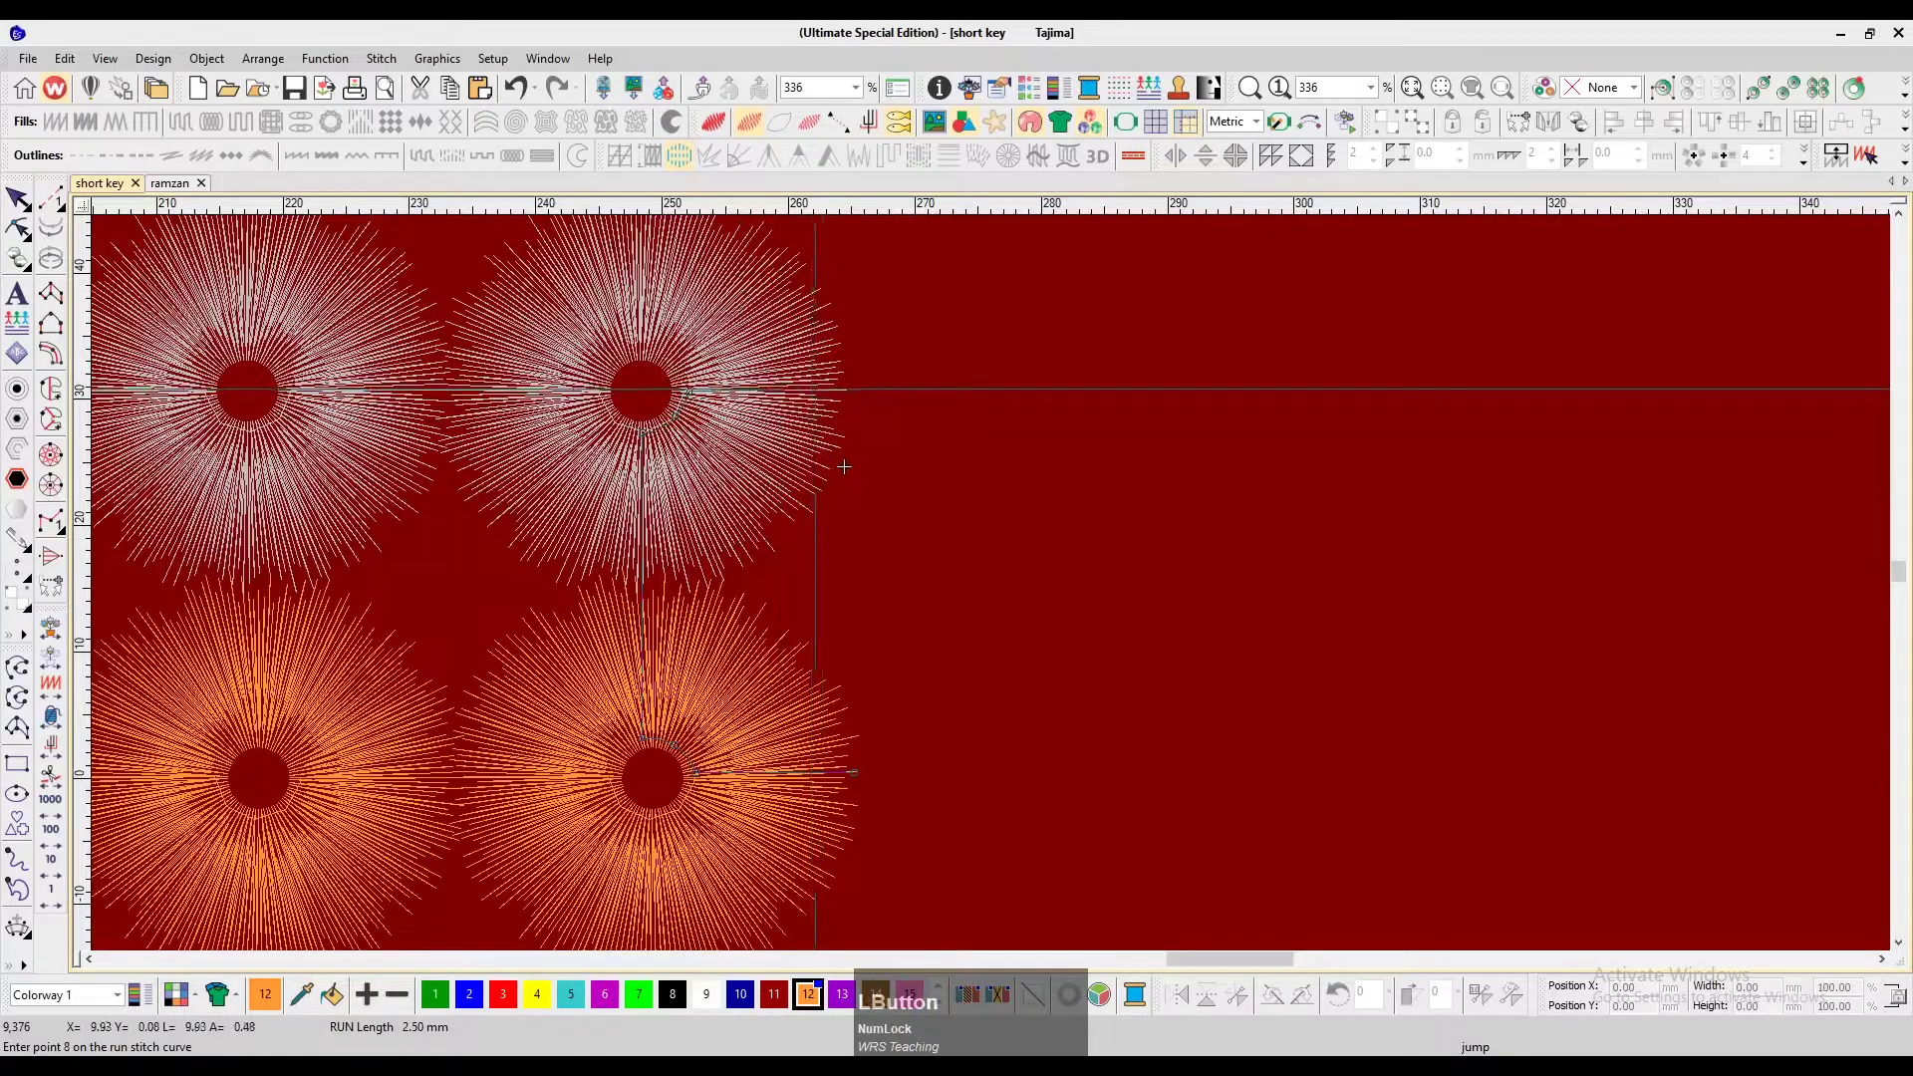
key(KP_Enter)
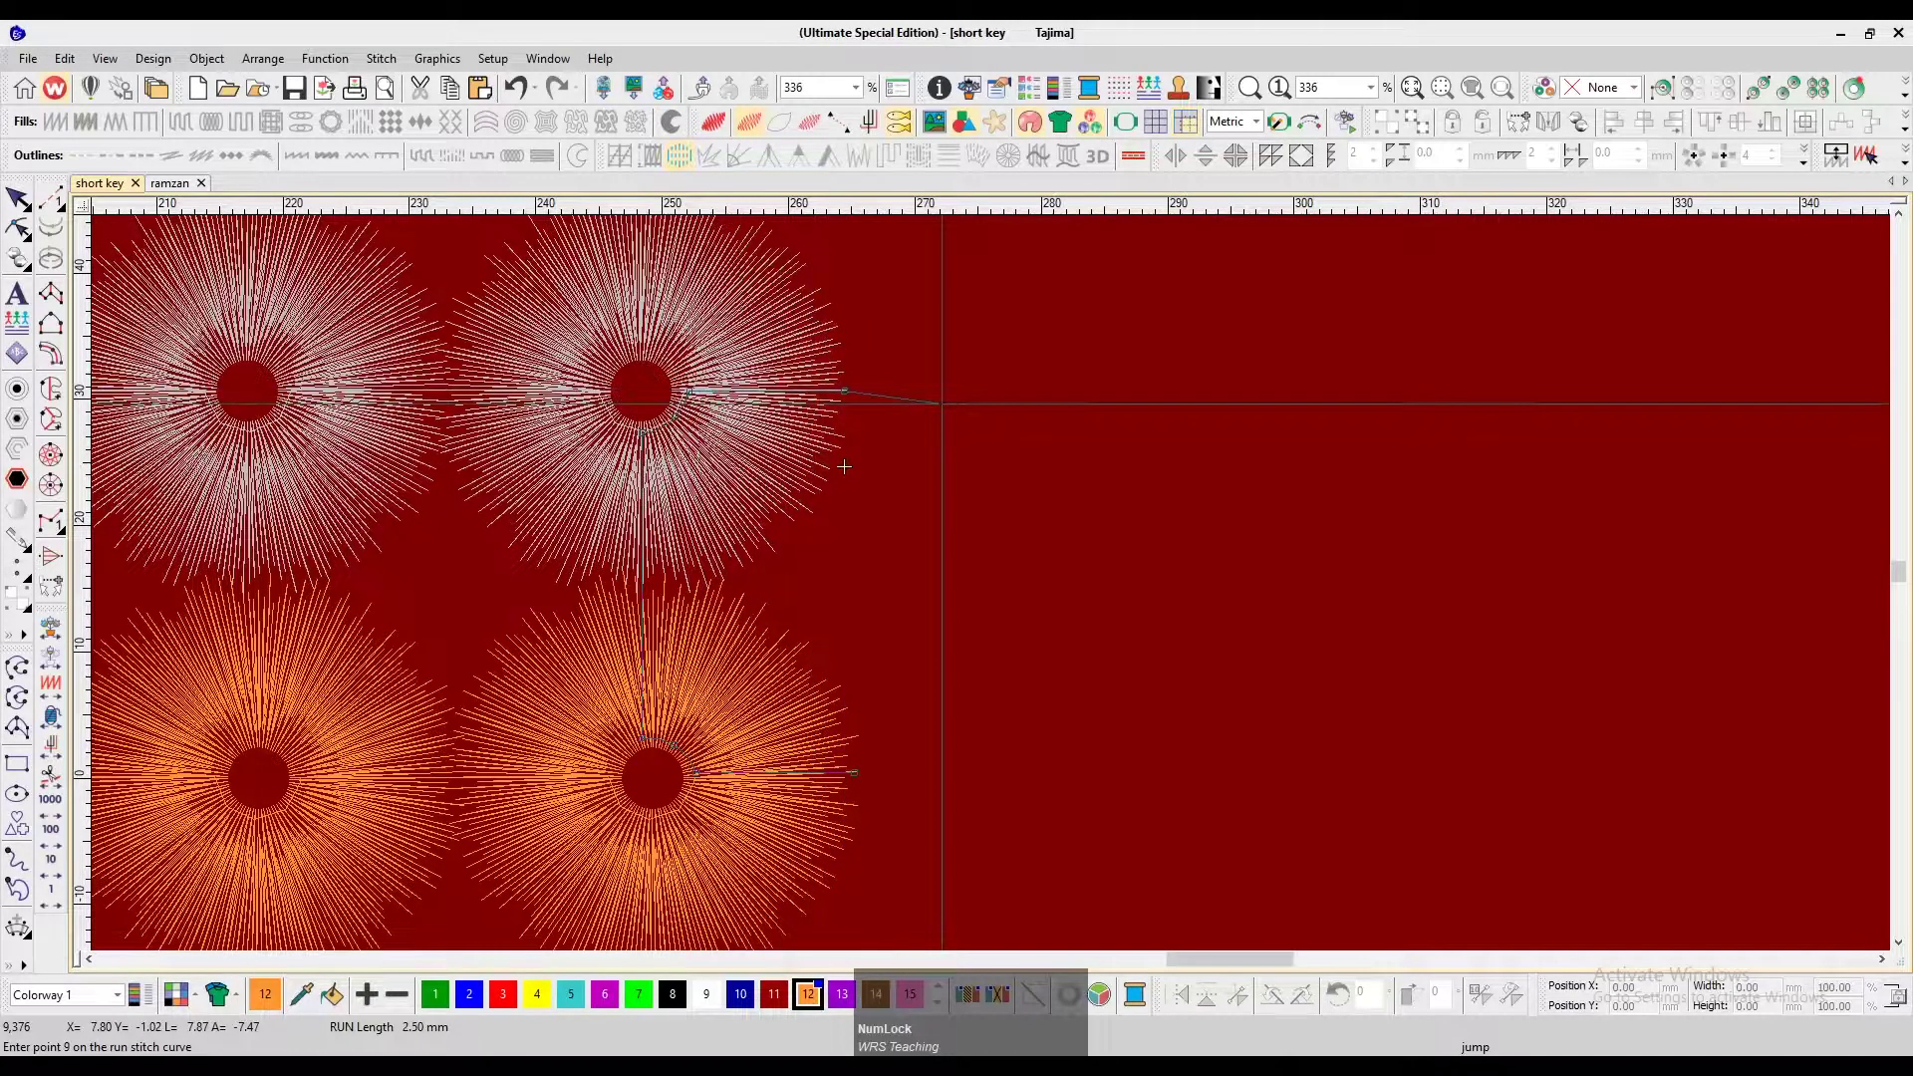
Travel through the new connecting run and the upper row to the end of the design to check the sewing order
key(shift+z)
key(Left)
key(Right)
key(Right)
key(Right)
key(Right)
key(Right)
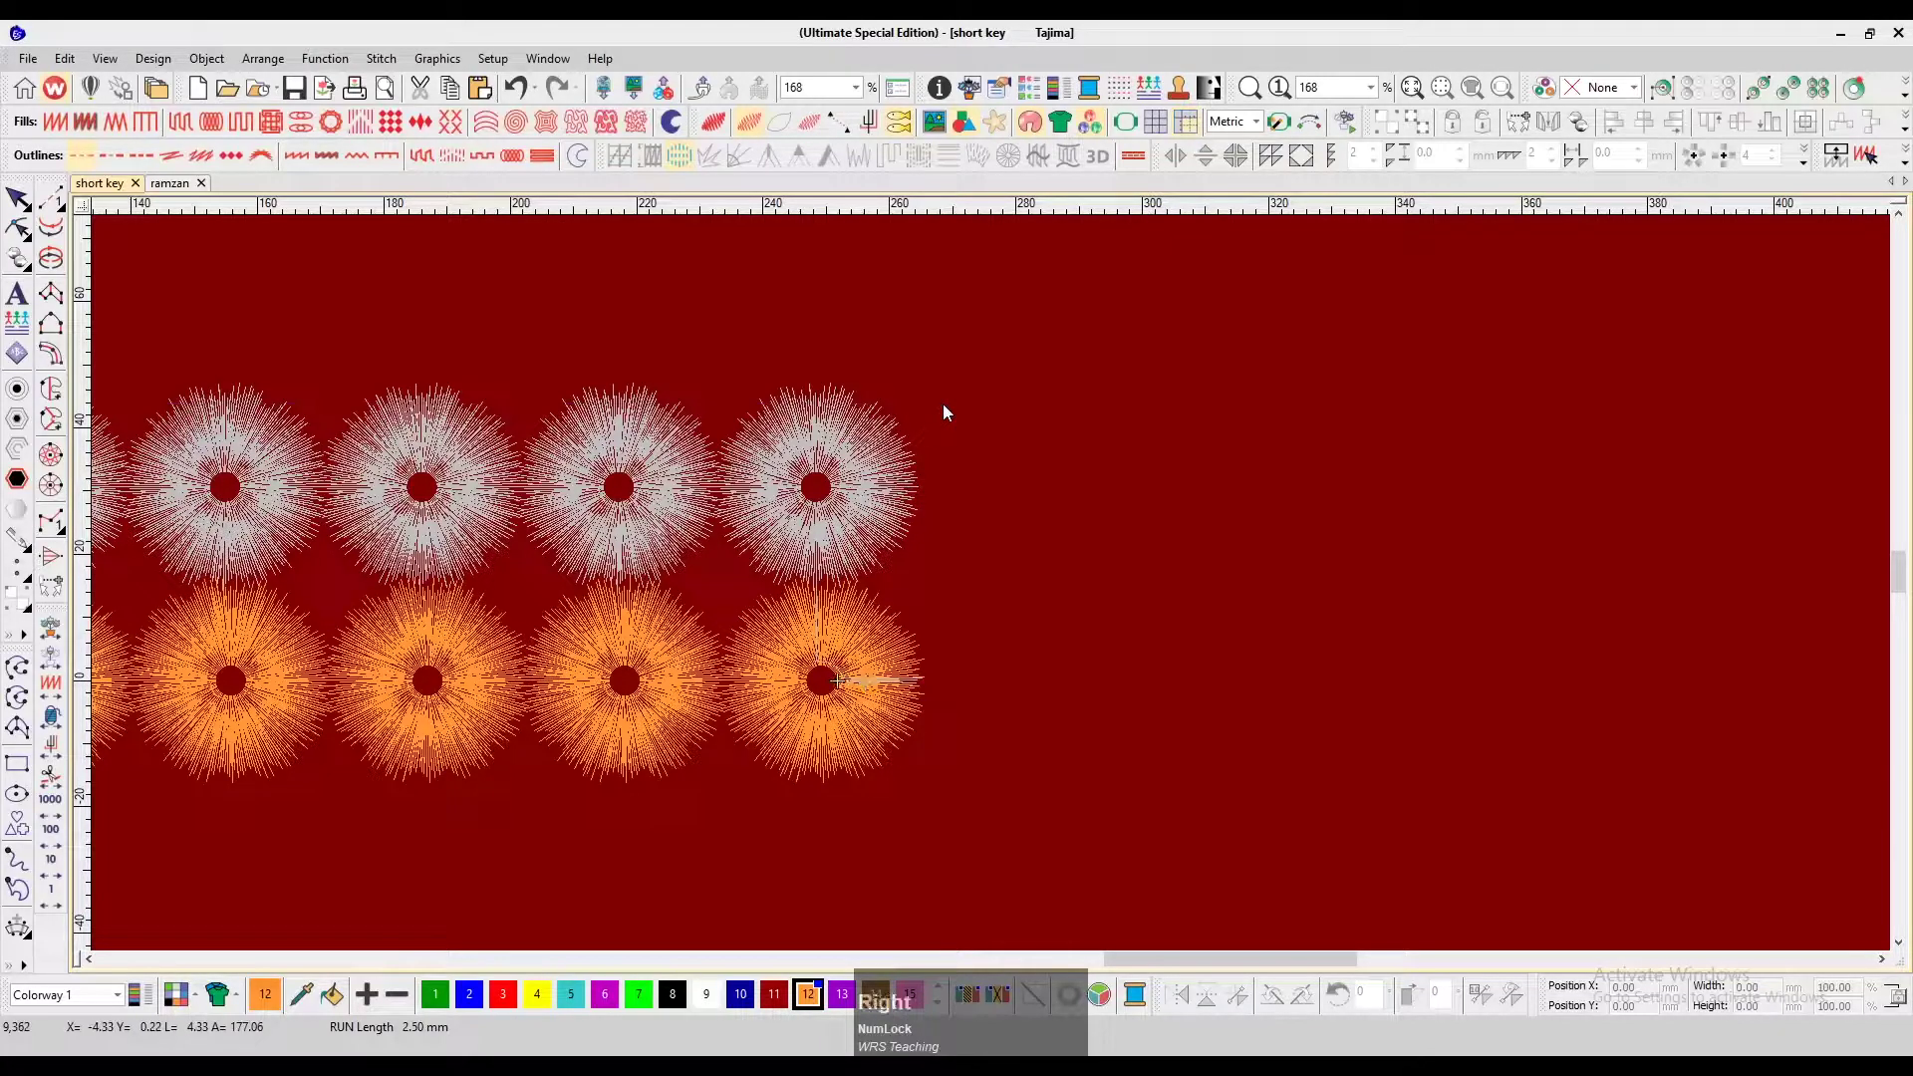
key(Right)
key(Right)
key(Right)
key(Right)
key(Right)
key(Right)
key(Right)
key(Right)
key(Right)
key(Right)
key(Right)
key(Right)
key(Right)
key(Right)
key(Right)
key(Right)
key(Right)
key(Right)
key(minus)
key(Down)
key(Down)
key(Down)
key(Down)
key(Down)
key(Down)
key(Down)
key(Down)
key(Down)
key(Down)
key(Down)
key(Down)
key(Down)
scroll(943, 406, left, 2)
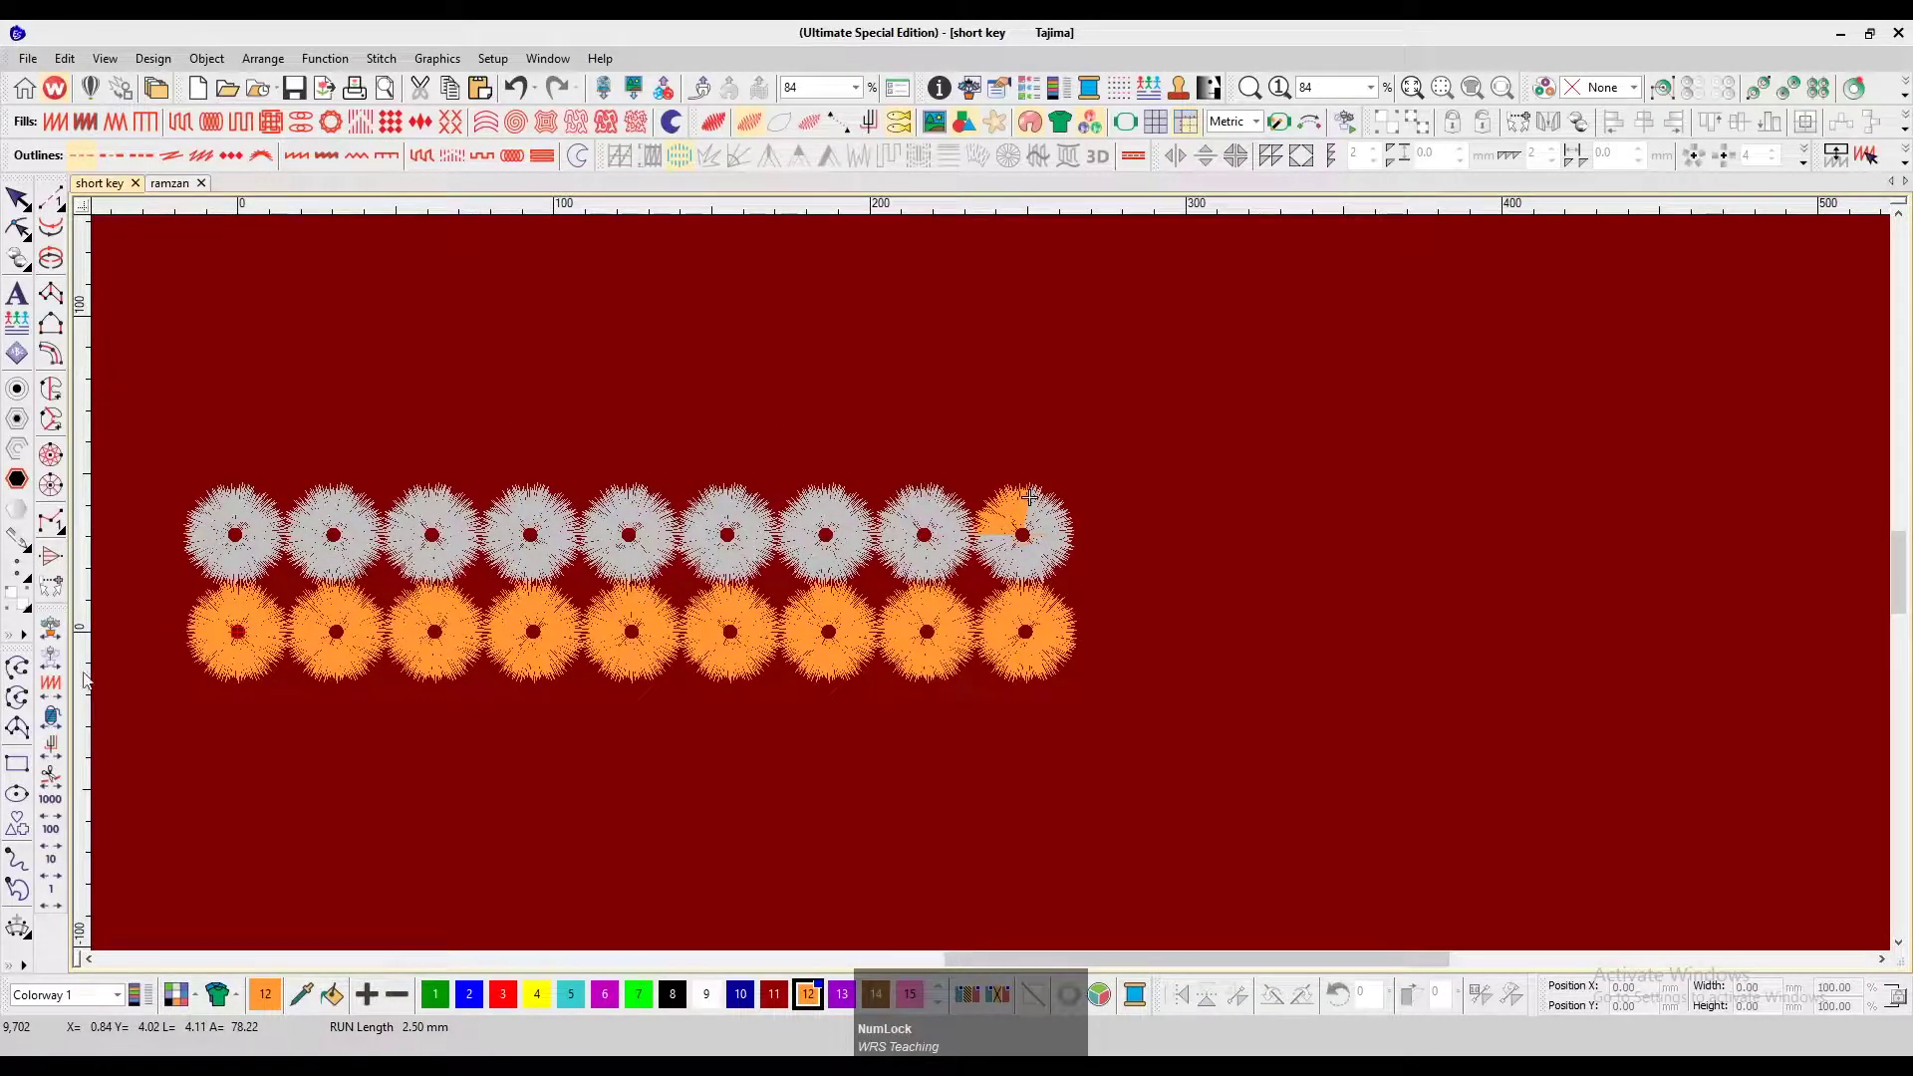
right_click(52, 762)
right_click(52, 762)
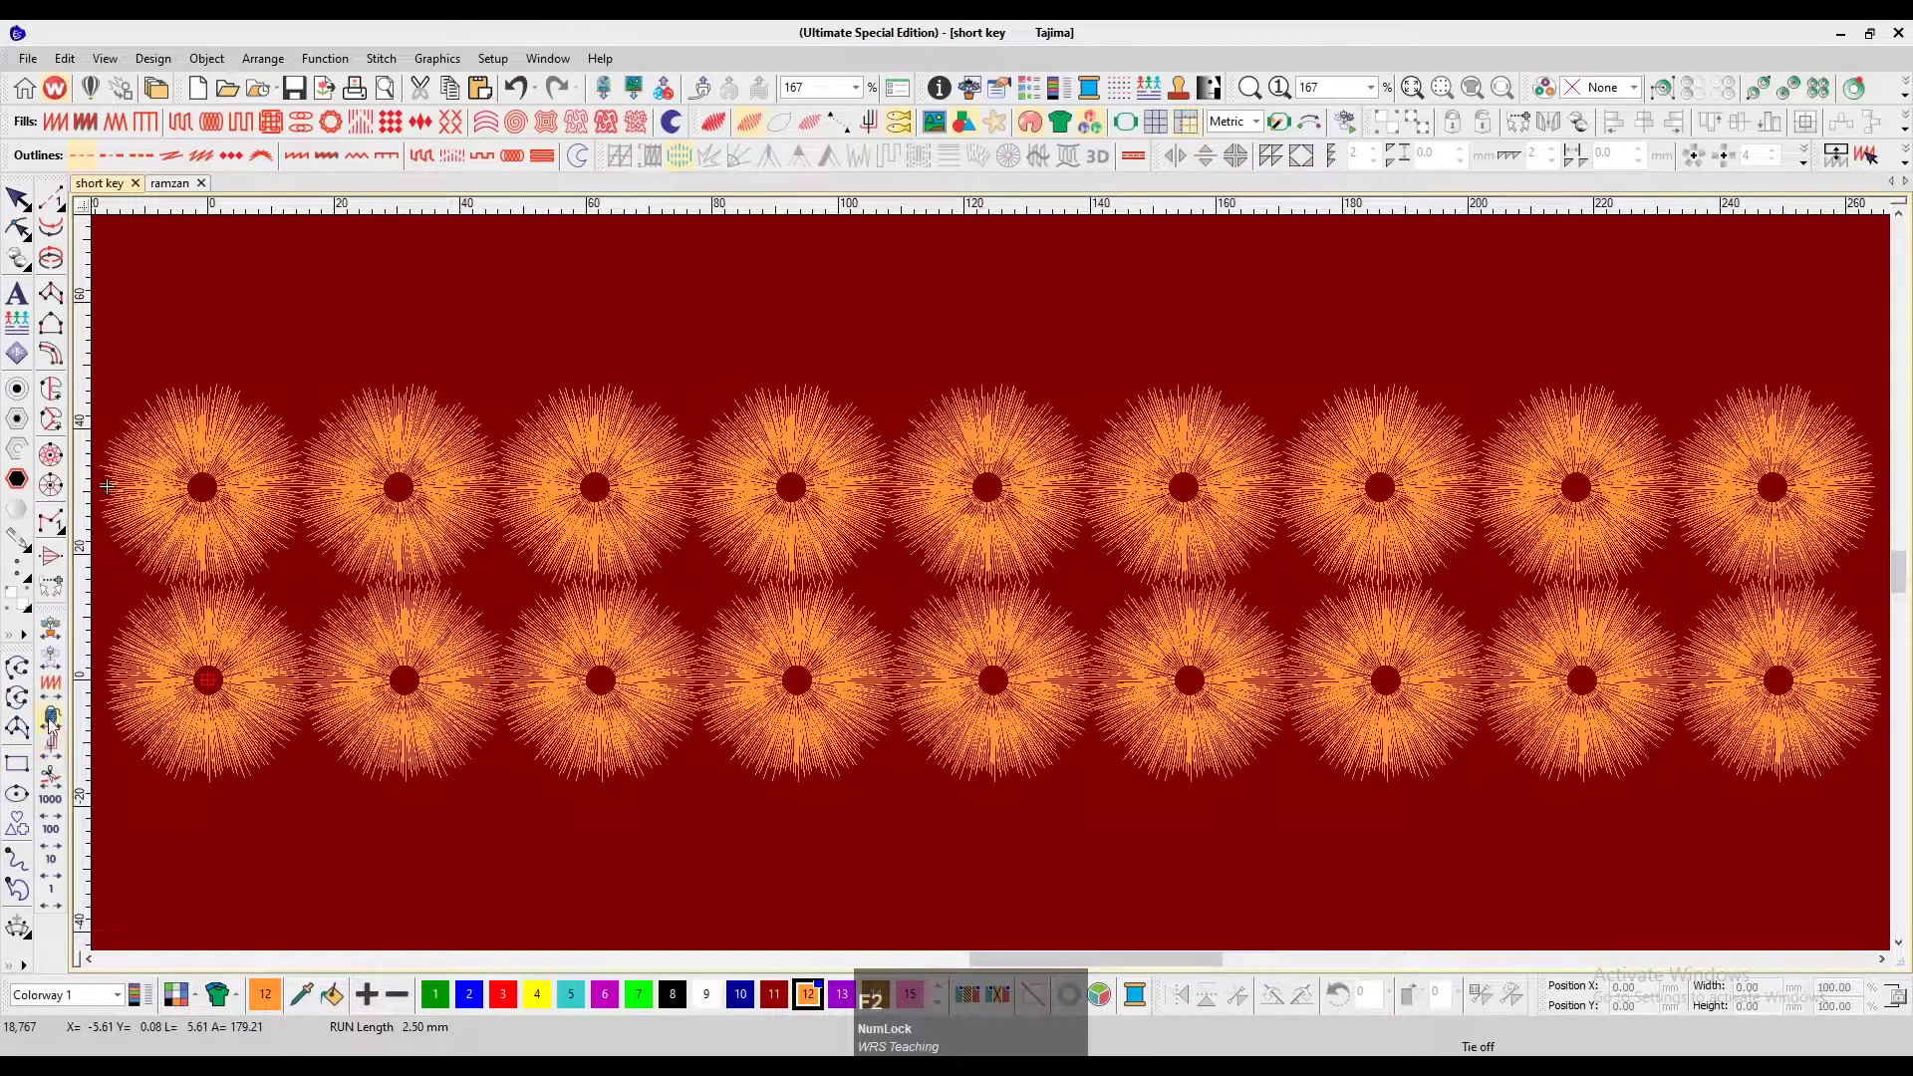
key(z)
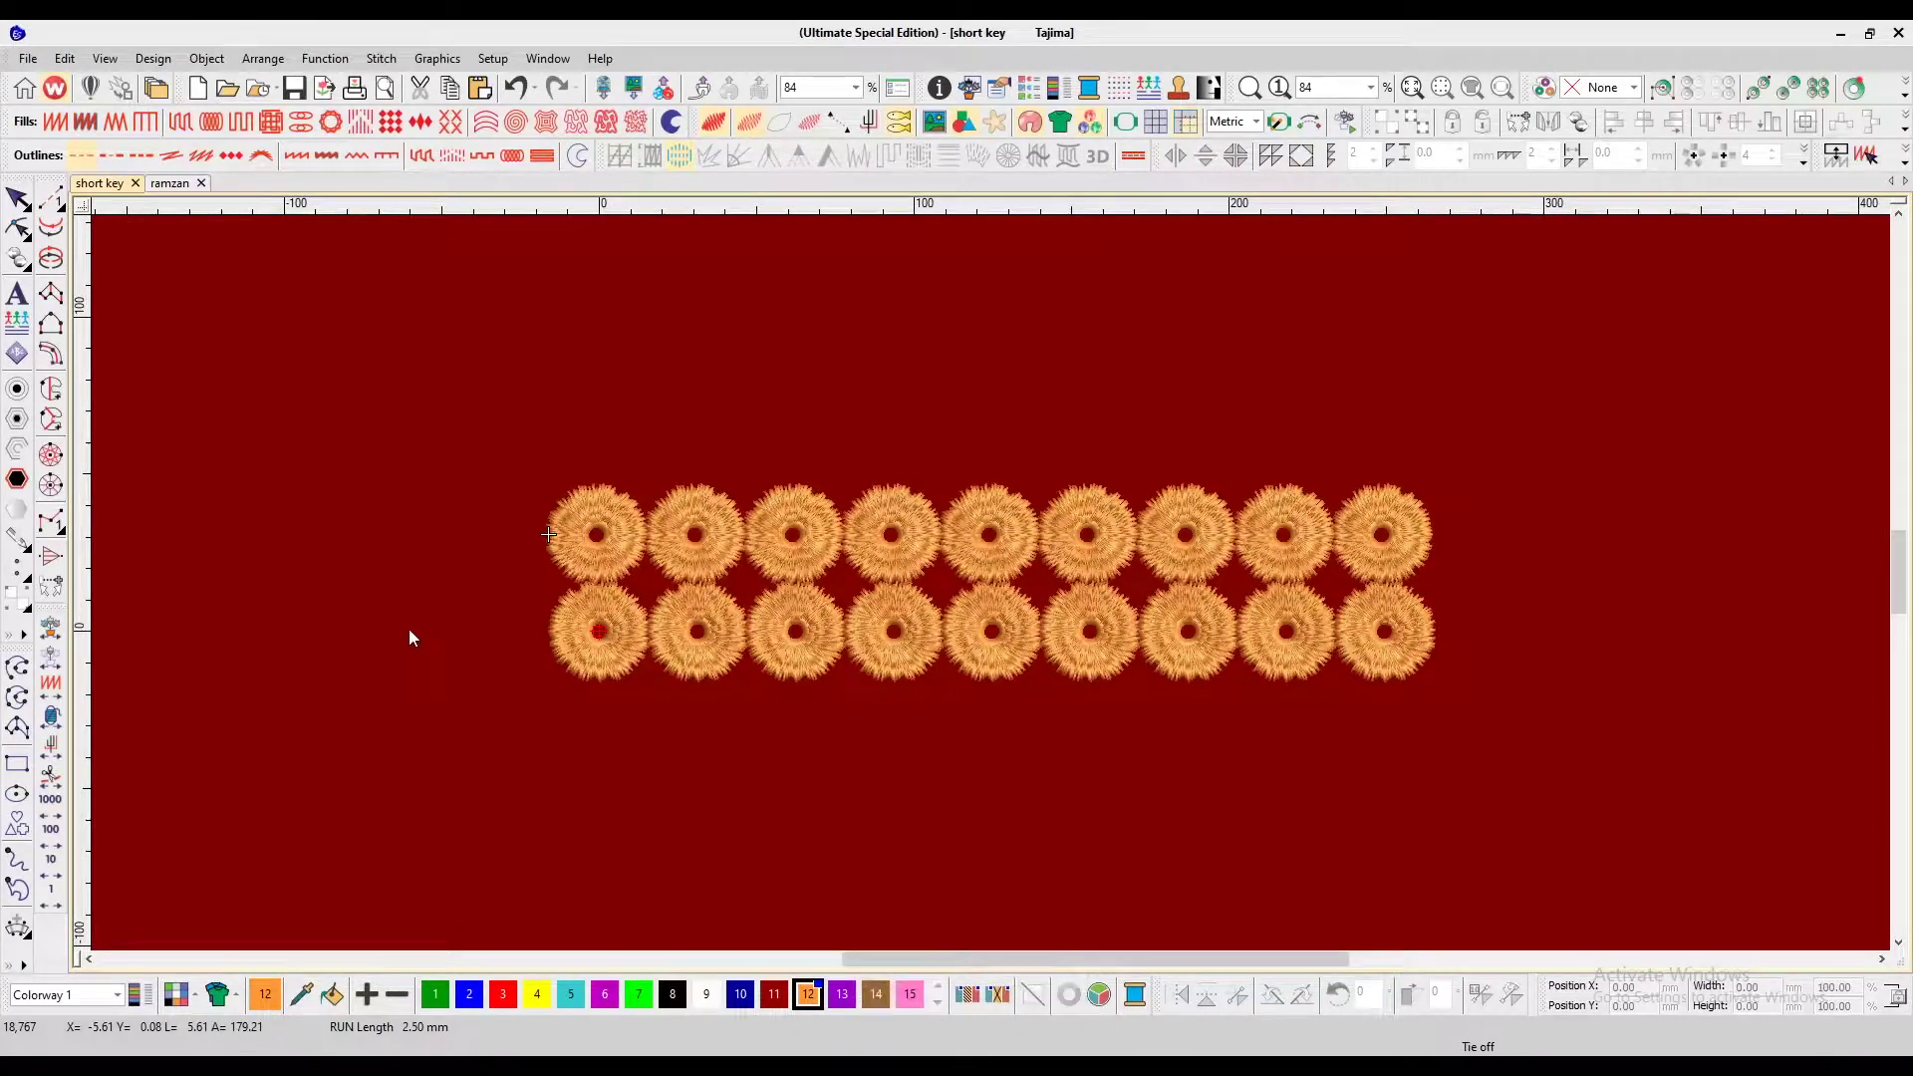
Copy the upper row of nine motifs about 31 mm straight up to form a third row
click(581, 576)
click(1211, 751)
drag(1511, 410, 668, 581)
drag(484, 611, 483, 607)
drag(886, 520, 894, 430)
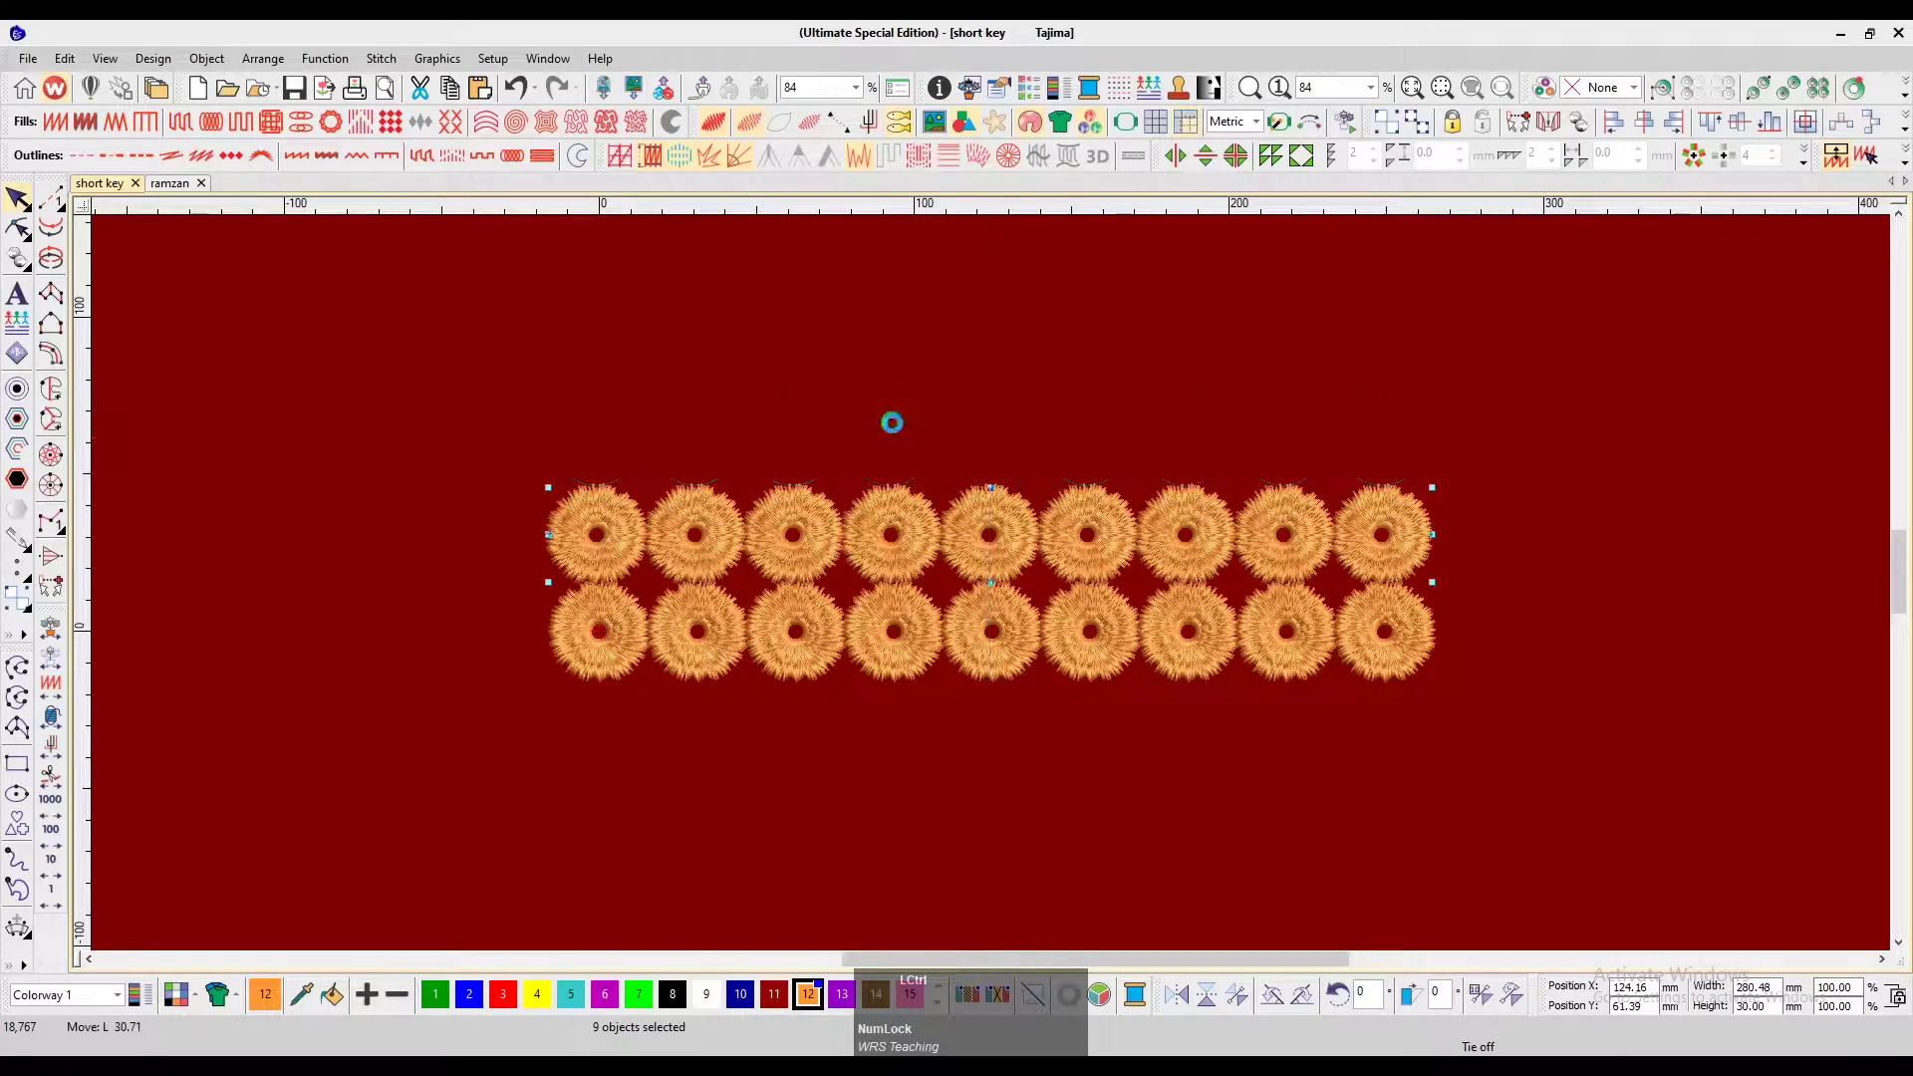
click(1580, 524)
Show the rows in the plain stitch view and mirror the third row of nine motifs horizontally
scroll(954, 445, up, 2)
scroll(1108, 504, left, 3)
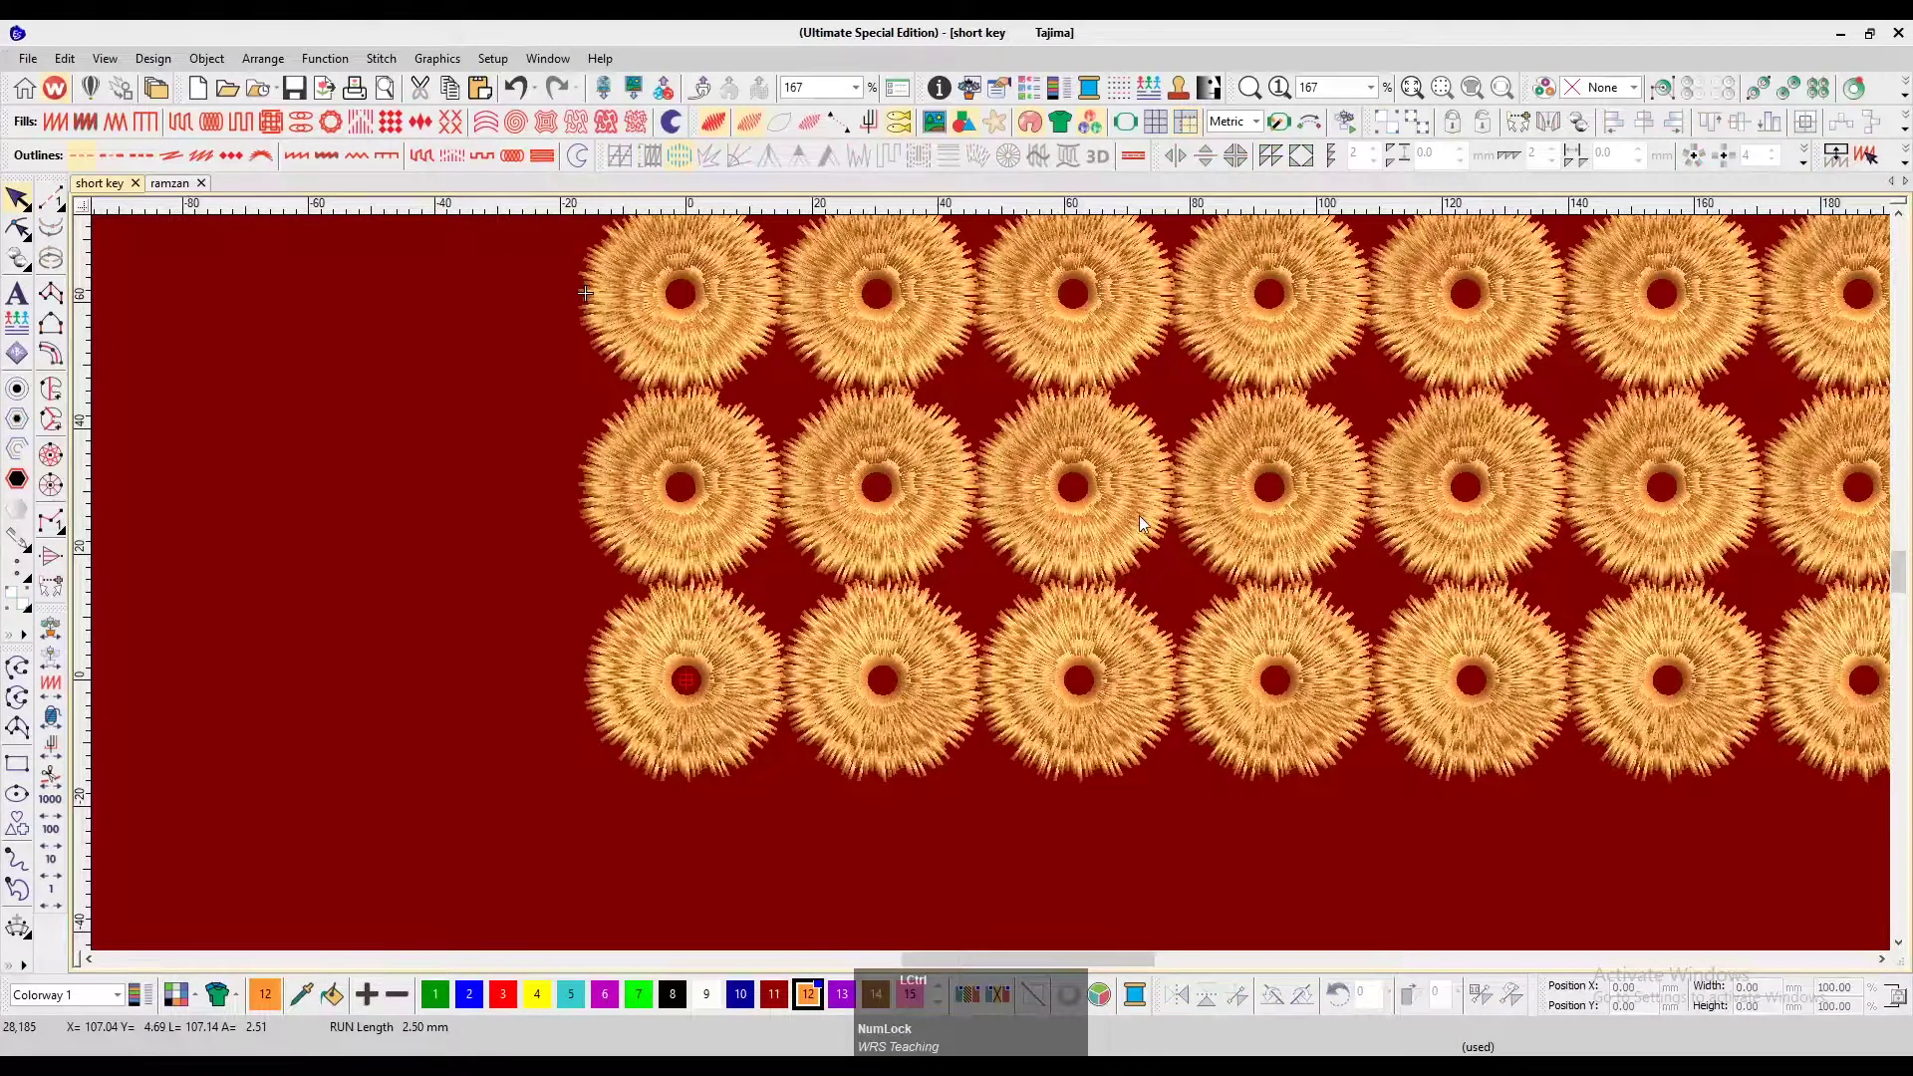
scroll(938, 528, up, 2)
scroll(877, 568, up, 1)
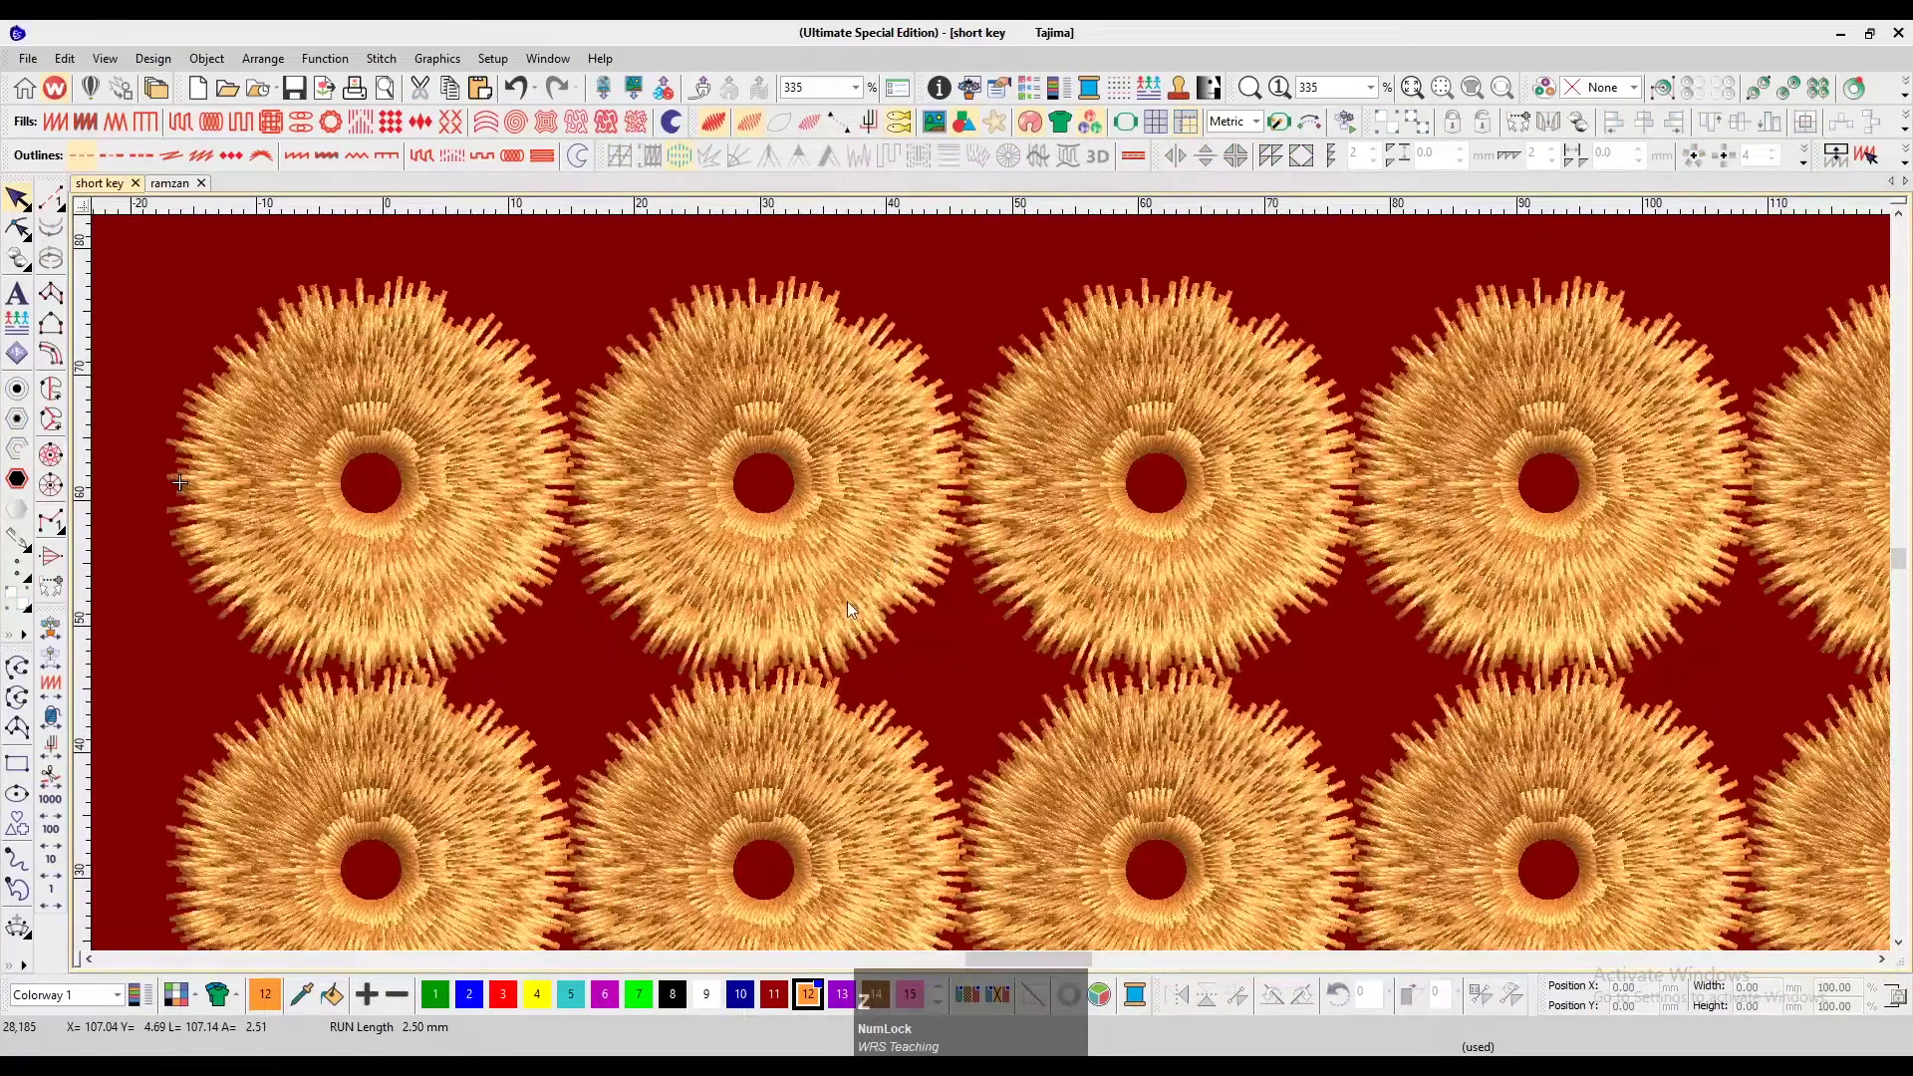
scroll(847, 599, down, 2)
scroll(954, 598, left, 4)
key(t)
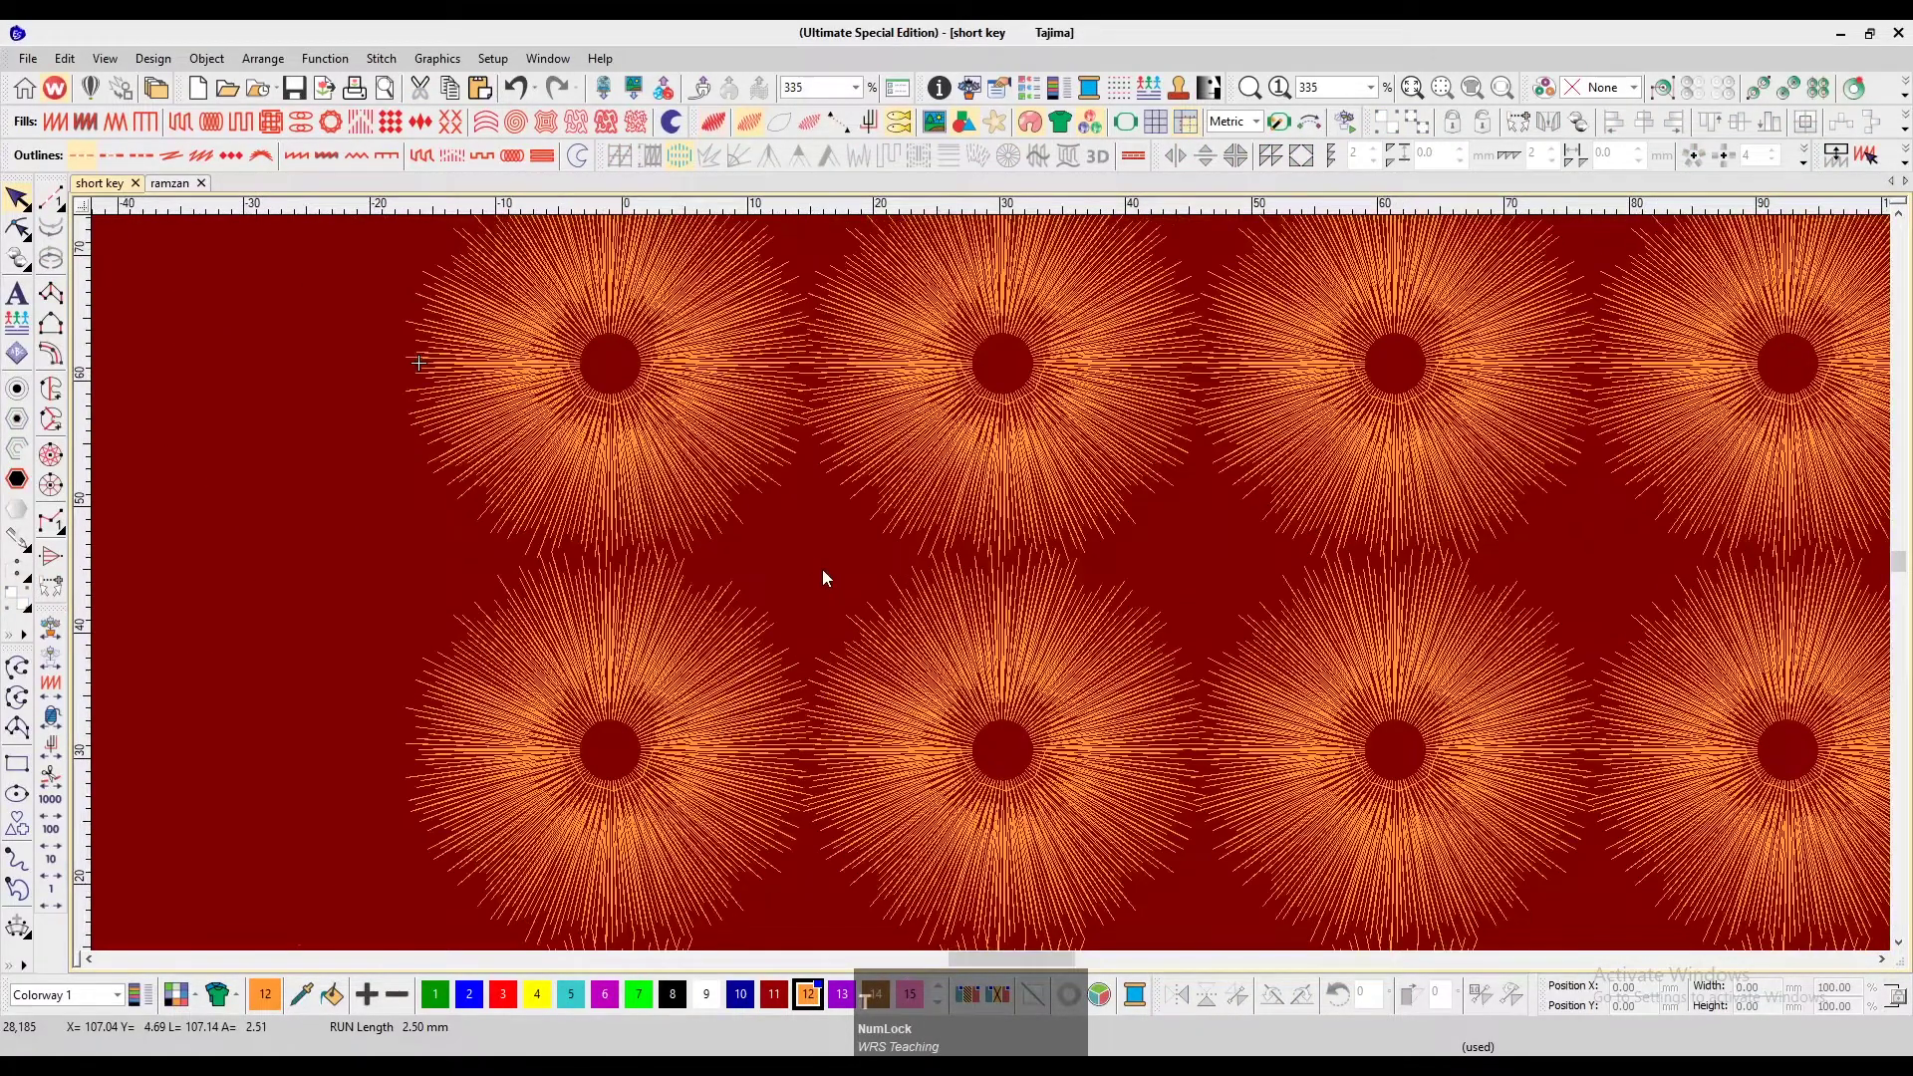
scroll(823, 577, down, 4)
click(1049, 528)
drag(1547, 418, 481, 590)
key(ctrl+1)
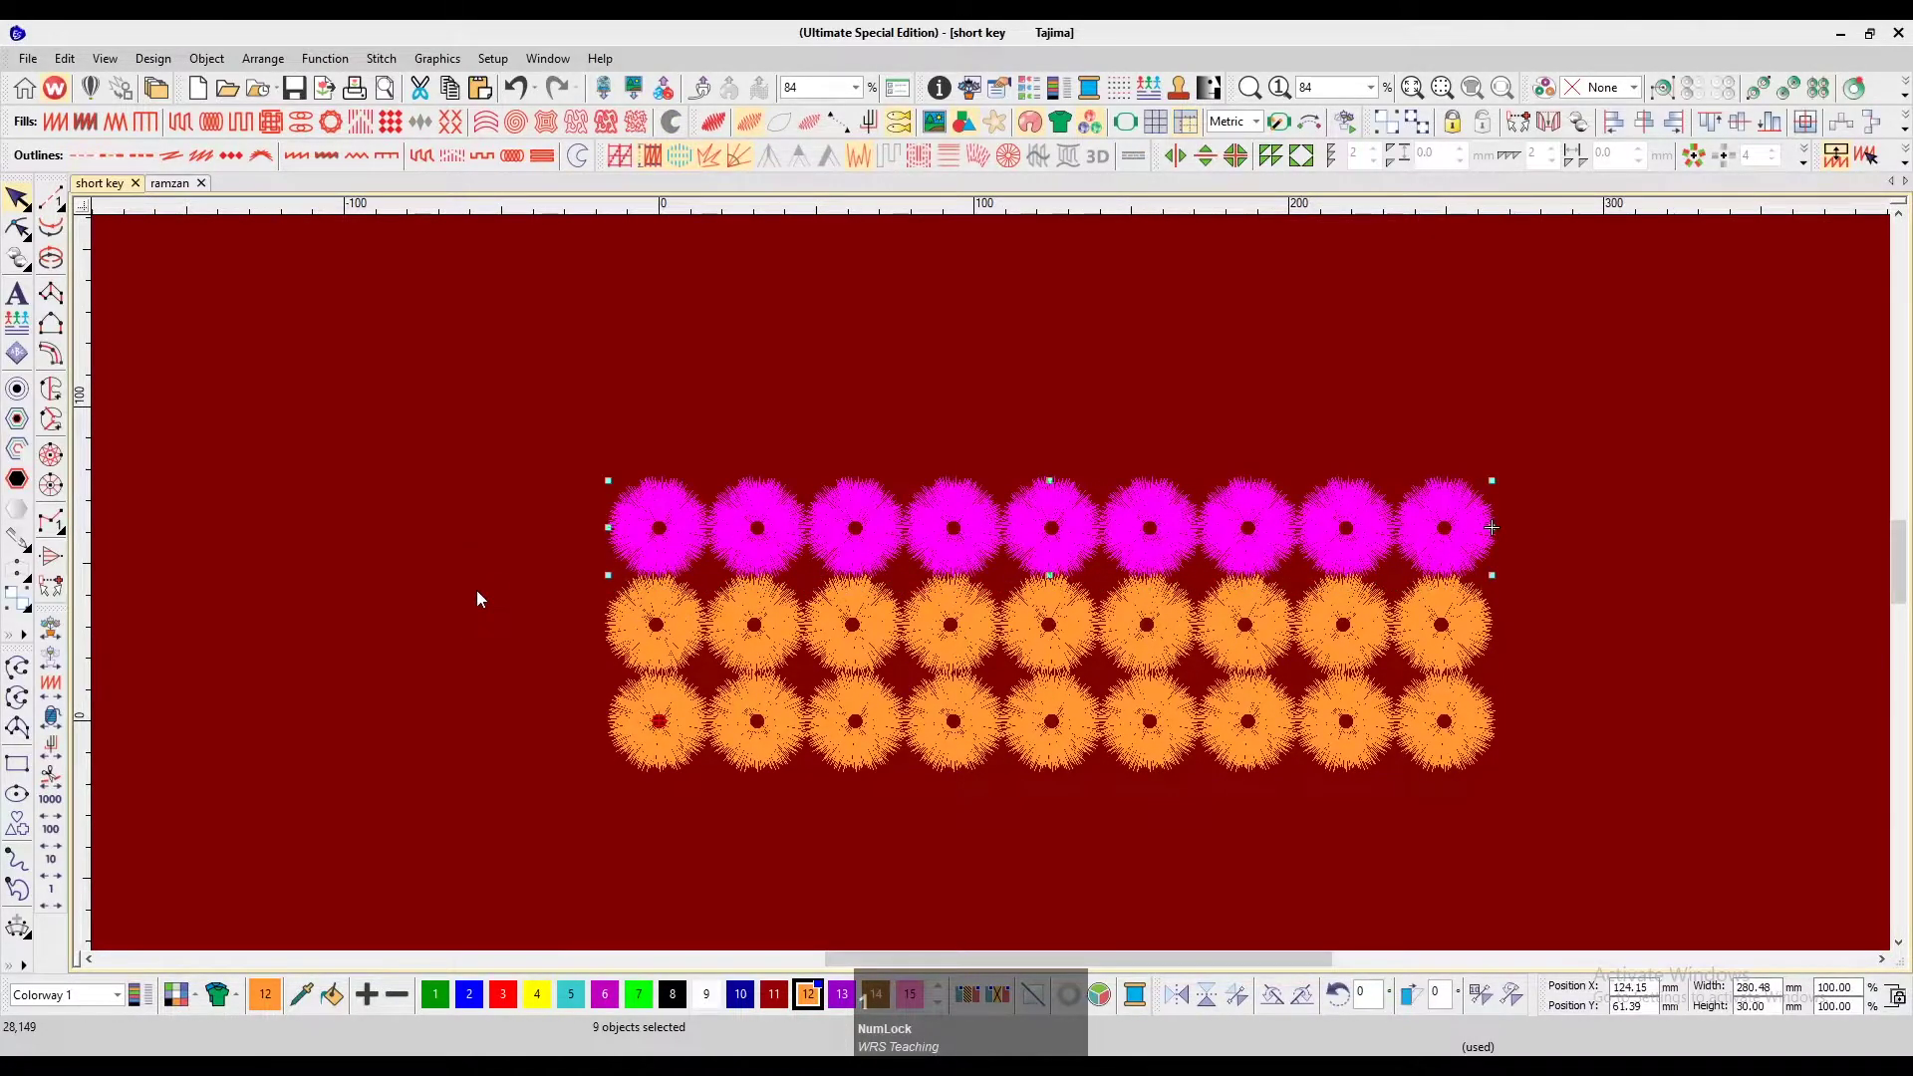
click(477, 591)
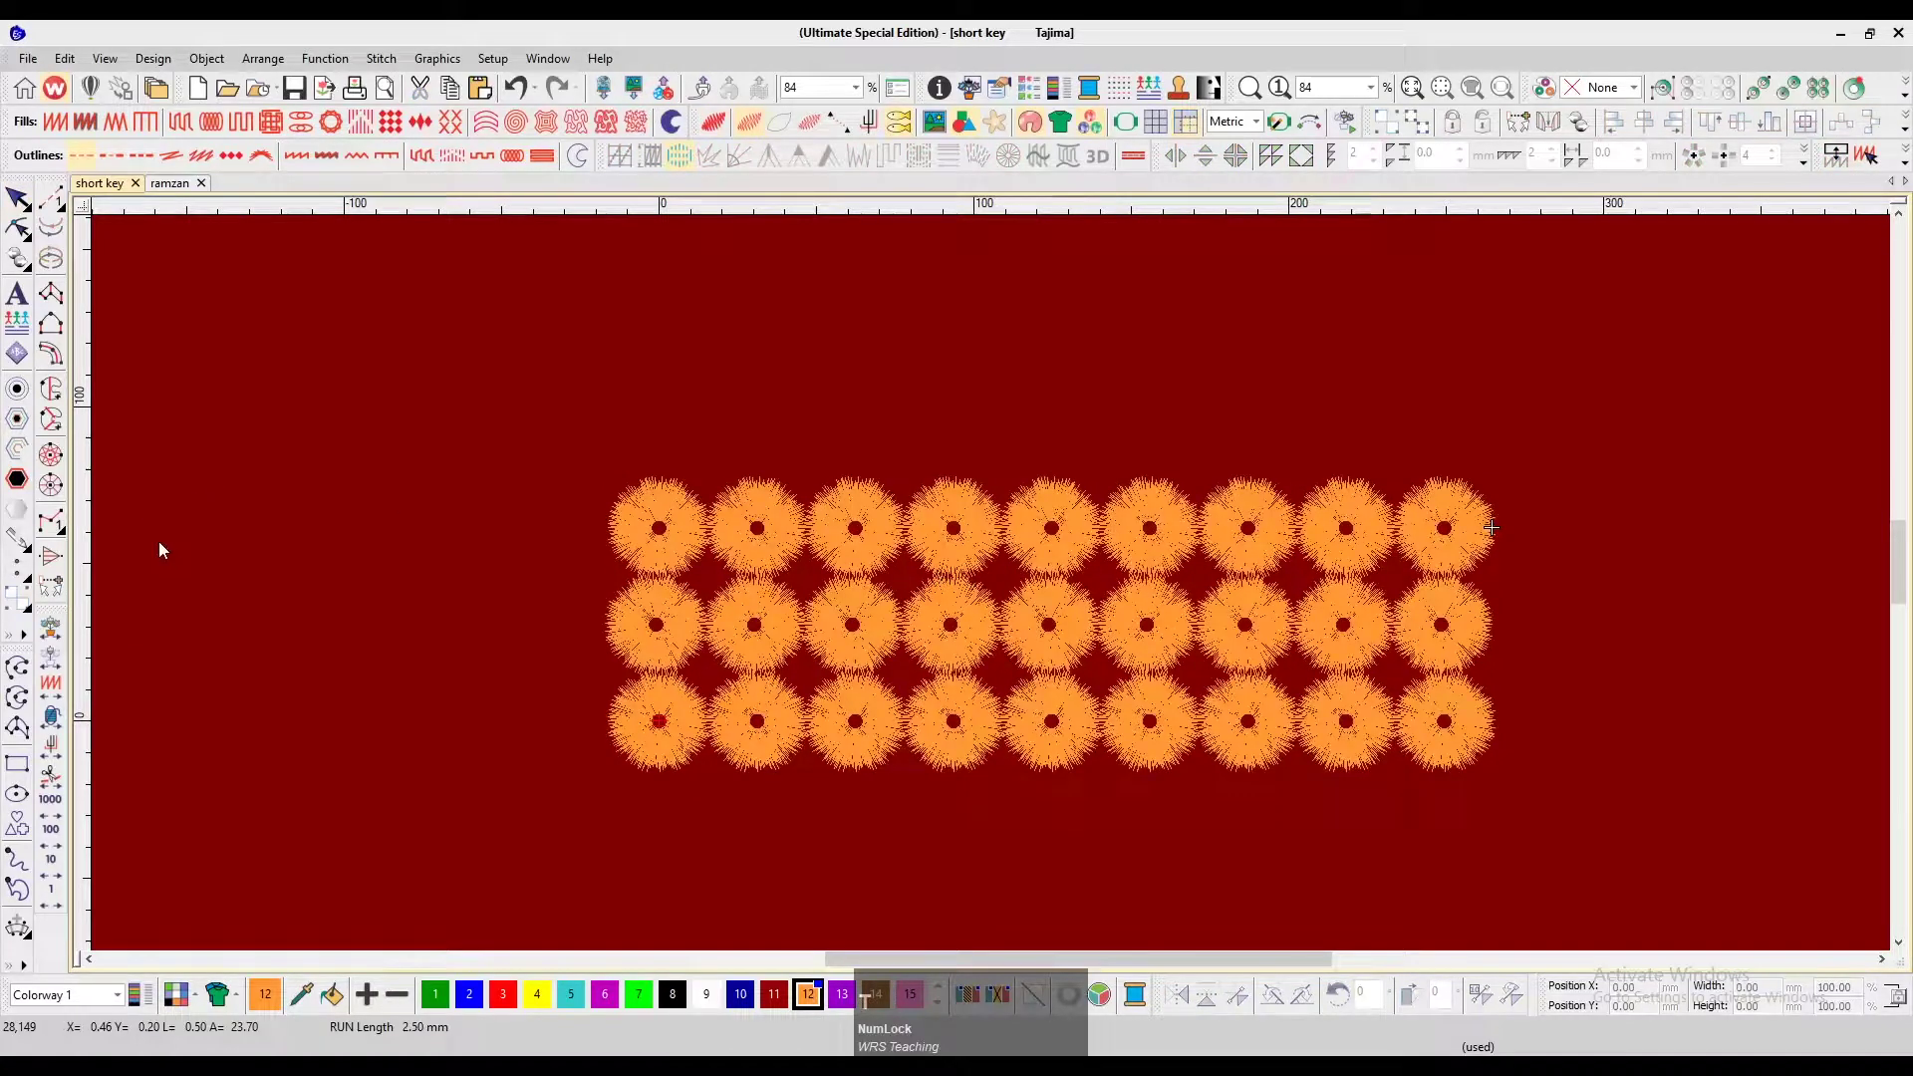
Digitize a connecting run from the second row's left end around its first hole, up to the third row's hole and out to its left edge
key(Up)
key(Up)
key(Up)
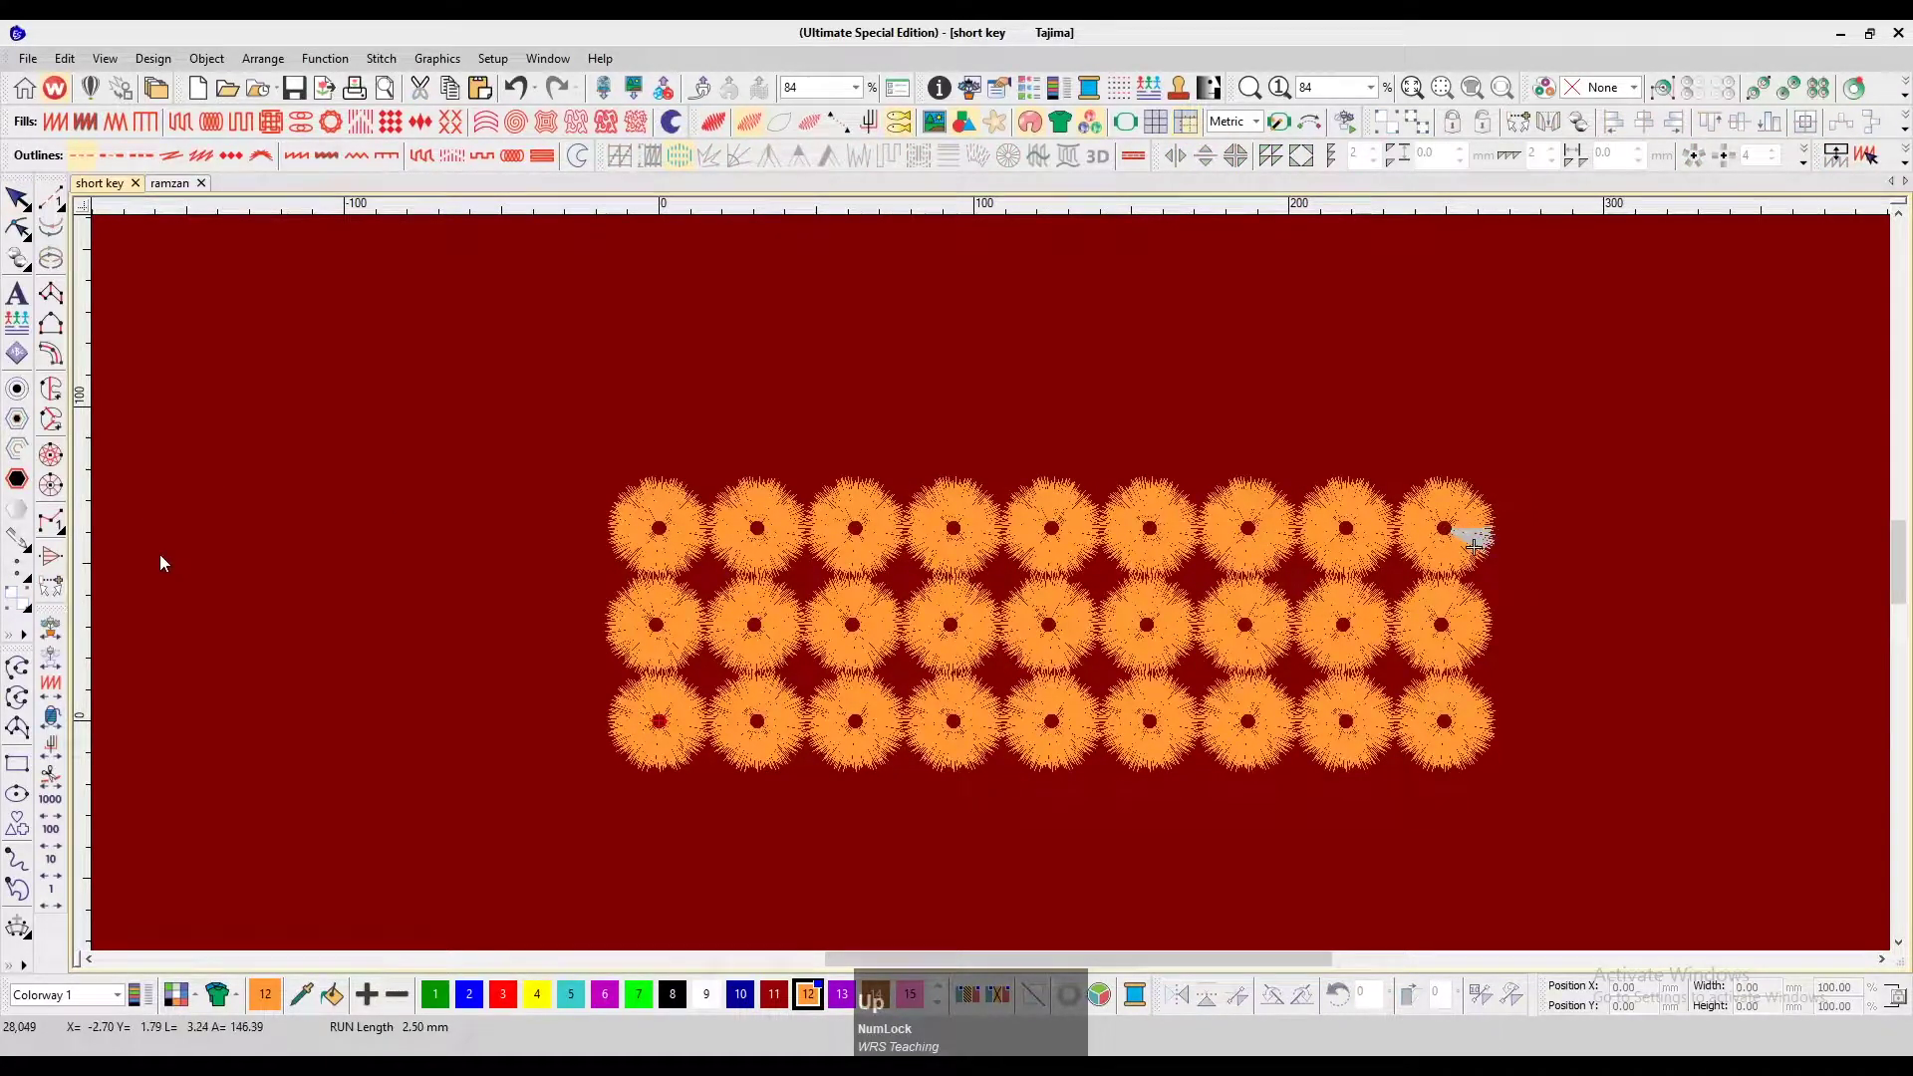
right_click(49, 777)
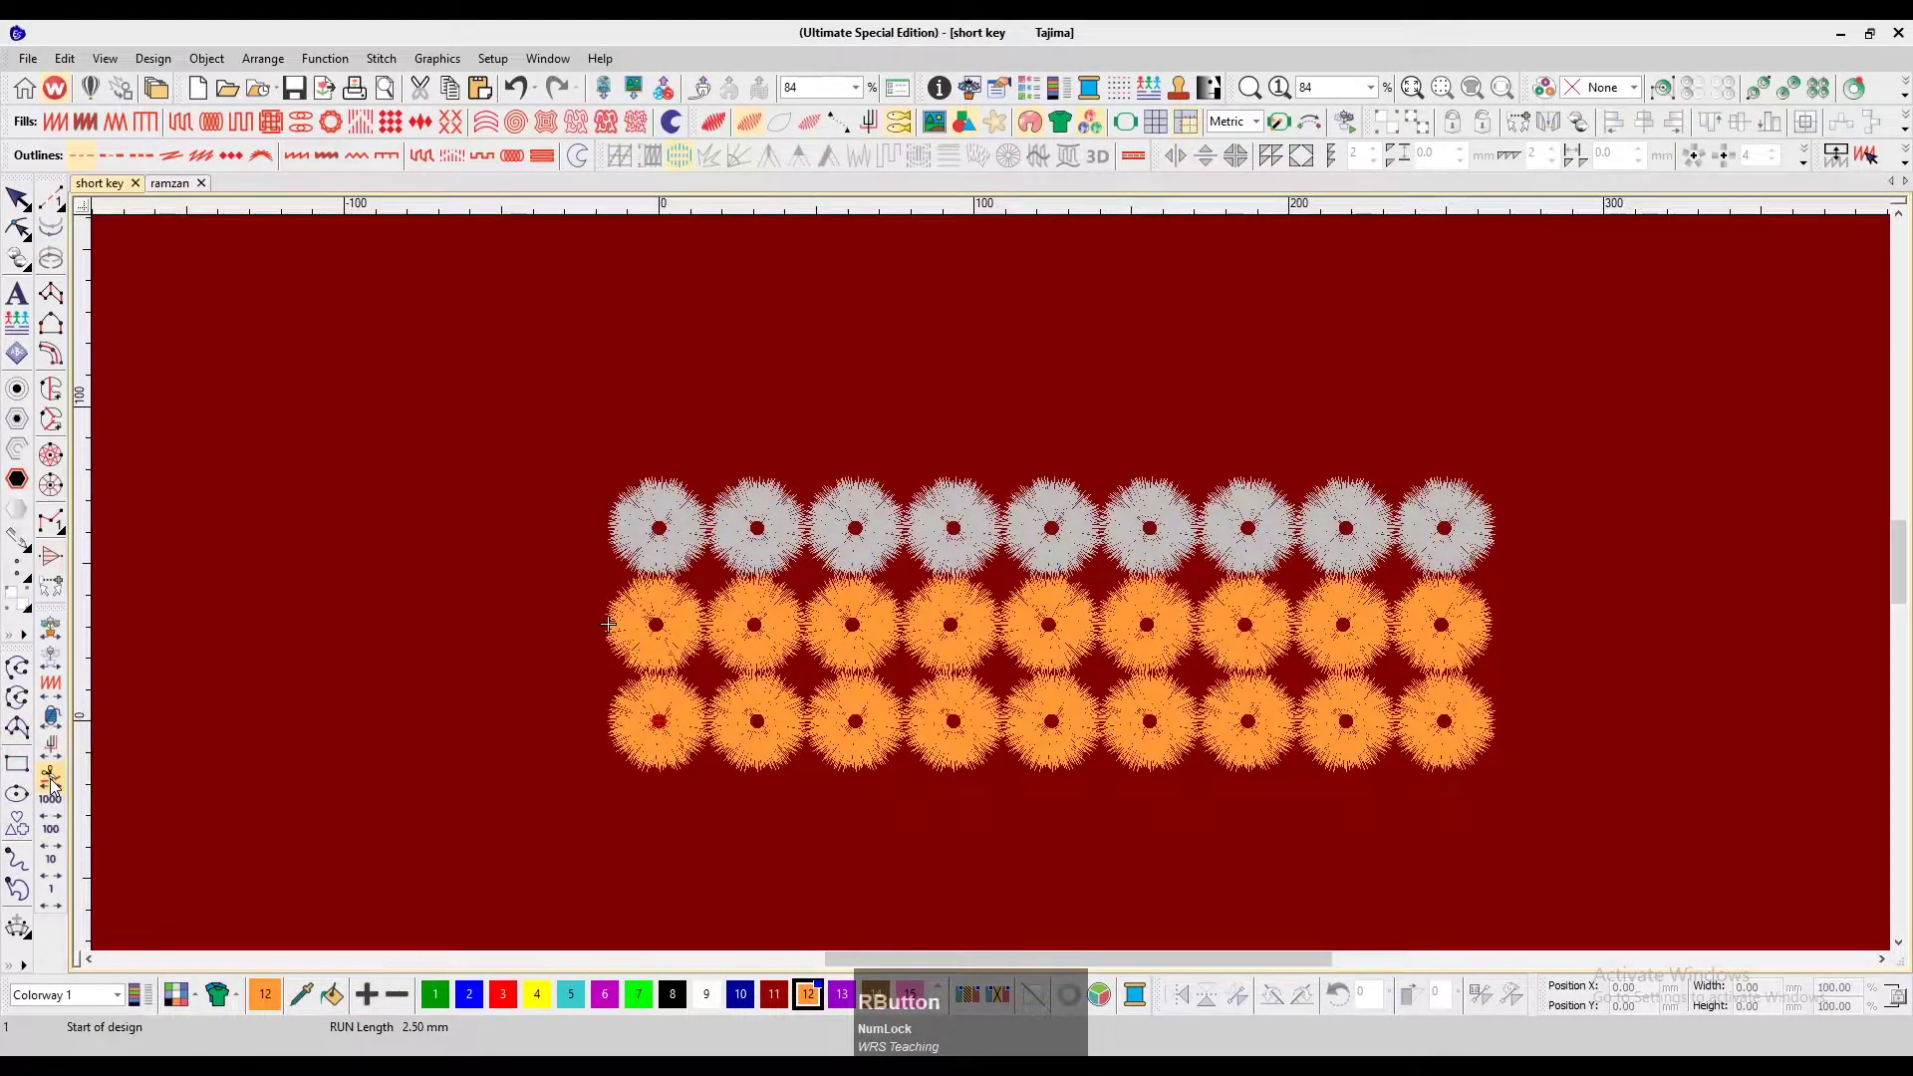
key(z)
key(z)
key(z)
key(z)
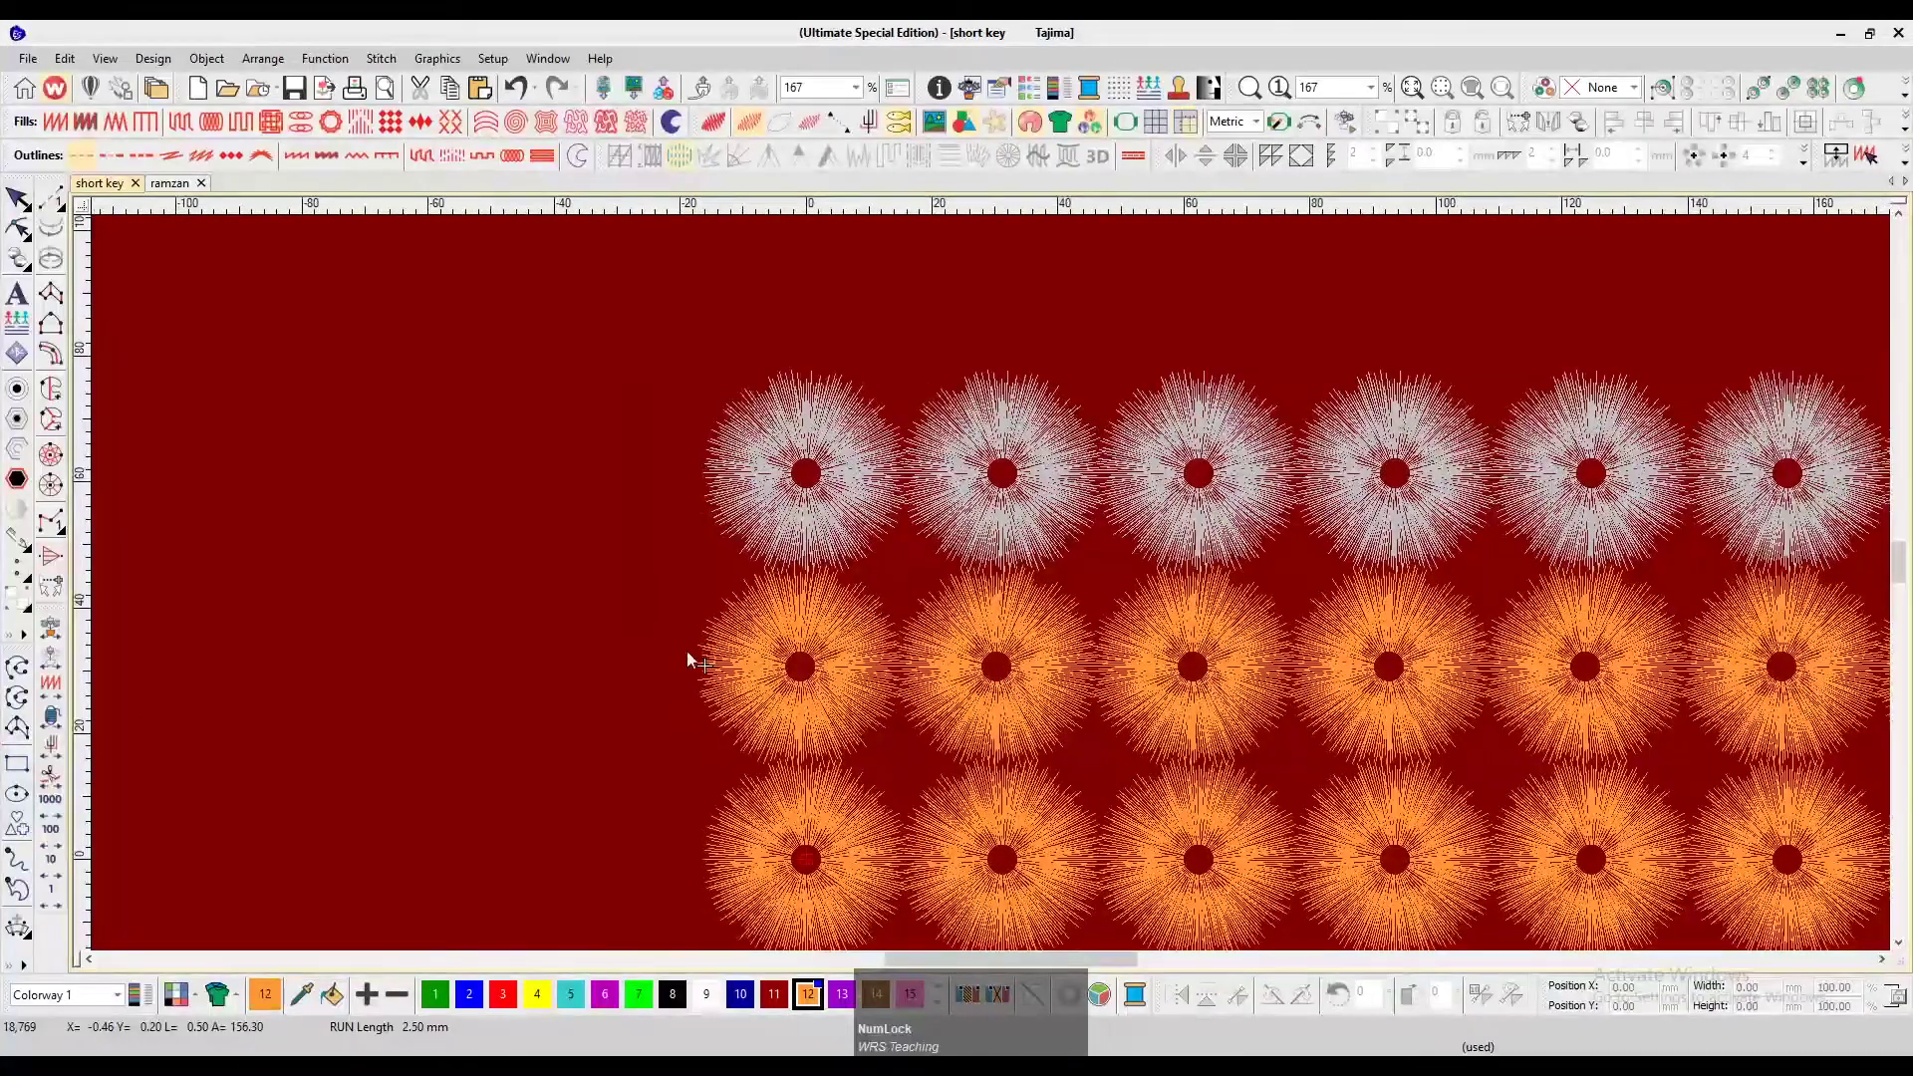
key(n)
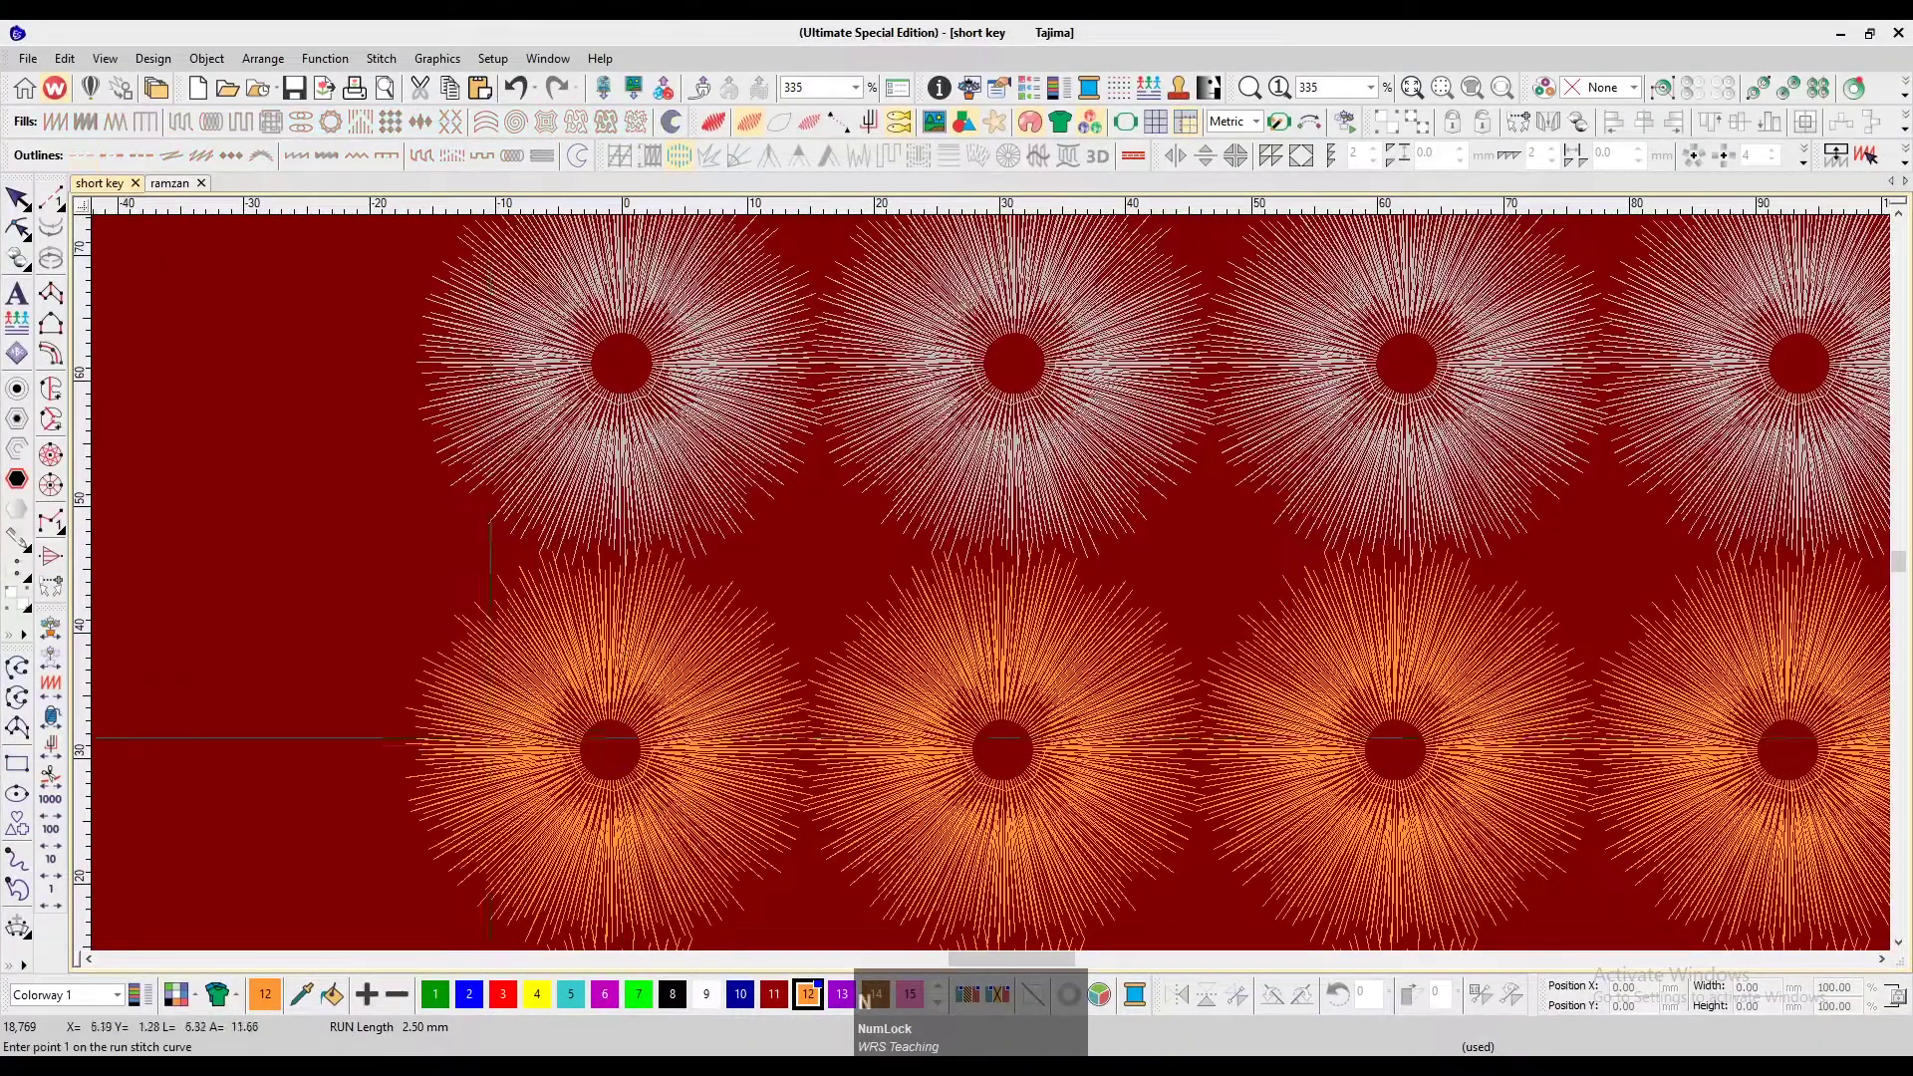
click(419, 748)
click(418, 748)
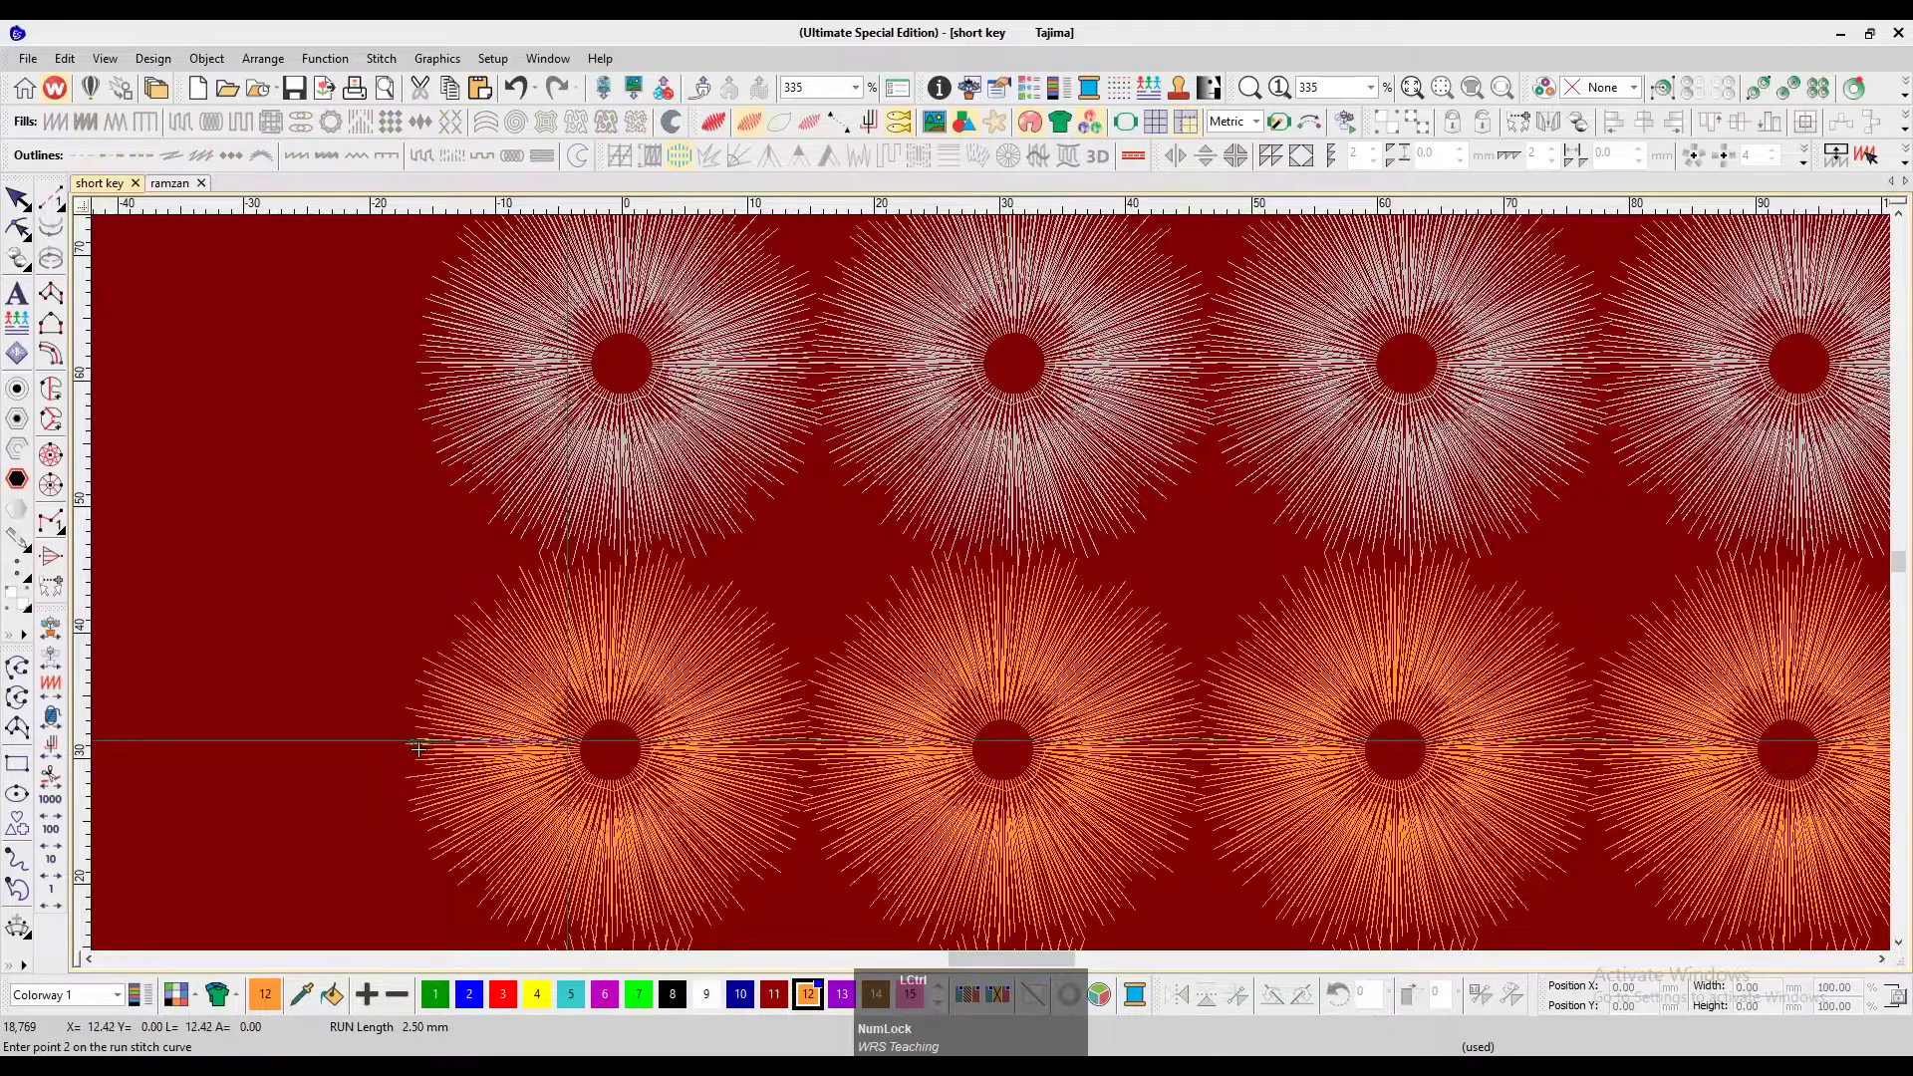
right_click(418, 748)
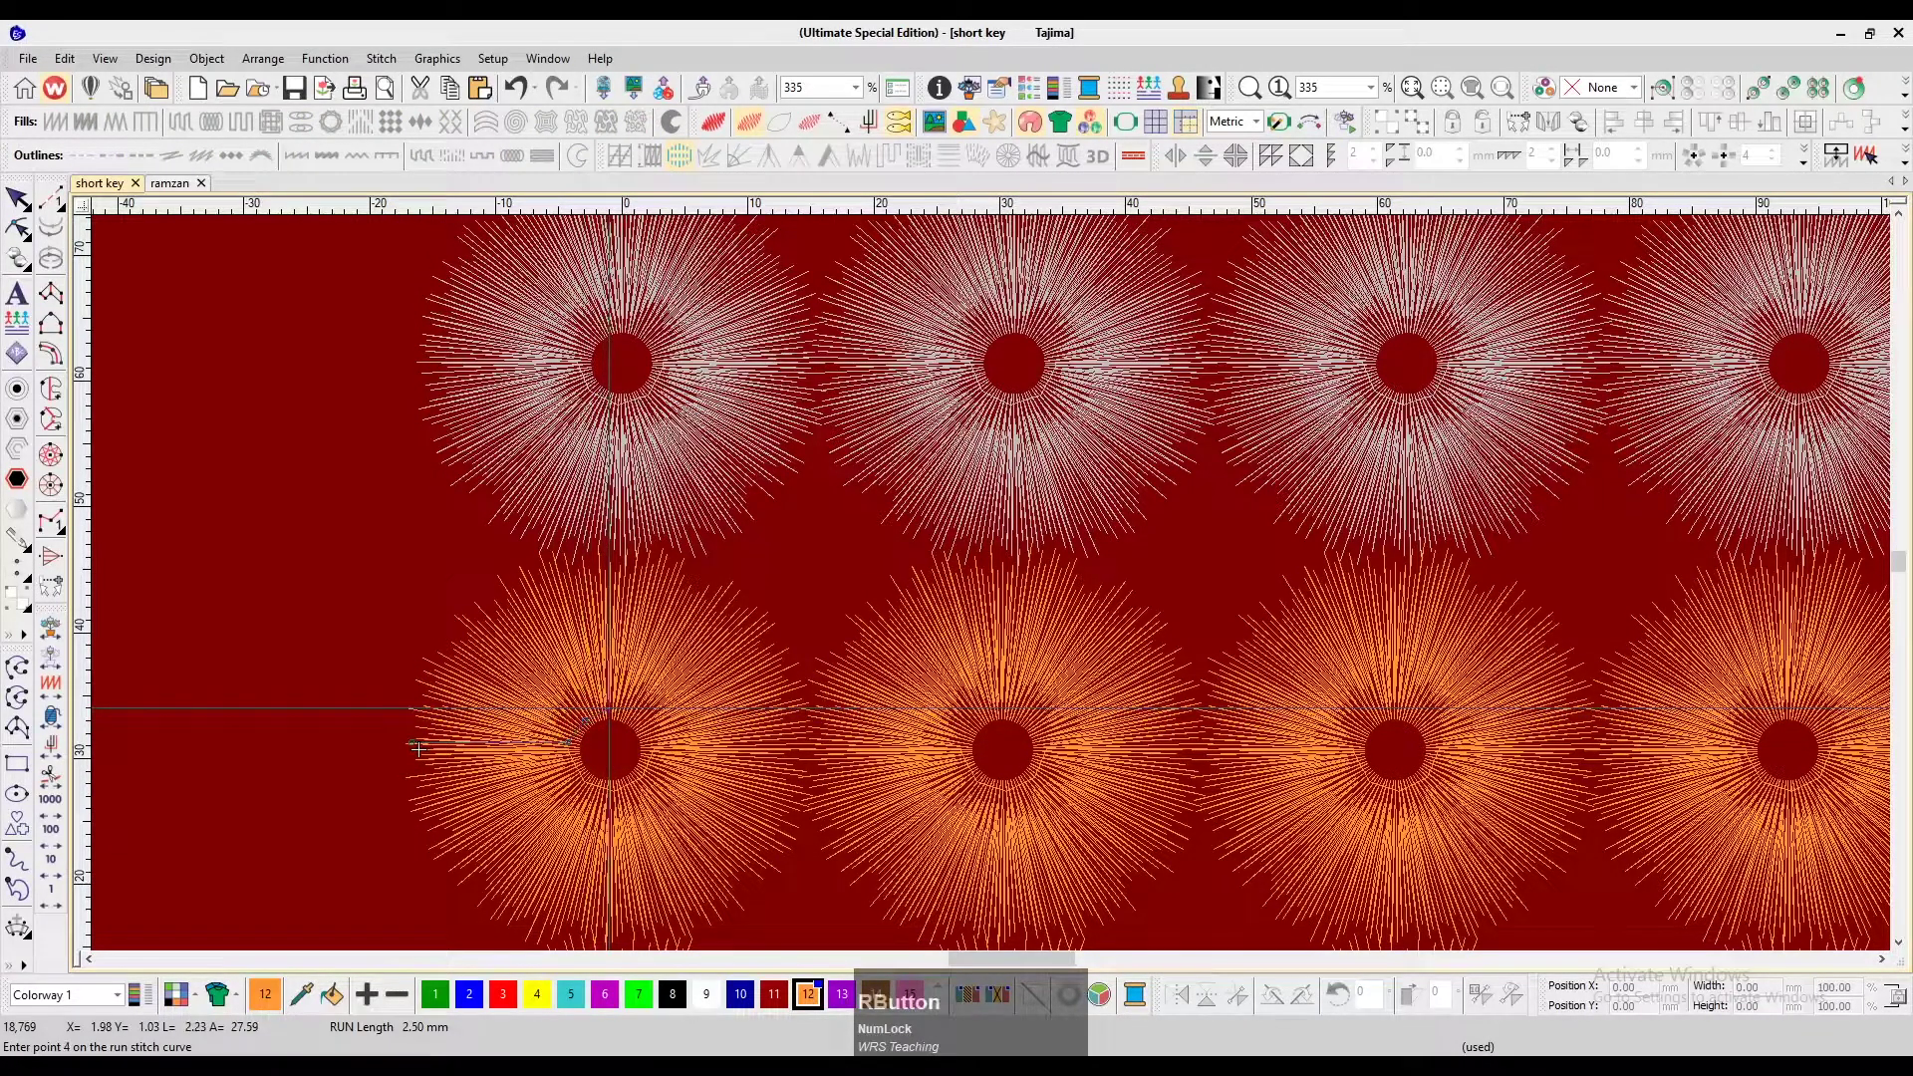
ctrl+click(418, 748)
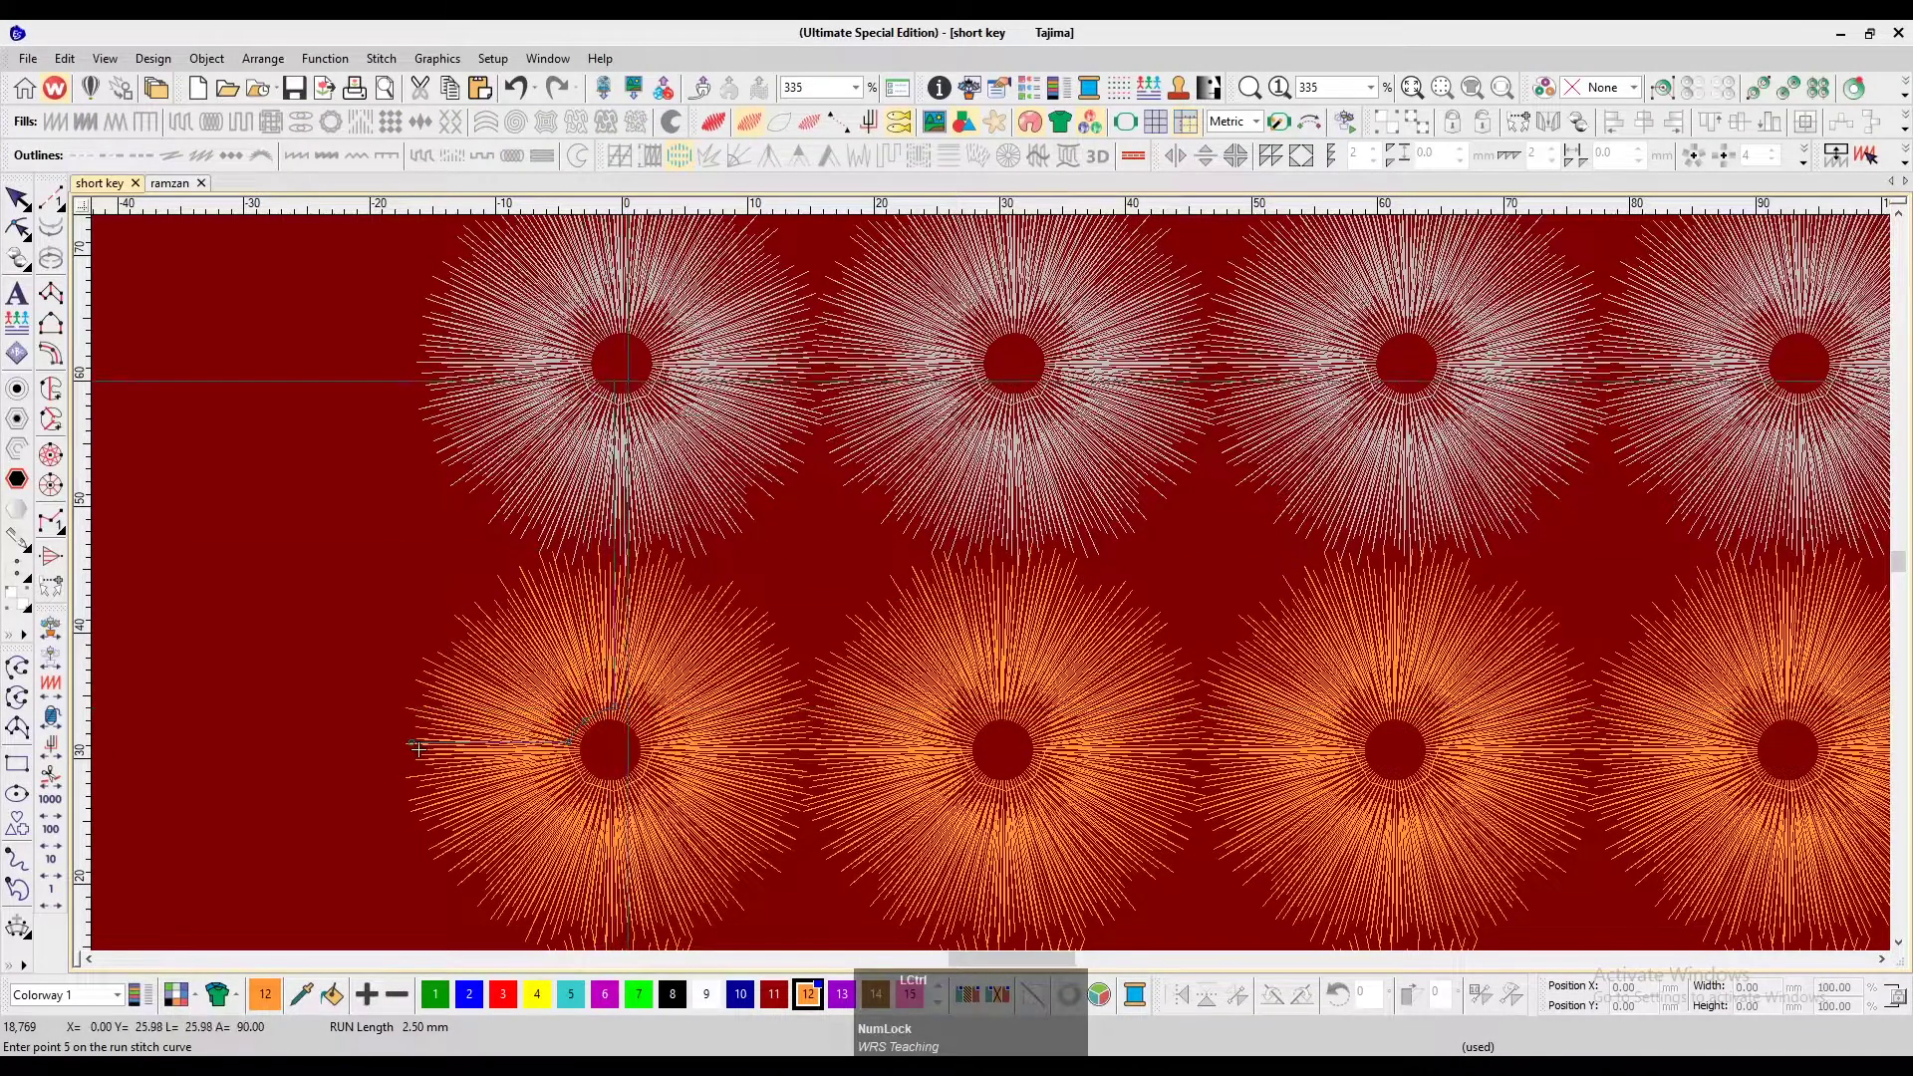
ctrl+click(616, 406)
right_click(586, 392)
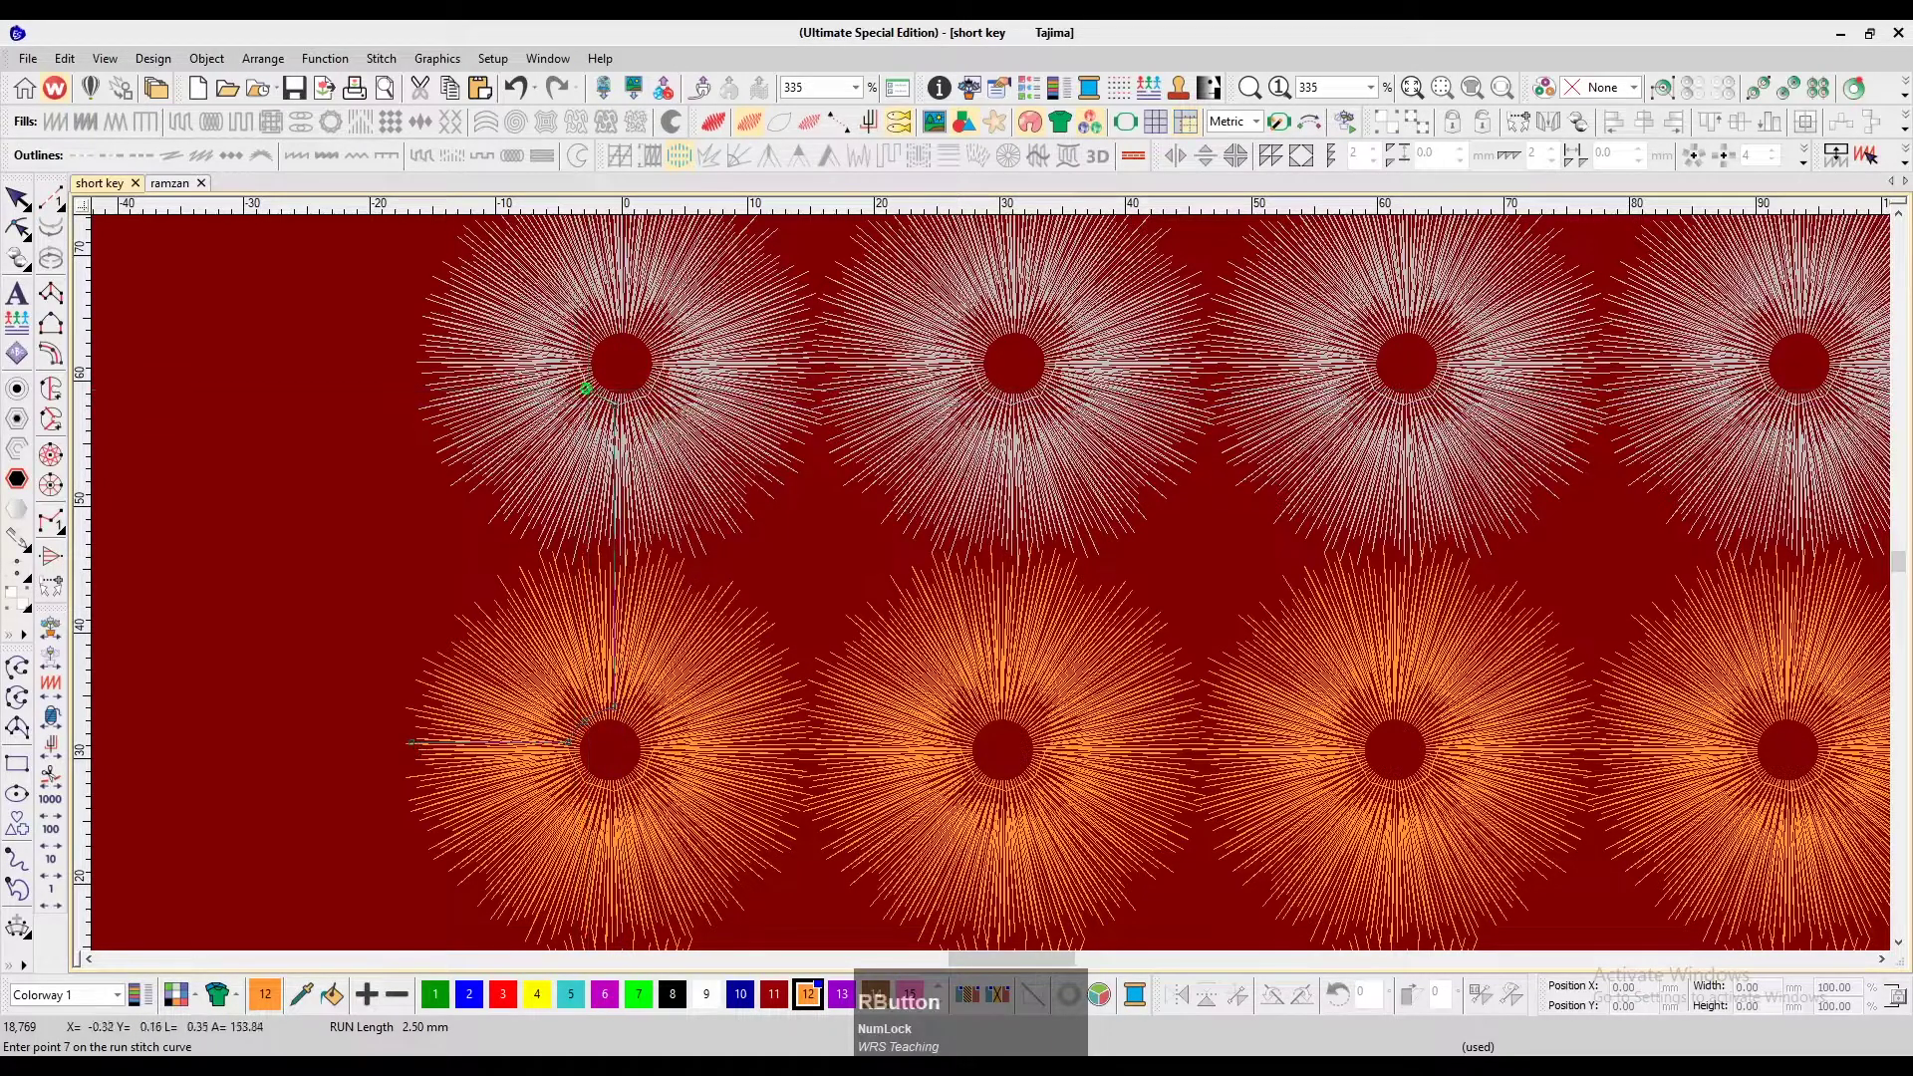
click(573, 364)
key(Return)
scroll(885, 434, down, 5)
key(Escape)
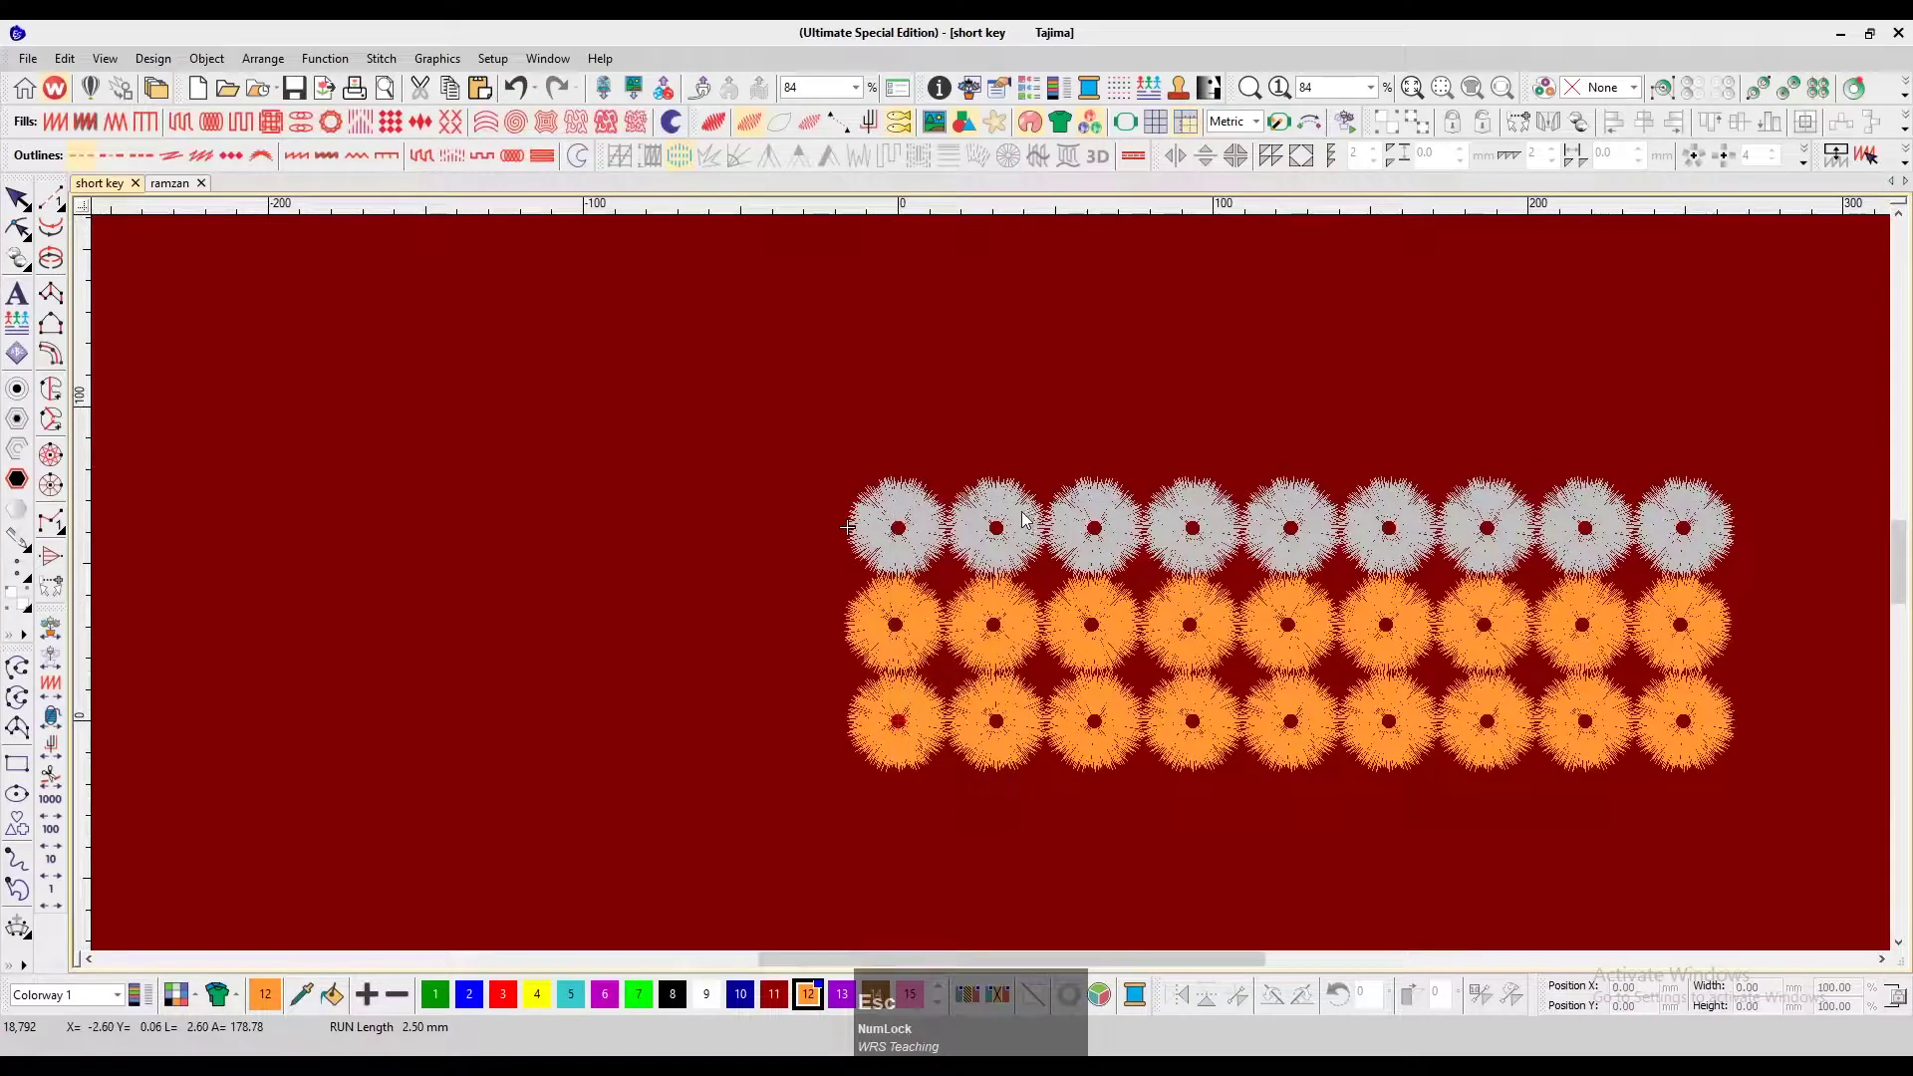
Delete all nine motifs of the third row, keeping only the connecting run above the second row
click(971, 523)
key(Delete)
key(Delete)
key(Delete)
key(Delete)
key(Delete)
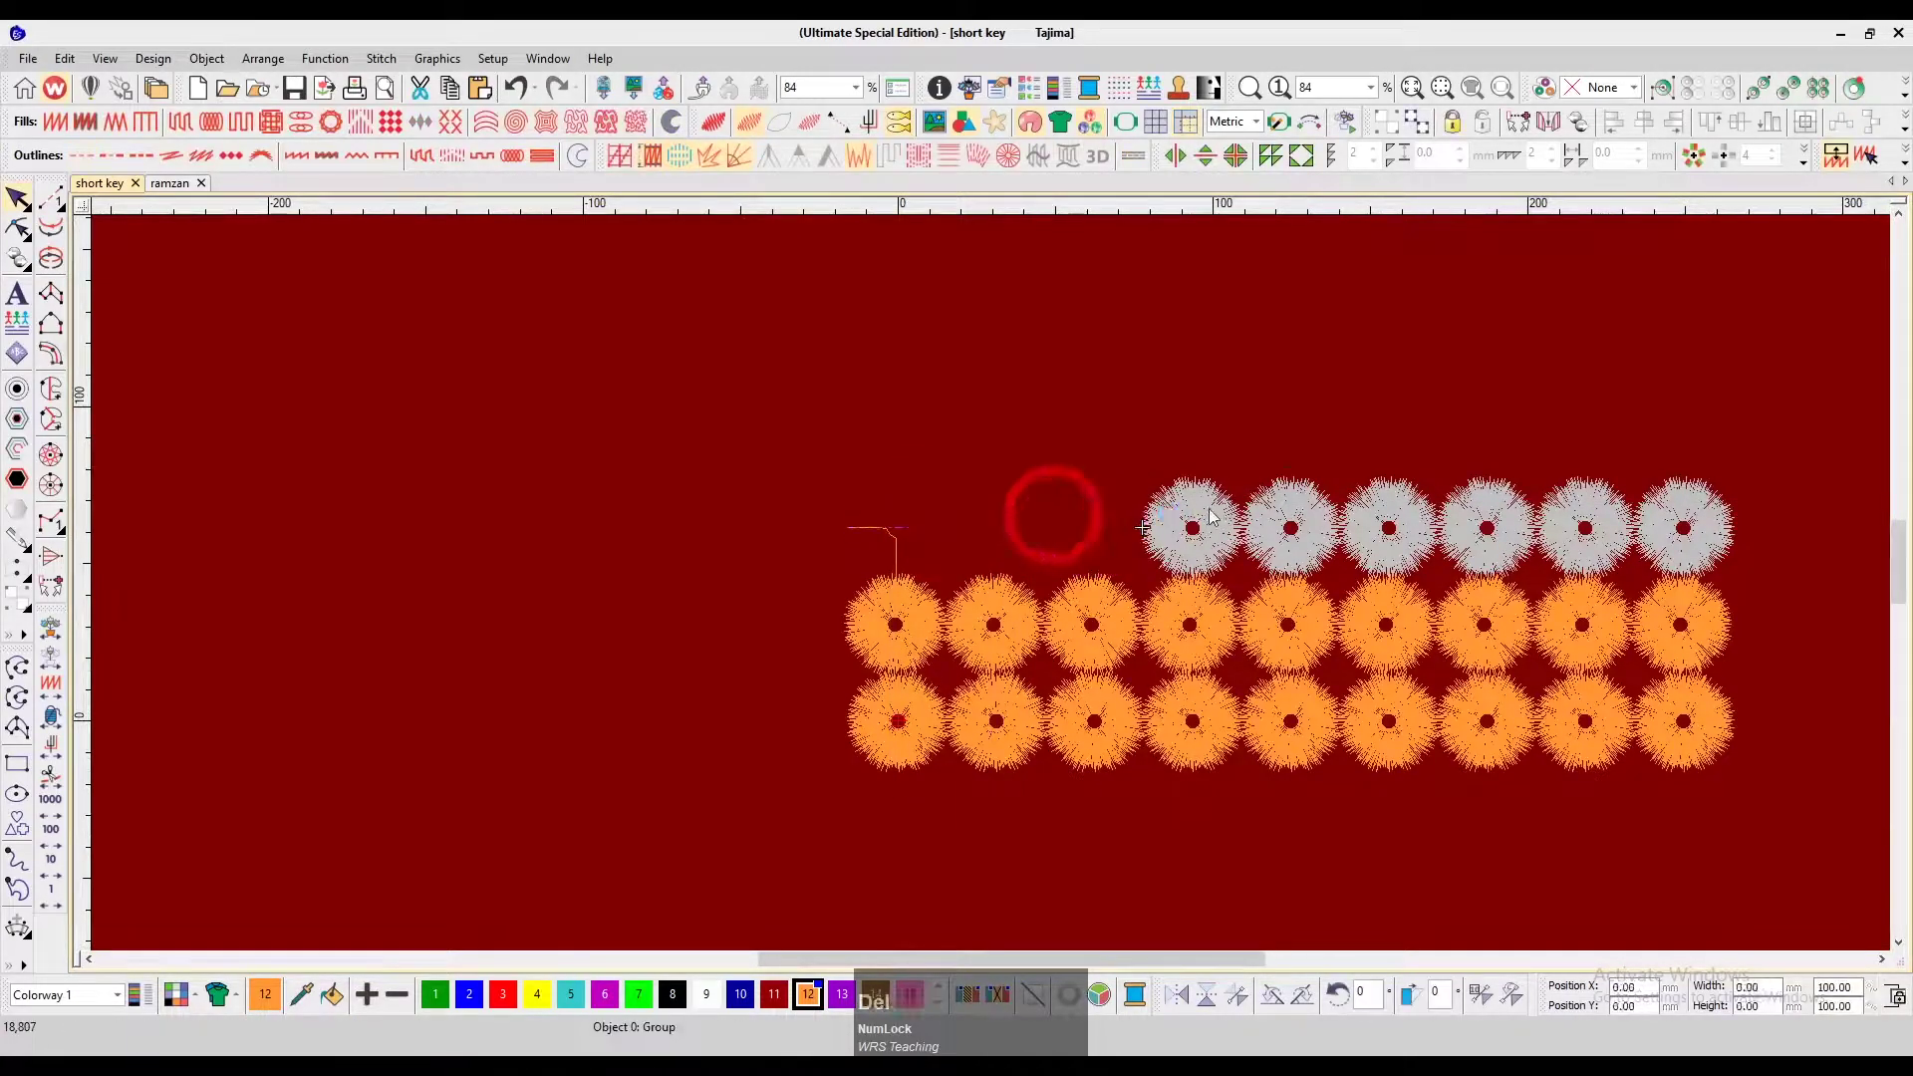
key(Delete)
key(Delete)
key(Delete)
key(Delete)
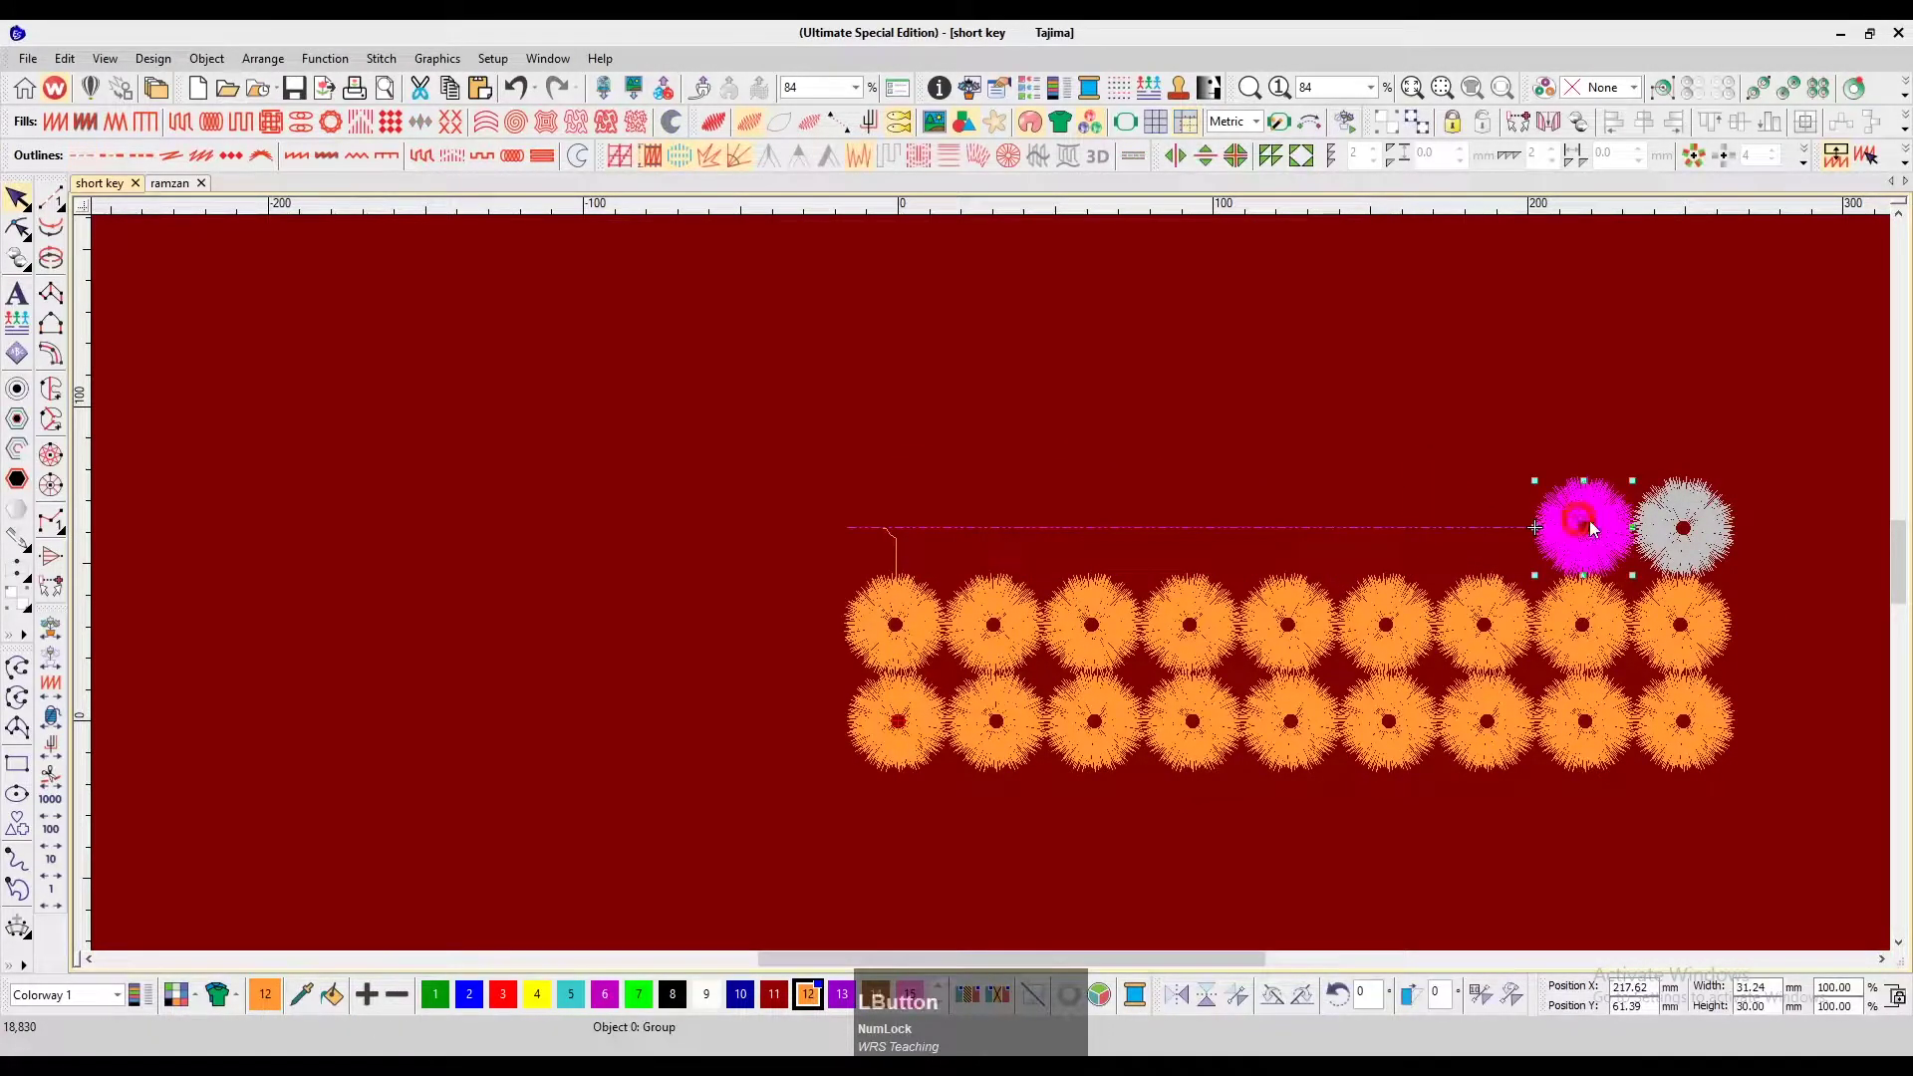
scroll(1073, 548, down, 1)
click(1251, 516)
Copy both rows together with their connecting runs about 61 mm straight up
scroll(1258, 527, up, 1)
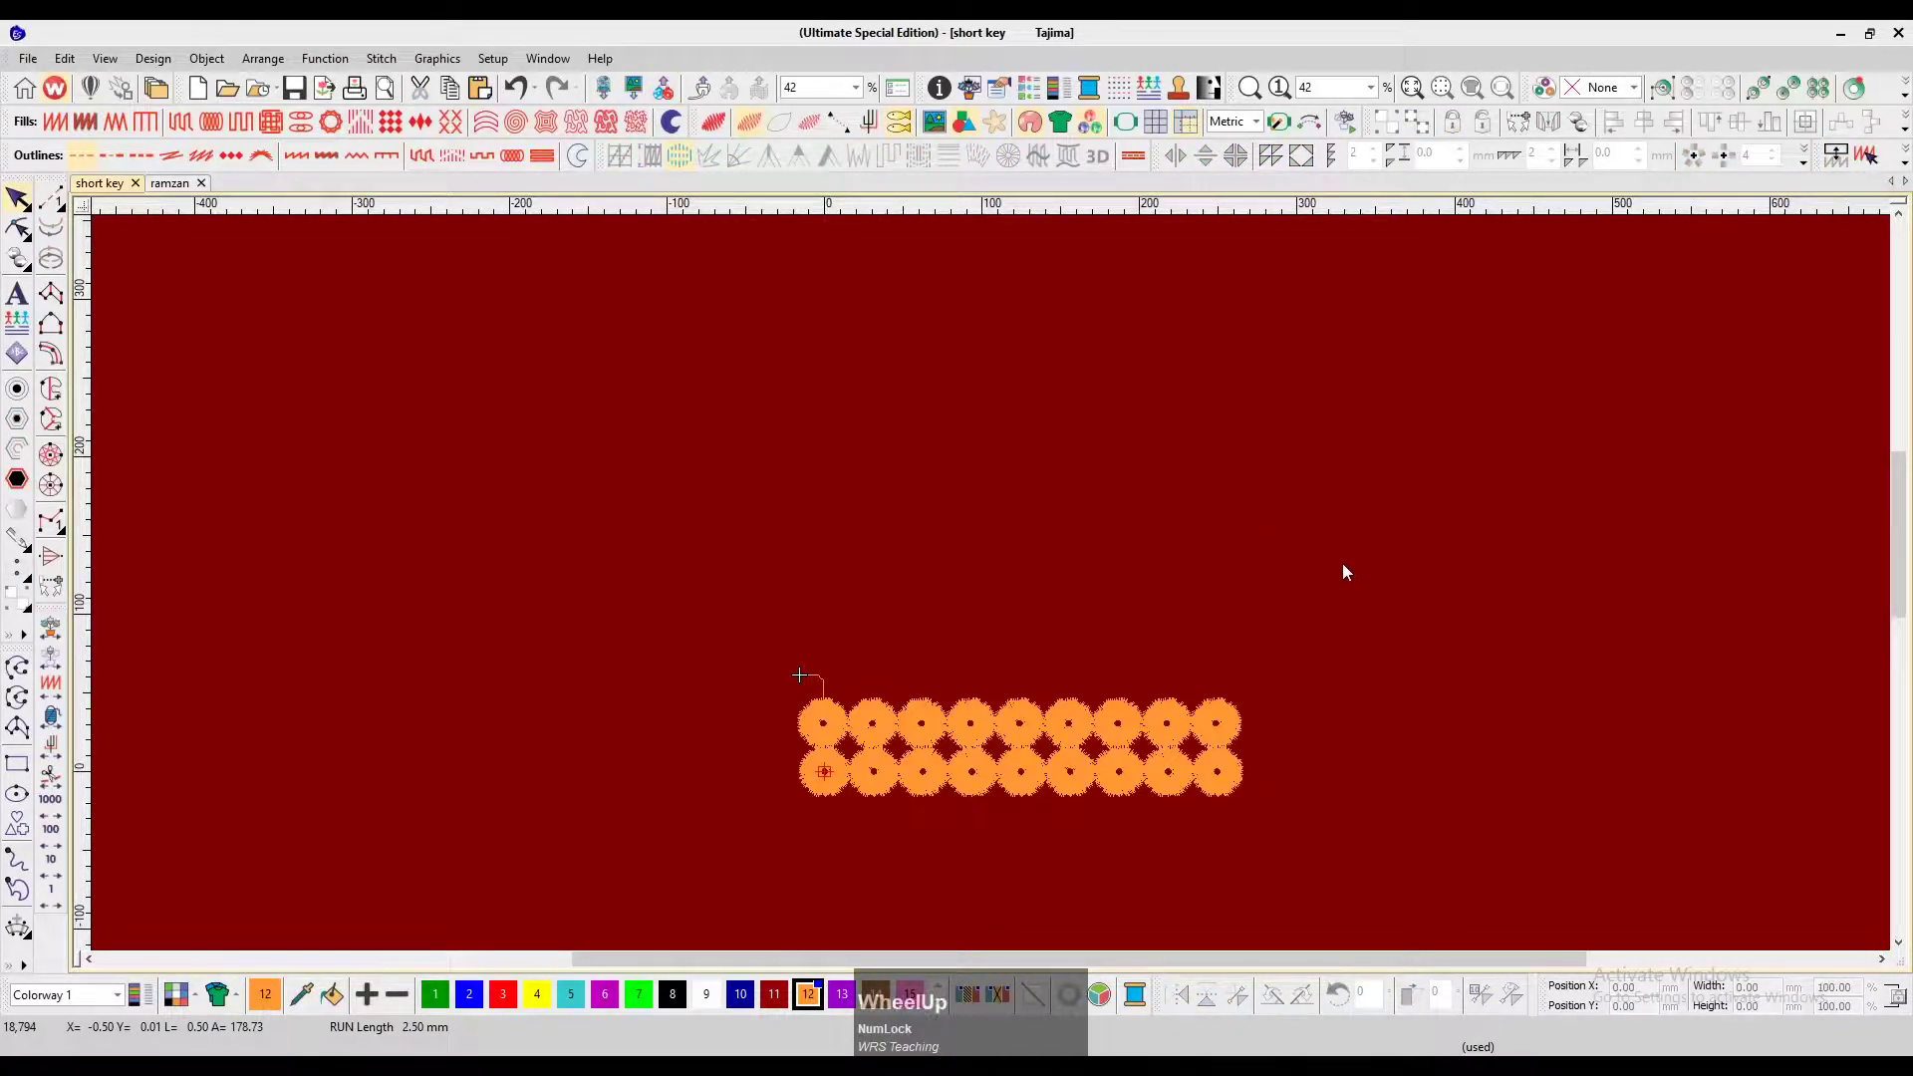
drag(1349, 538, 638, 851)
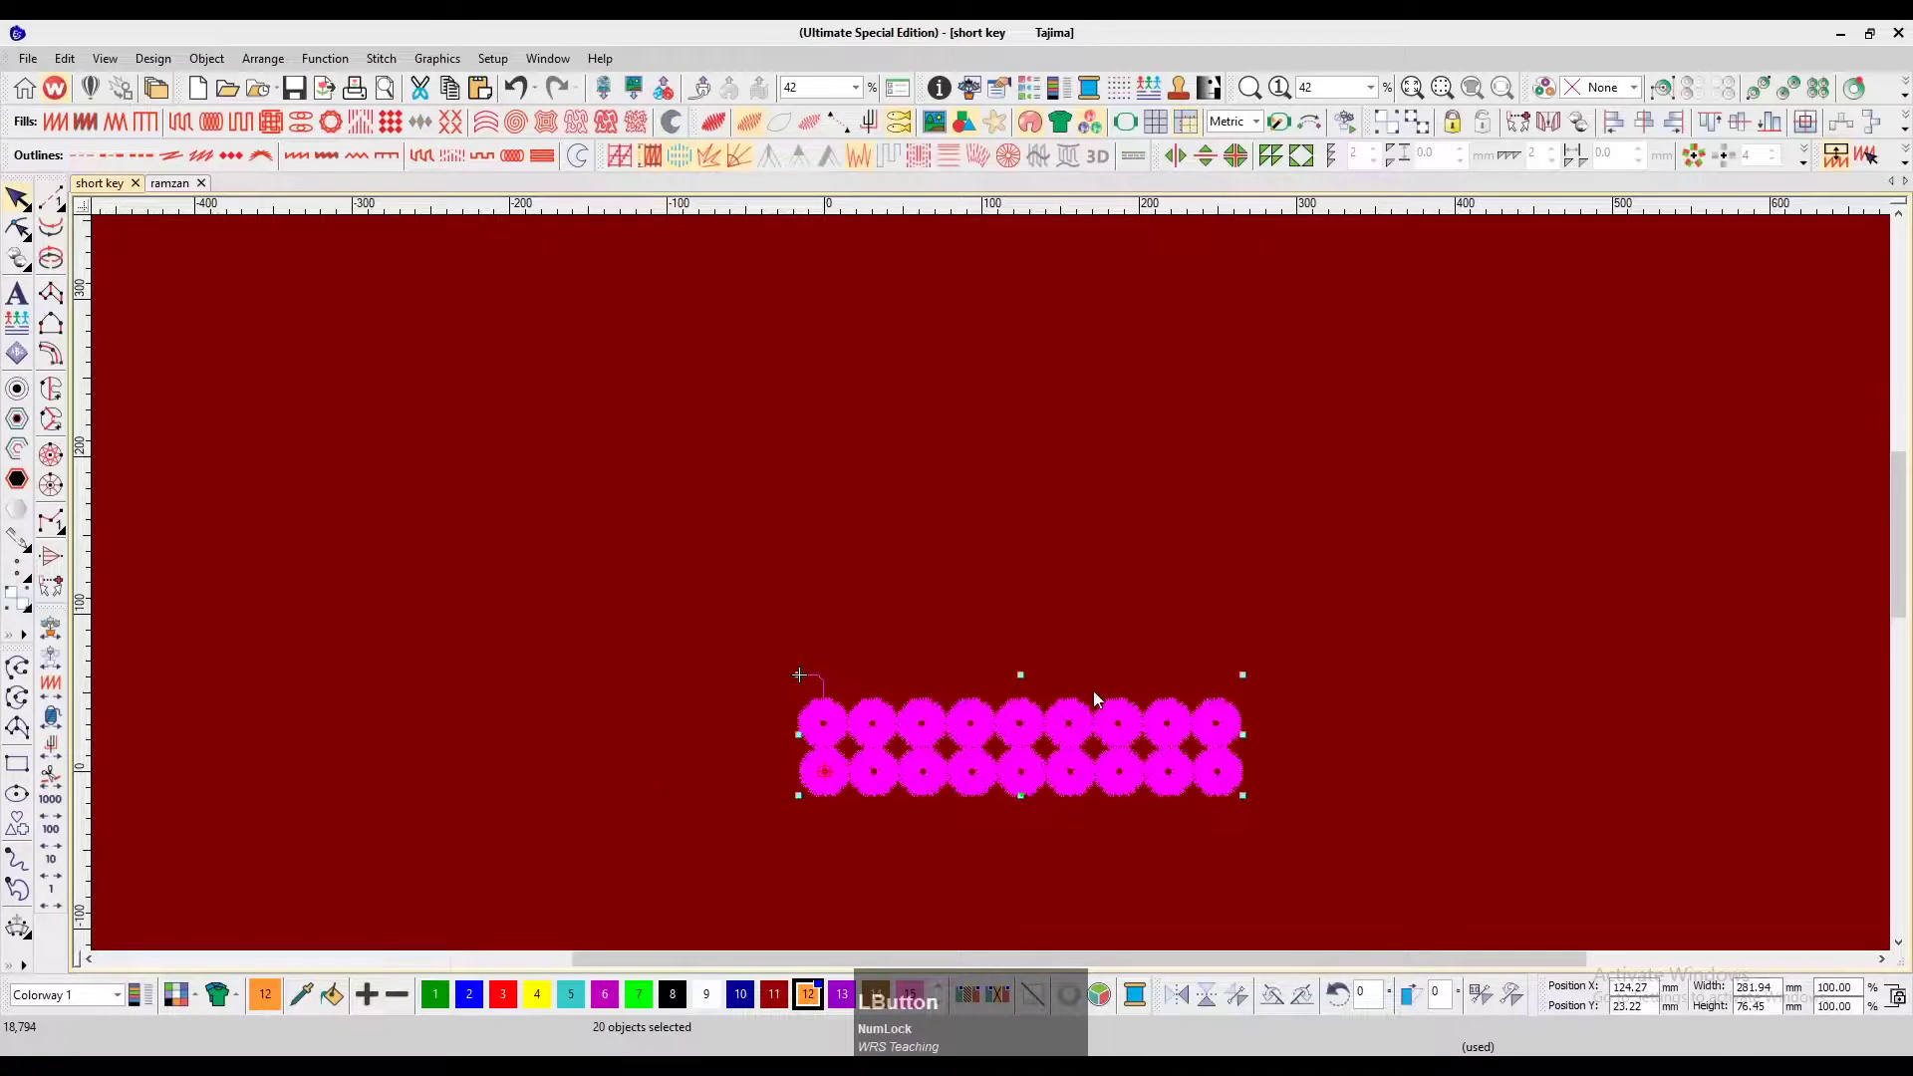
key(ctrl)
drag(977, 716, 980, 612)
Repeat the copied two-row block eight more times upward at the same spacing and show the whole design in the realistic stitch view
scroll(1331, 643, up, 2)
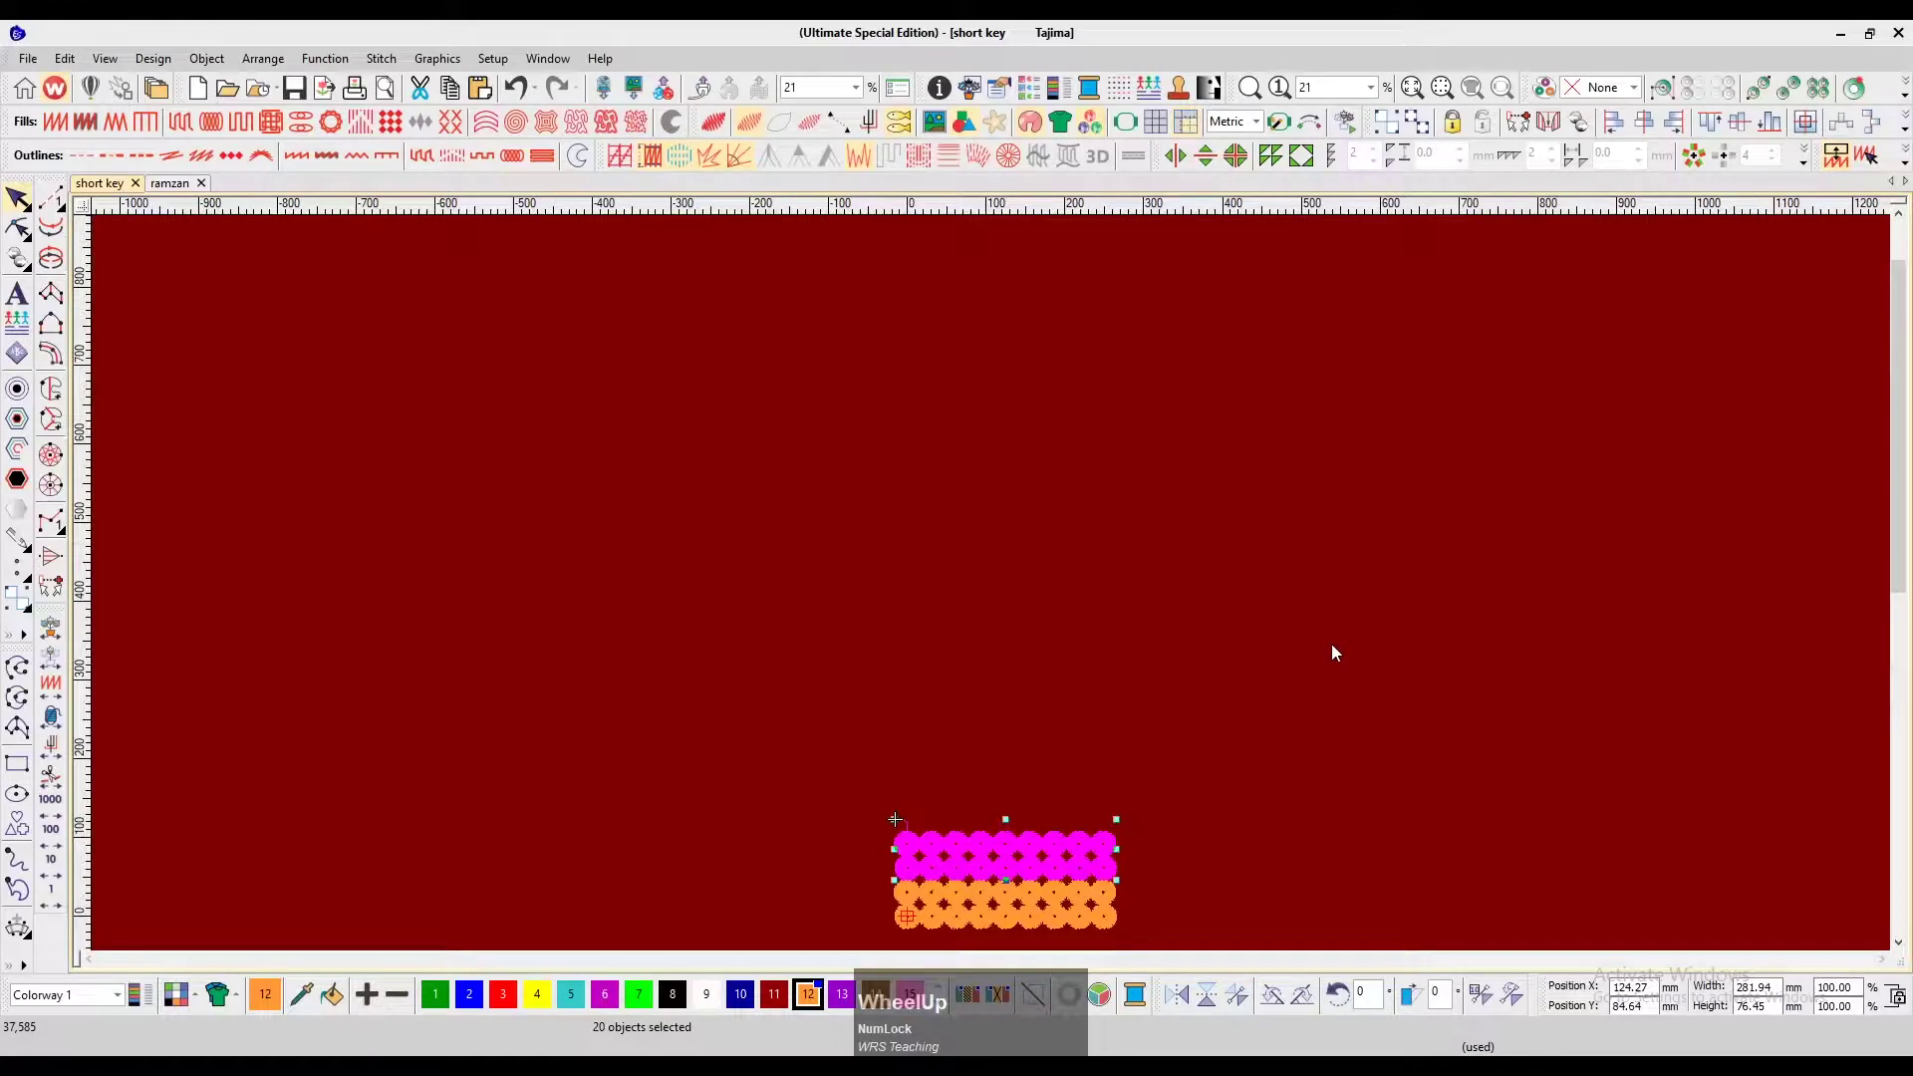
scroll(1331, 643, down, 2)
key(ctrl+d)
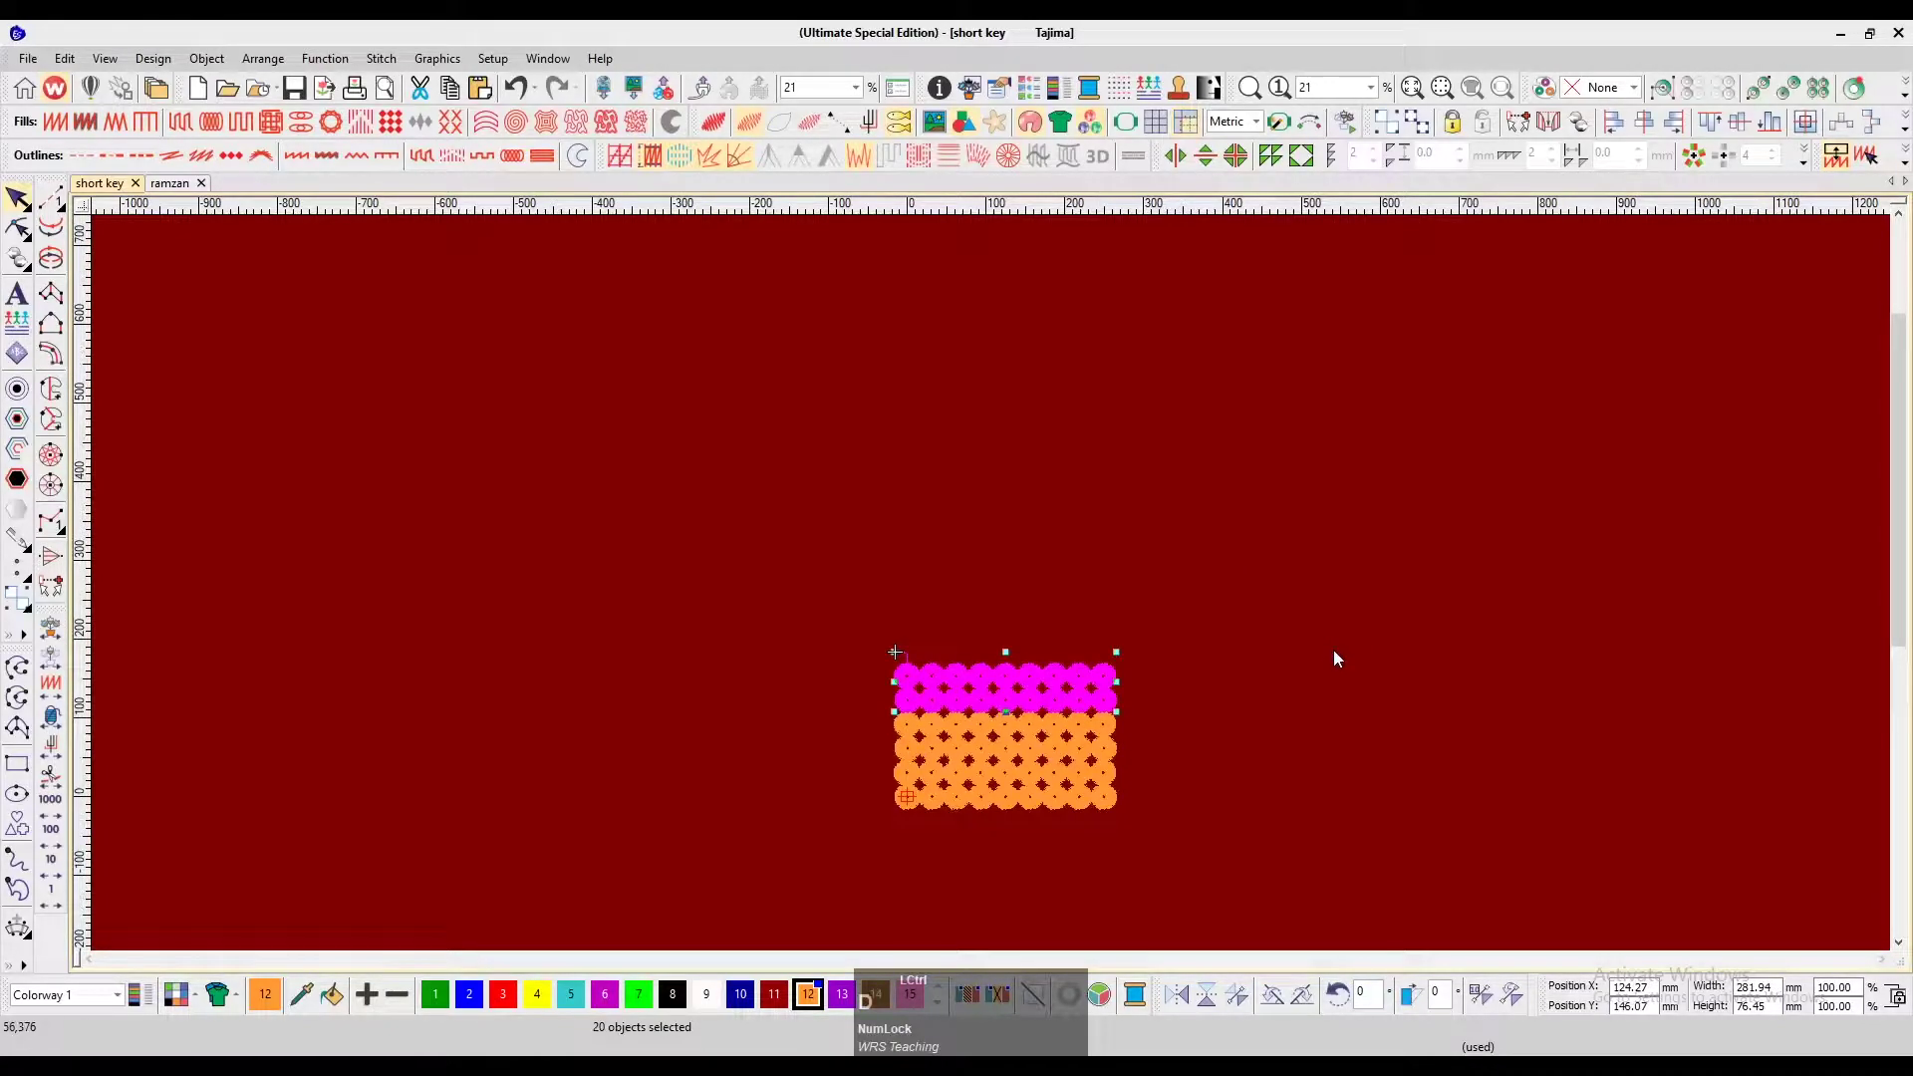
key(ctrl+d)
key(ctrl+d)
key(ctrl+d)
key(ctrl+d)
key(ctrl+d)
key(ctrl+d)
key(ctrl+d)
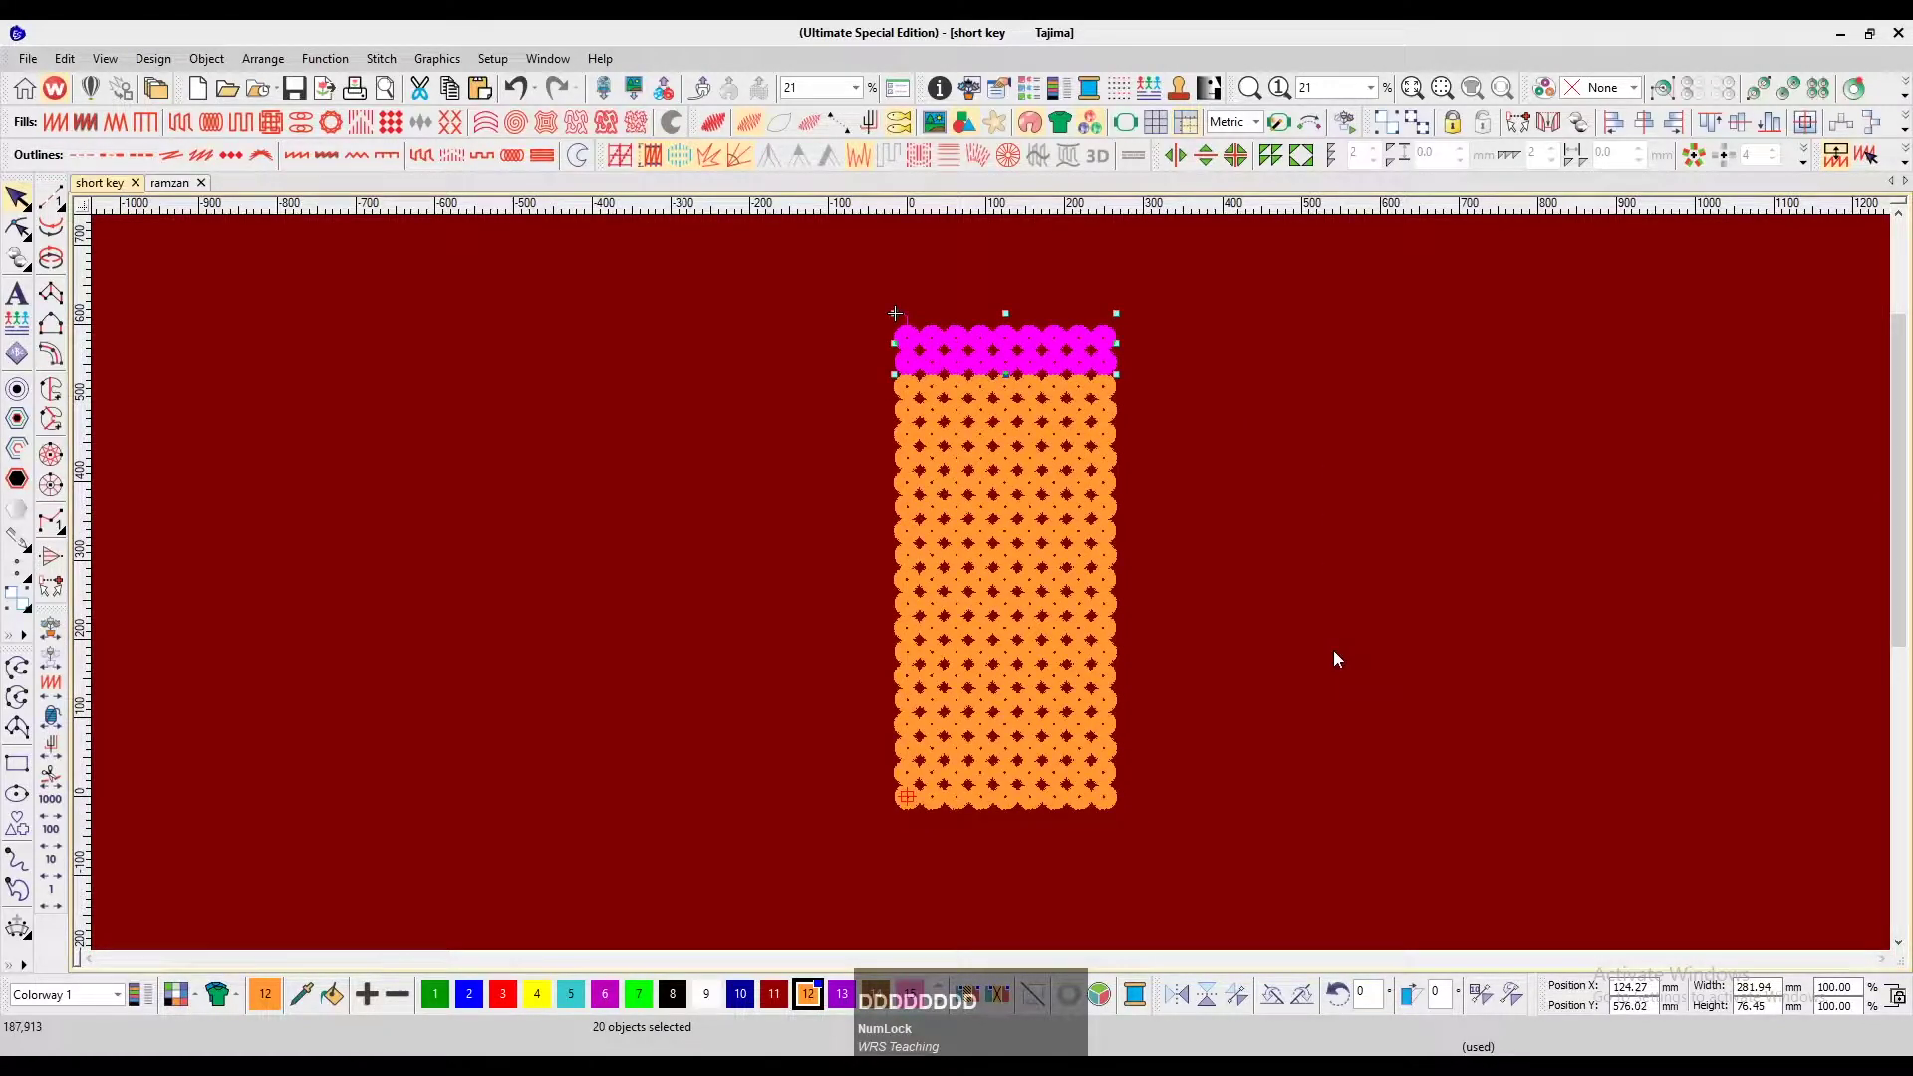
key(t)
click(1334, 655)
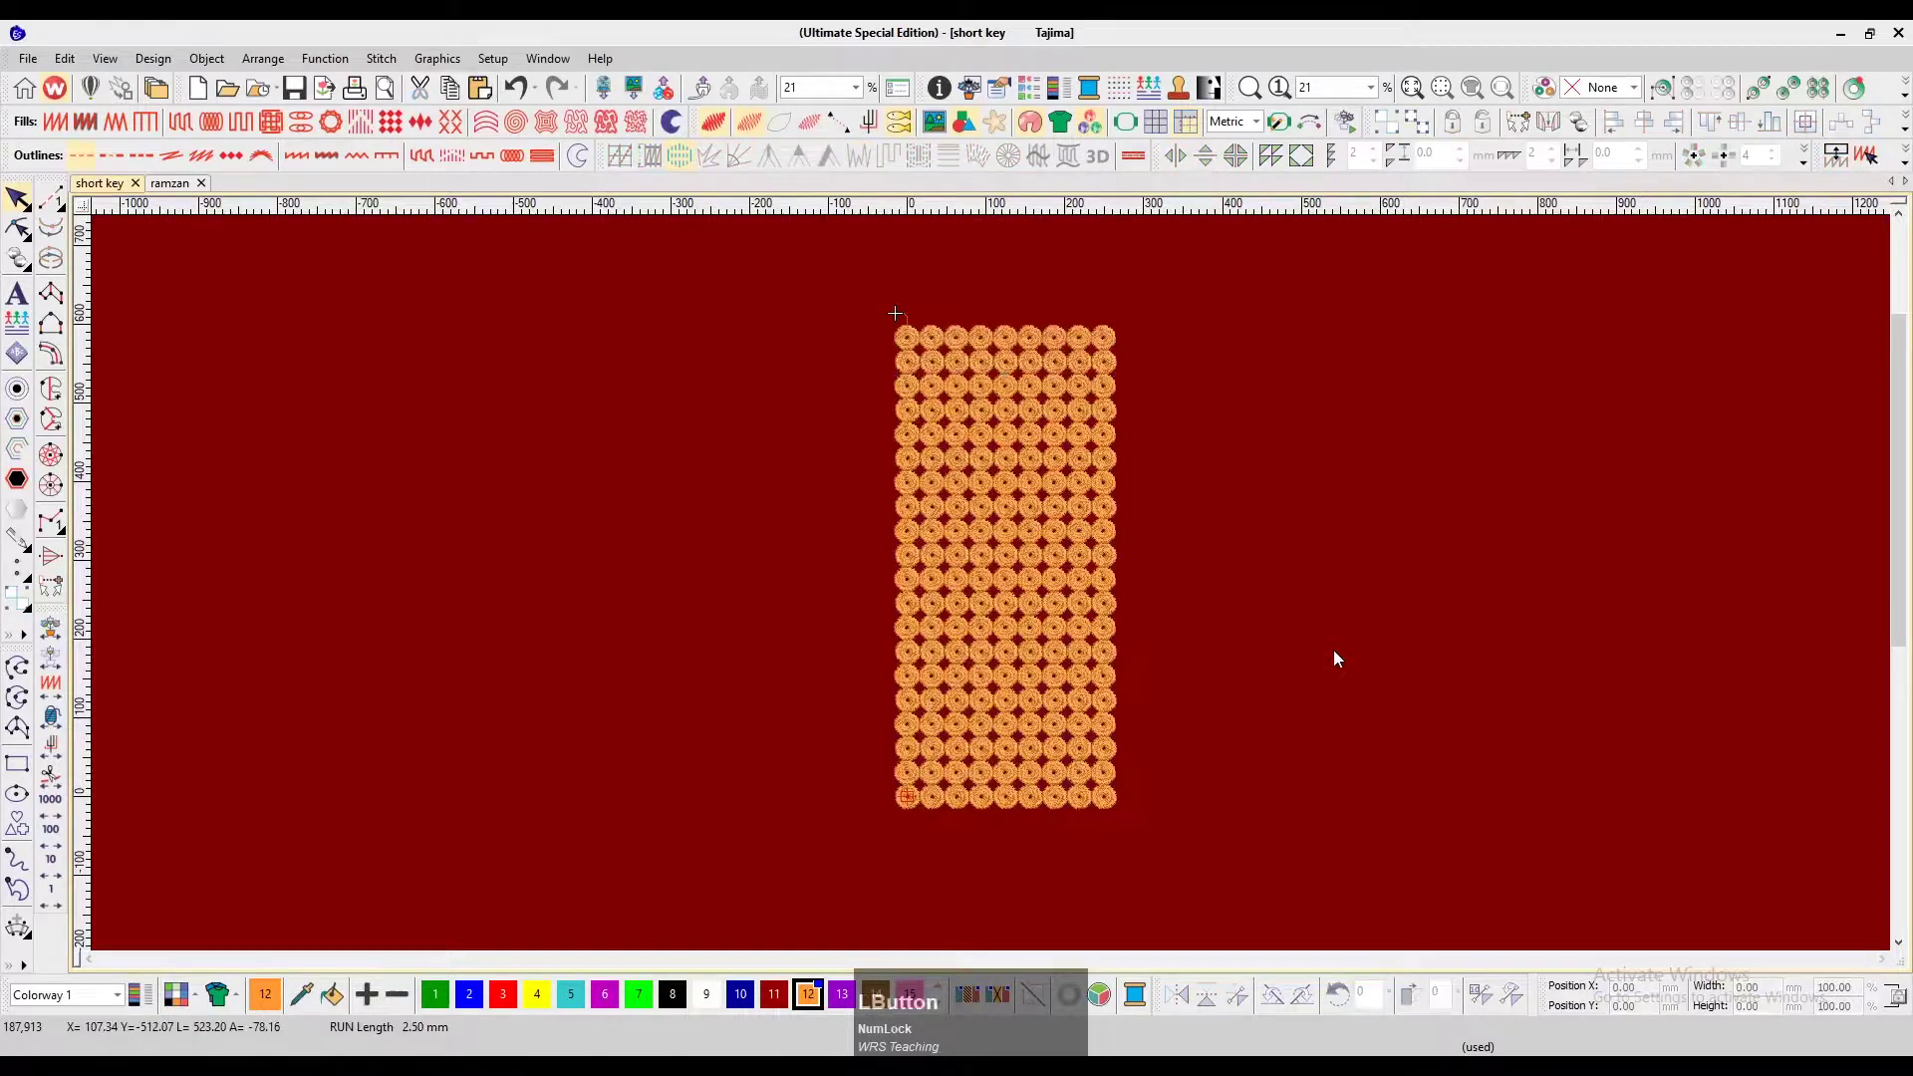
Delete the leftover connecting run that extends above the top row at its left end
key(F2)
click(848, 243)
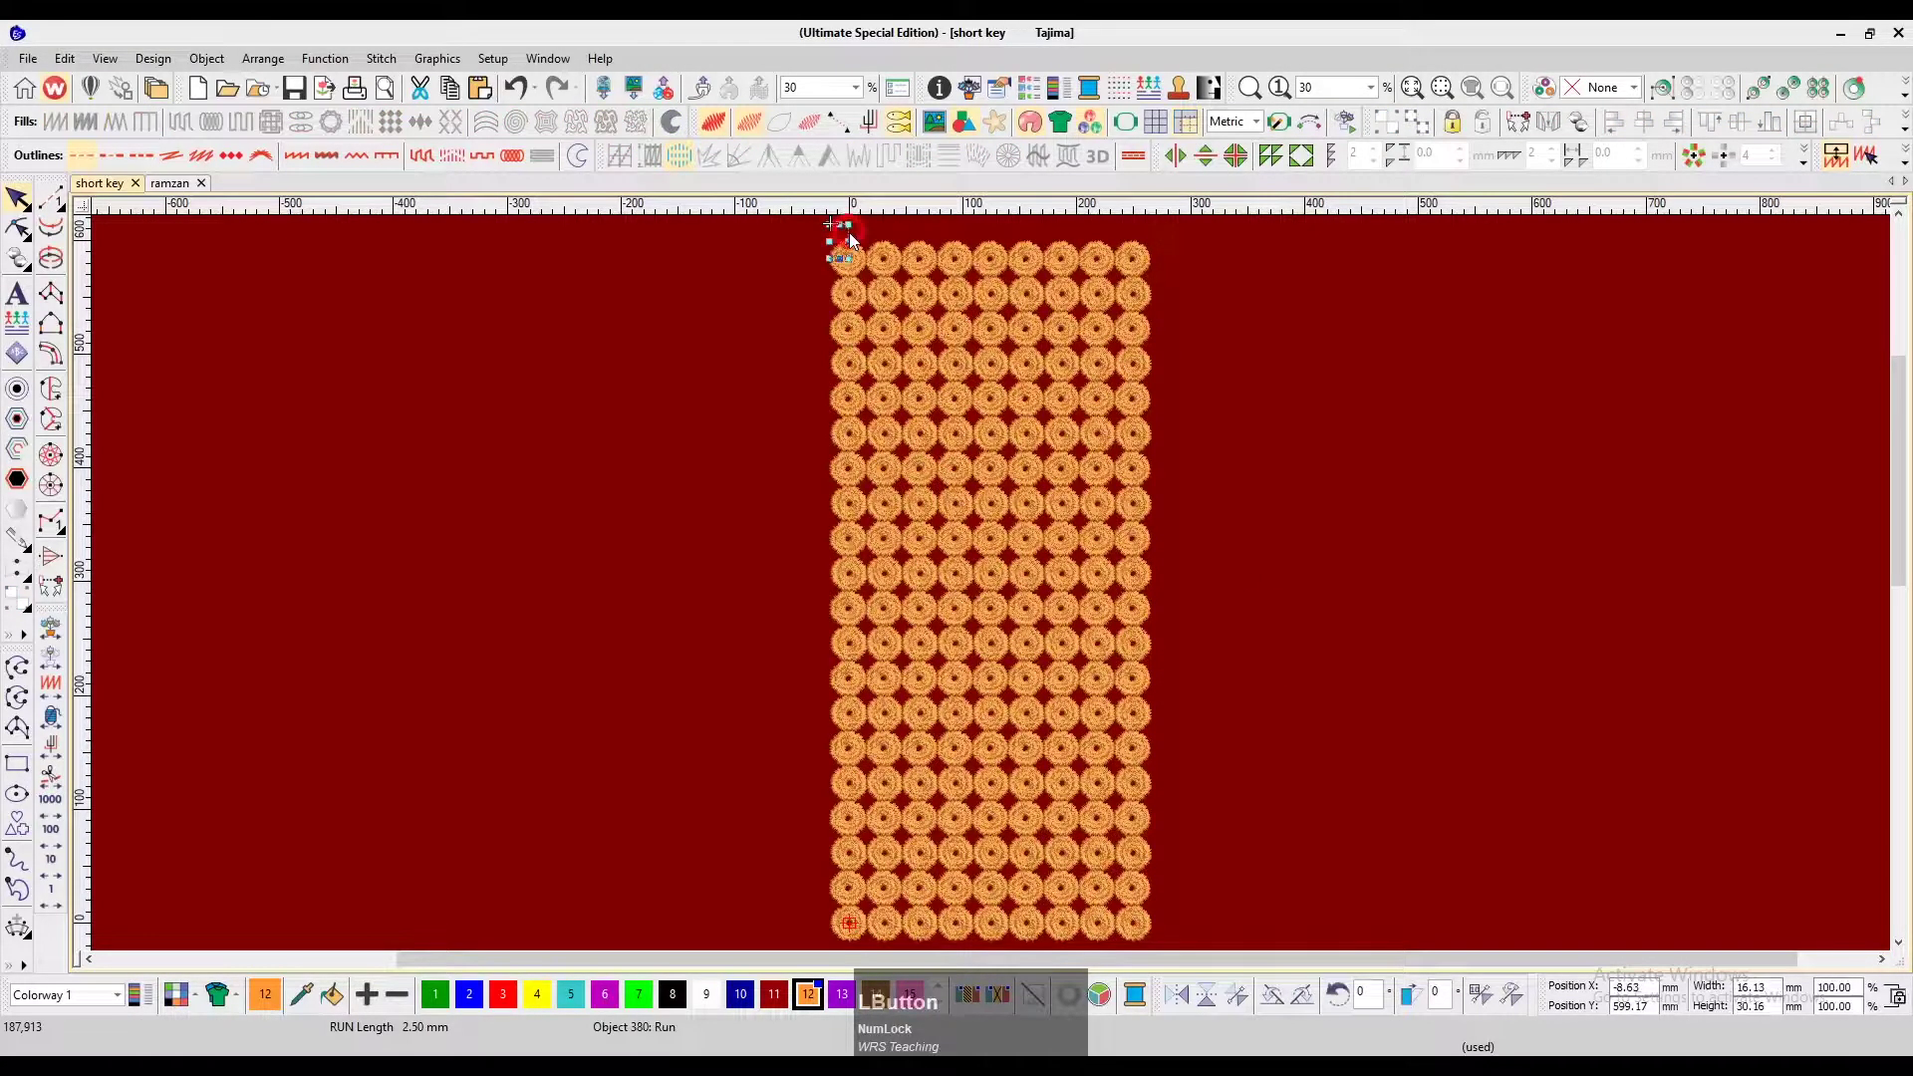
key(Delete)
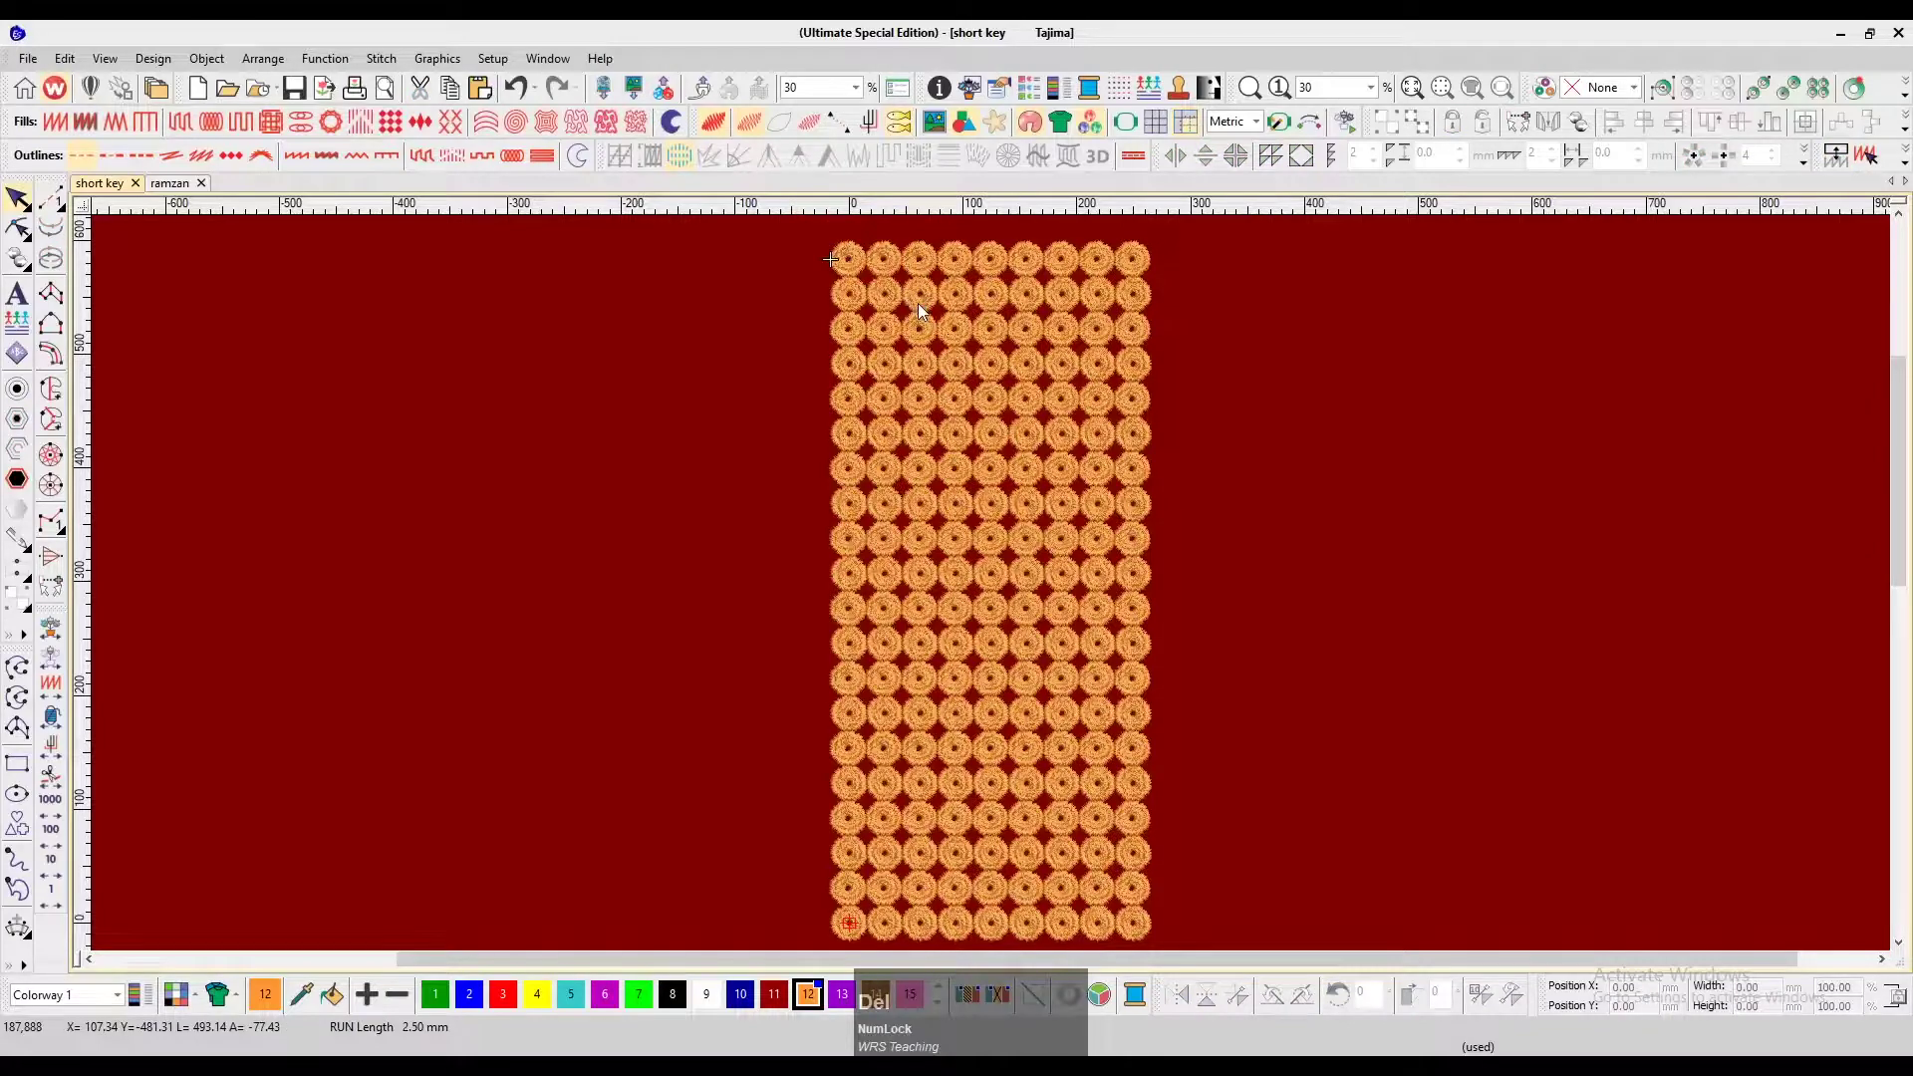
key(F2)
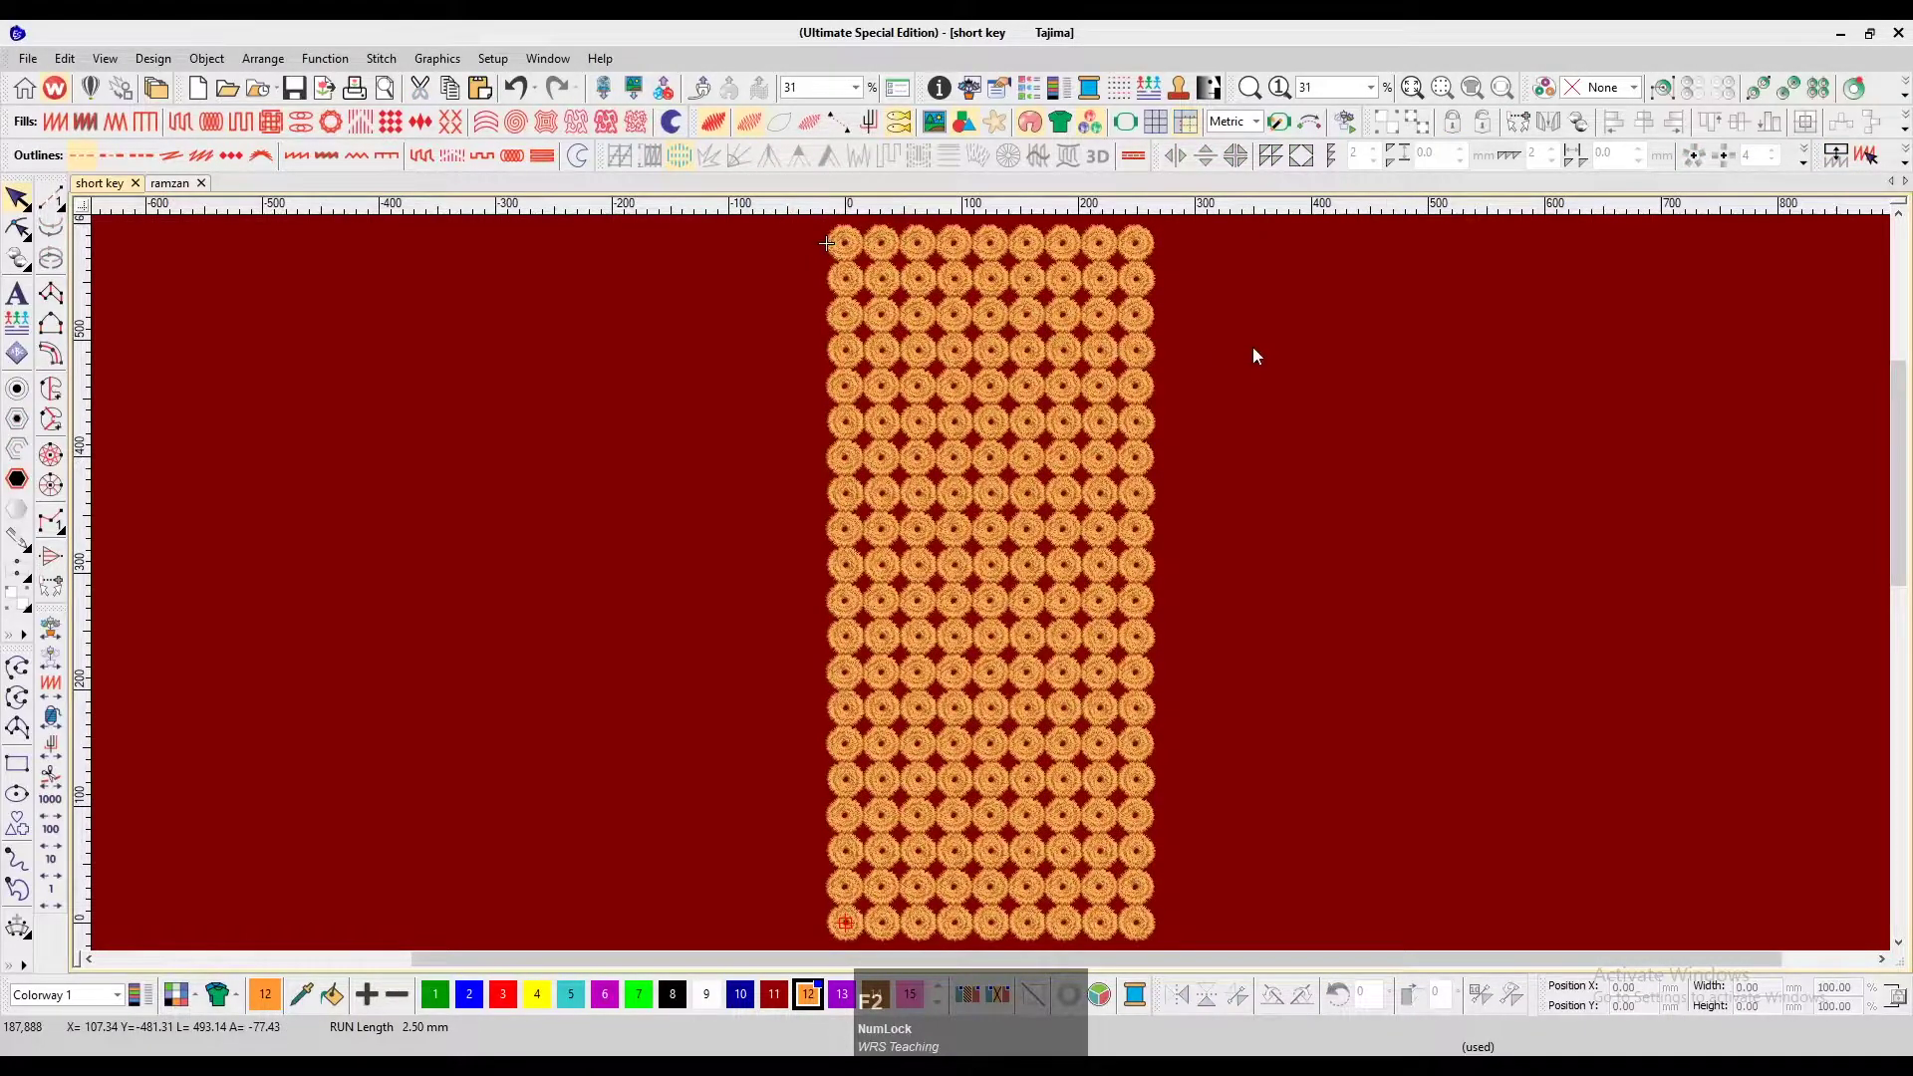
Show the design information and travel through the stitching sequence with the realistic view temporarily off to check for trims
key(p)
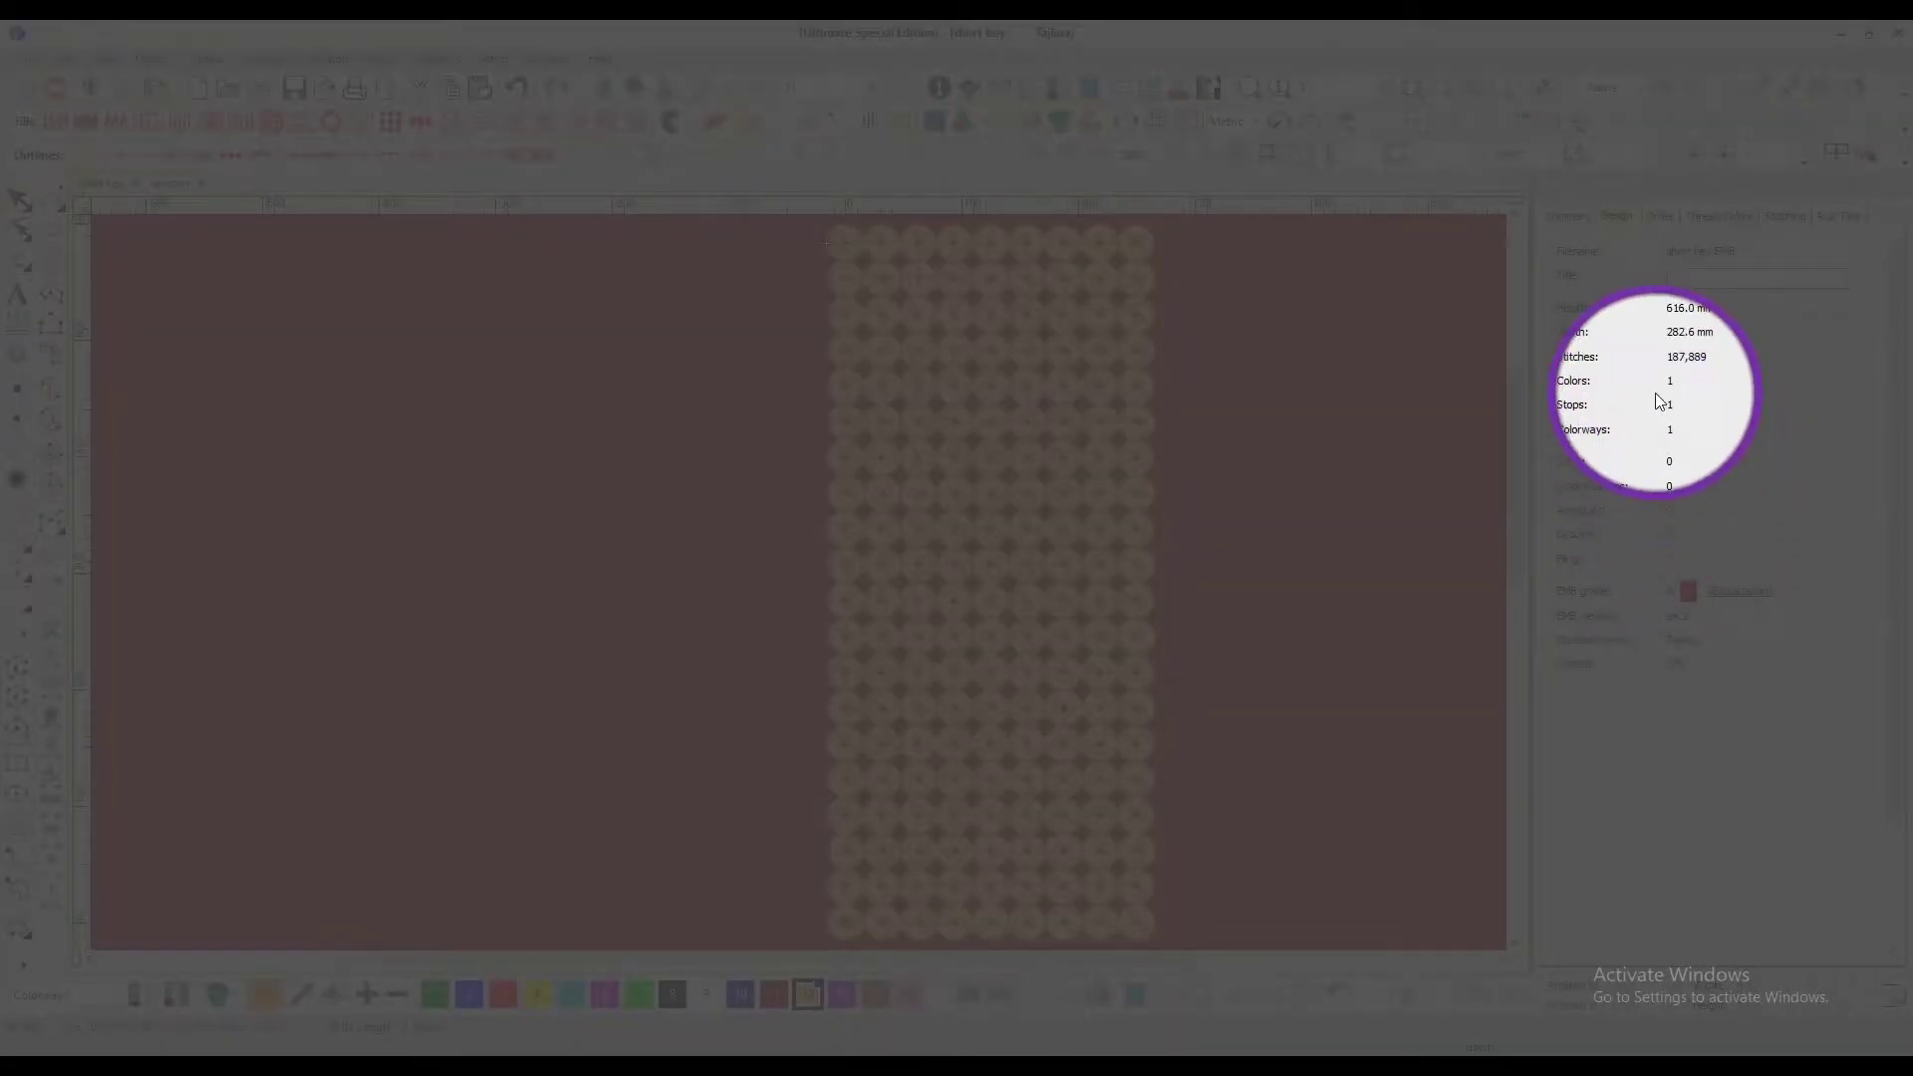
key(t)
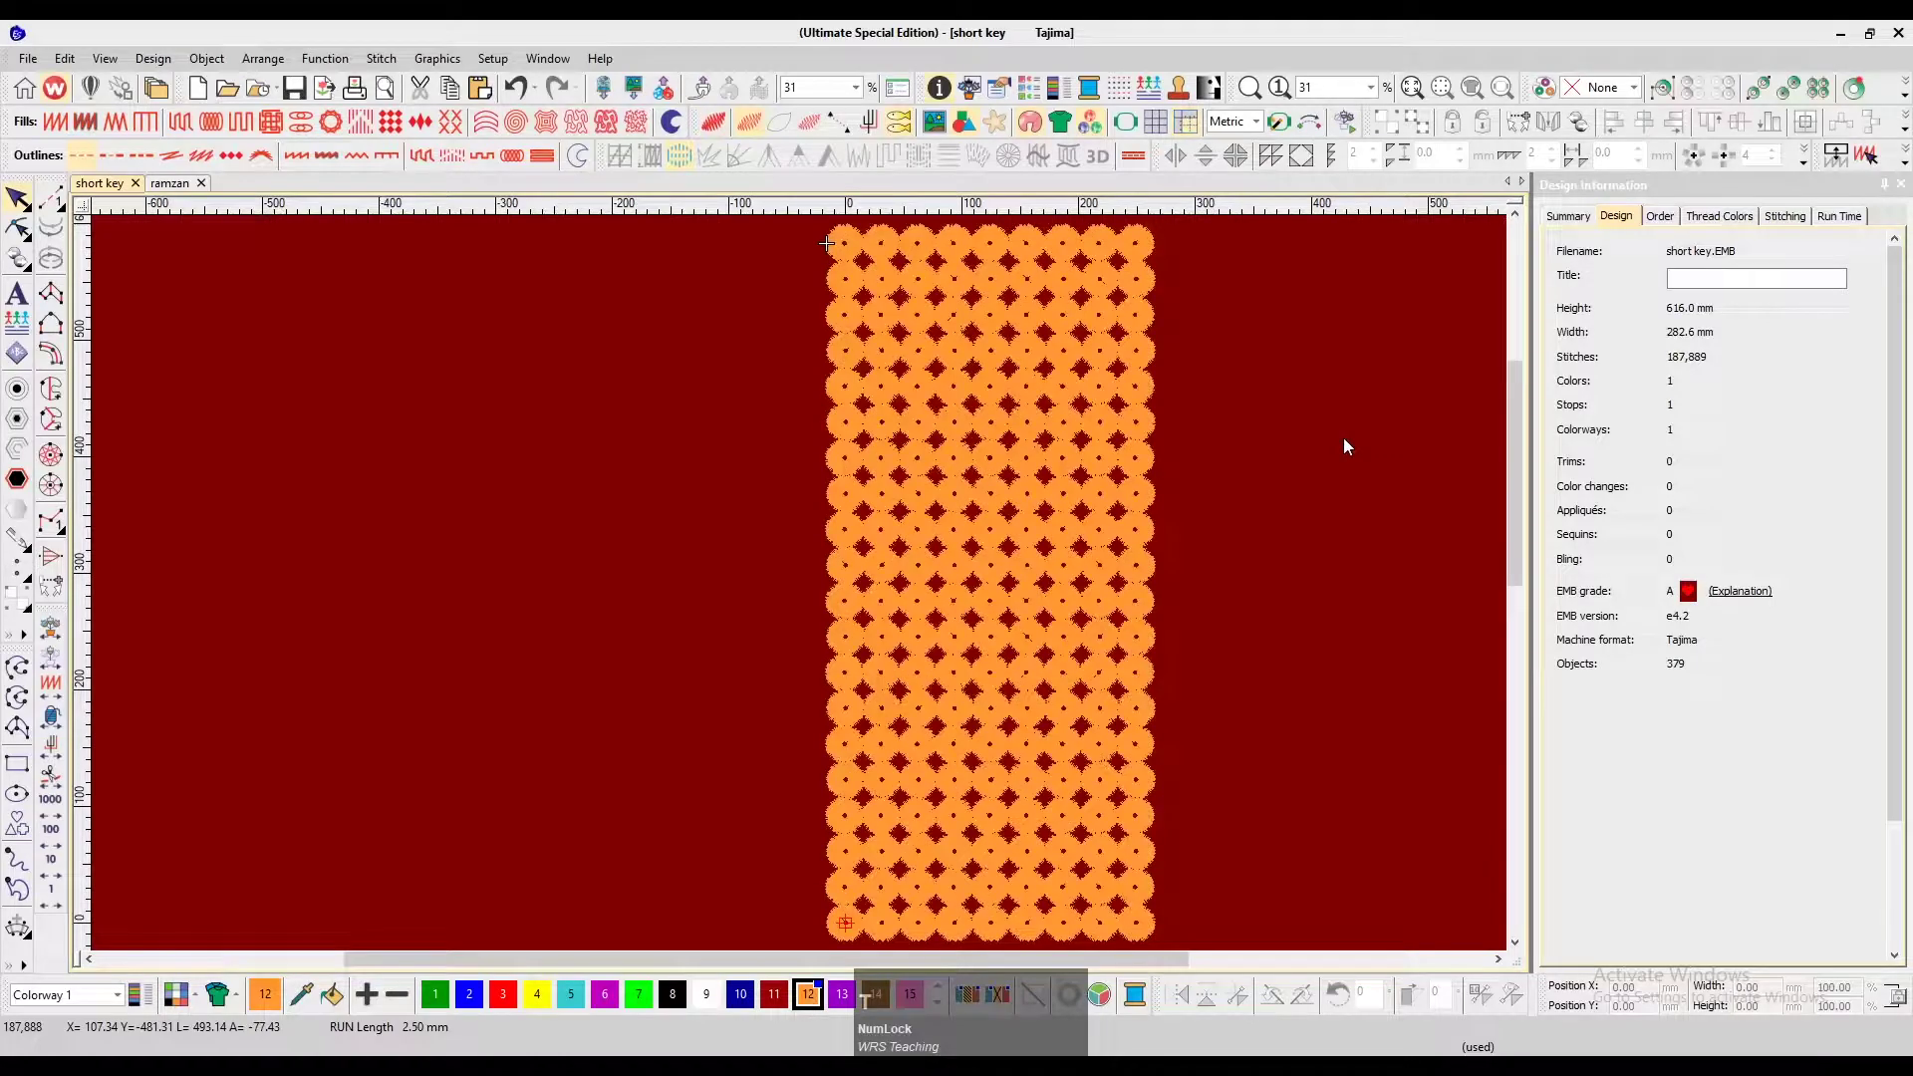
click(56, 779)
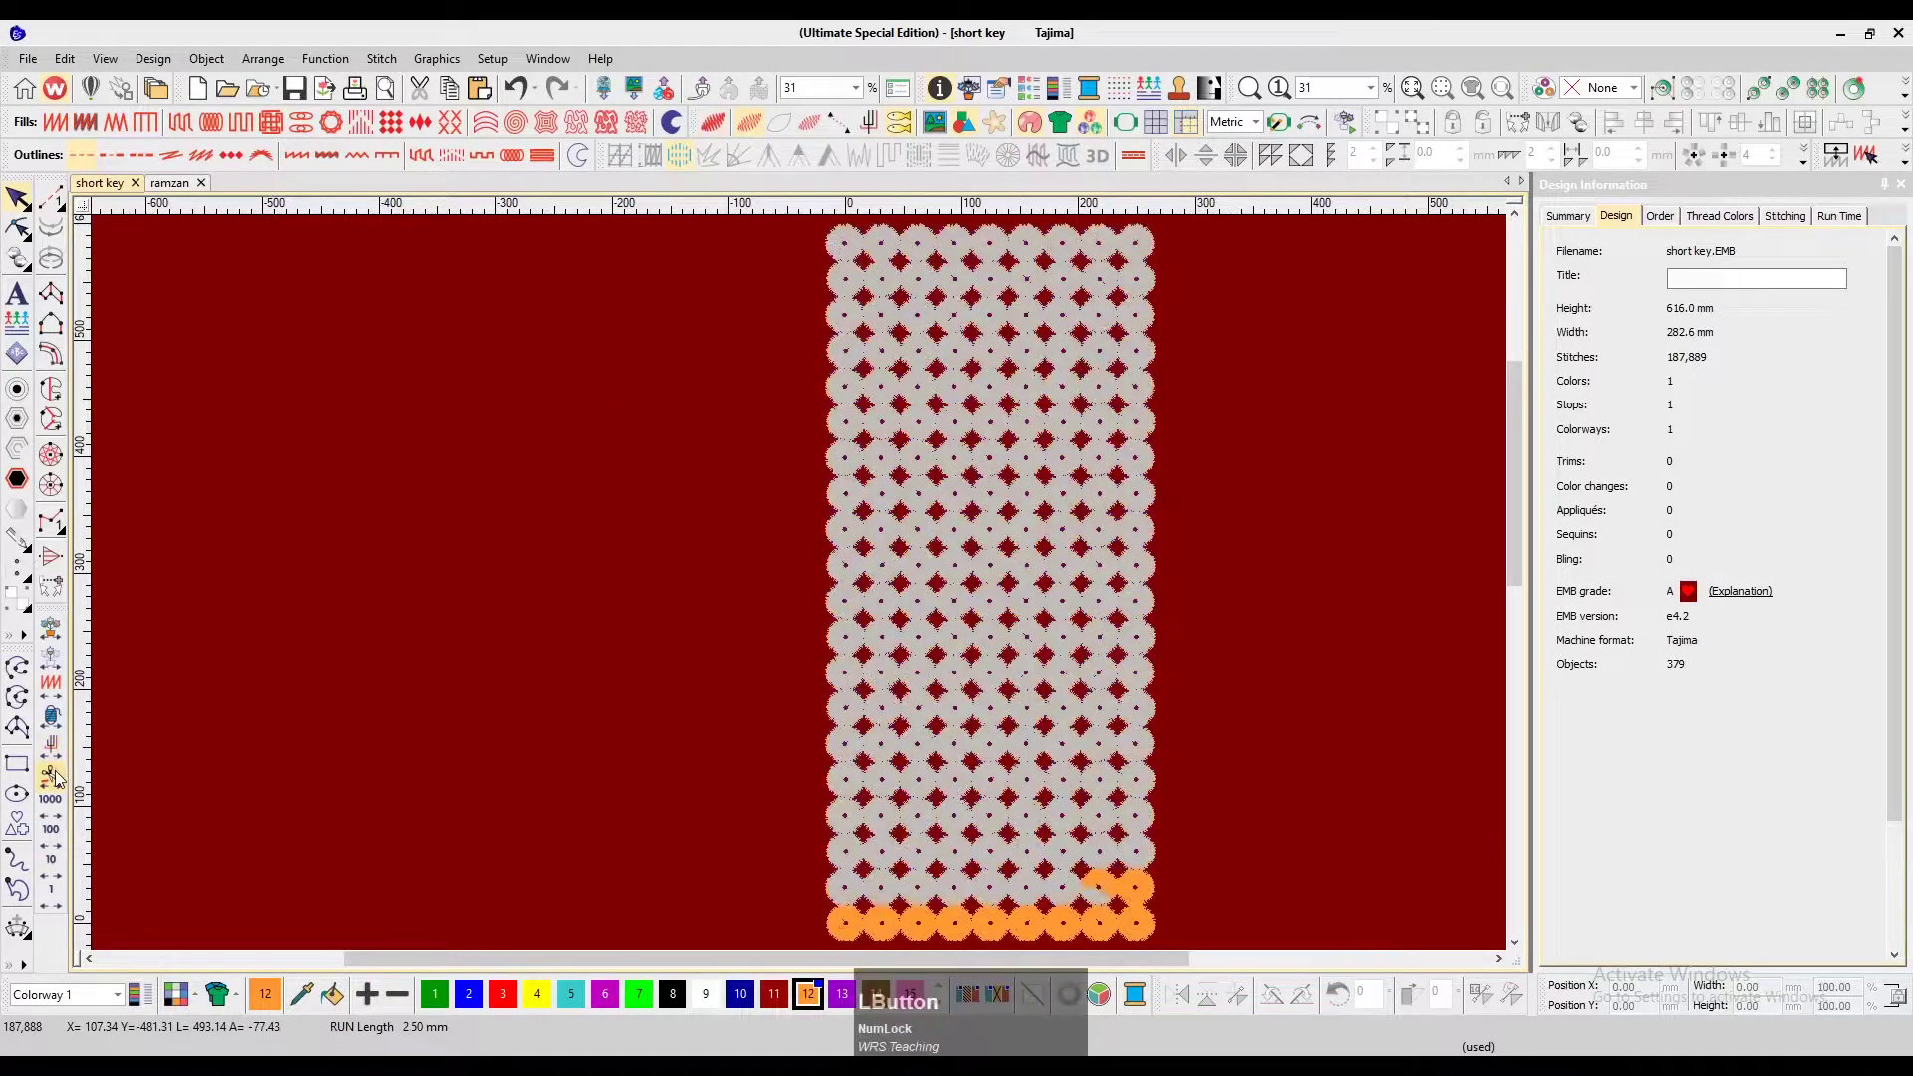
right_click(56, 779)
right_click(56, 779)
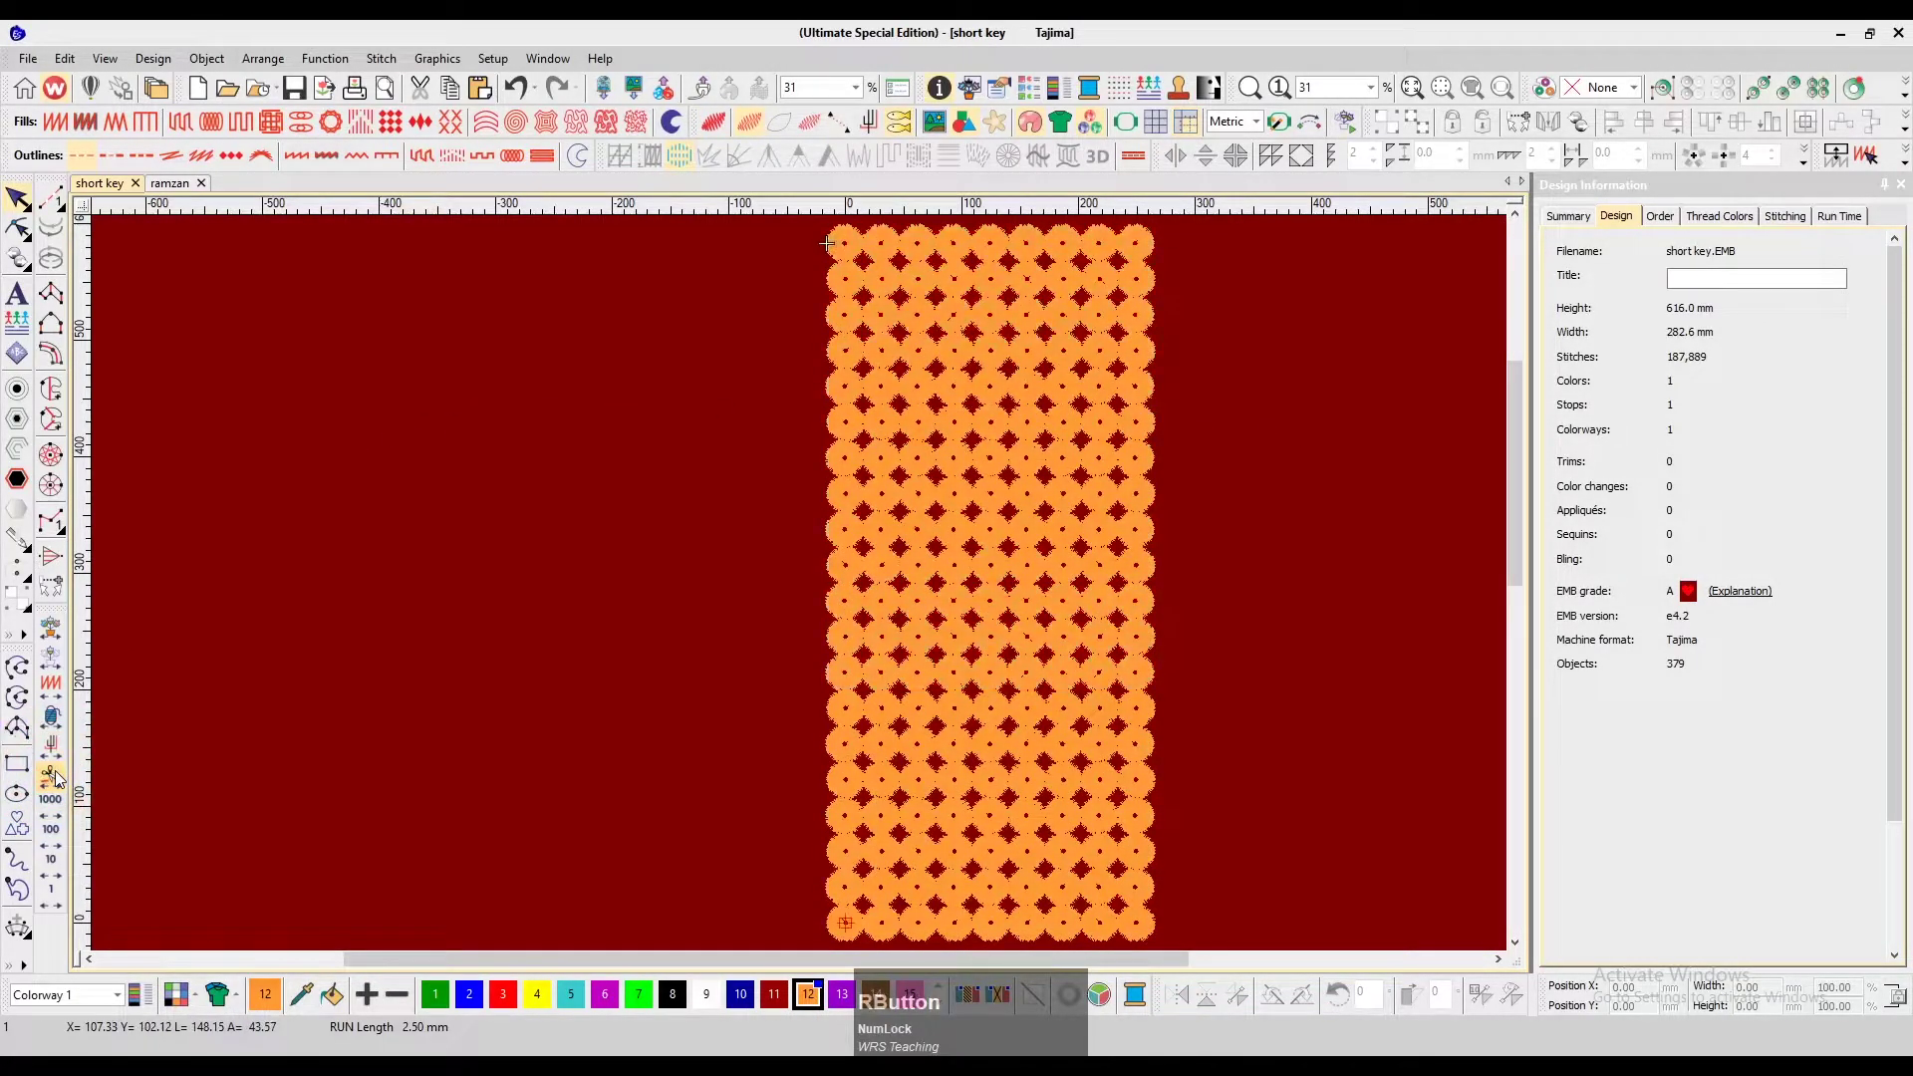
key(t)
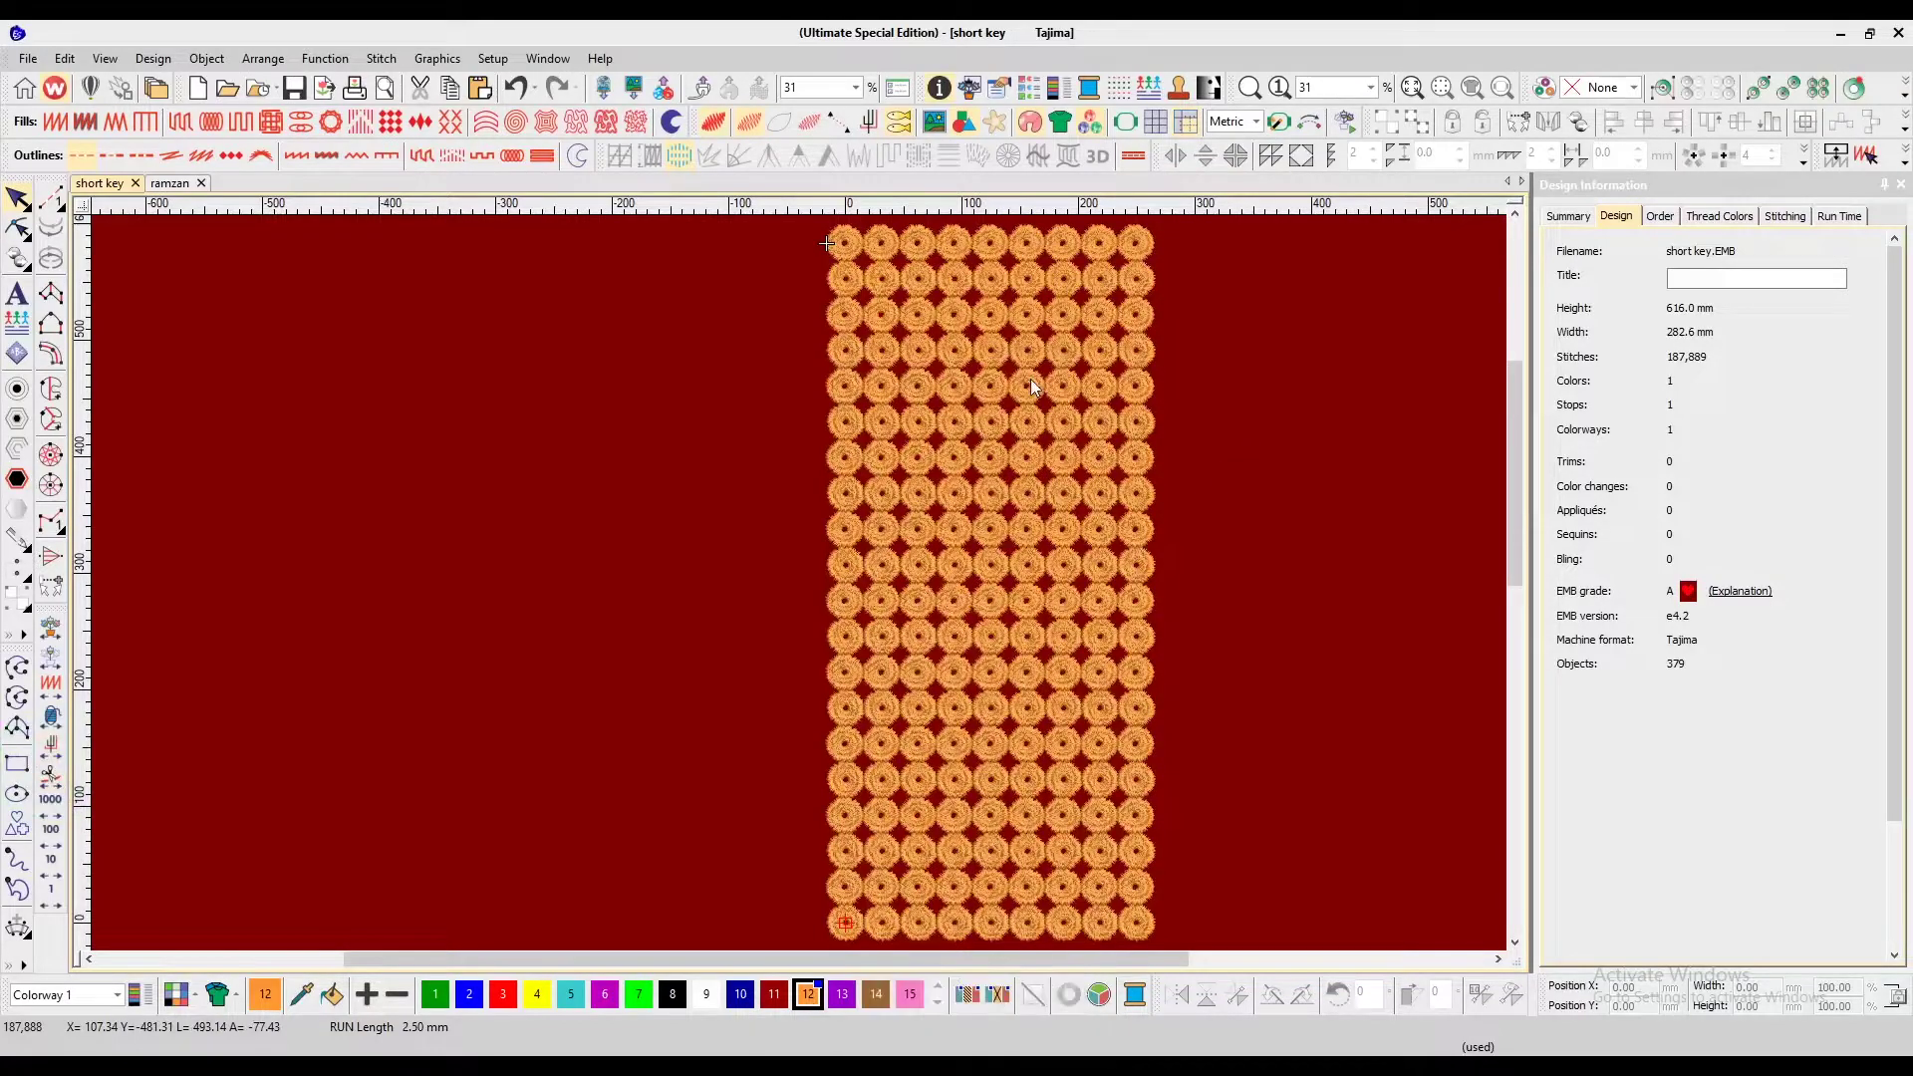
Play the sewing simulation of the whole design and raise its speed to 12060 s/m
key(shift)
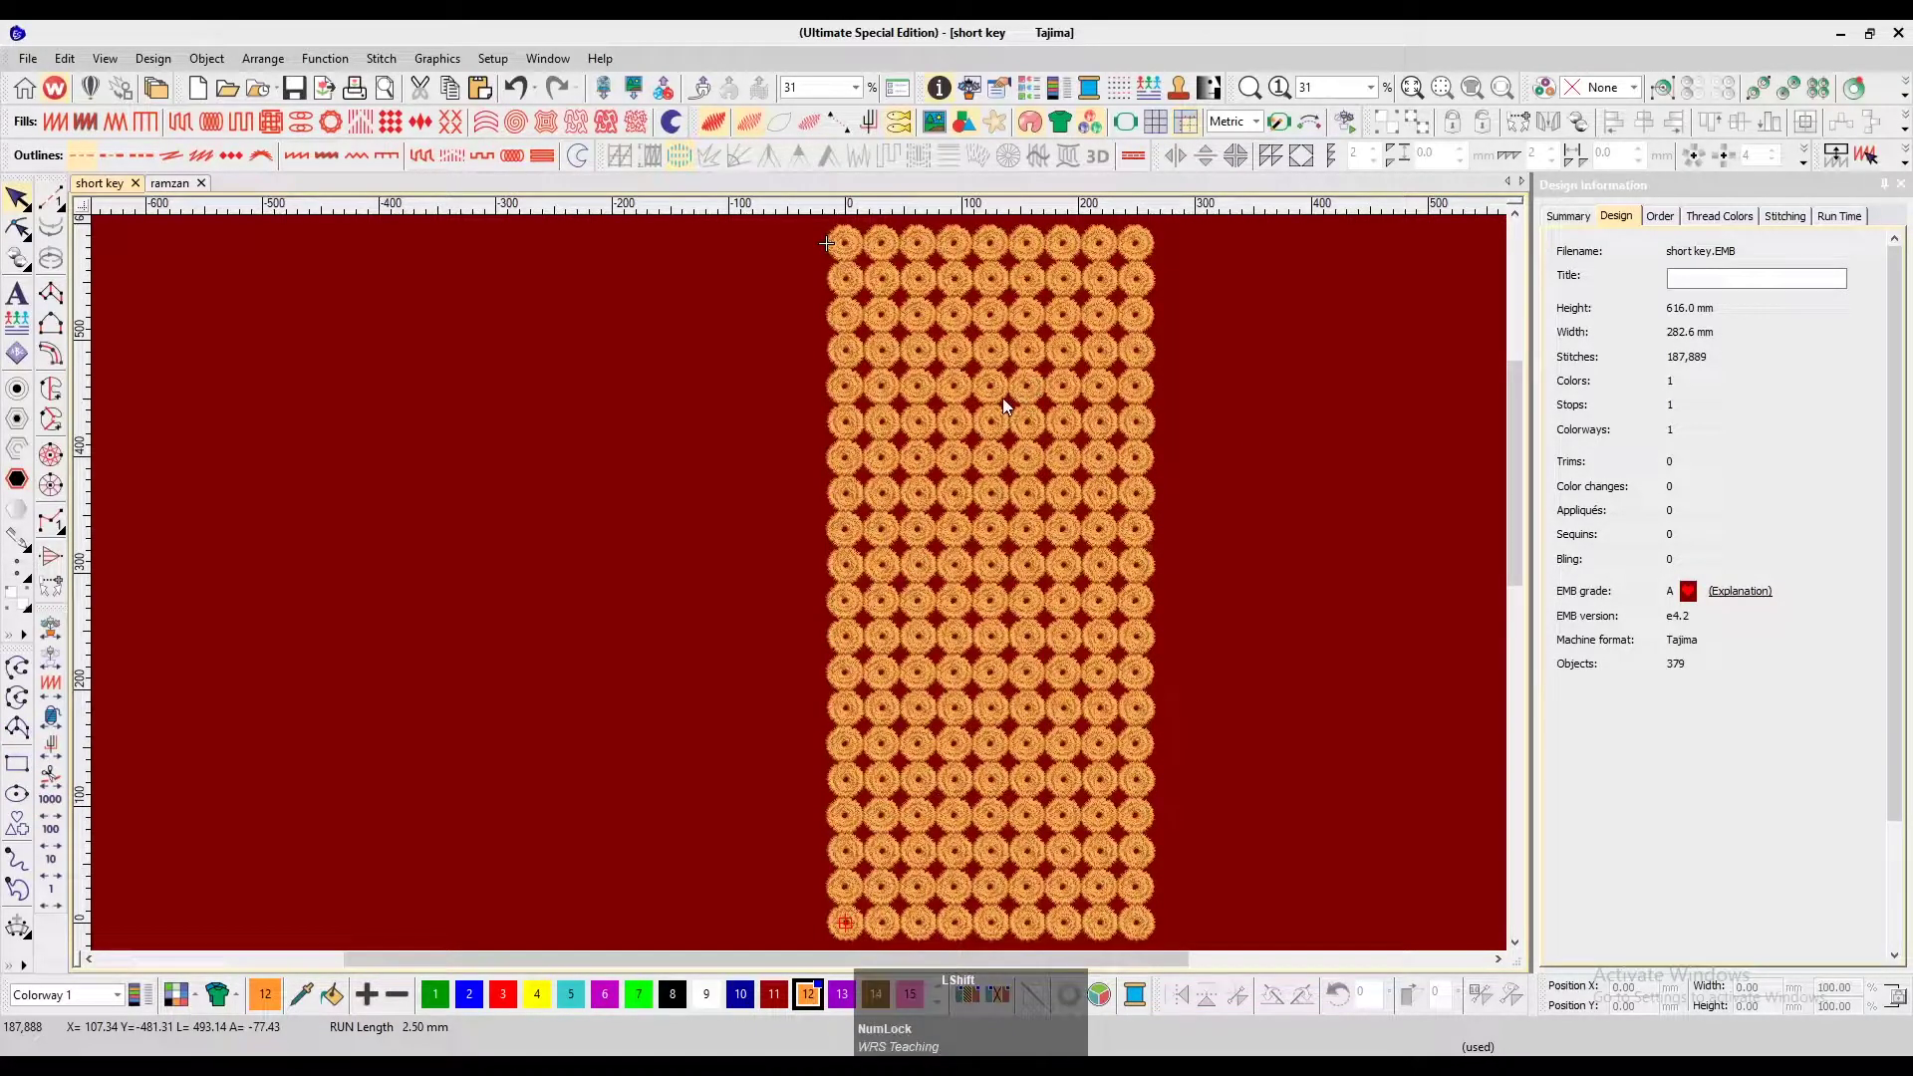
key(shift+r)
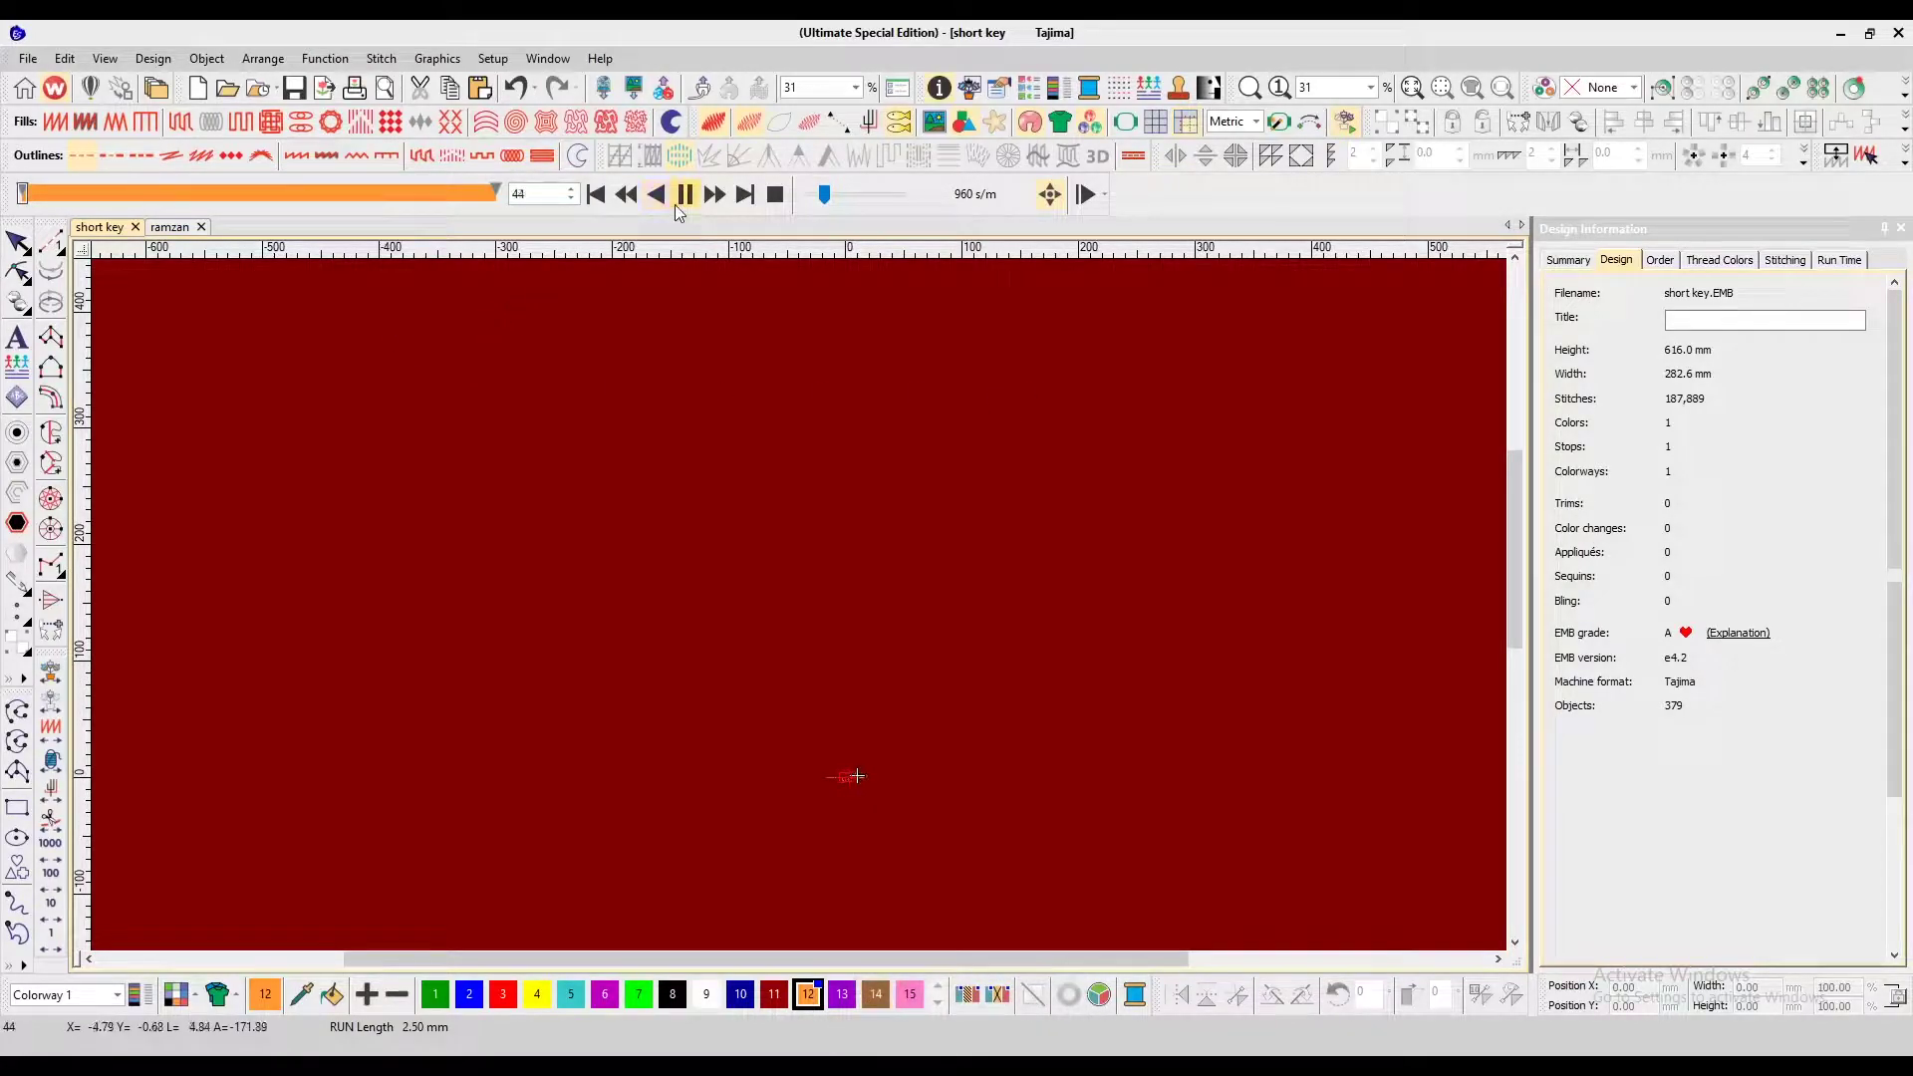
click(833, 195)
drag(836, 195, 870, 196)
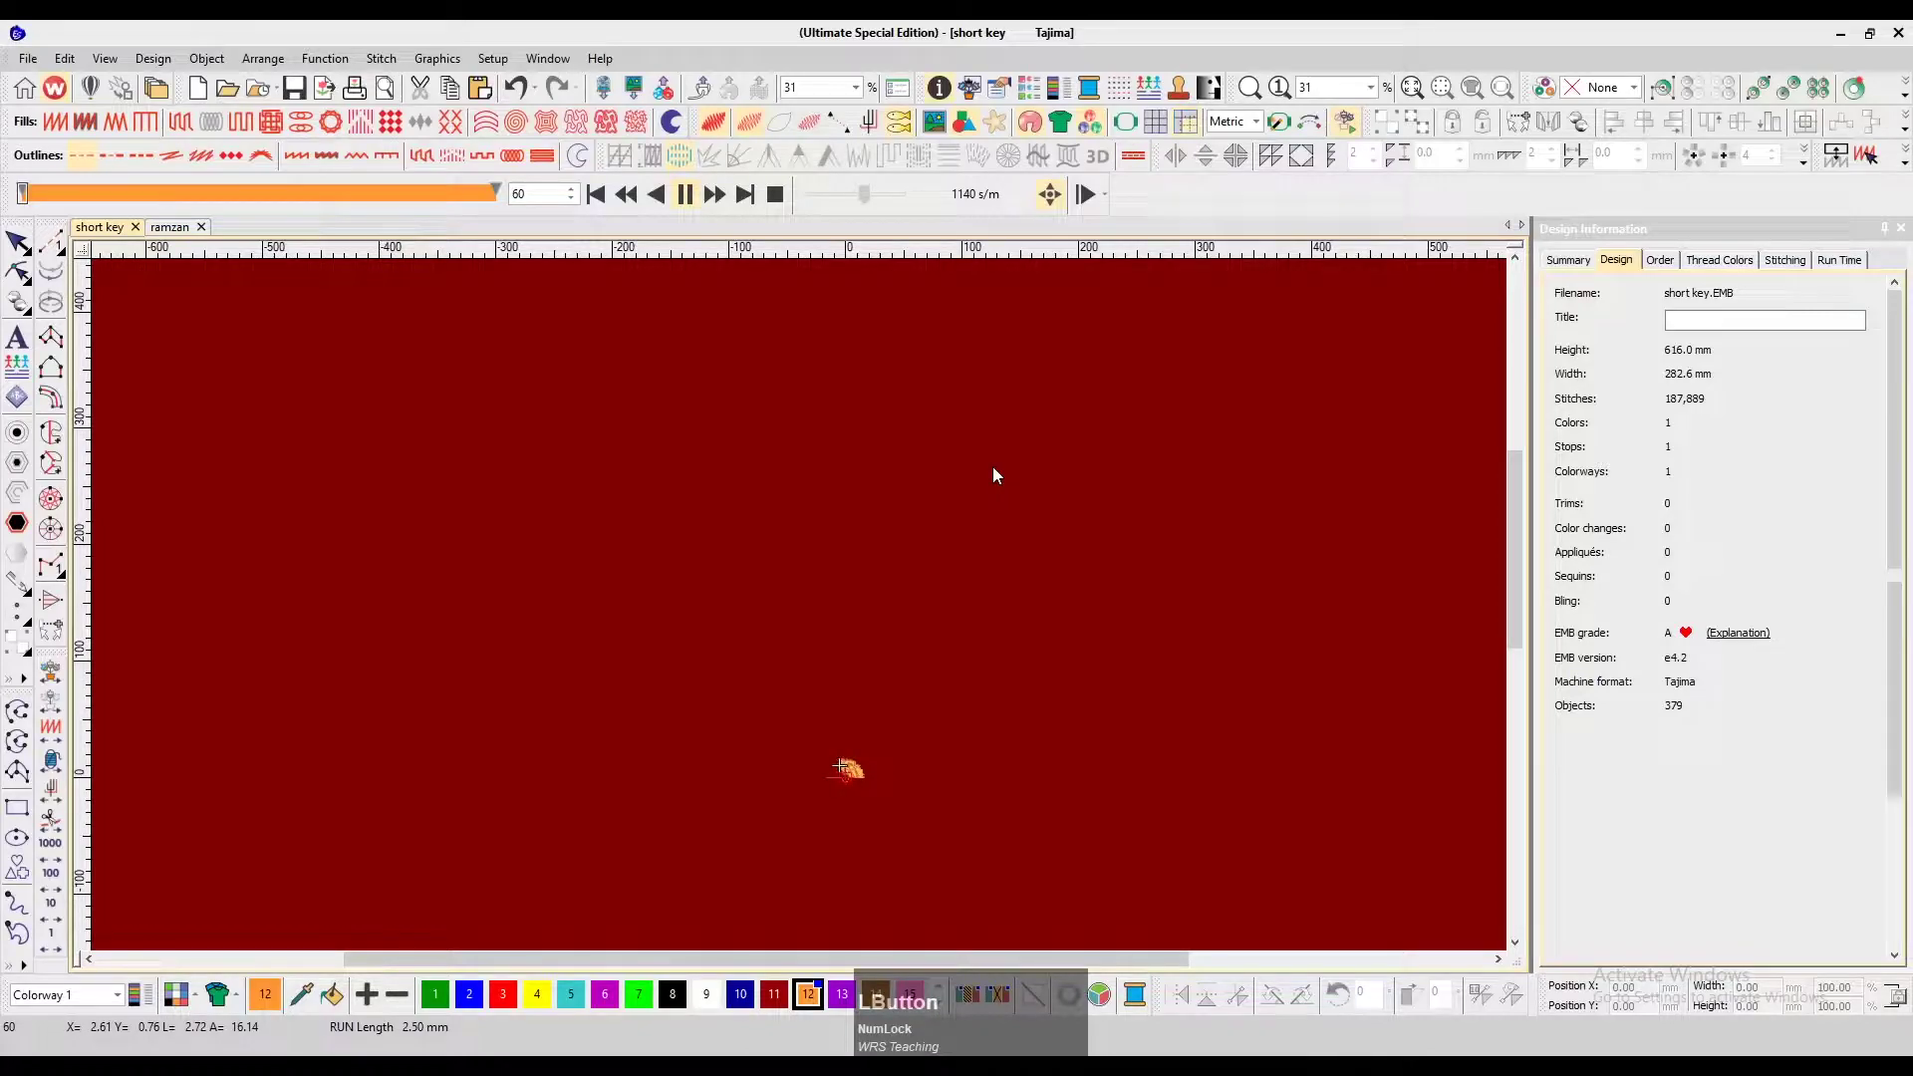
click(868, 199)
click(875, 200)
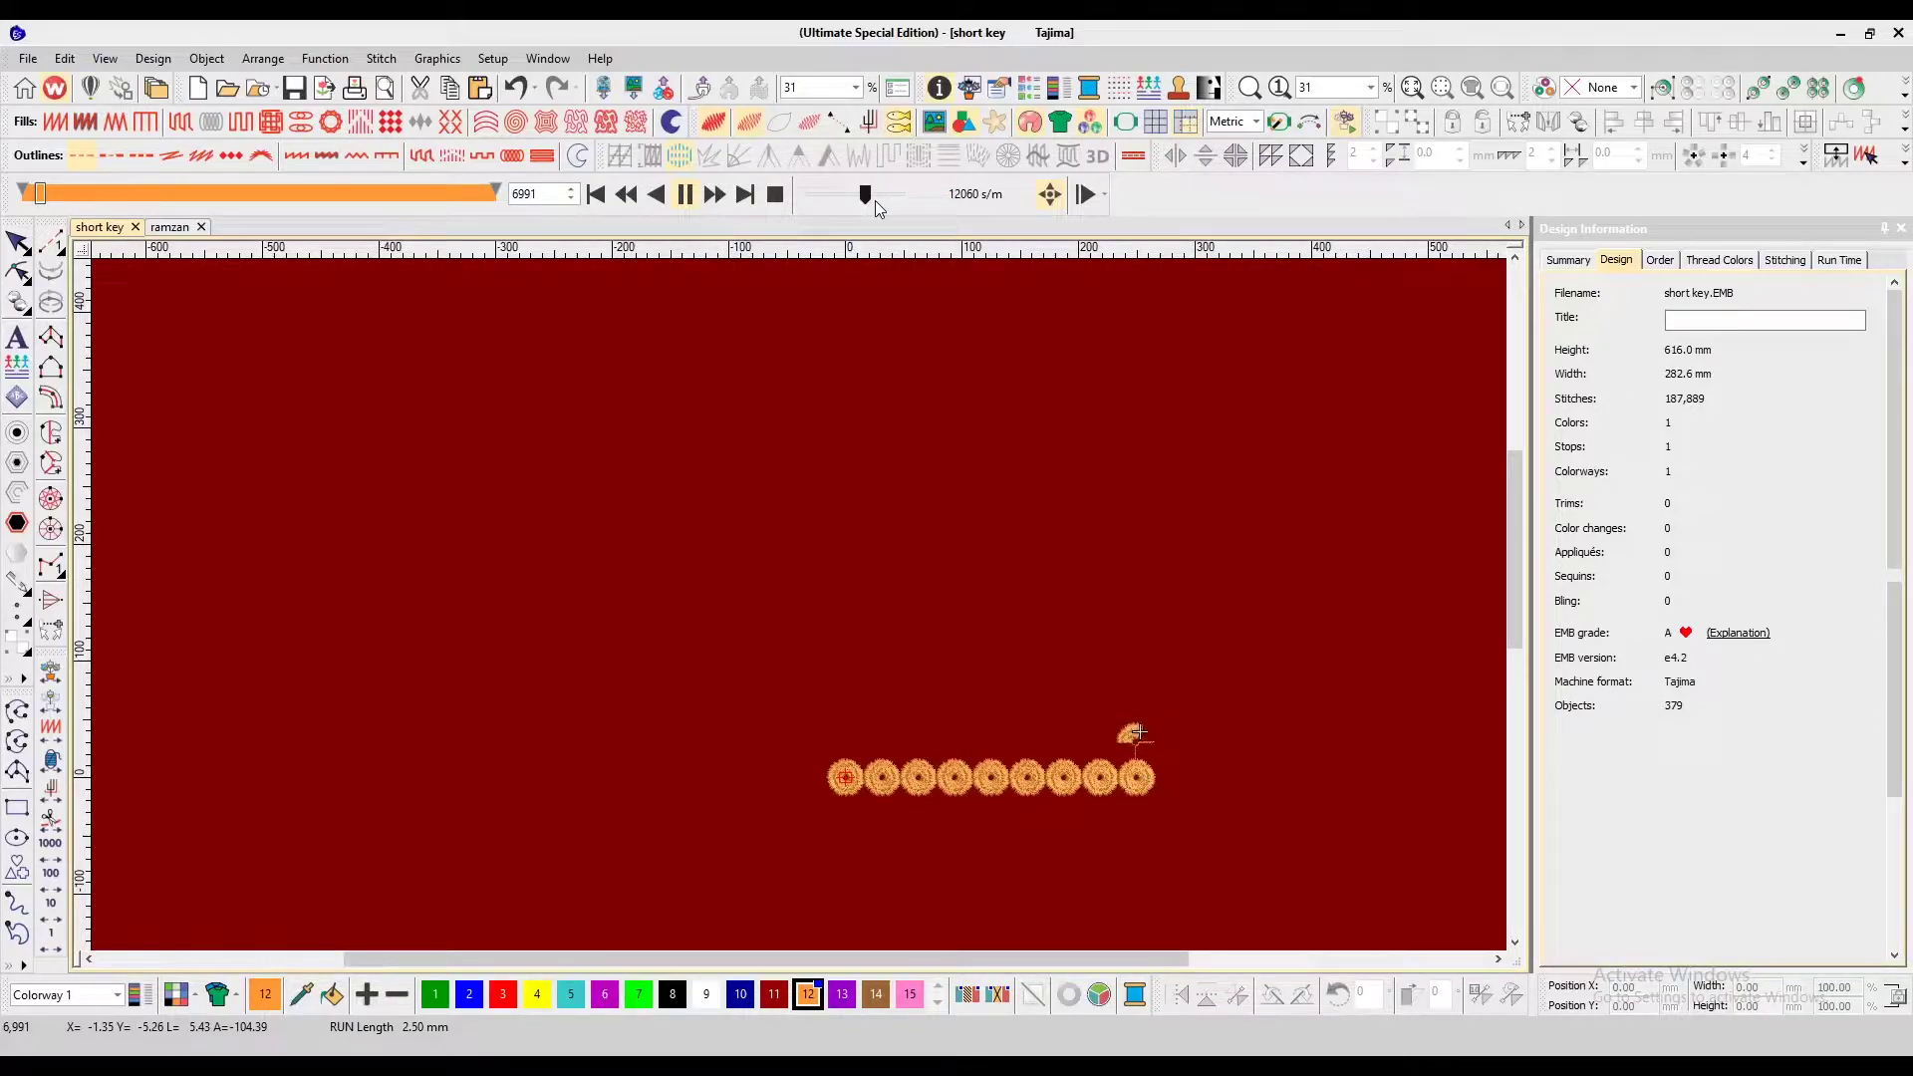
Examine in the simulation how the stitching travels along the rows and up through the connecting runs, and stop the playback
scroll(887, 229, down, 1)
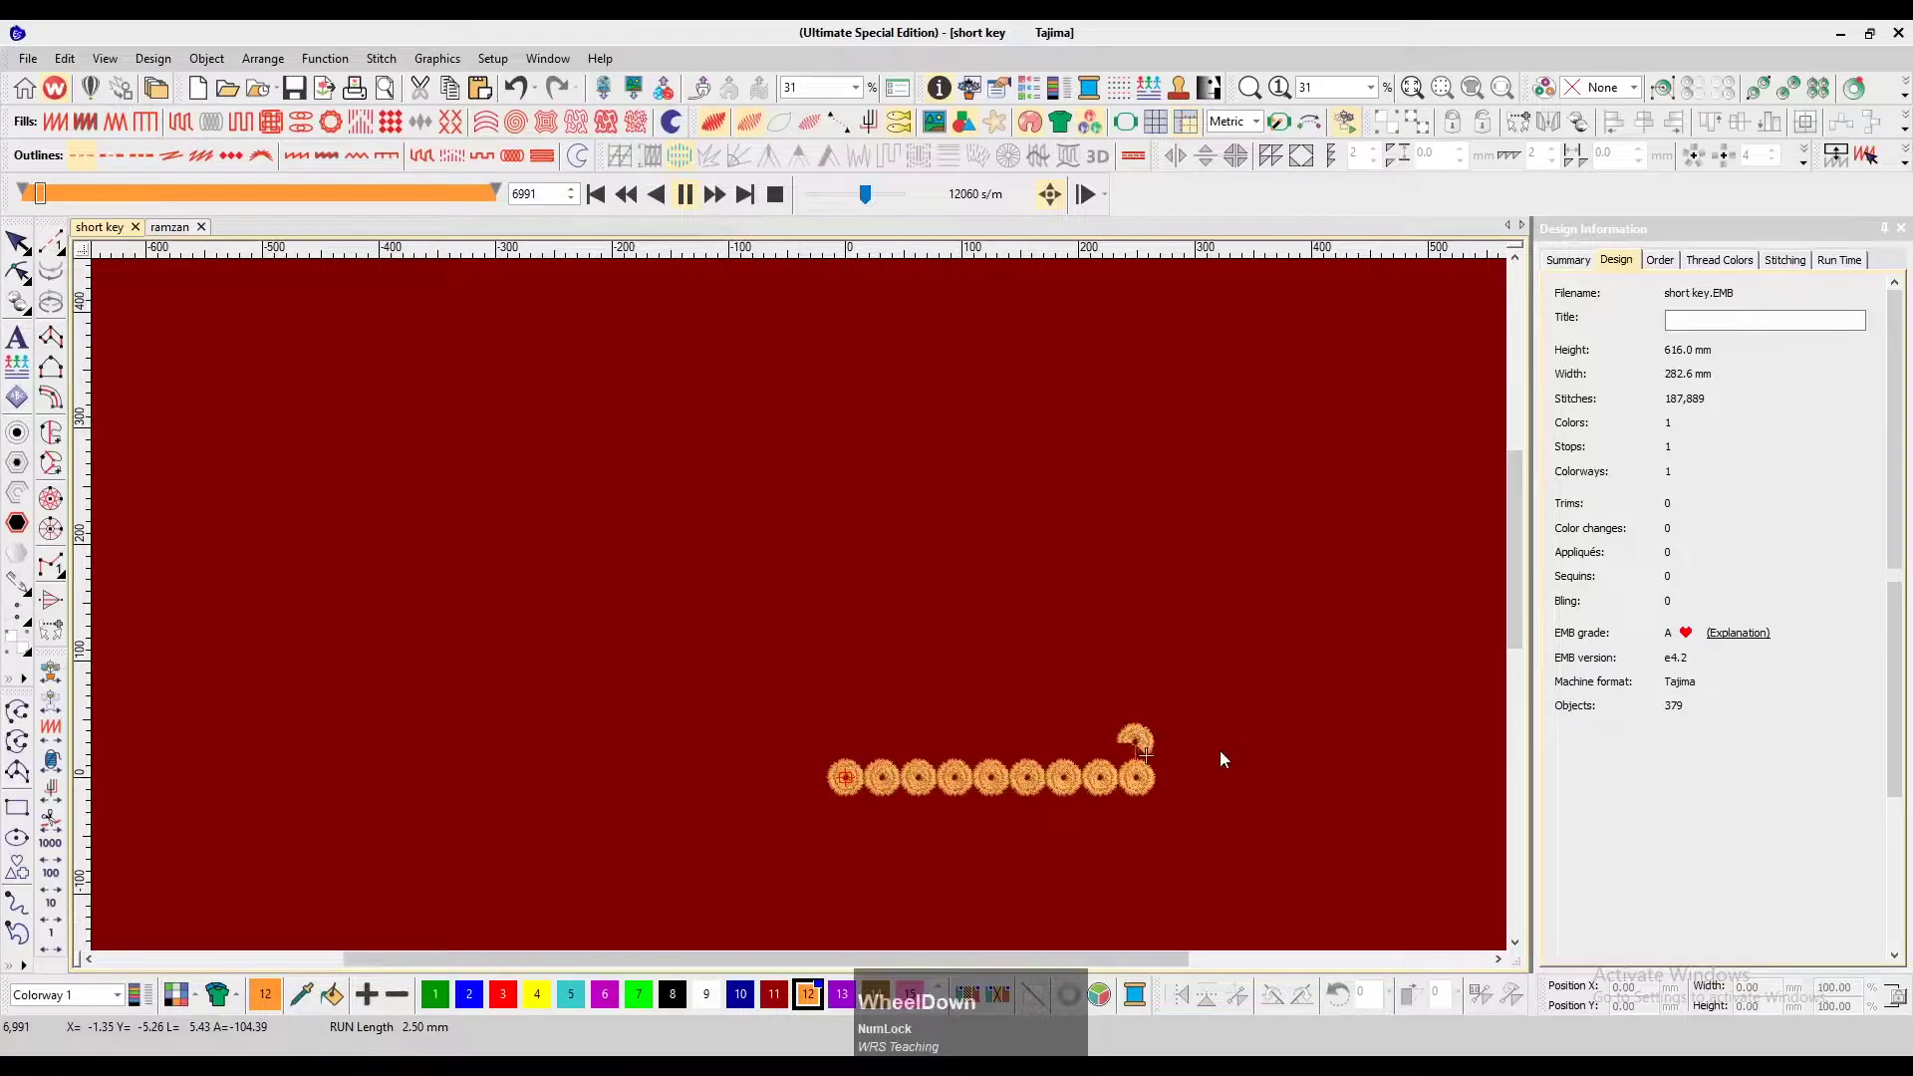
scroll(1245, 778, down, 1)
key(ctrl+alt)
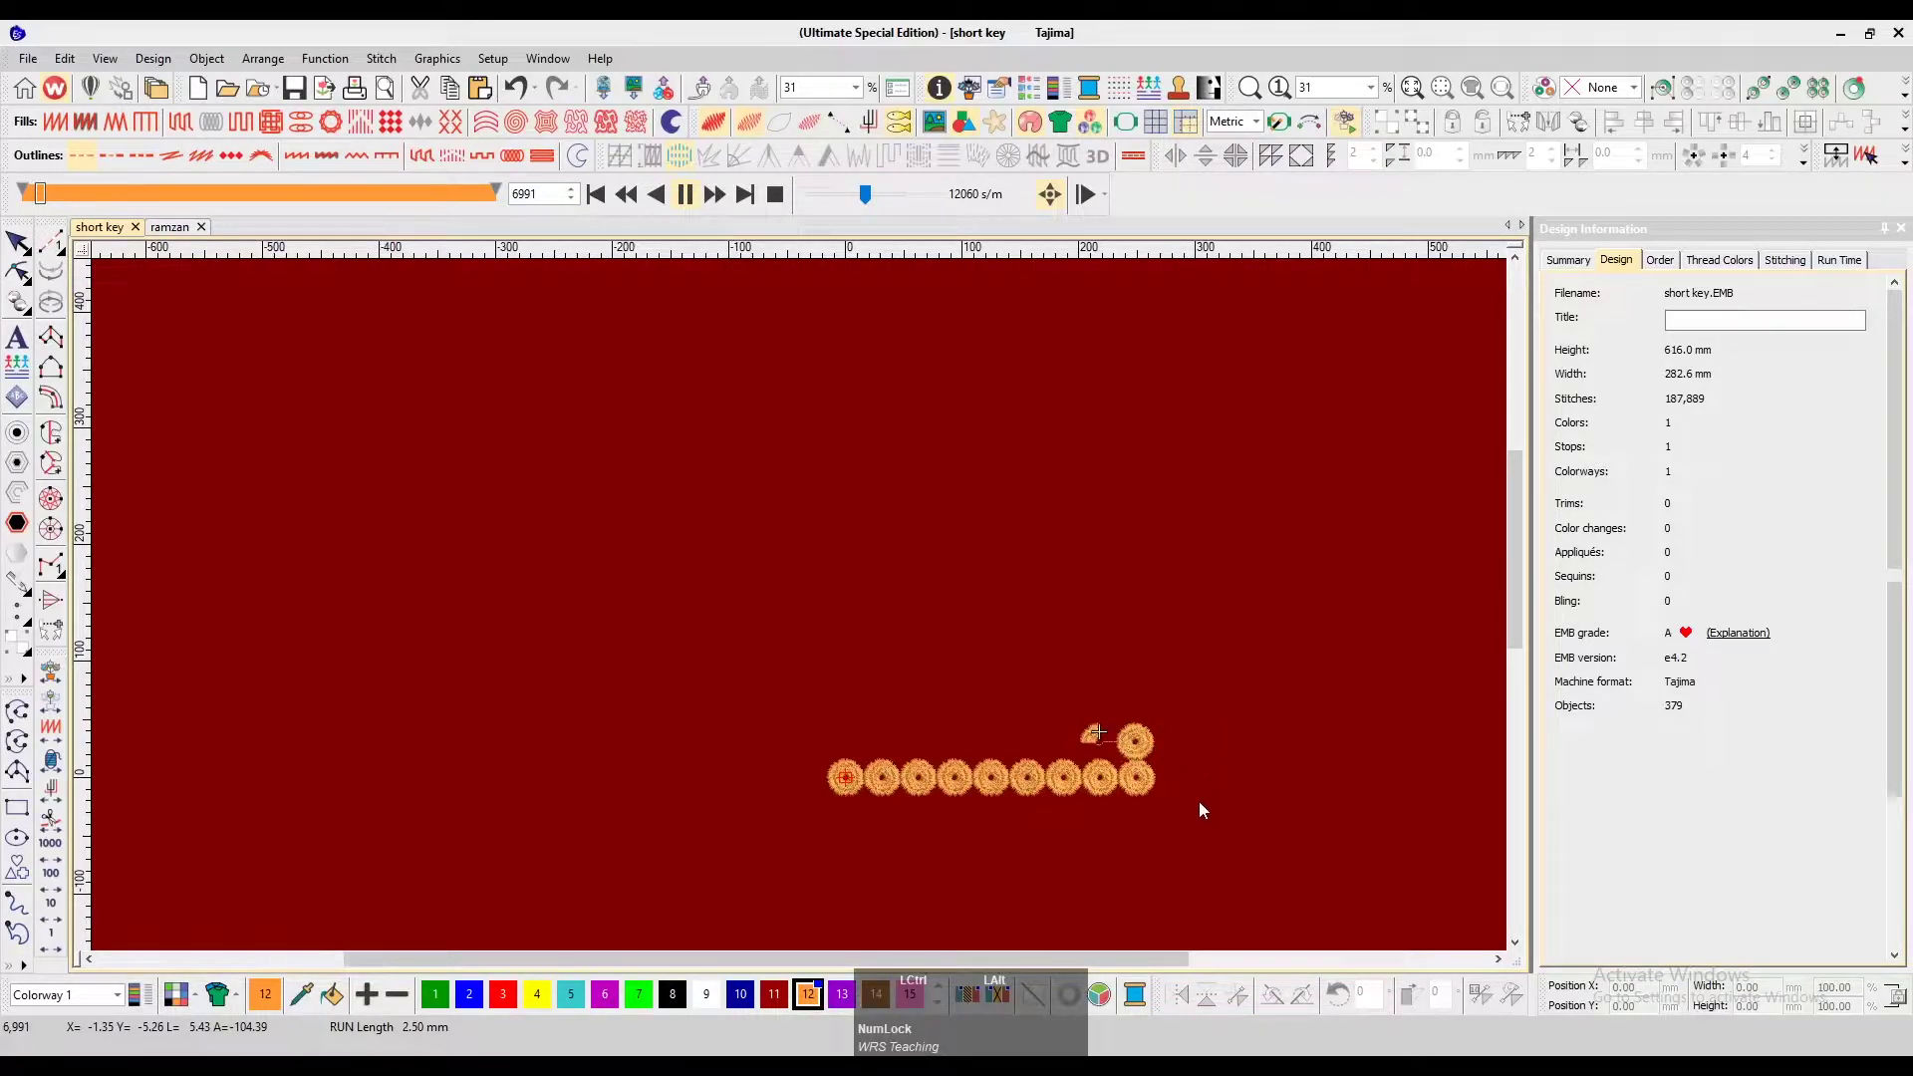
click(1209, 750)
key(ctrl)
key(ctrl)
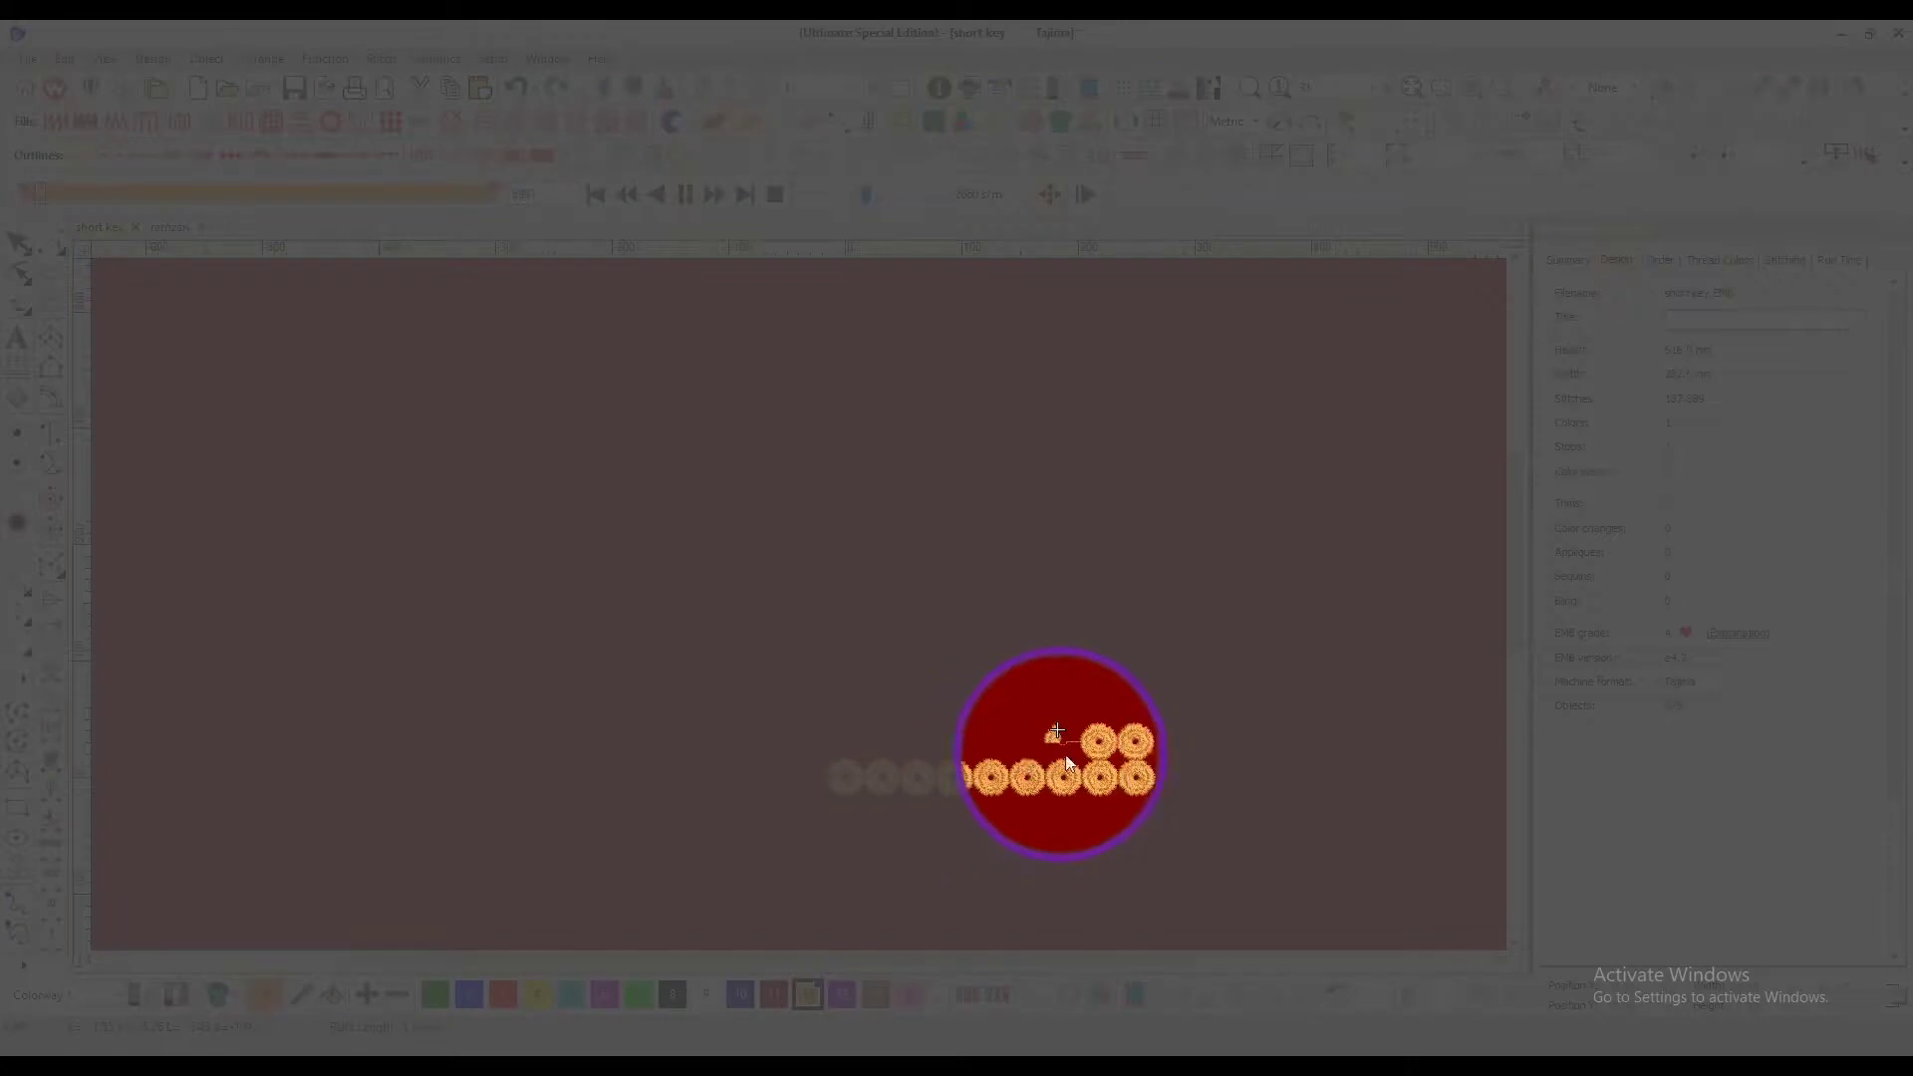
key(Num_Lock)
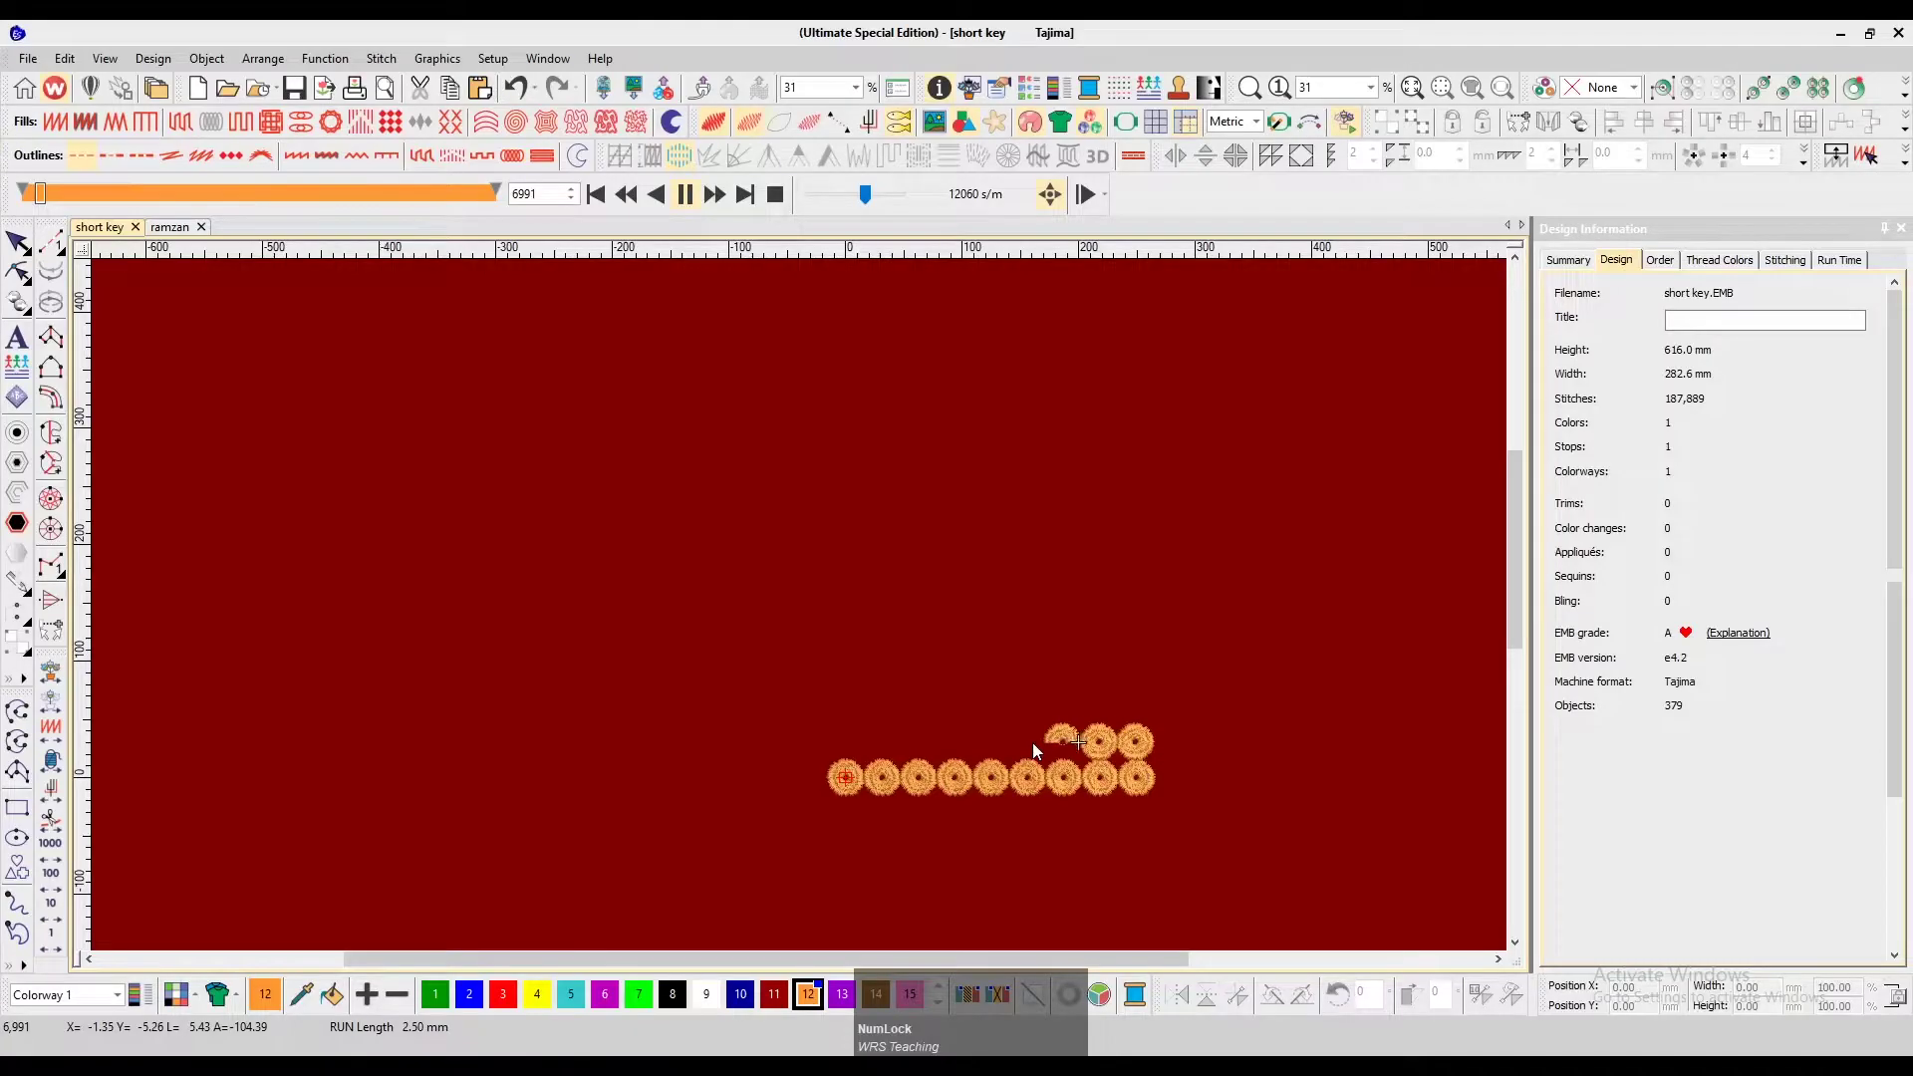
scroll(1186, 668, up, 1)
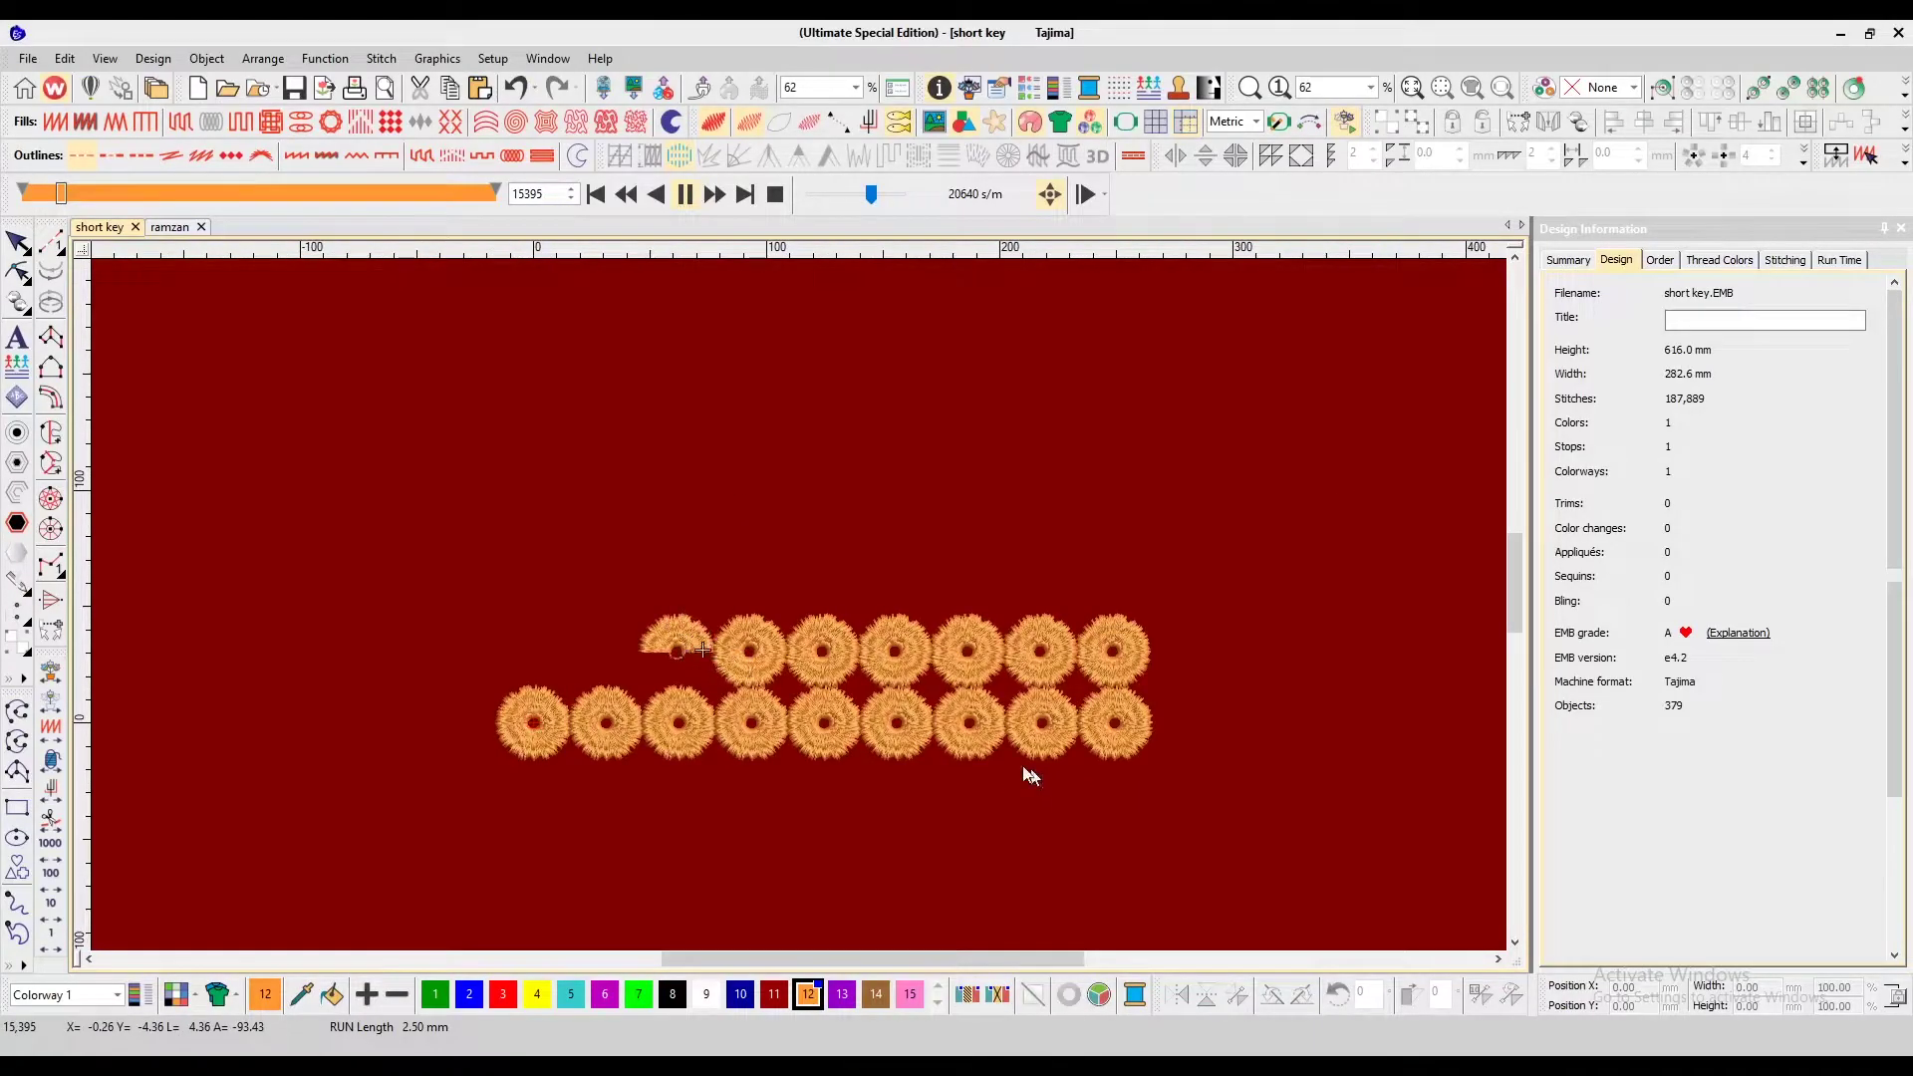
key(Num_Lock)
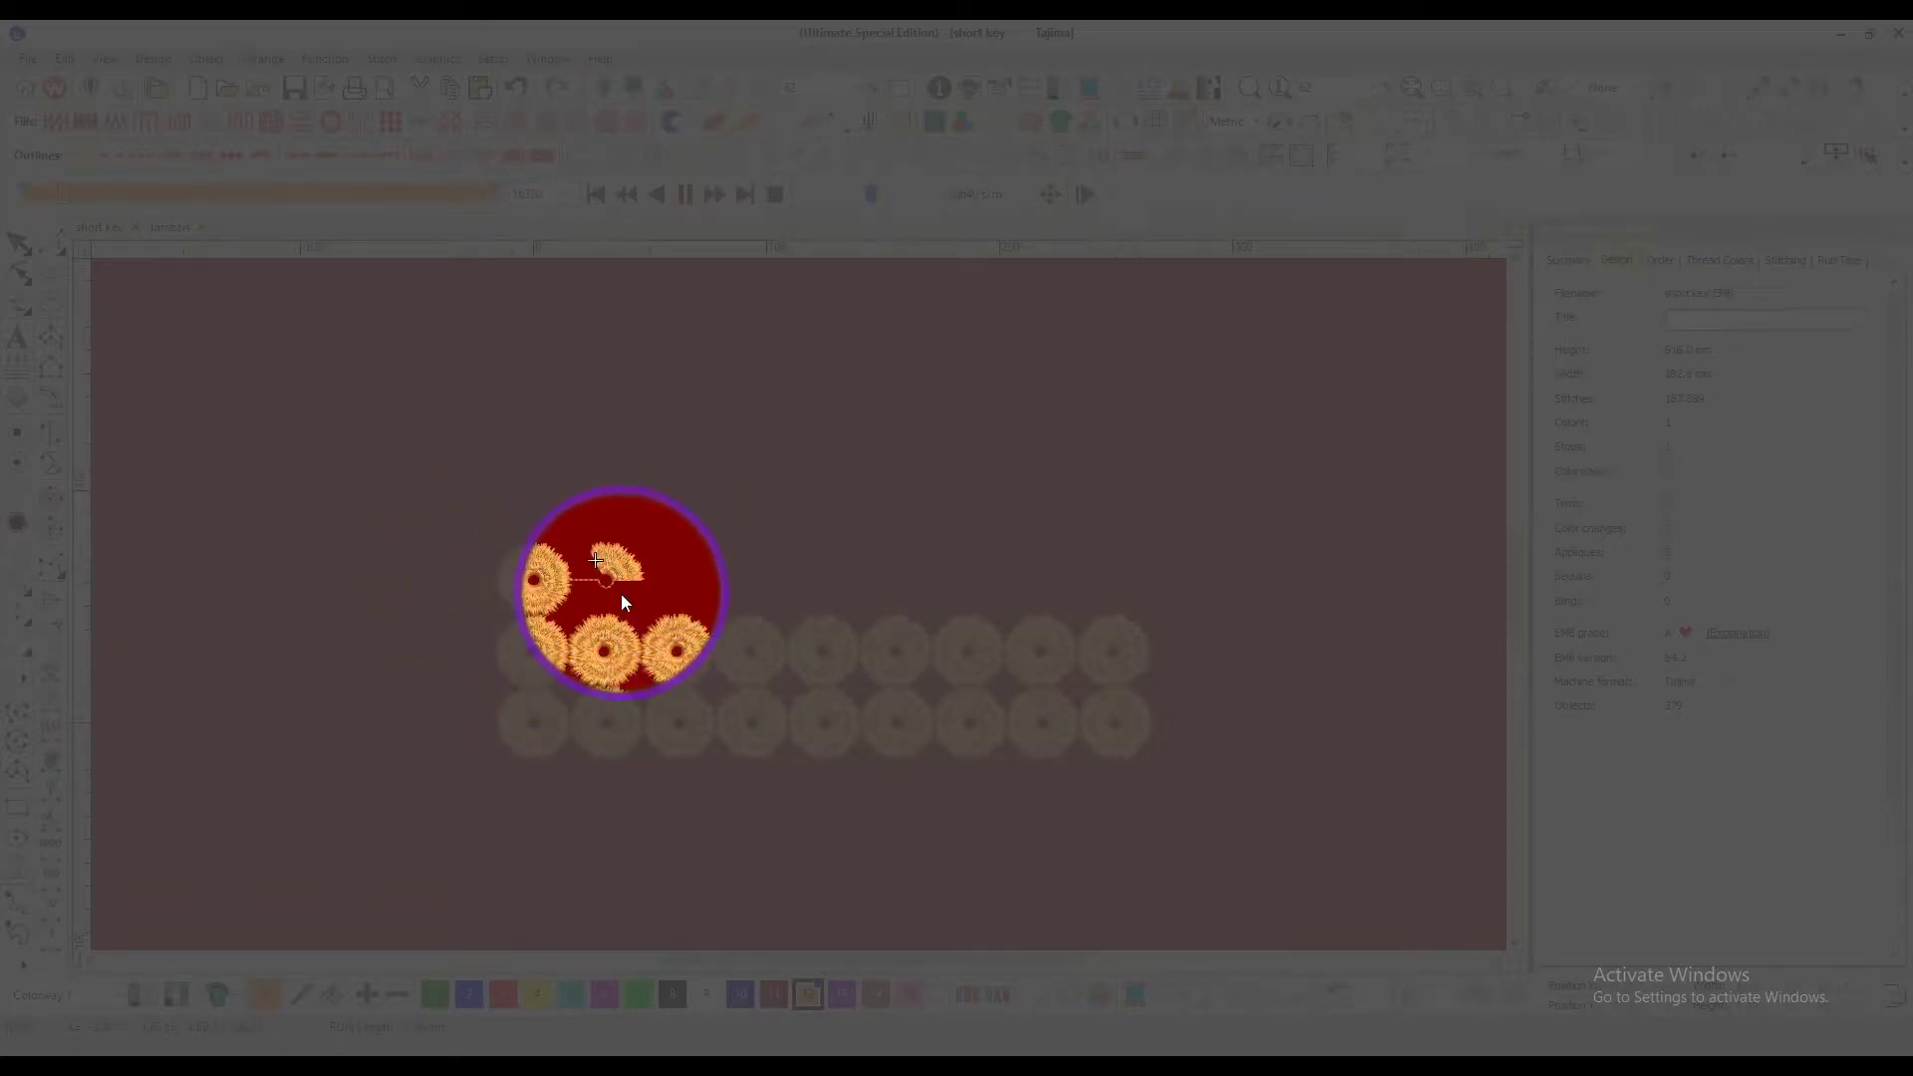
key(shift)
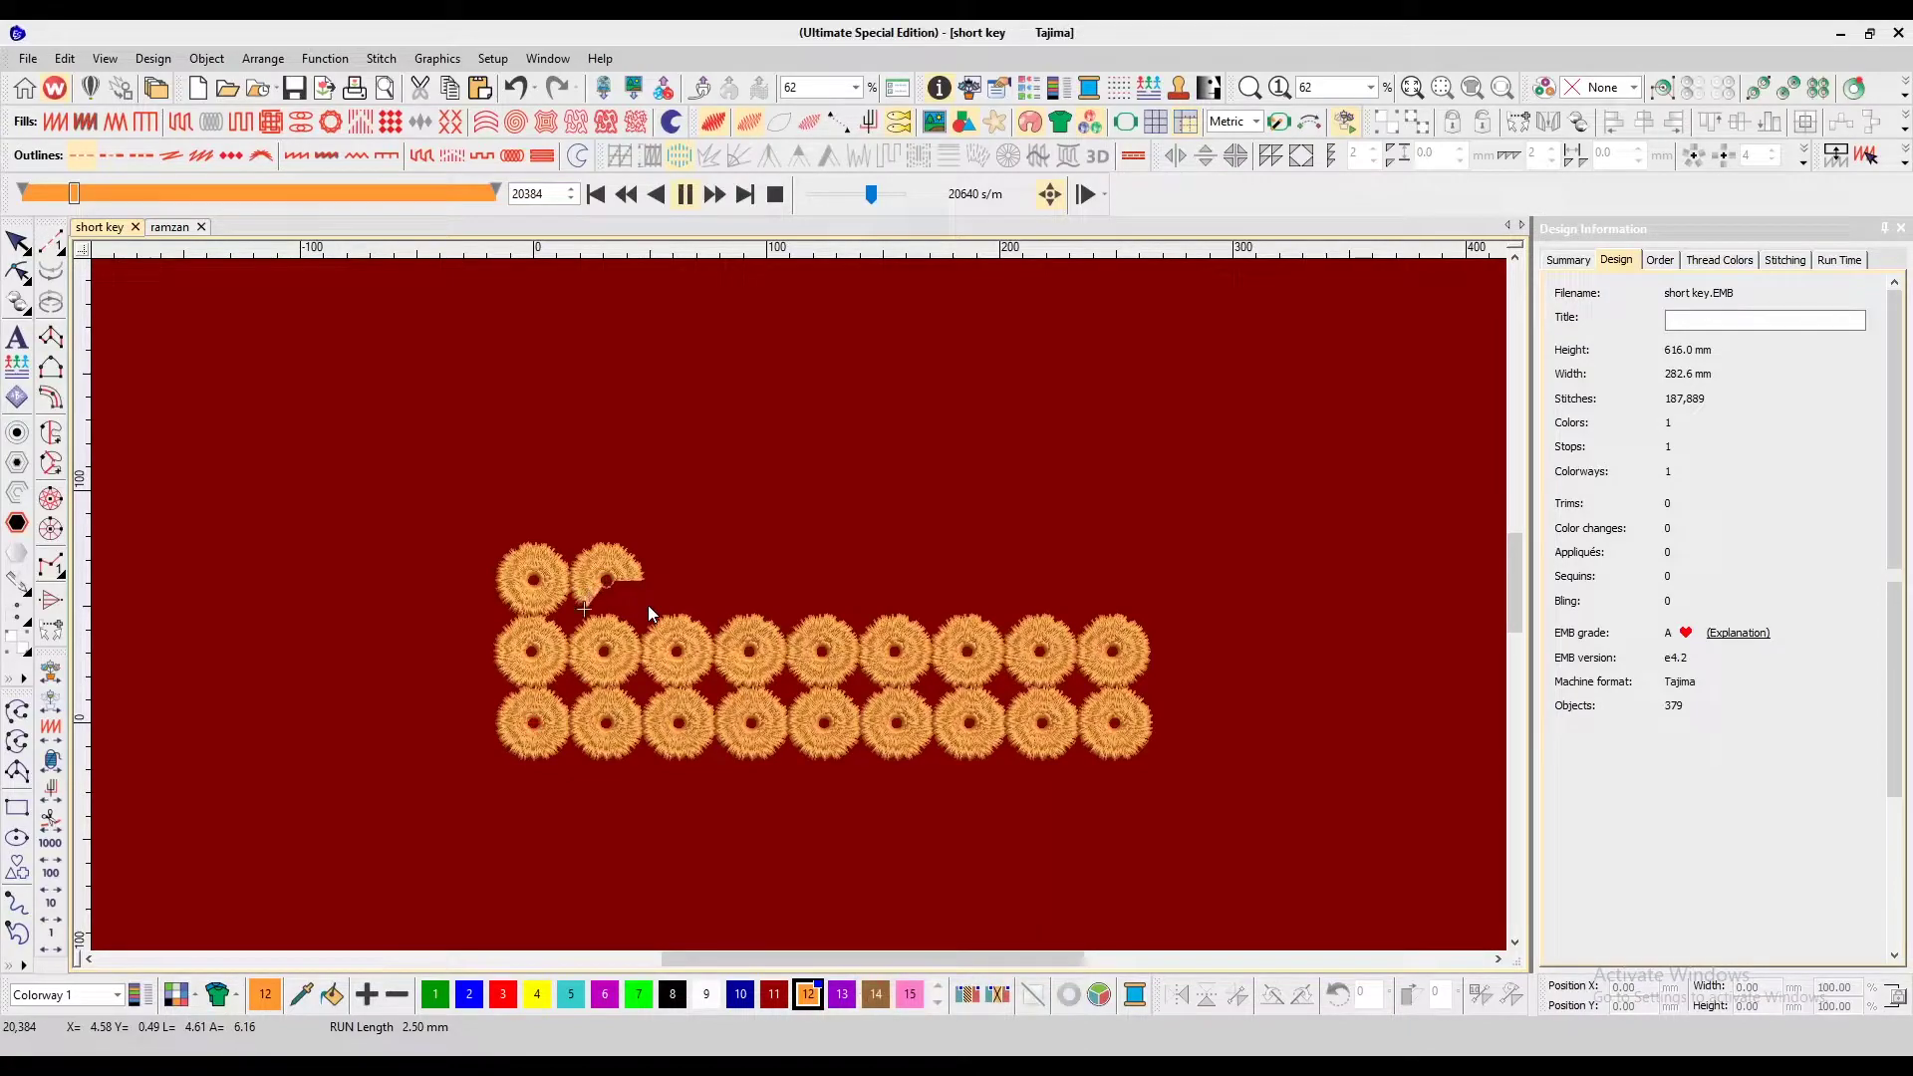
key(Escape)
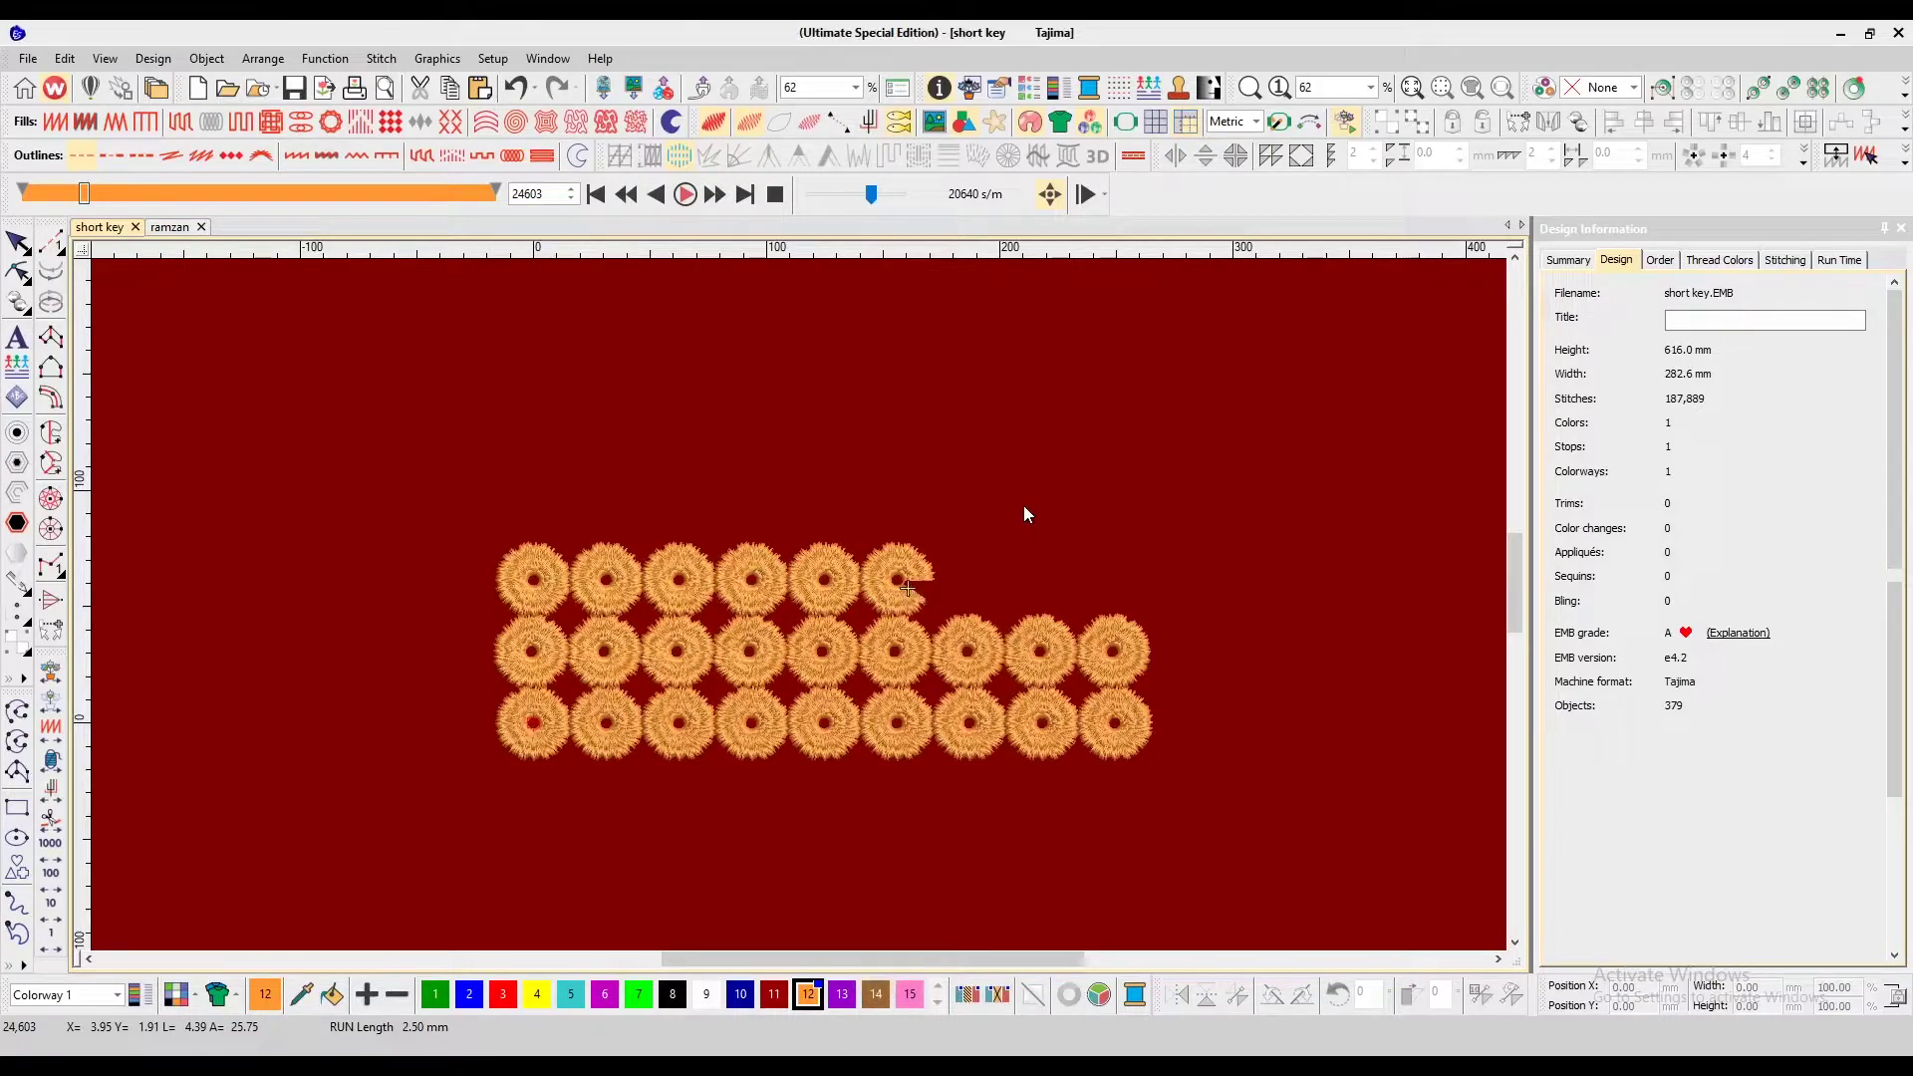
click(1062, 513)
click(774, 194)
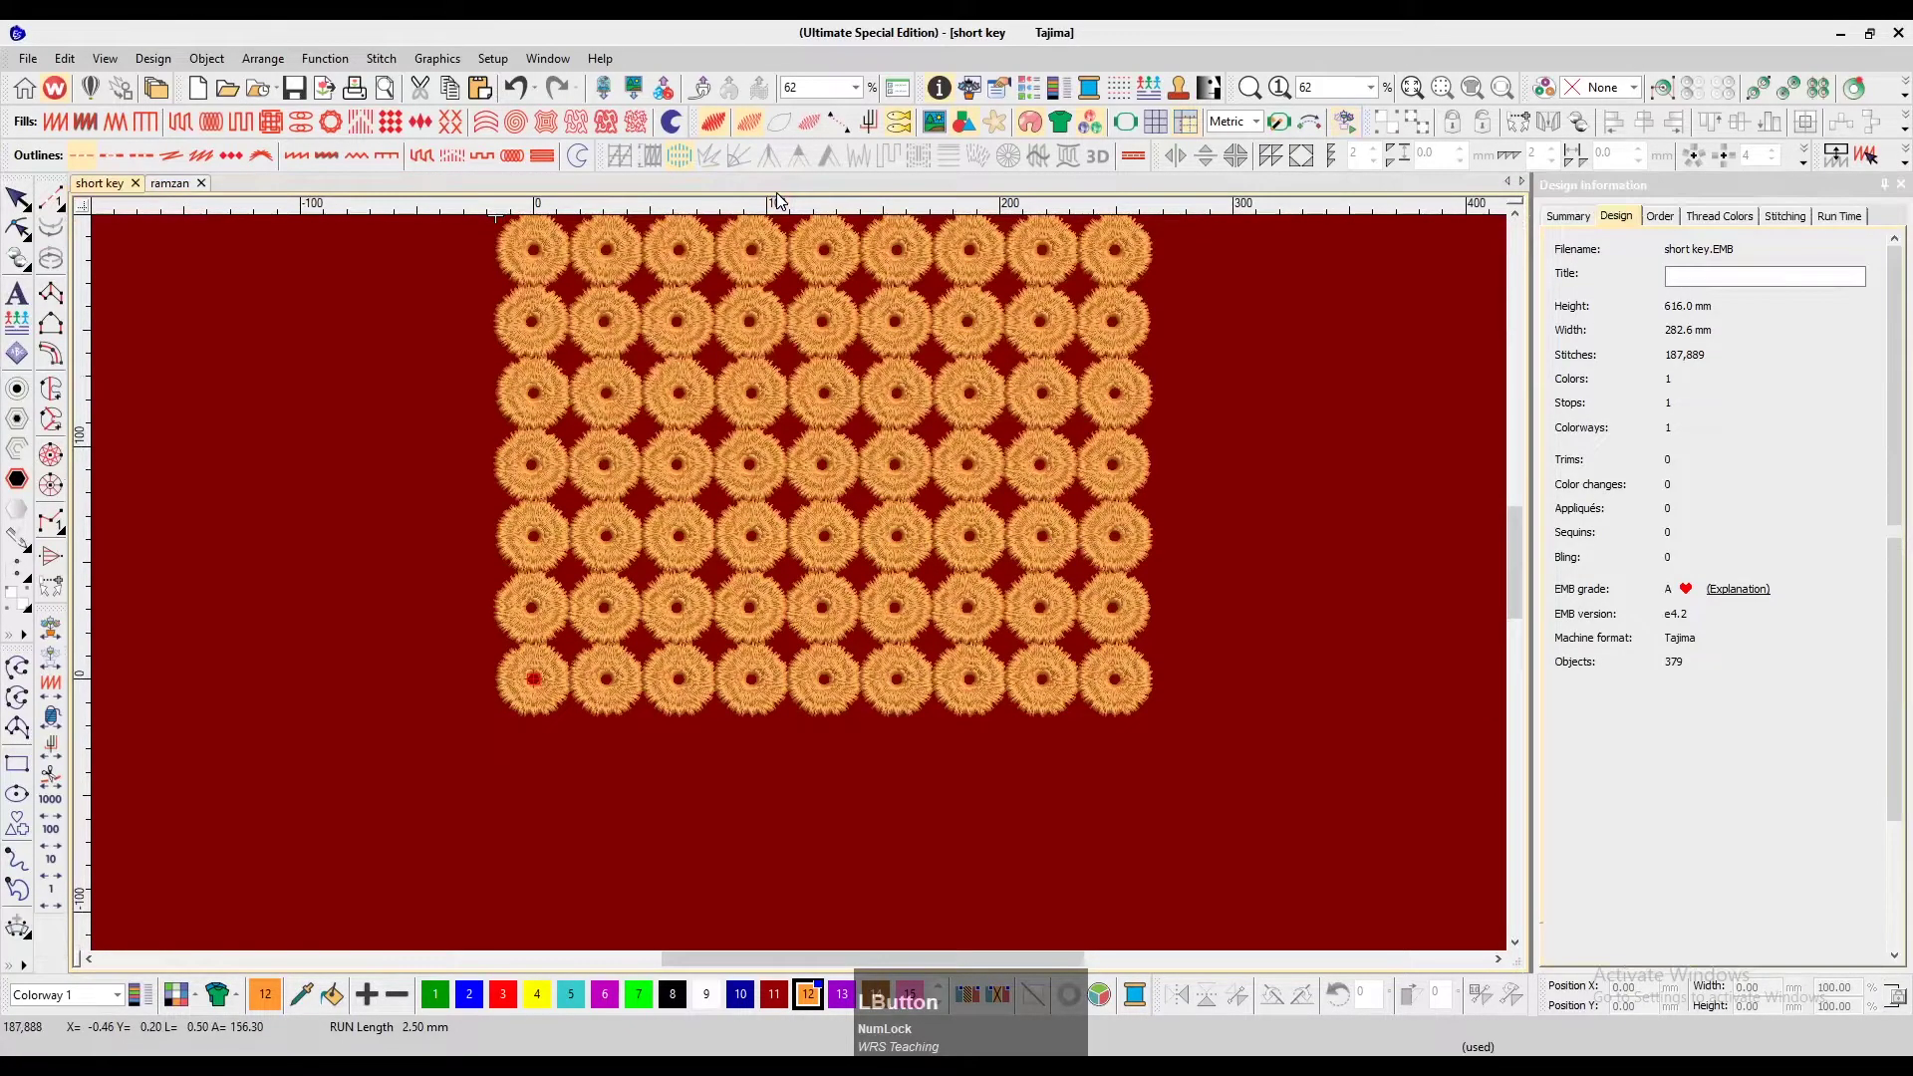
Create one Backstitch offset with 1.00 mm spacing in color C12 around all motifs of the pattern, keeping the original objects
key(F2)
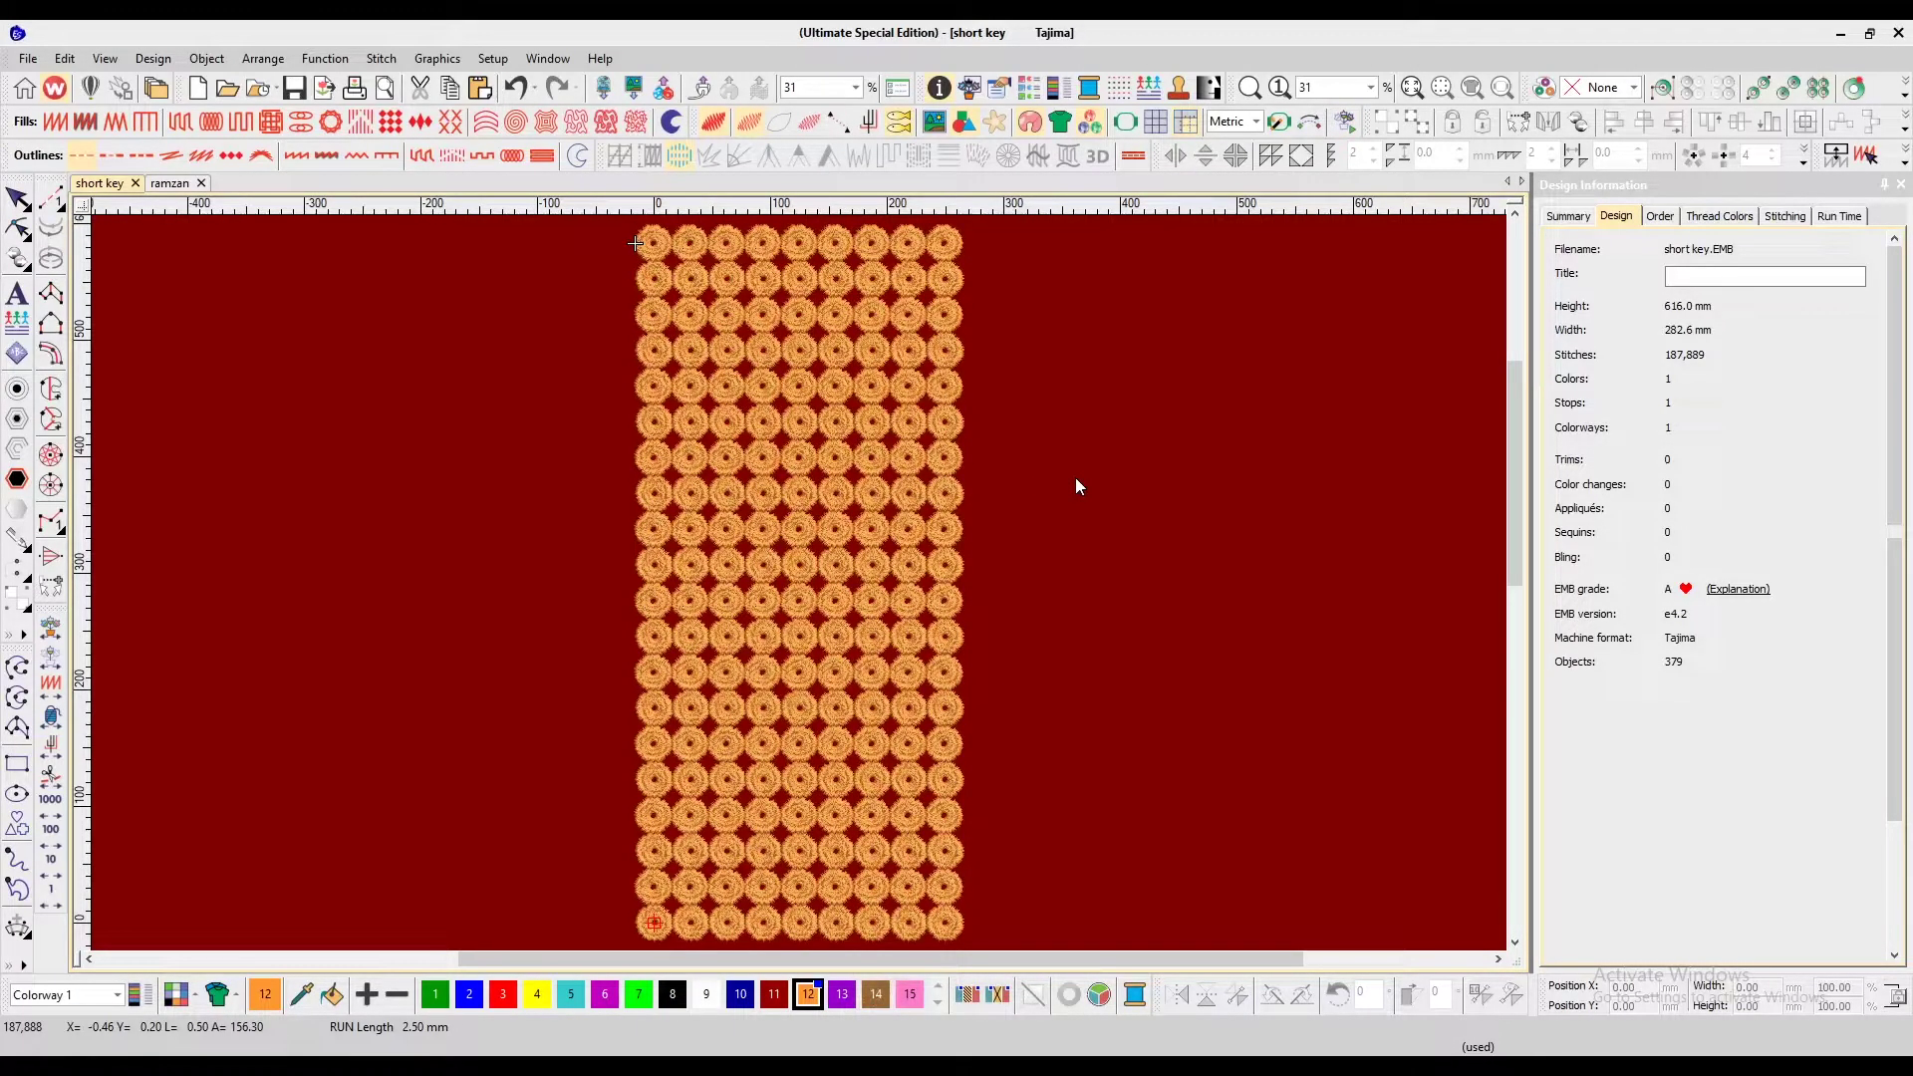
scroll(812, 576, down, 1)
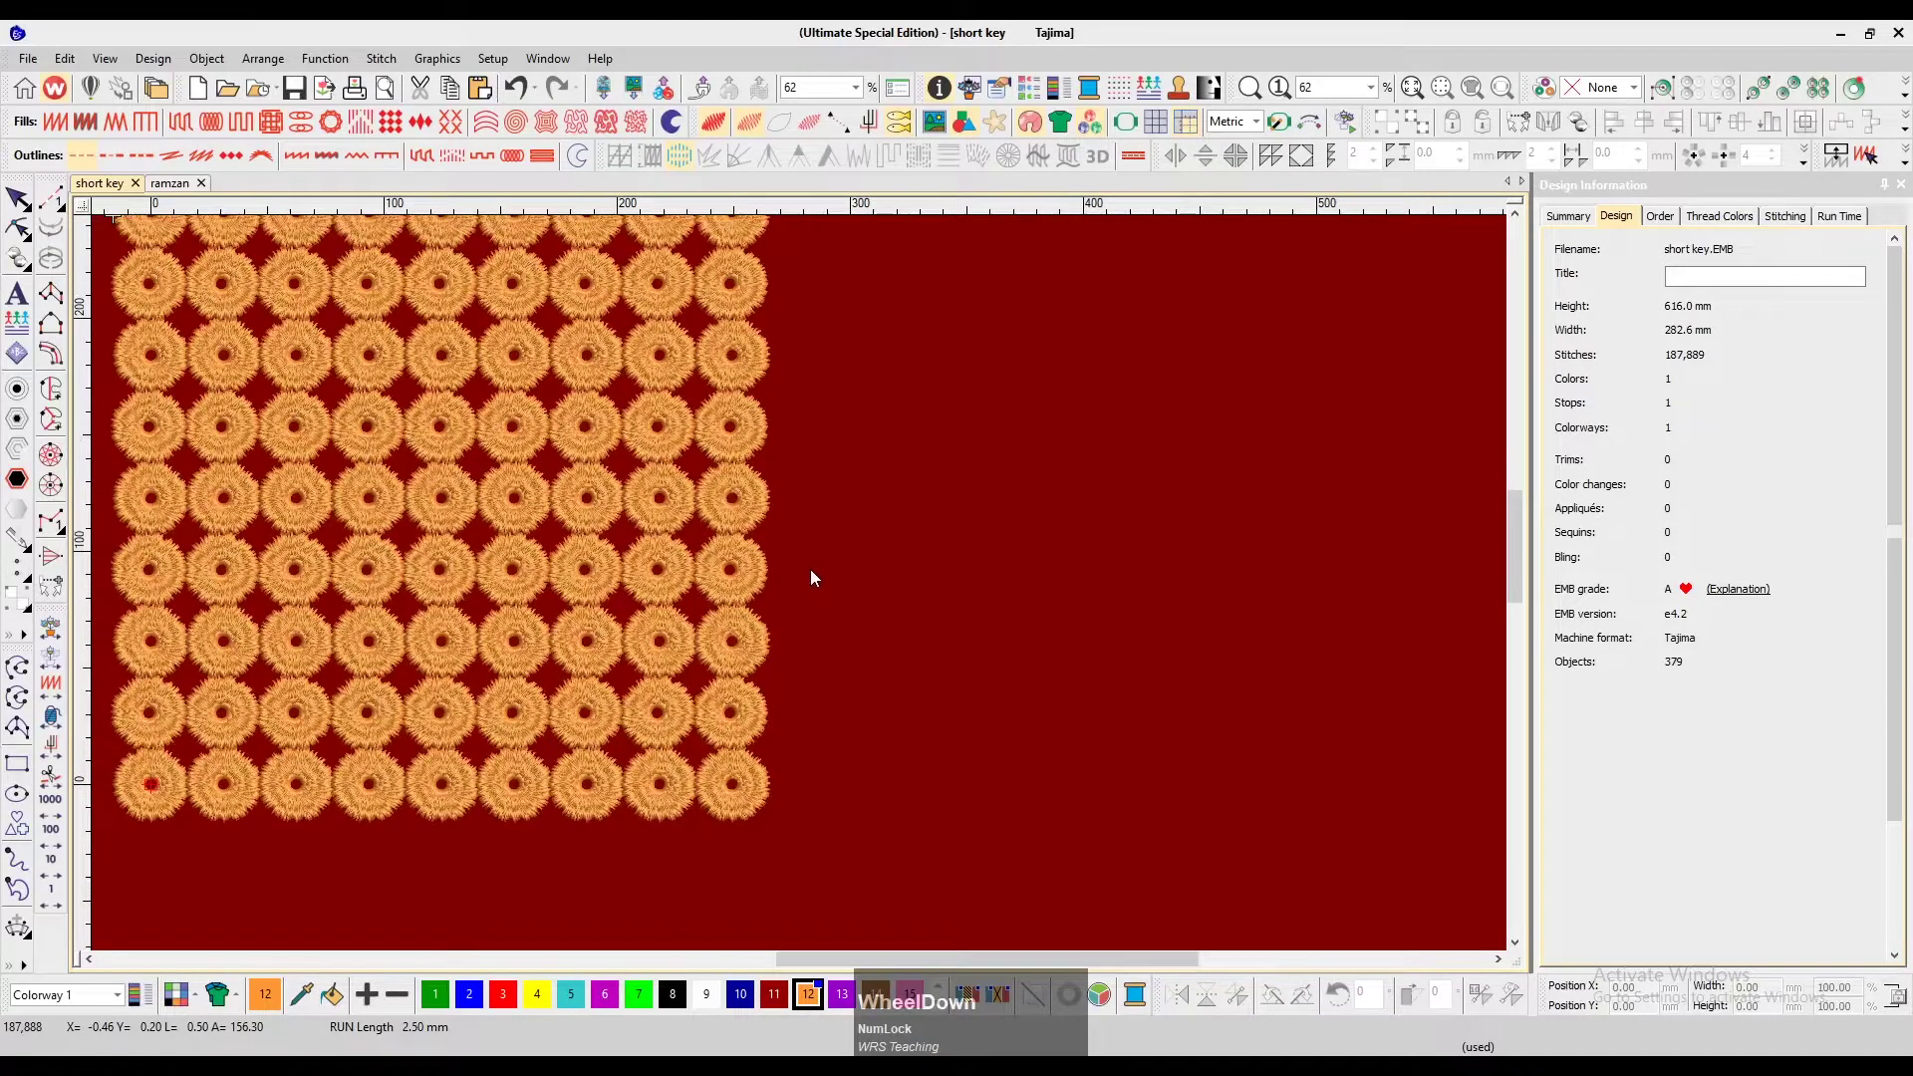
scroll(852, 573, down, 1)
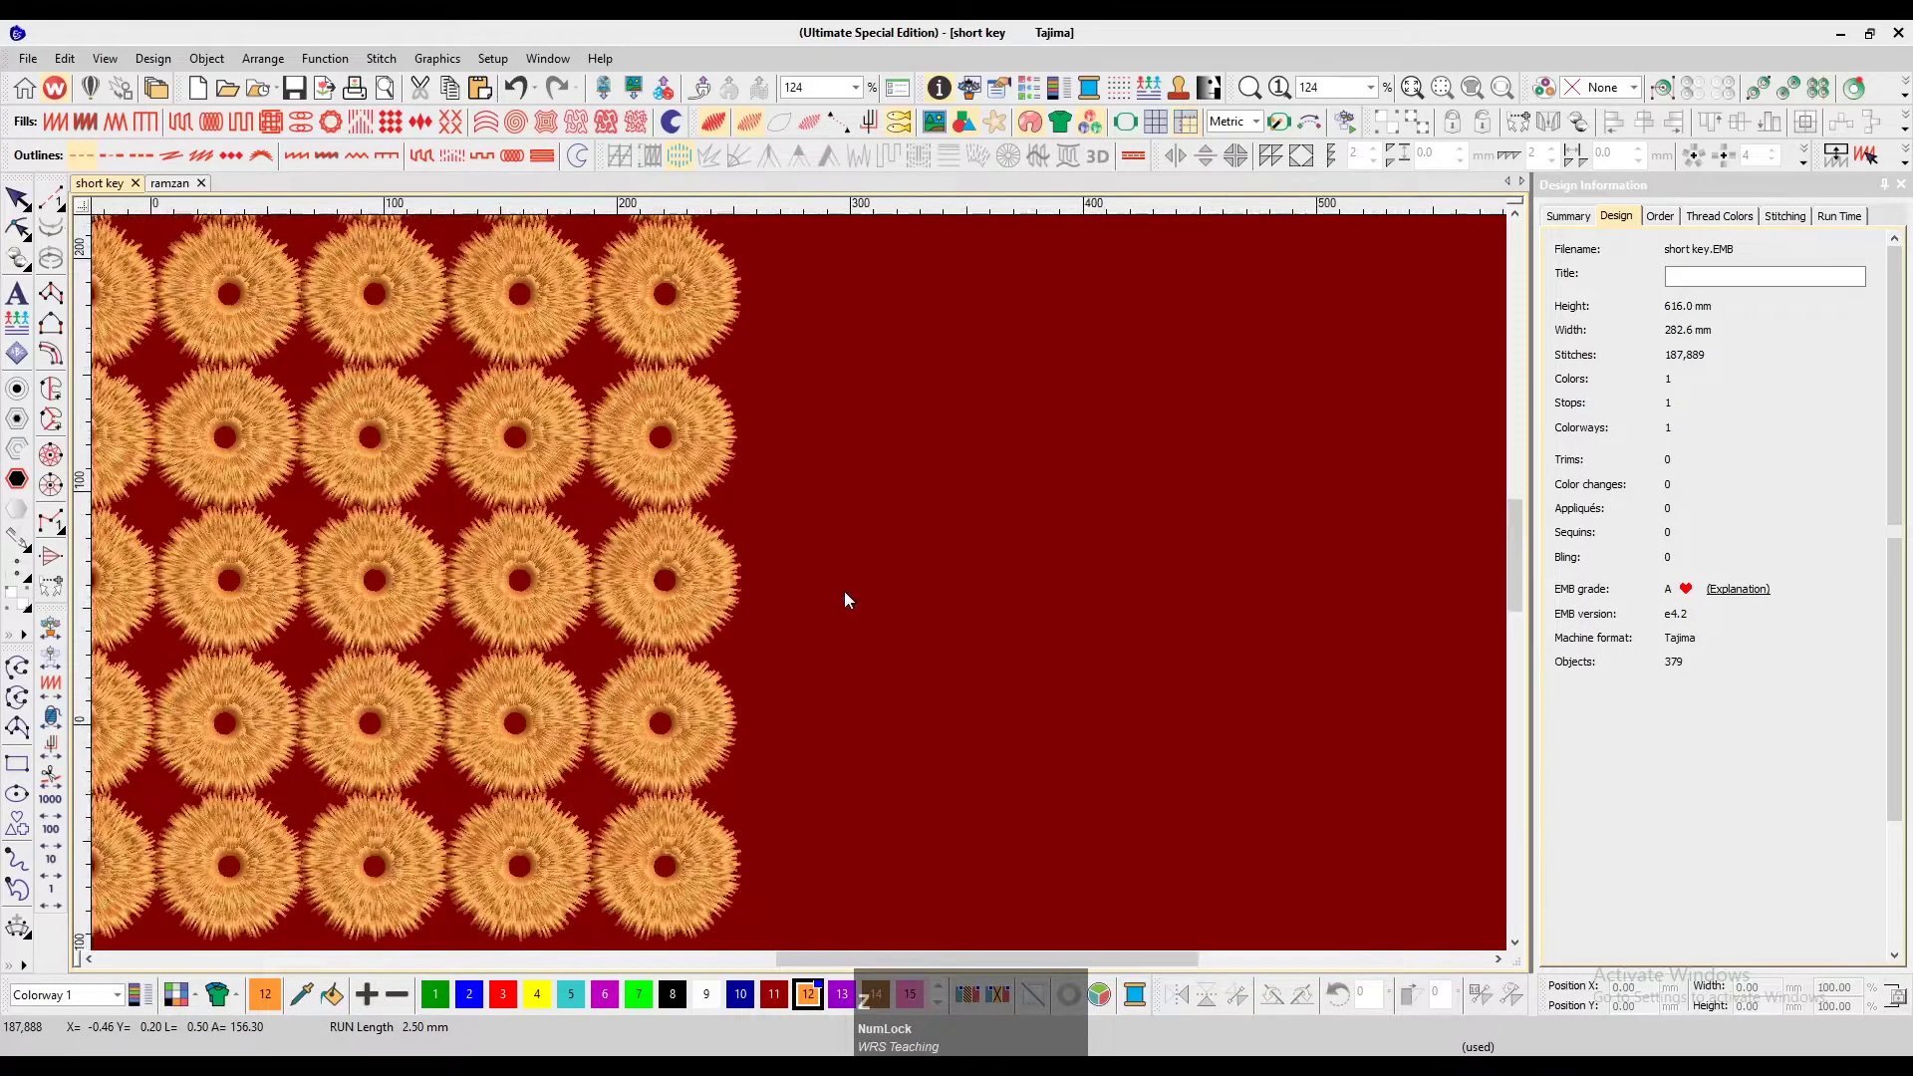
scroll(947, 598, up, 2)
scroll(867, 558, up, 1)
drag(861, 286, 543, 739)
key(z)
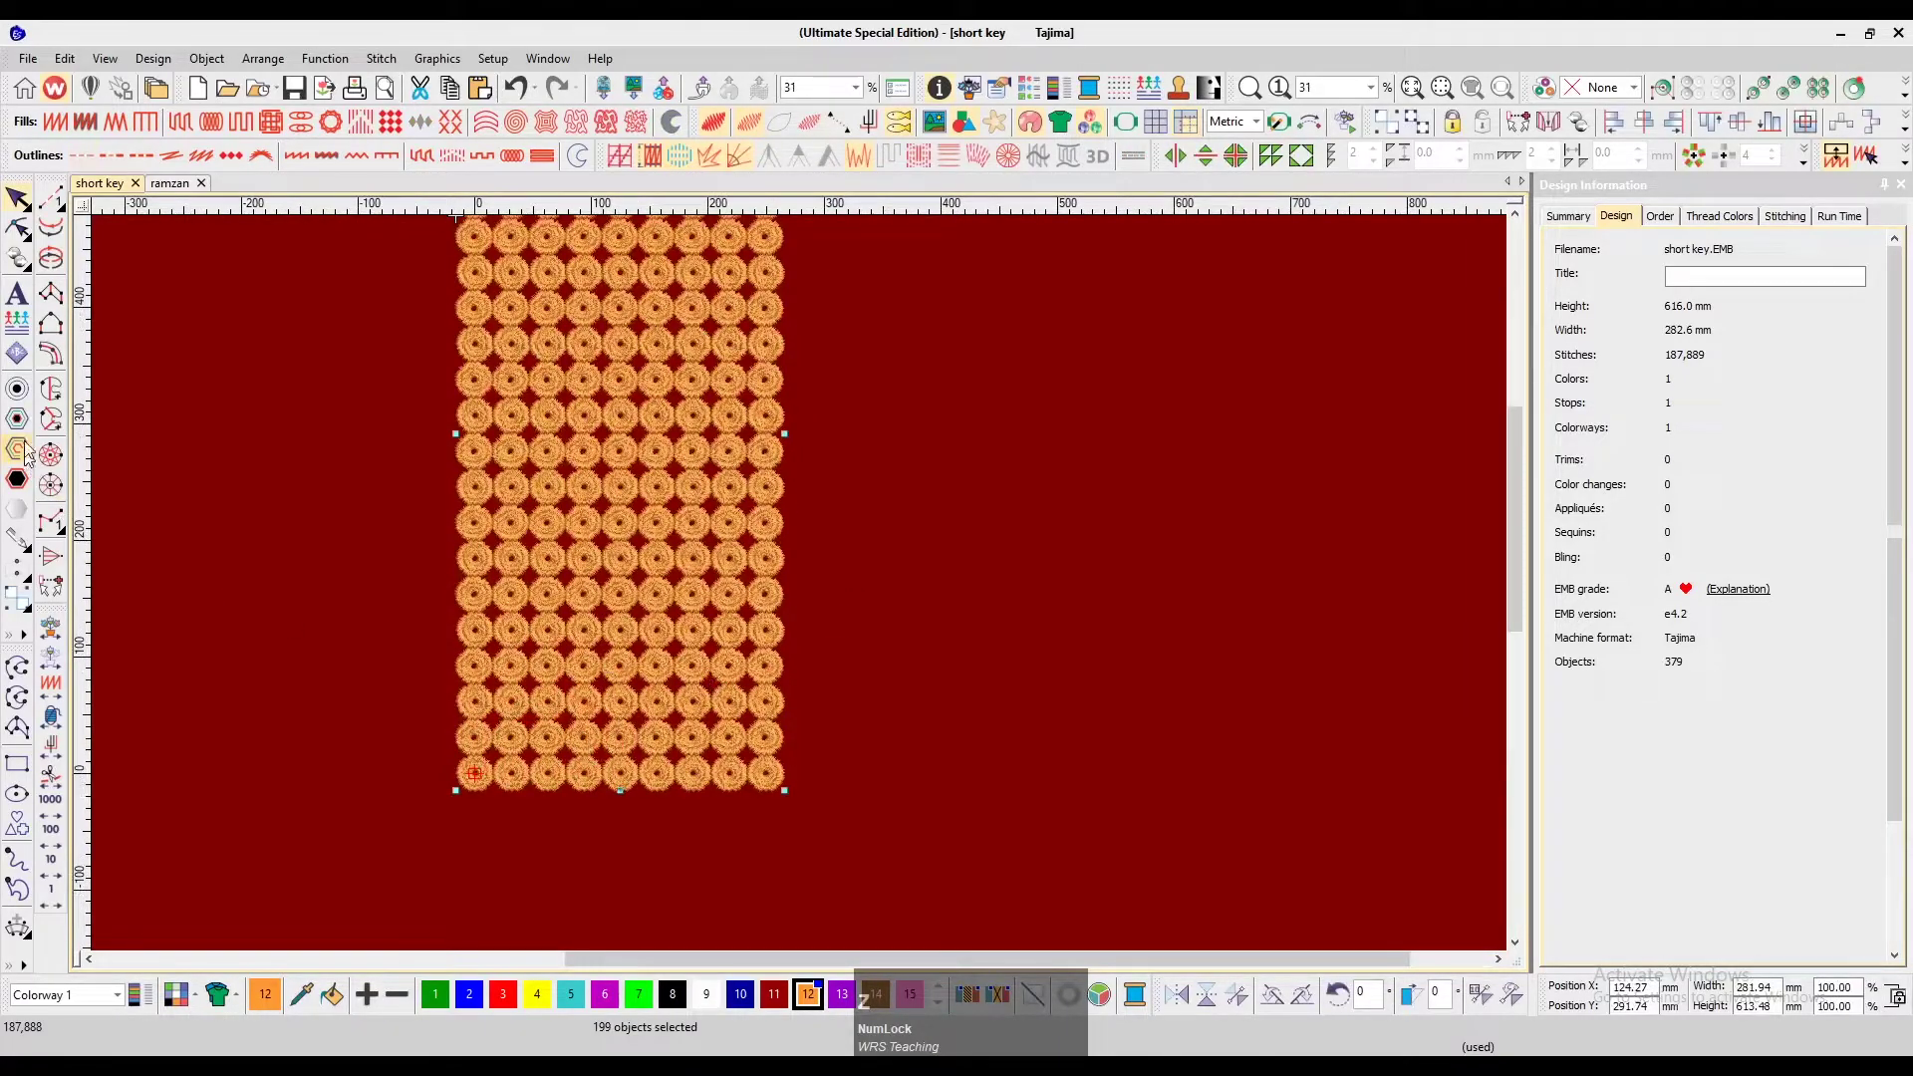
click(19, 422)
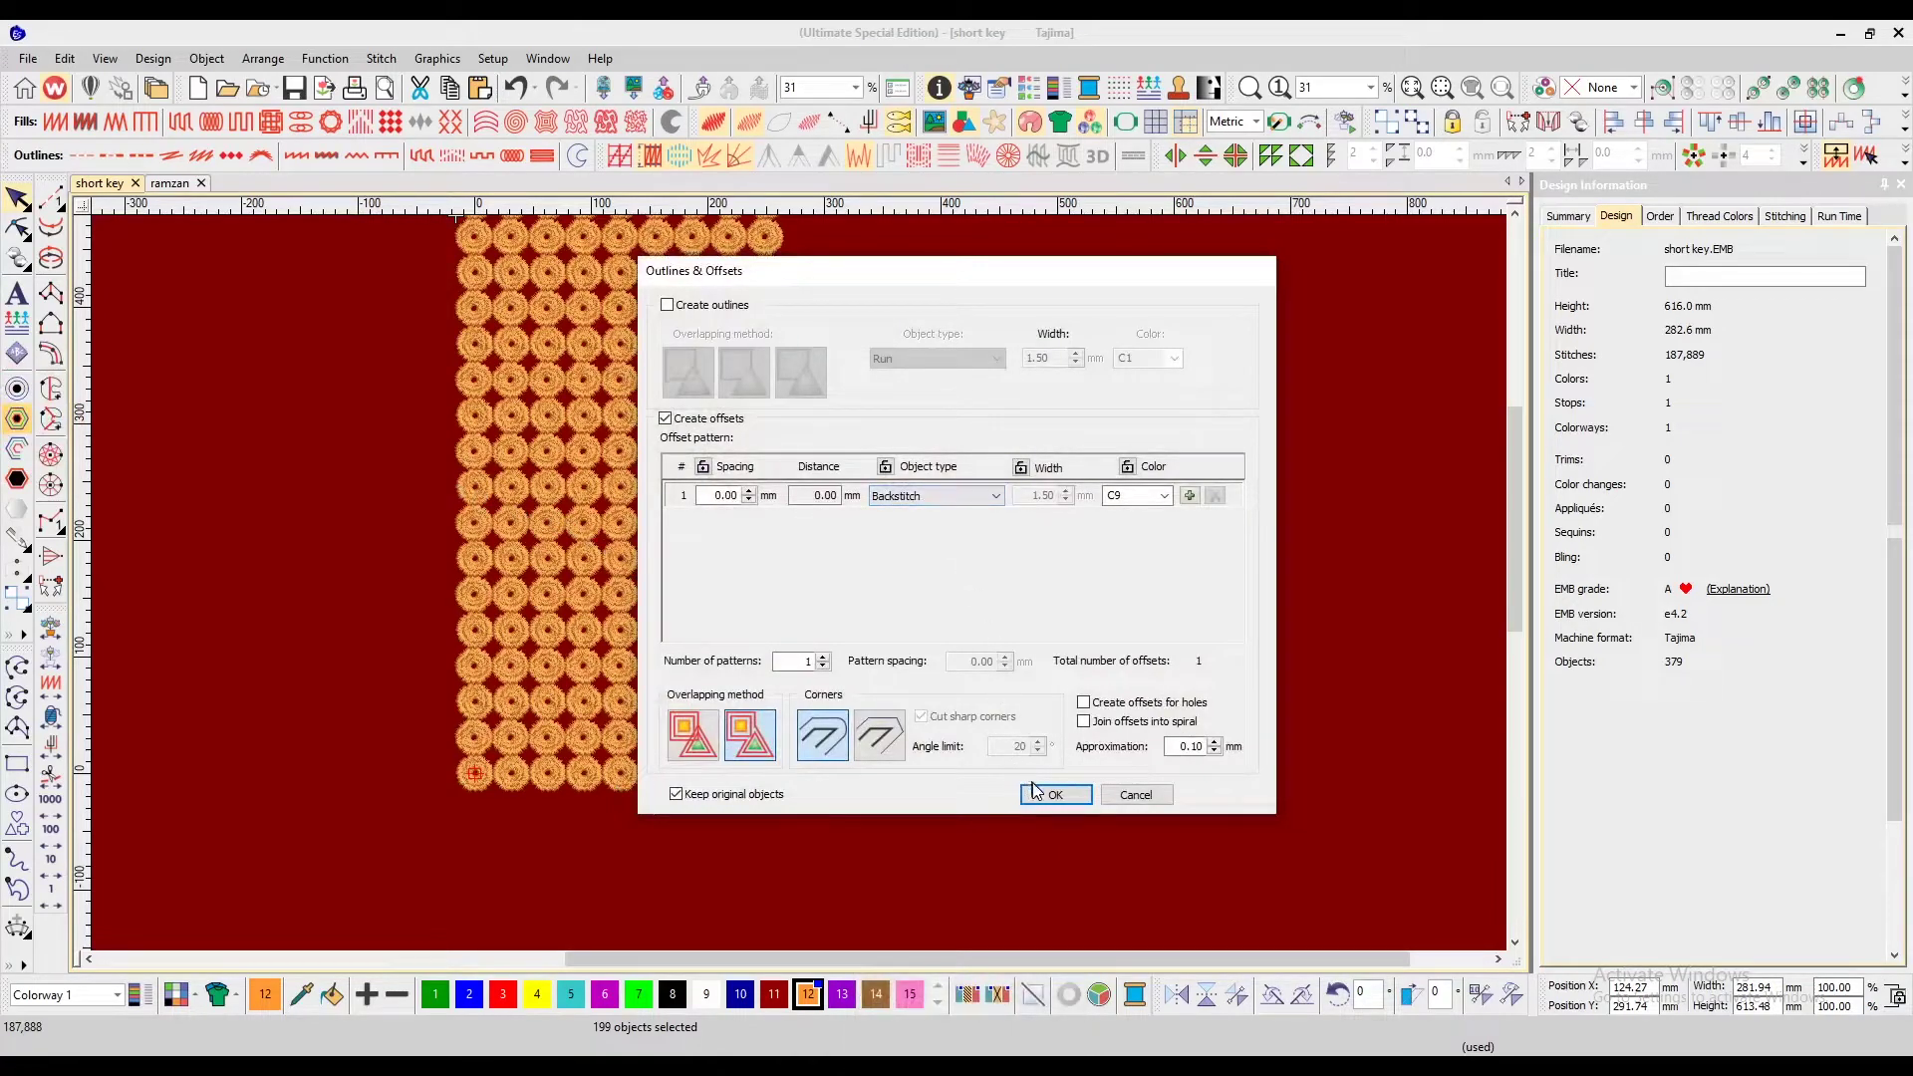
click(748, 491)
click(1133, 495)
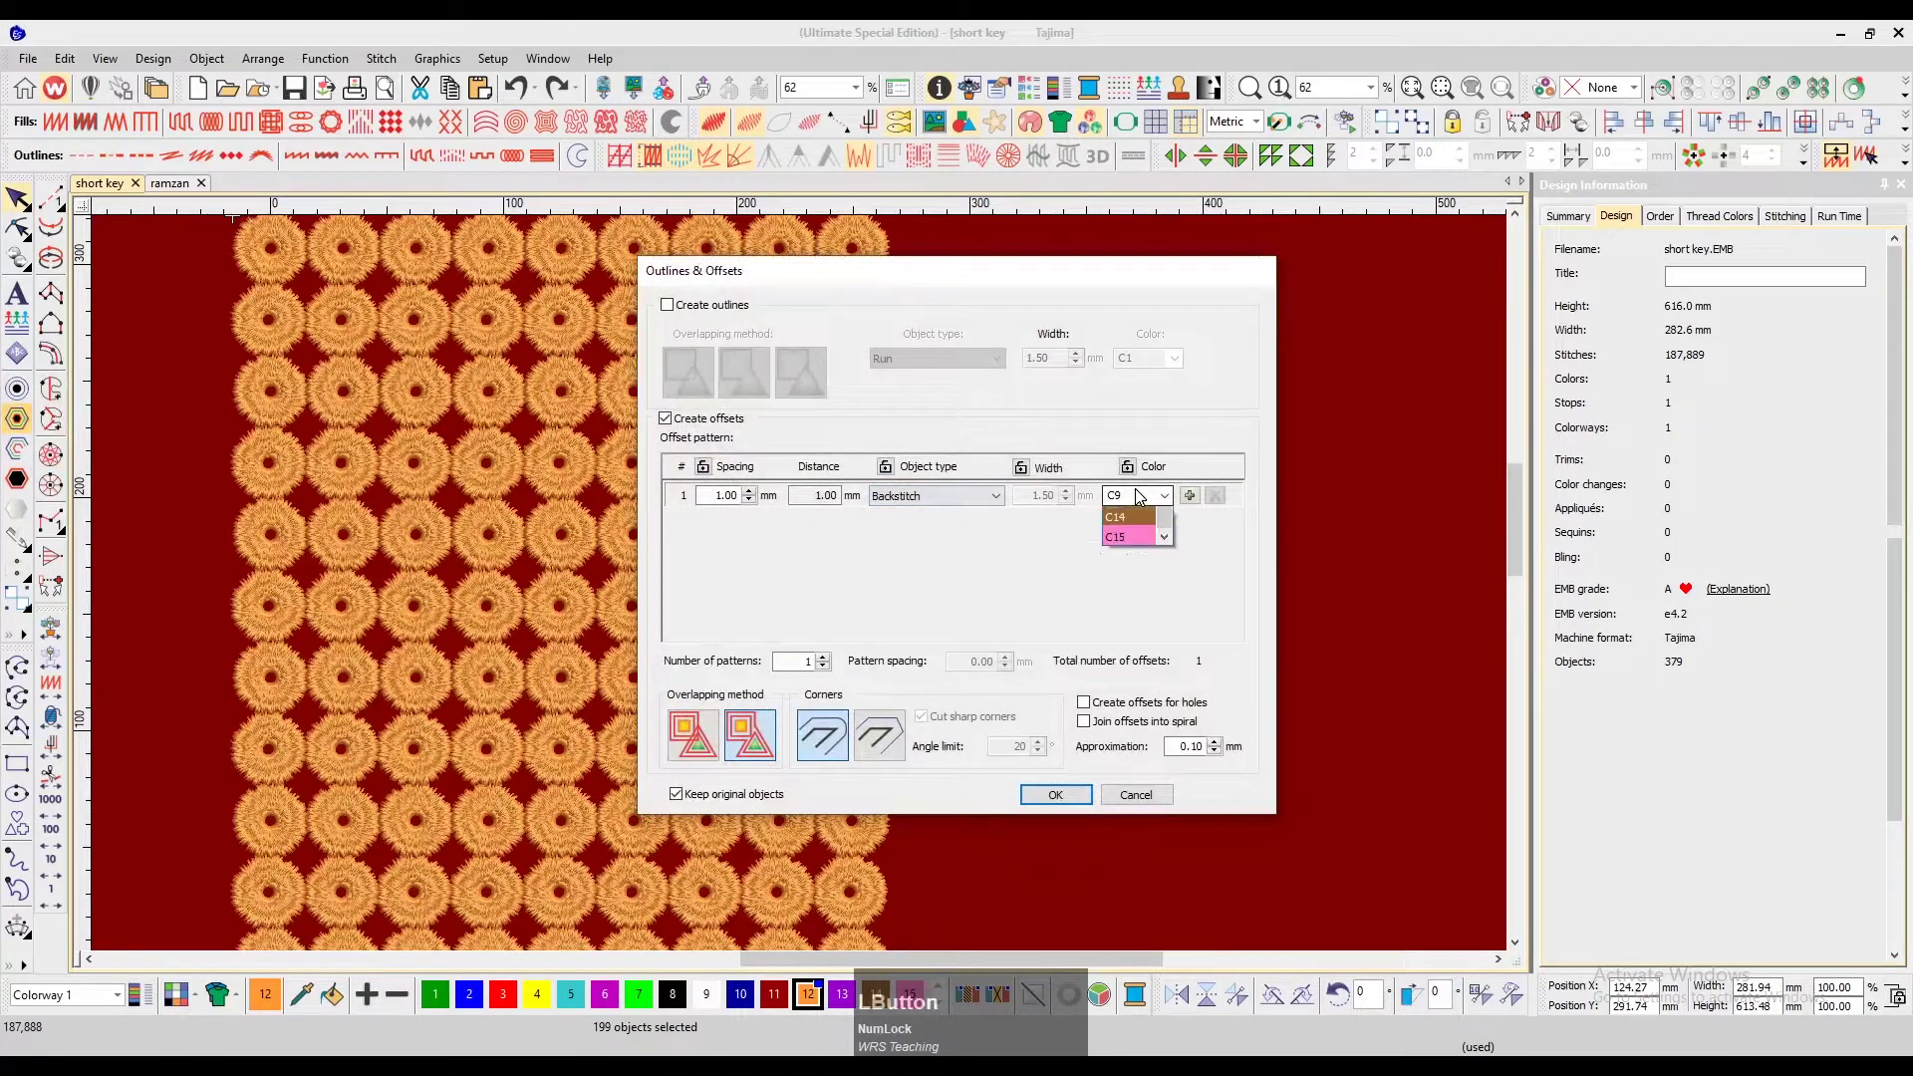
click(1128, 574)
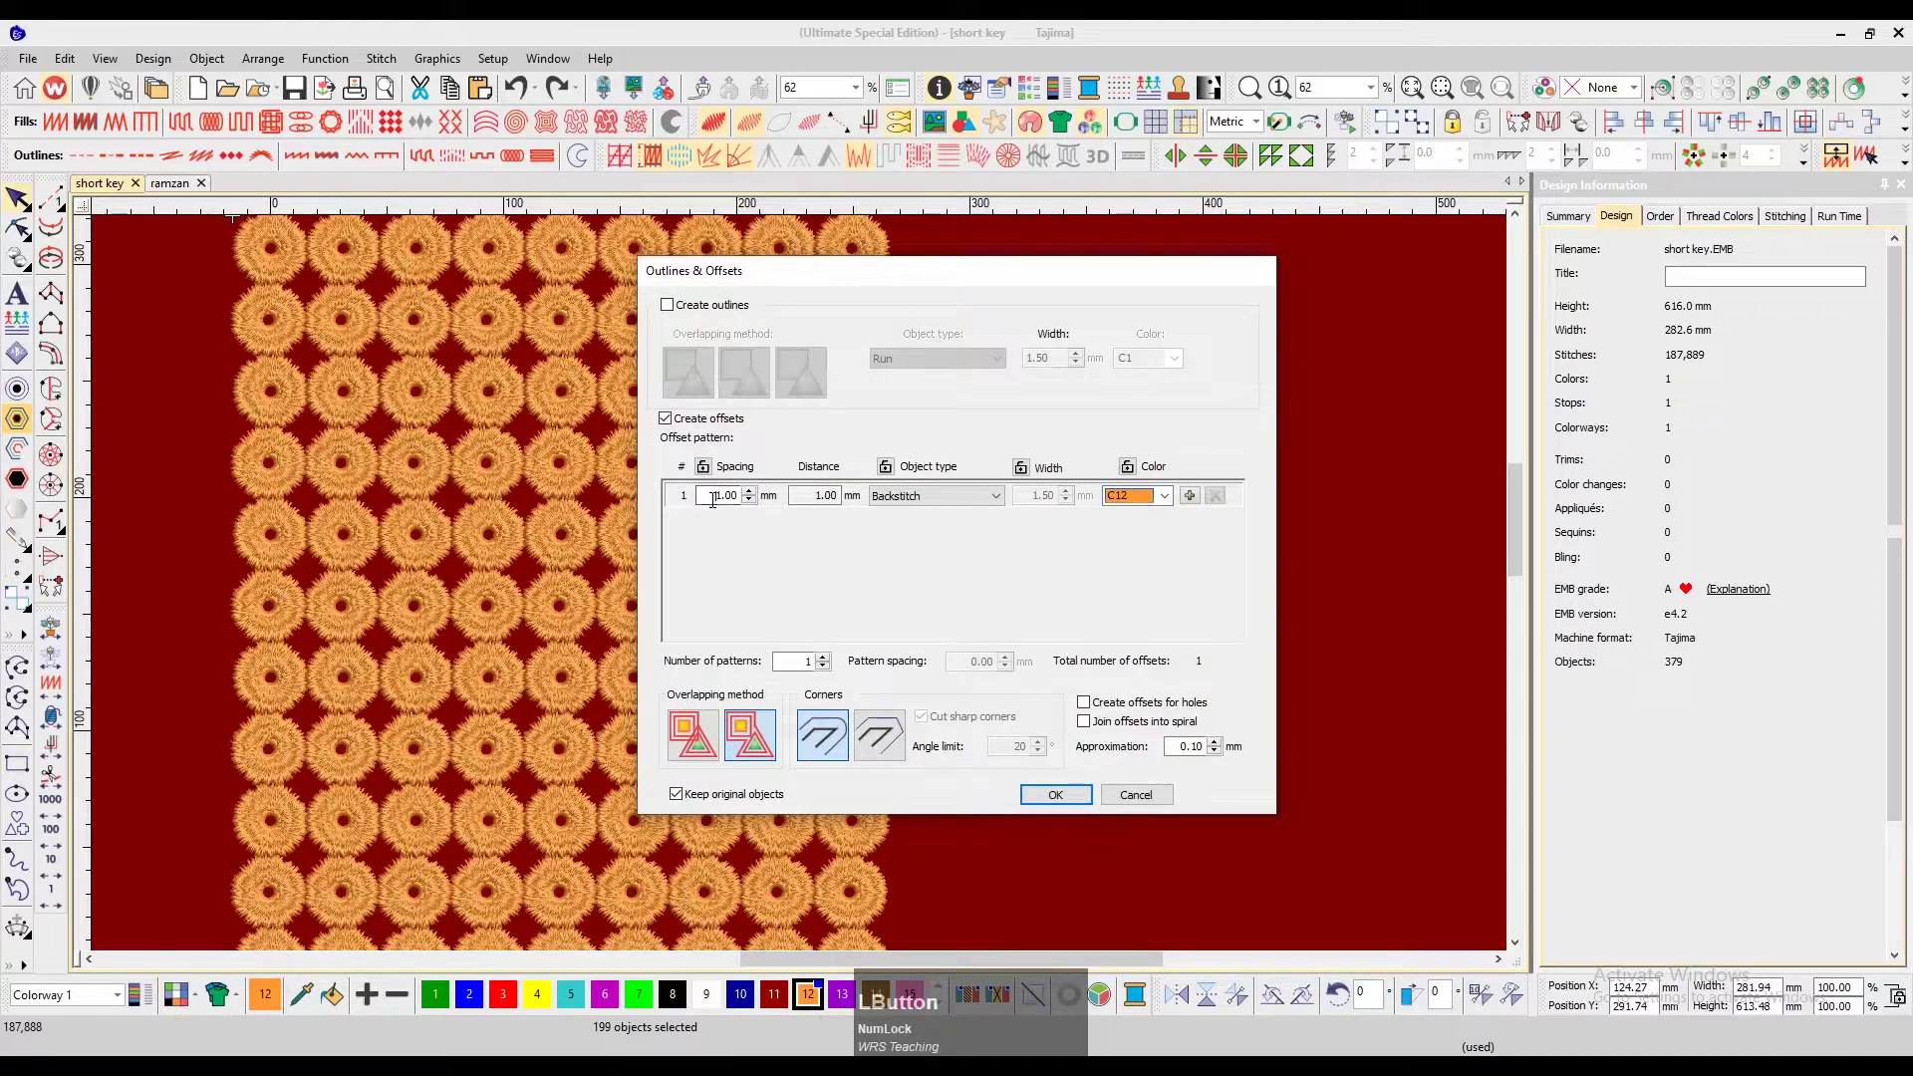
click(1060, 794)
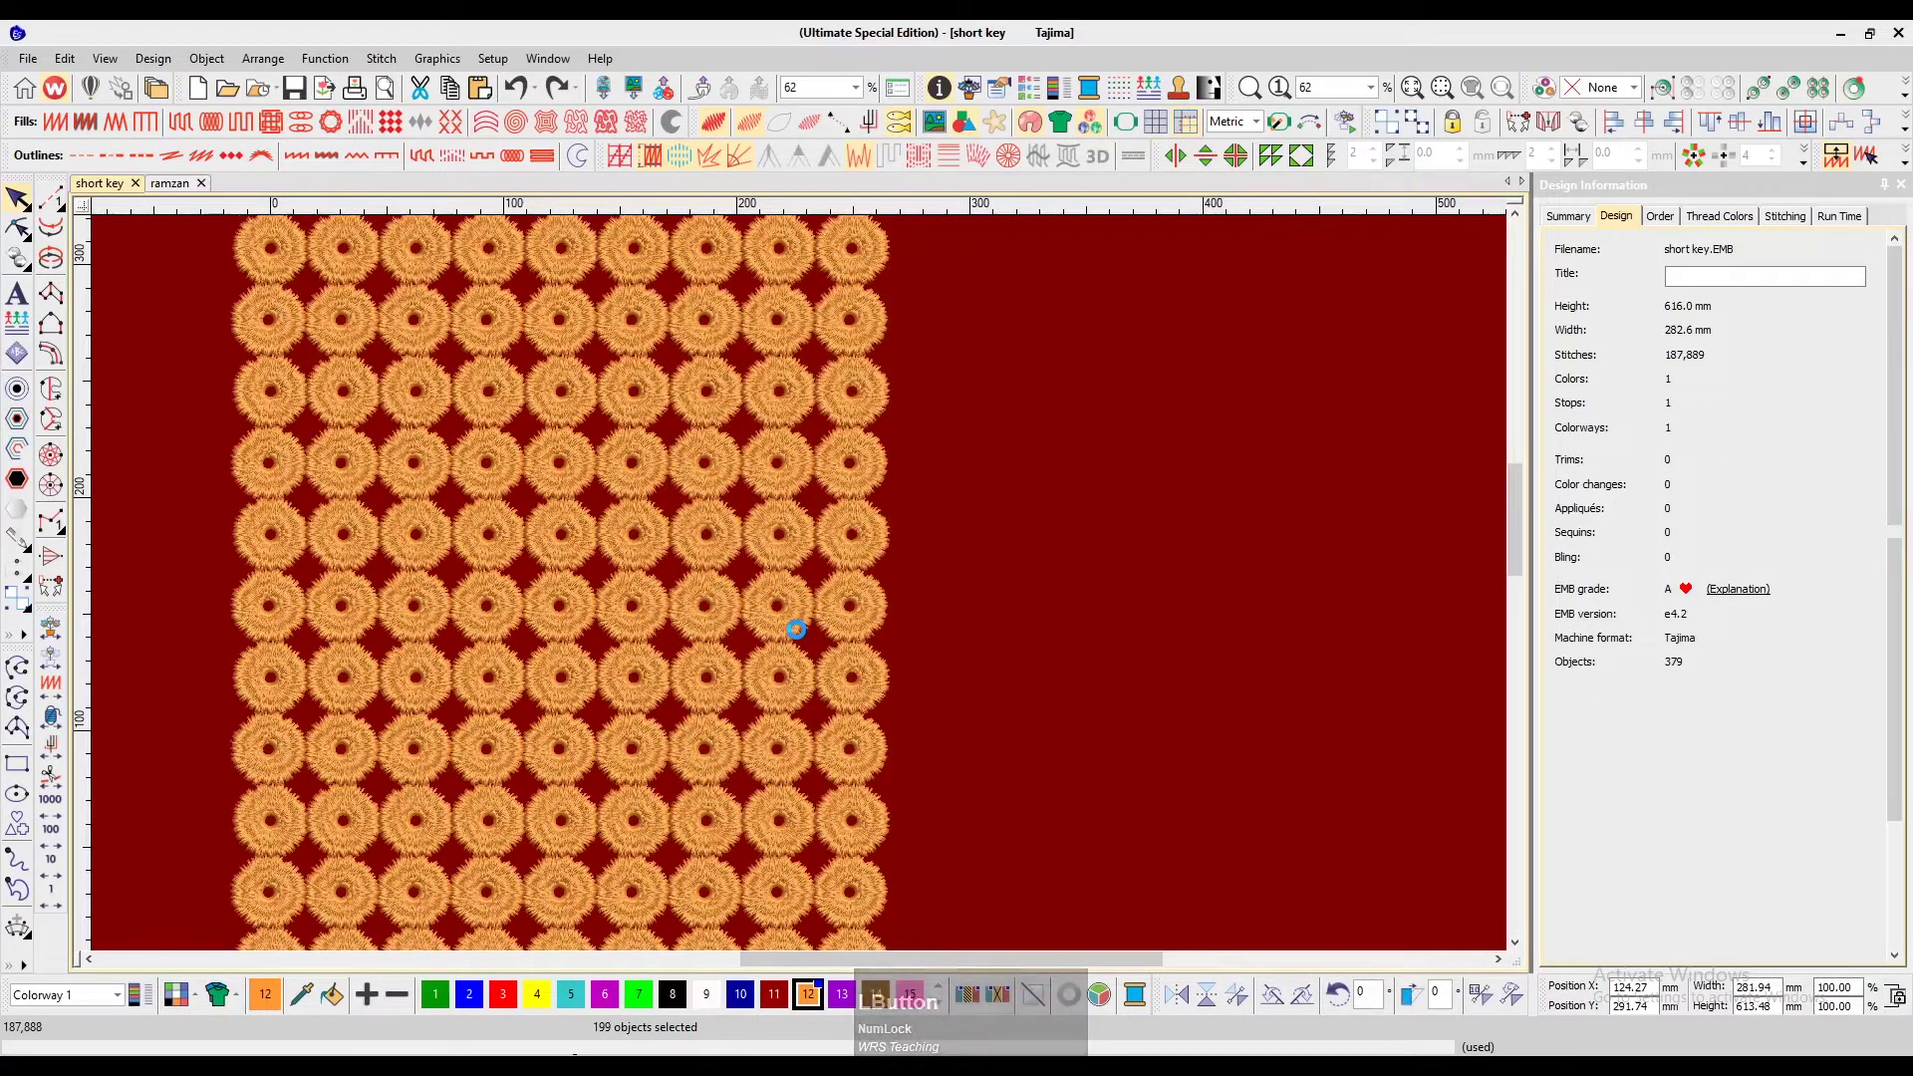
Digitize a separate outline circle about 36 mm in diameter in the empty area to the right of the pattern's lower rows
scroll(792, 631, up, 5)
scroll(837, 572, down, 5)
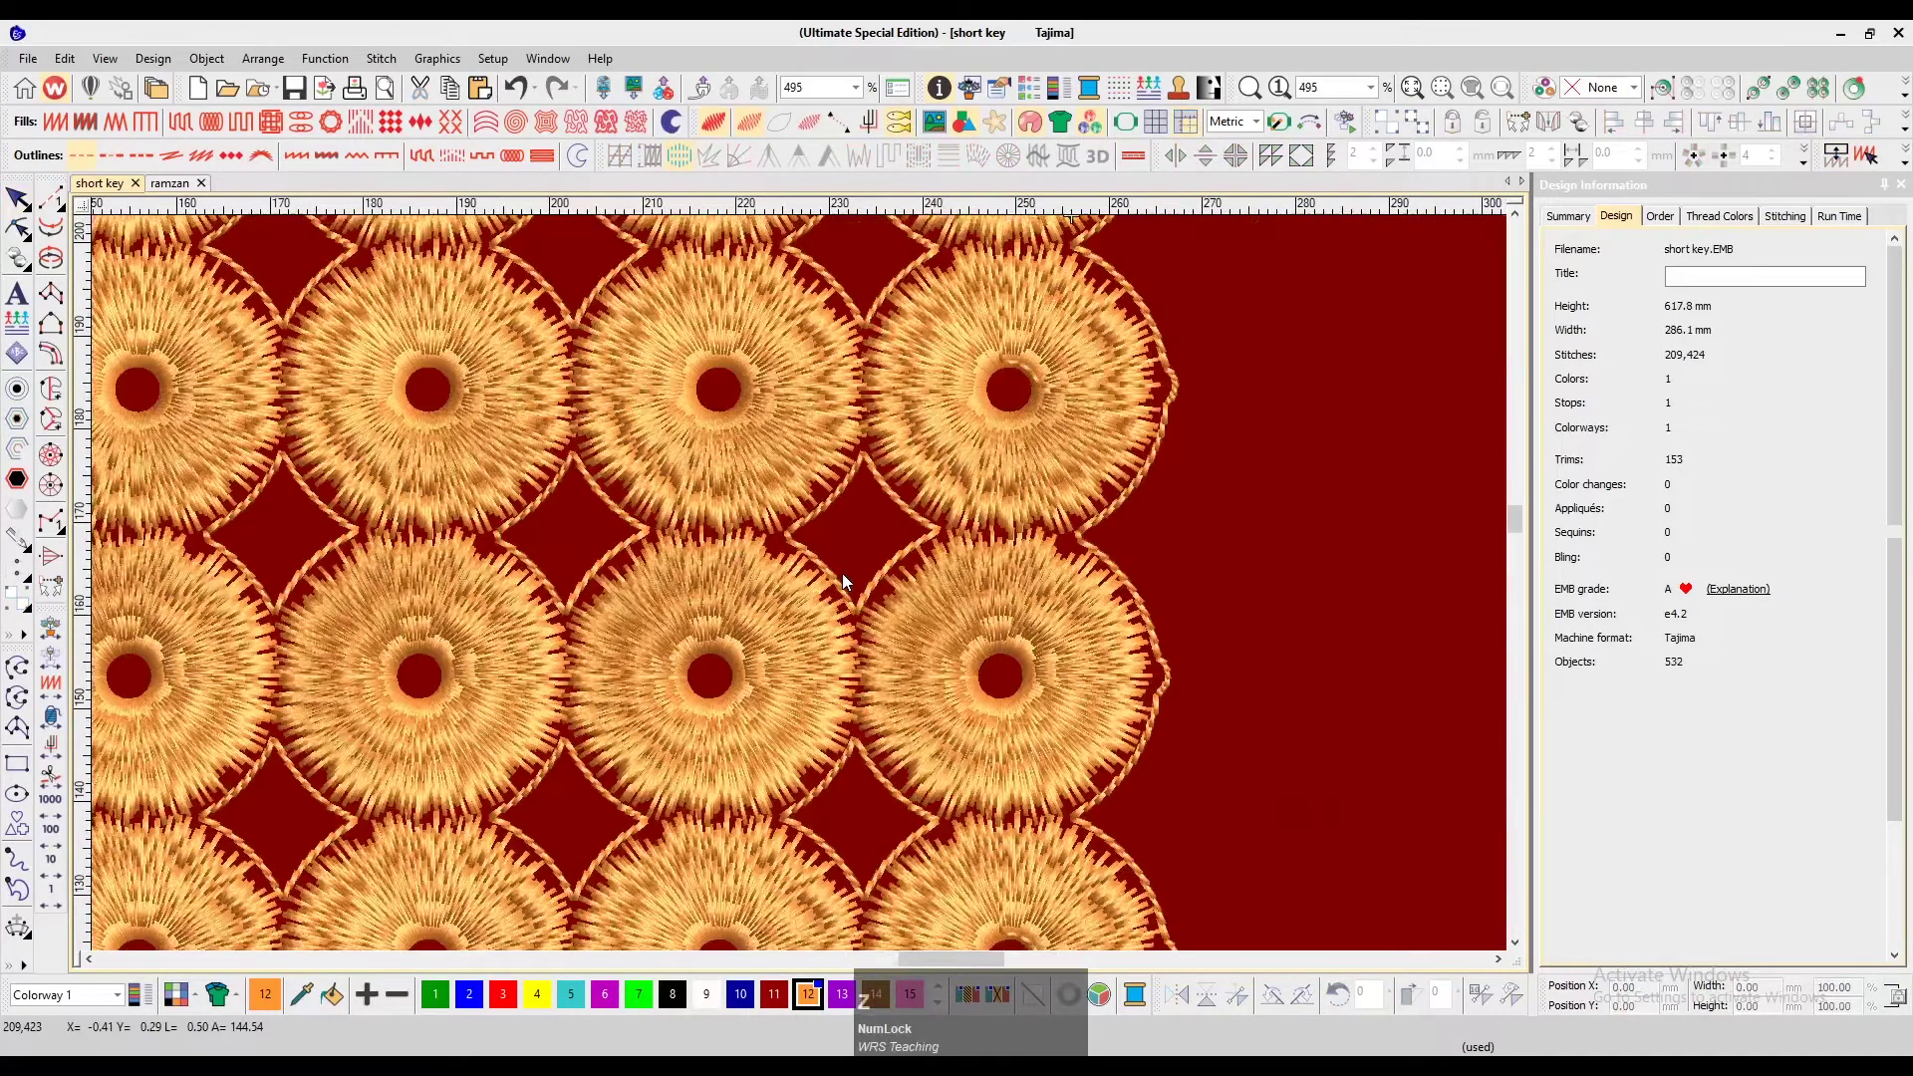
scroll(841, 572, down, 3)
scroll(1098, 629, up, 3)
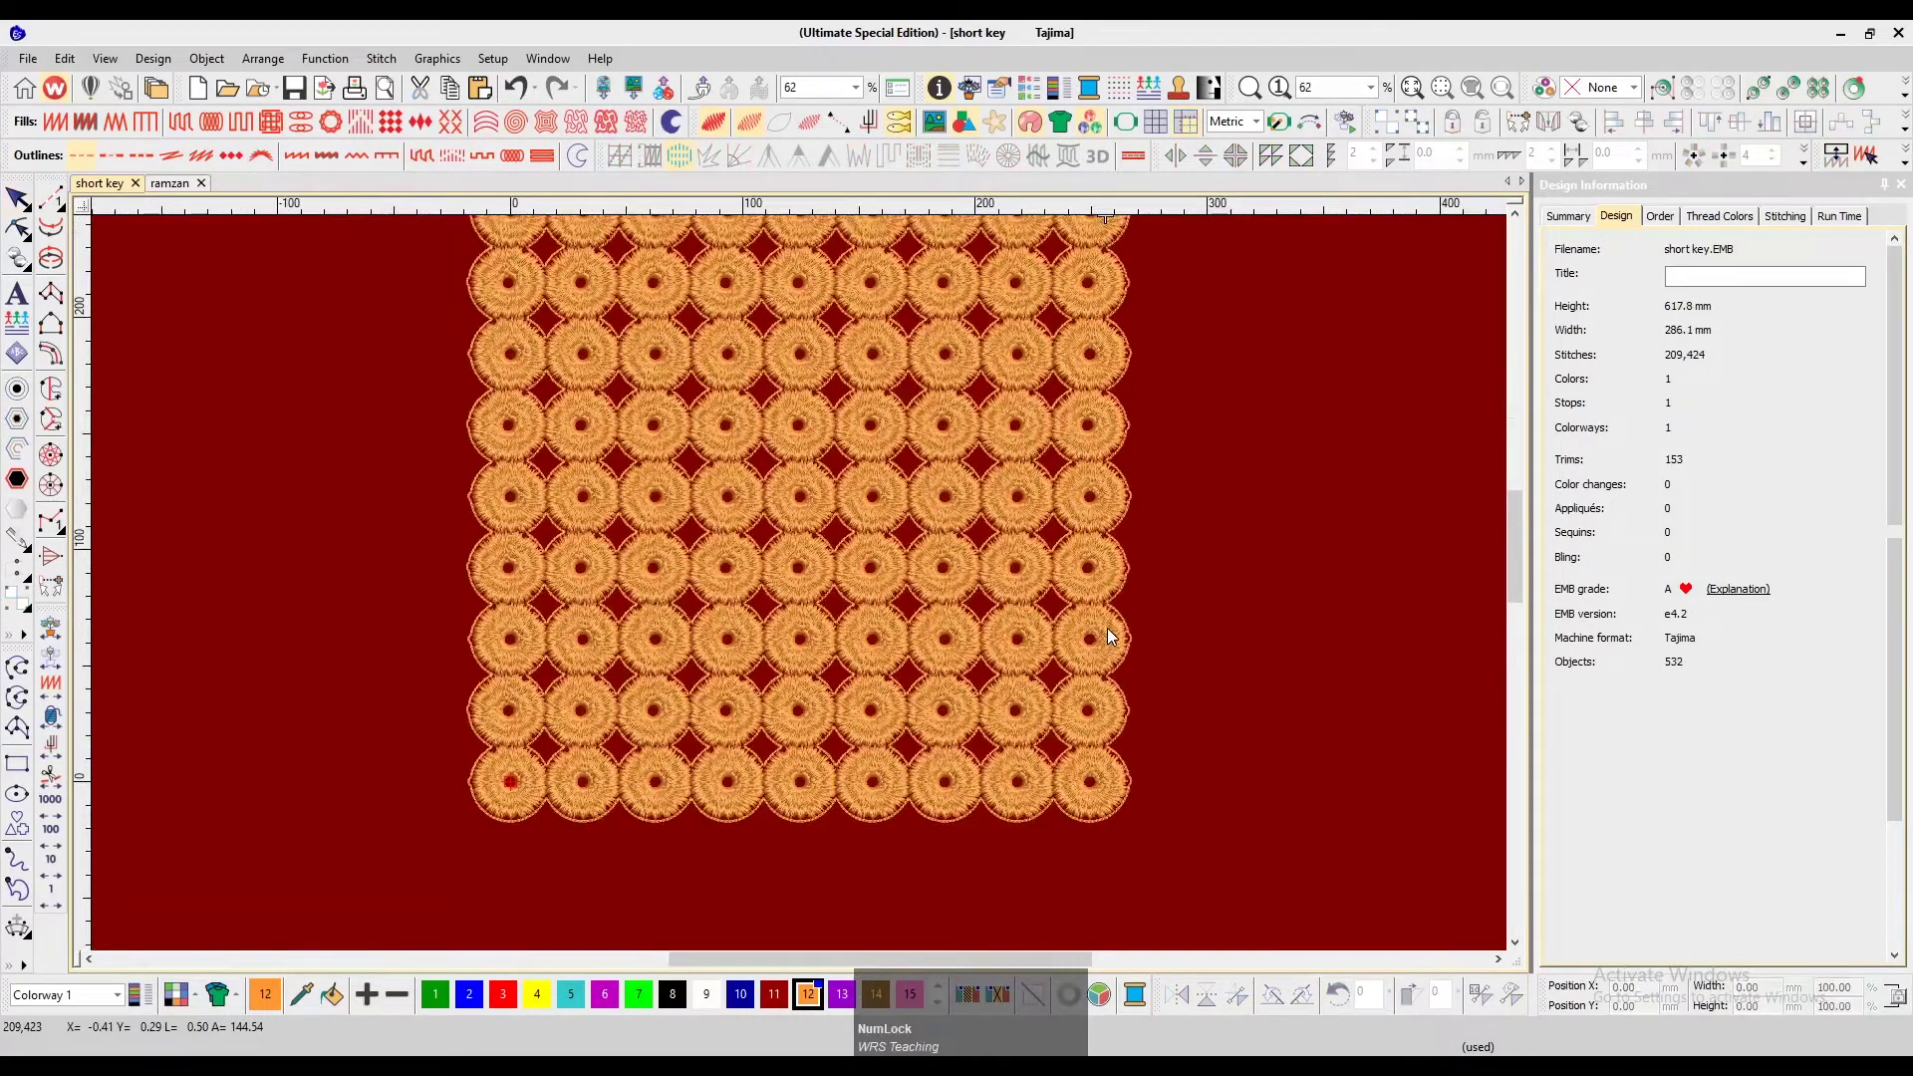
scroll(1106, 627, up, 3)
click(982, 619)
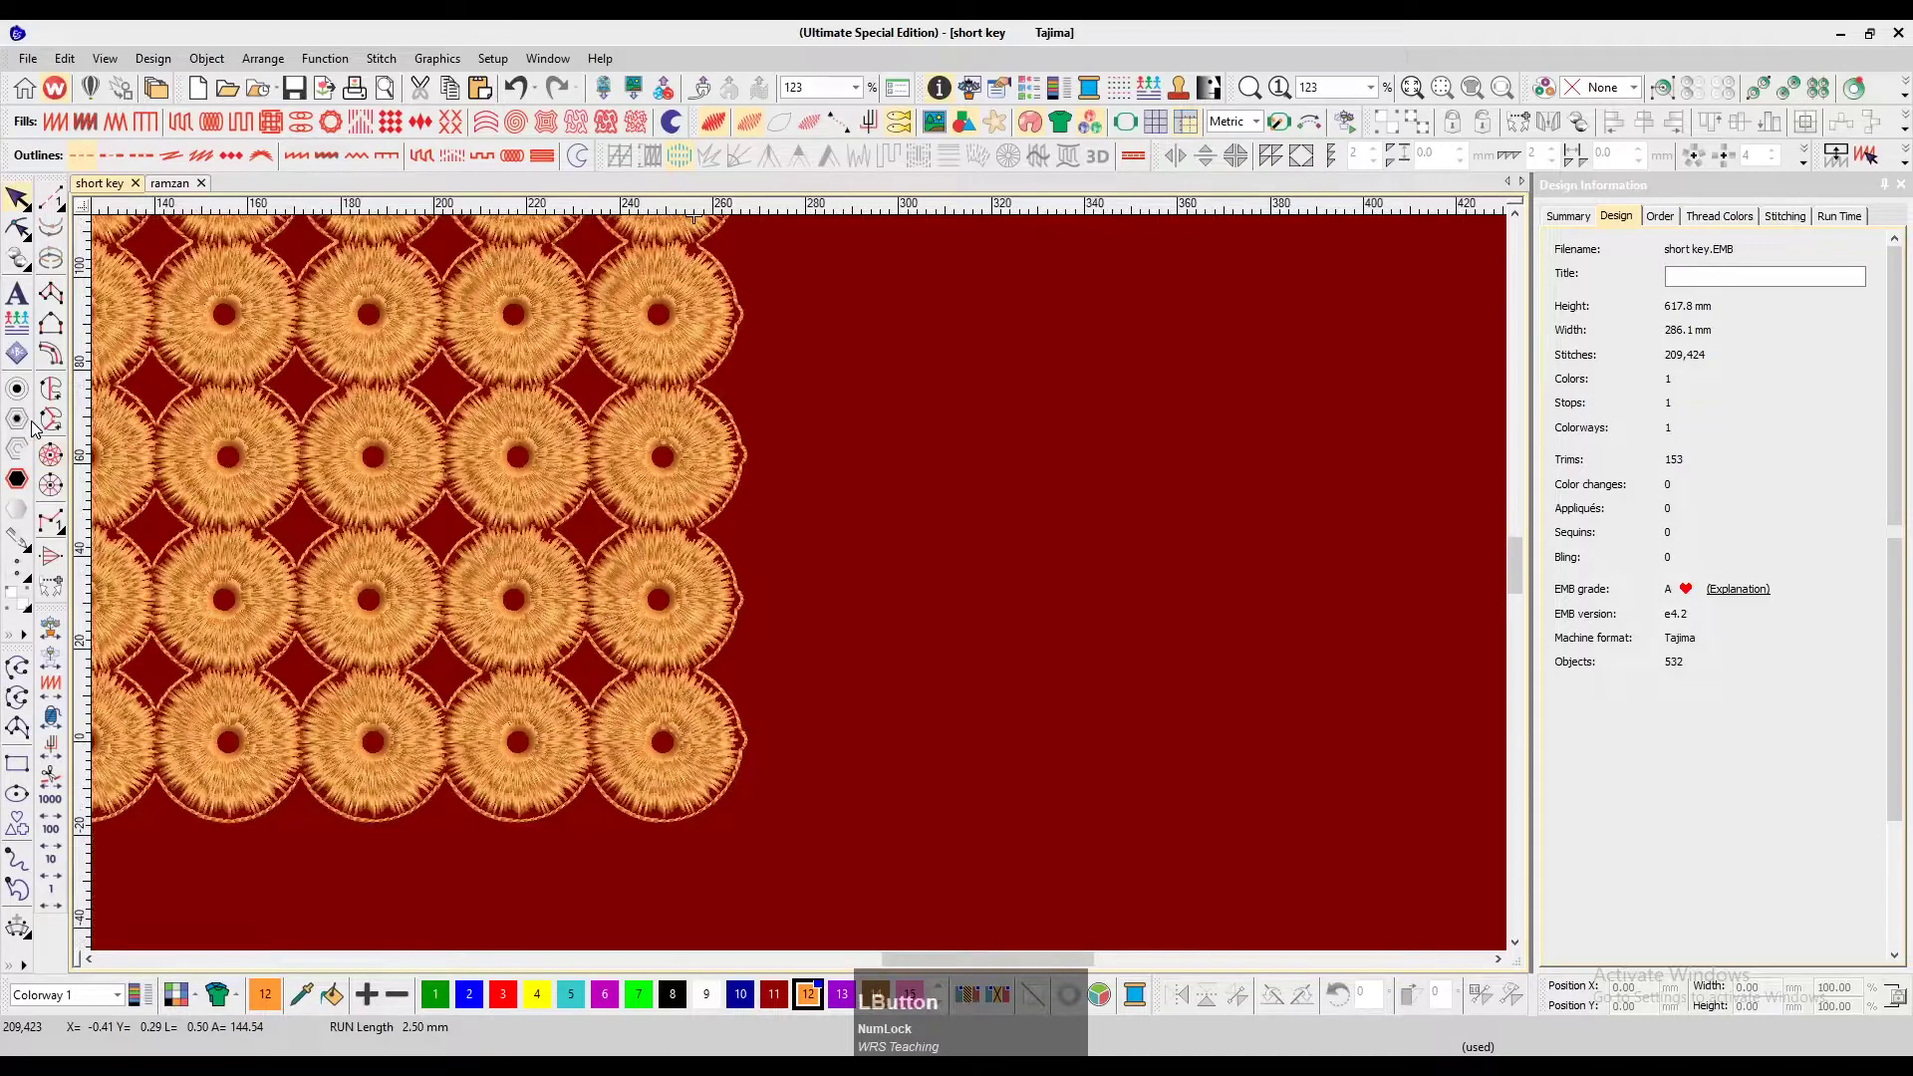
click(17, 793)
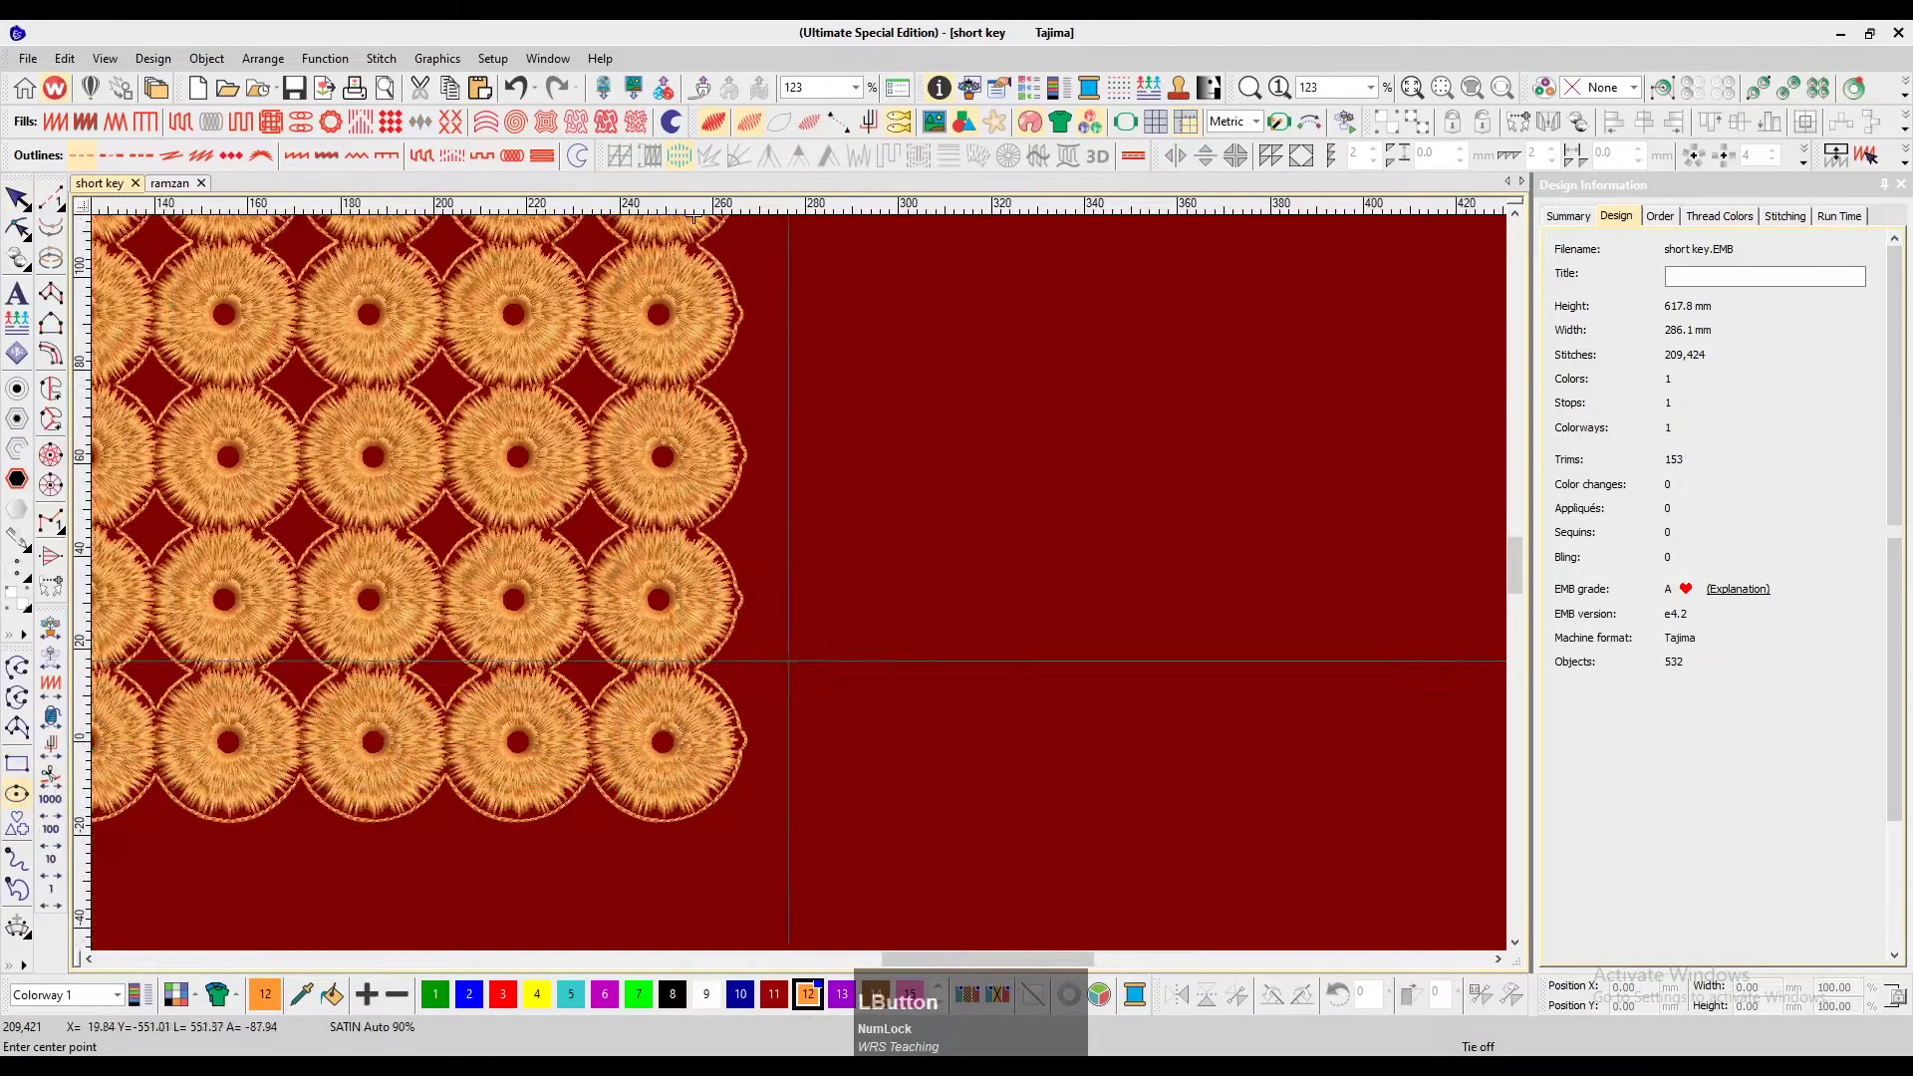
click(984, 669)
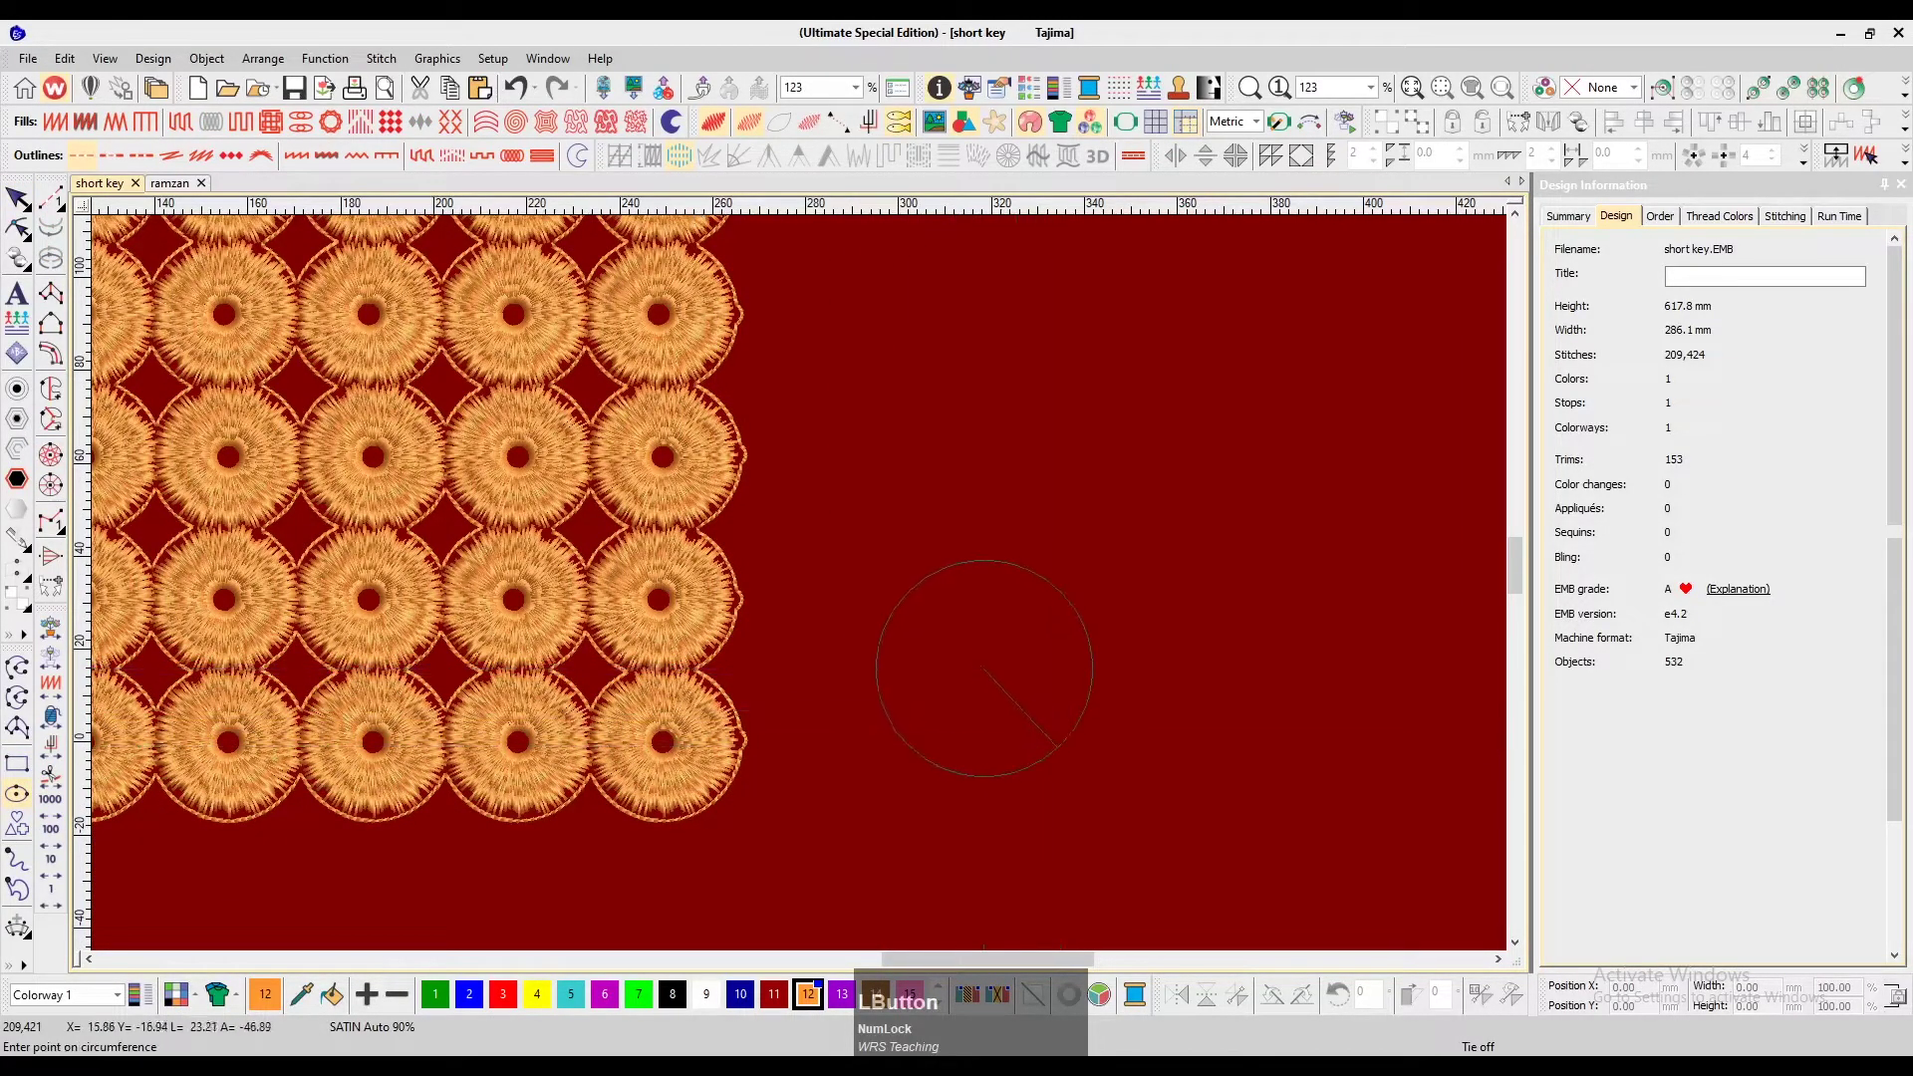
click(1042, 729)
key(Return)
key(z)
scroll(1056, 725, right, 3)
scroll(1116, 735, down, 1)
scroll(1145, 729, right, 2)
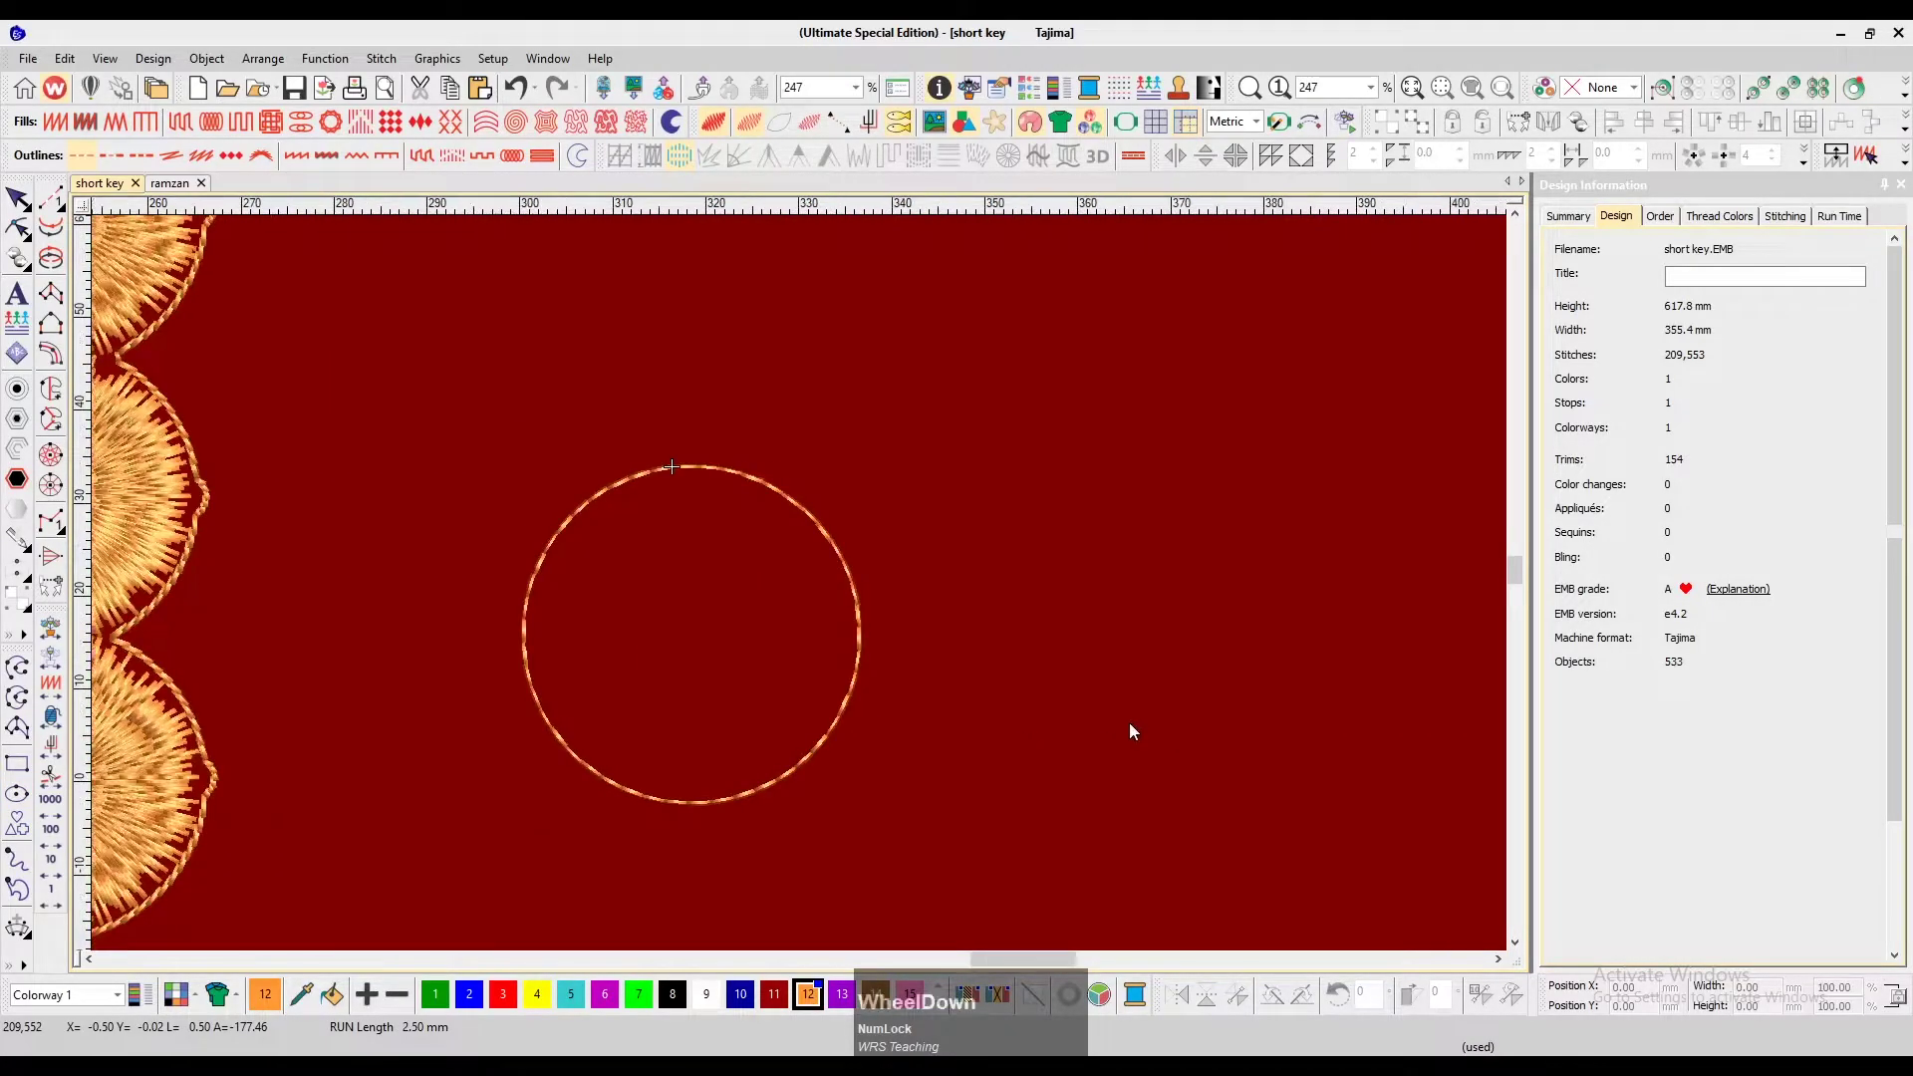
Copy the outline circle about 15 mm to the right and repeat the duplication into a horizontal row of seven evenly spaced copies
key(shift+z)
drag(763, 646, 833, 643)
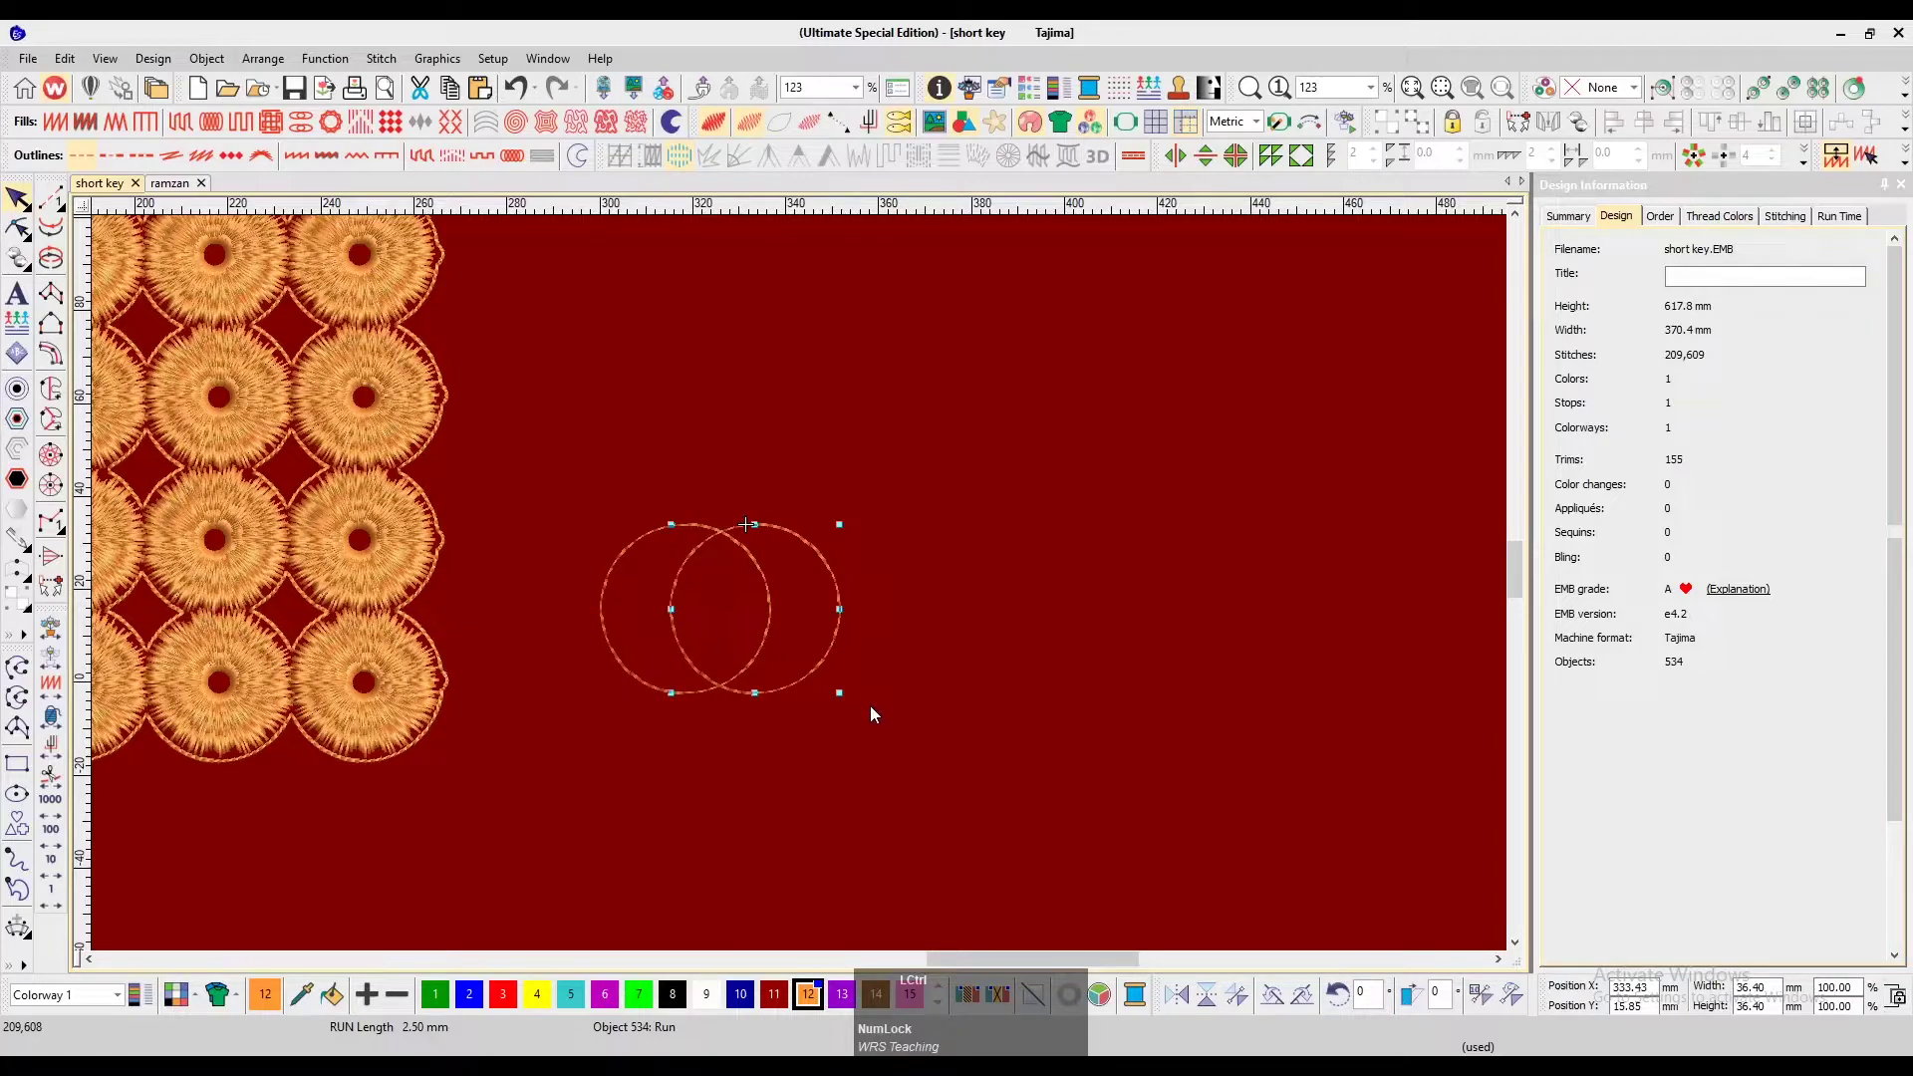
key(ctrl+d)
key(ctrl+d)
key(ctrl+d)
key(ctrl+d)
key(ctrl+d)
key(ctrl+d)
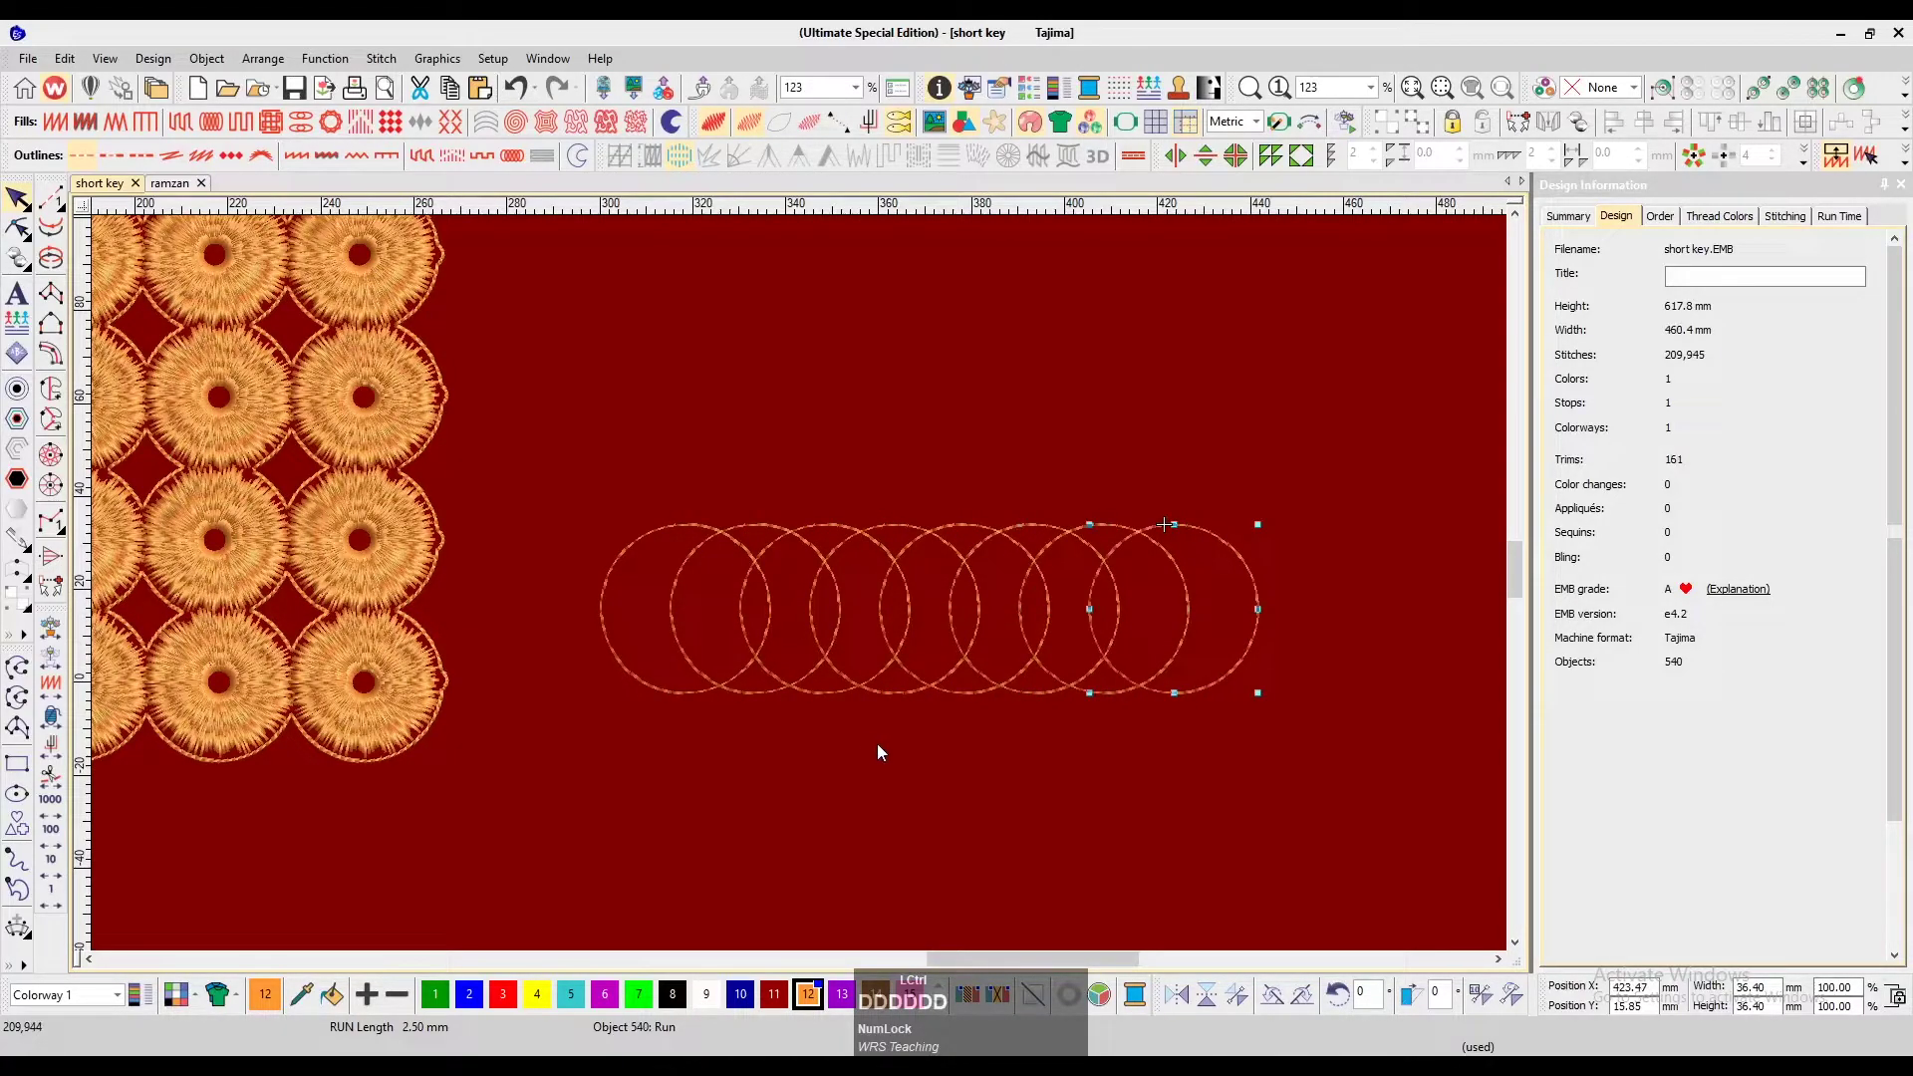
Continue from the row's last circle with a chain of duplicates rising diagonally, each offset 3 mm right and 3 mm up
scroll(922, 749, right, 2)
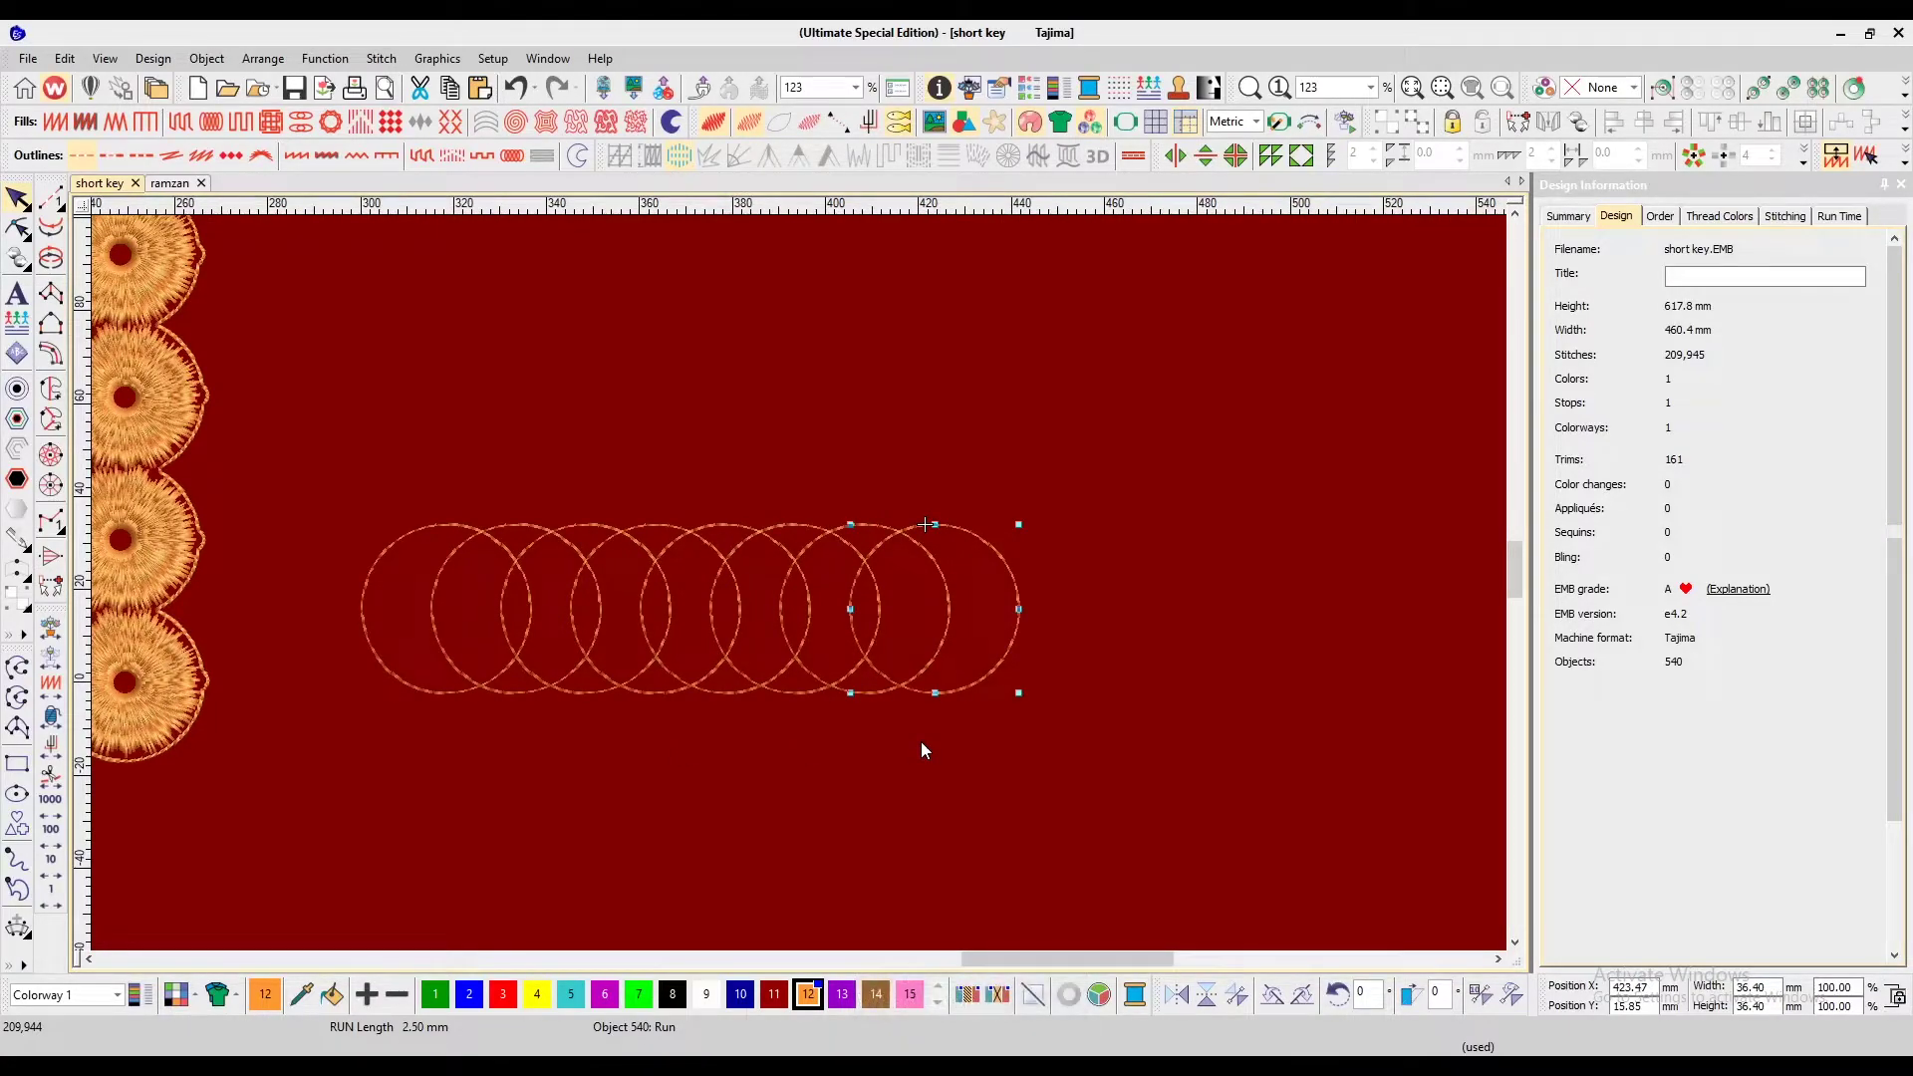
key(ctrl+shift)
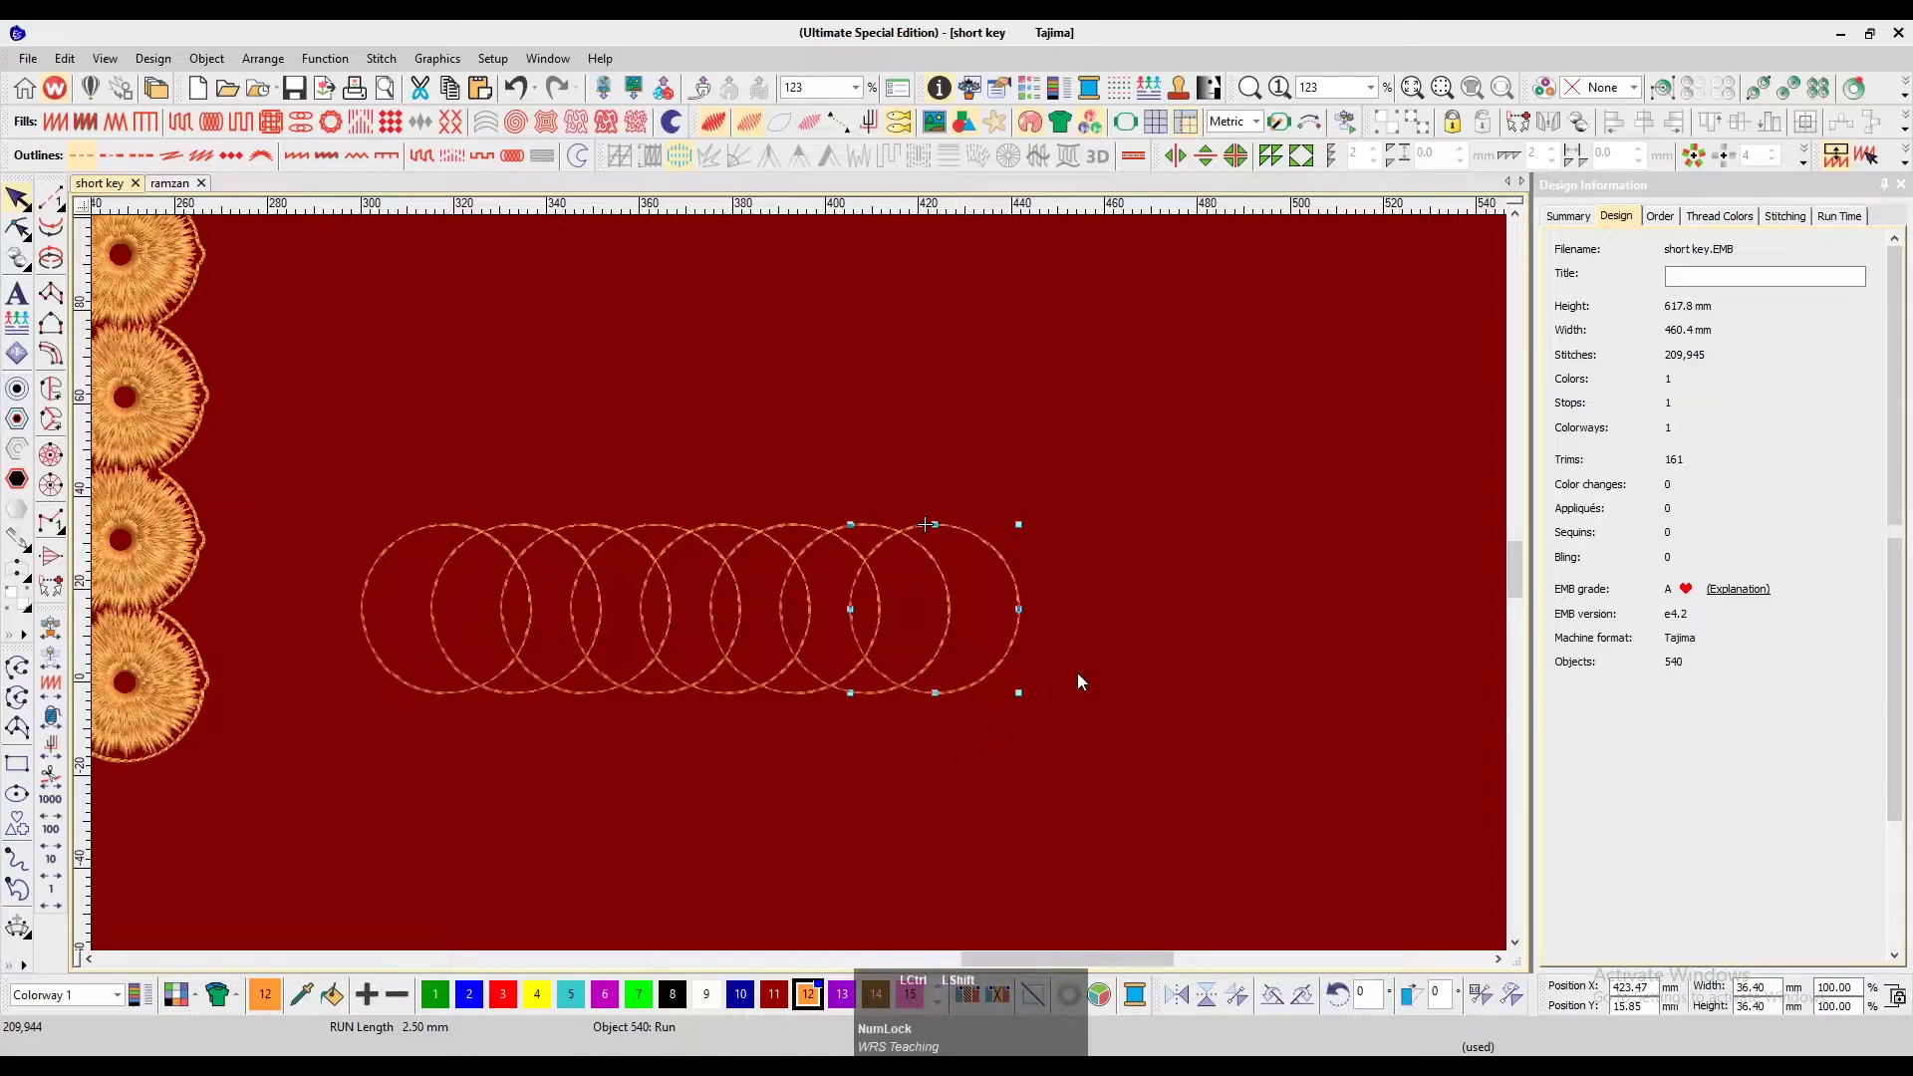
key(ctrl+shift+d)
key(ctrl+shift+d)
key(ctrl+shift+d)
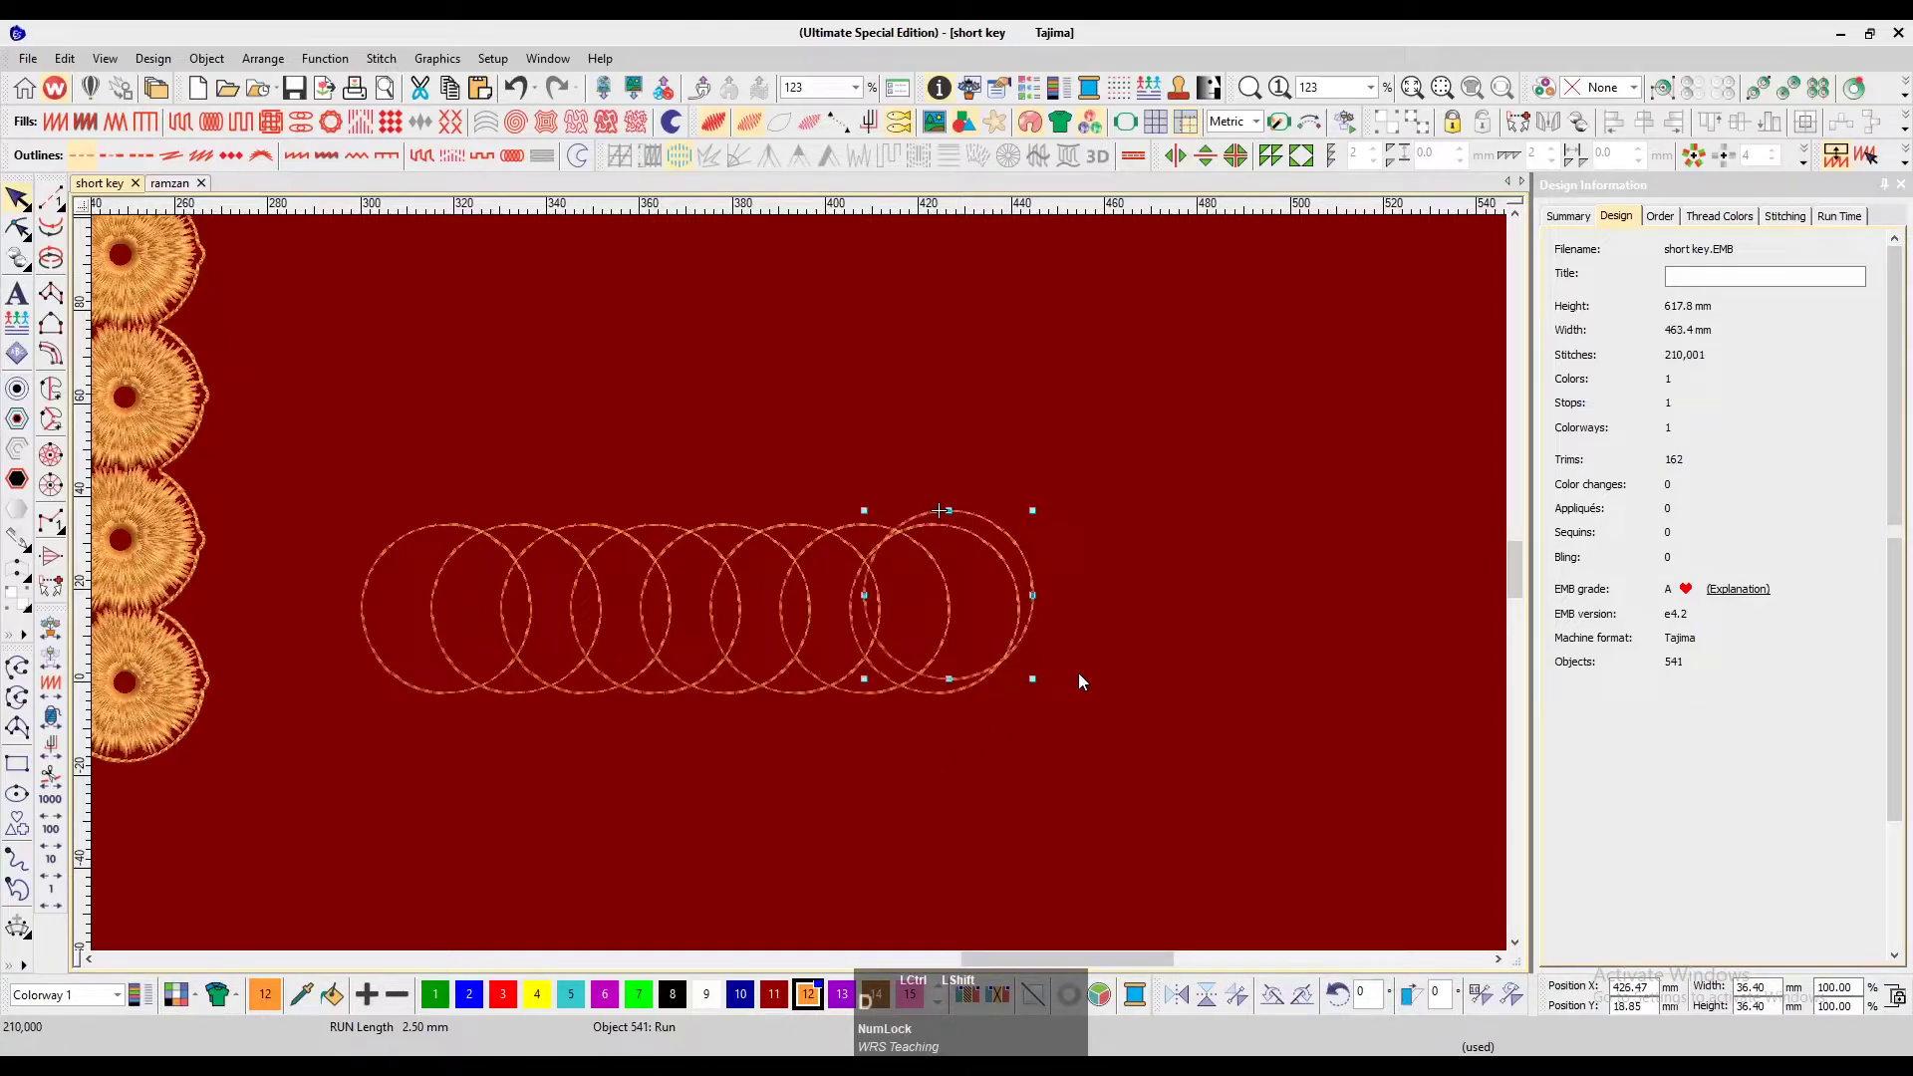
key(ctrl+shift+d)
key(ctrl+shift+d)
key(ctrl+shift+d)
key(ctrl+shift+d)
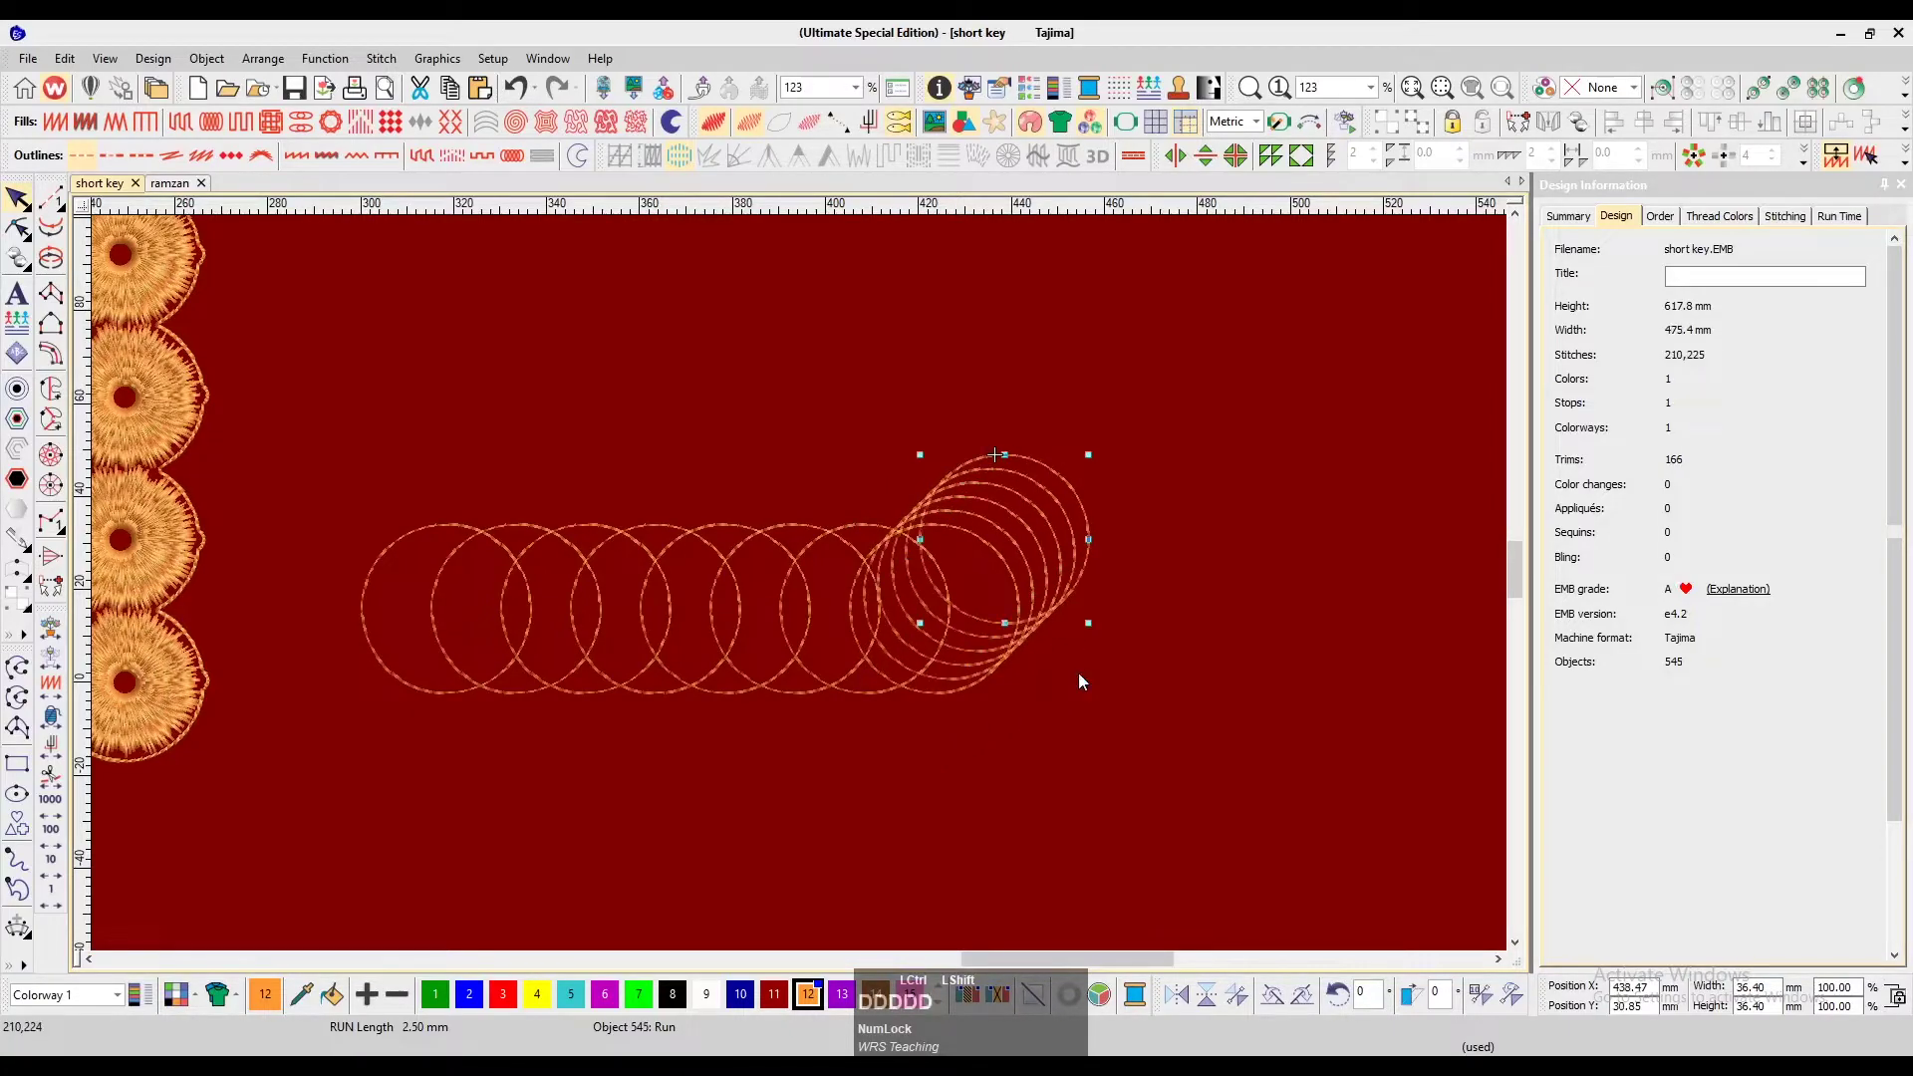
key(ctrl+shift+d)
key(ctrl+shift+d)
key(ctrl+shift+d)
key(ctrl+shift+d)
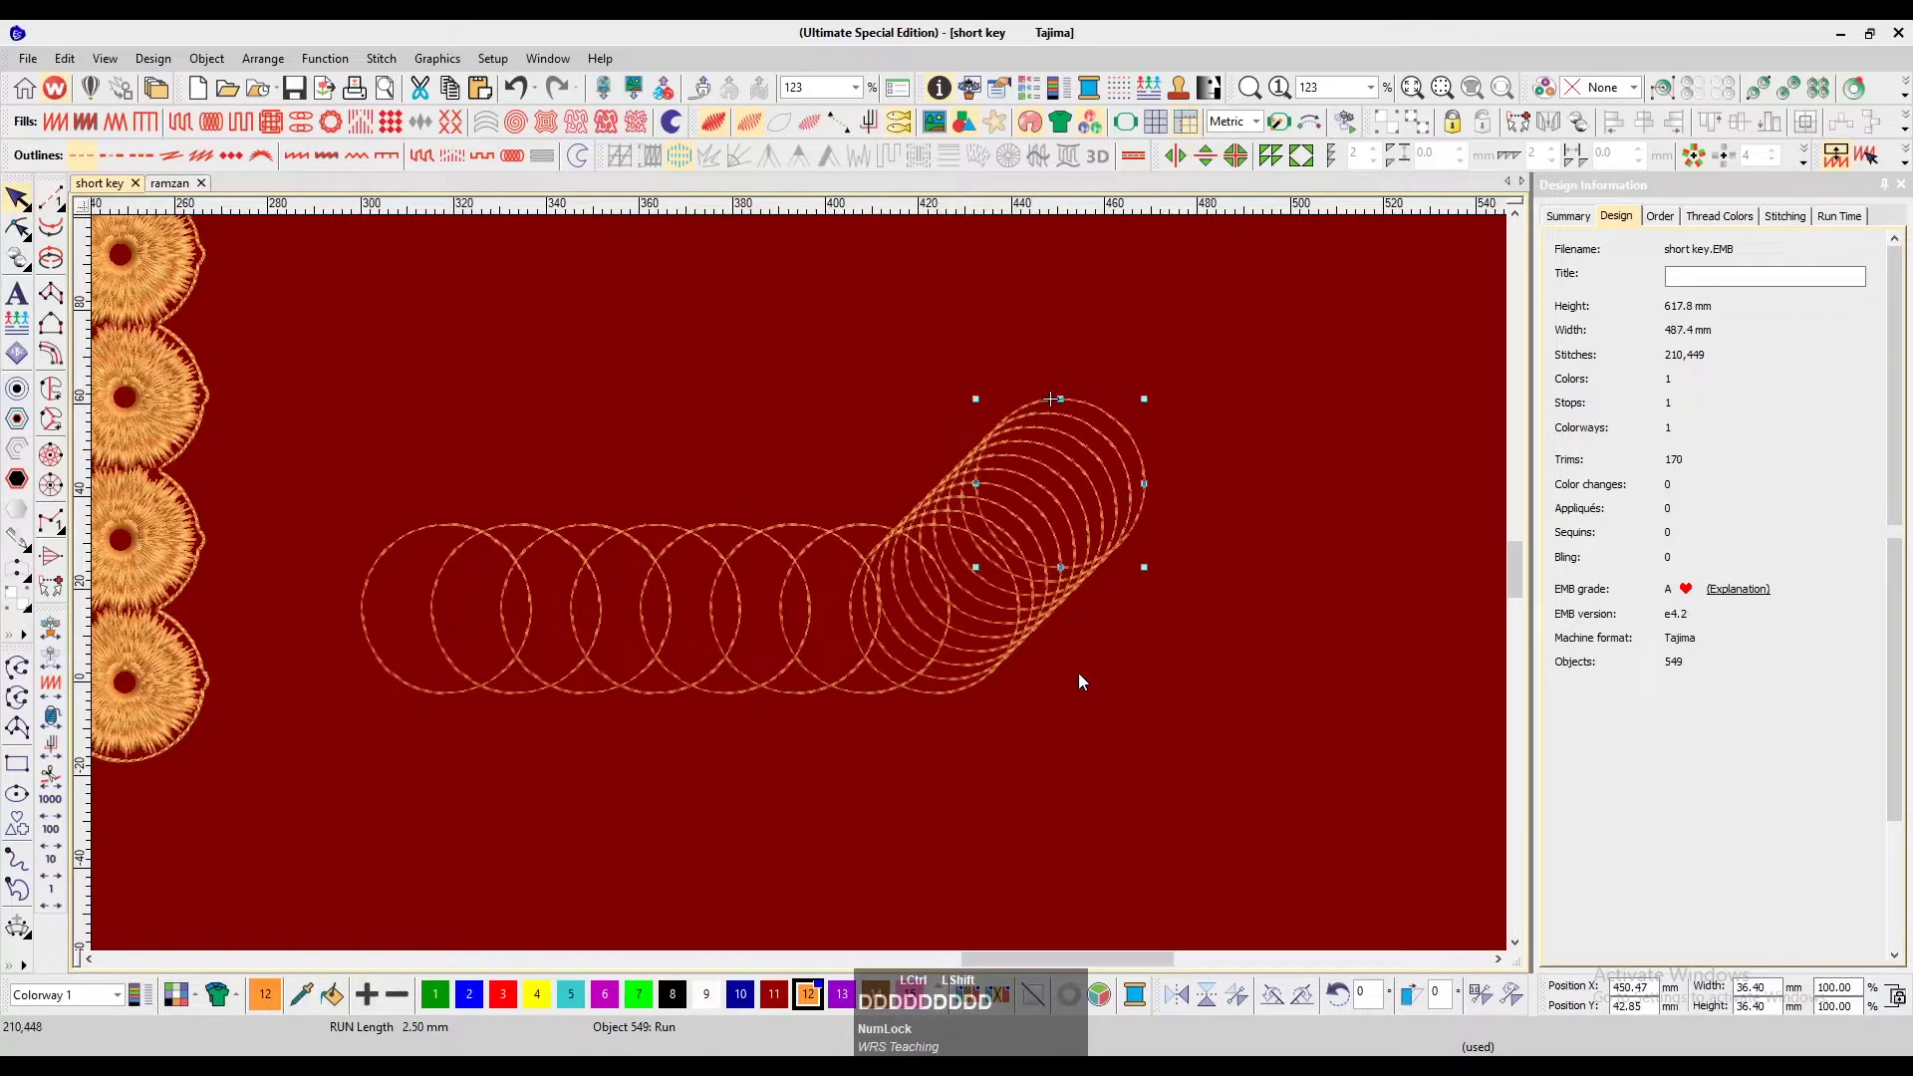
key(ctrl+shift+d)
key(ctrl+shift+d)
key(ctrl+shift+d)
key(ctrl+shift+d)
key(ctrl+shift+d)
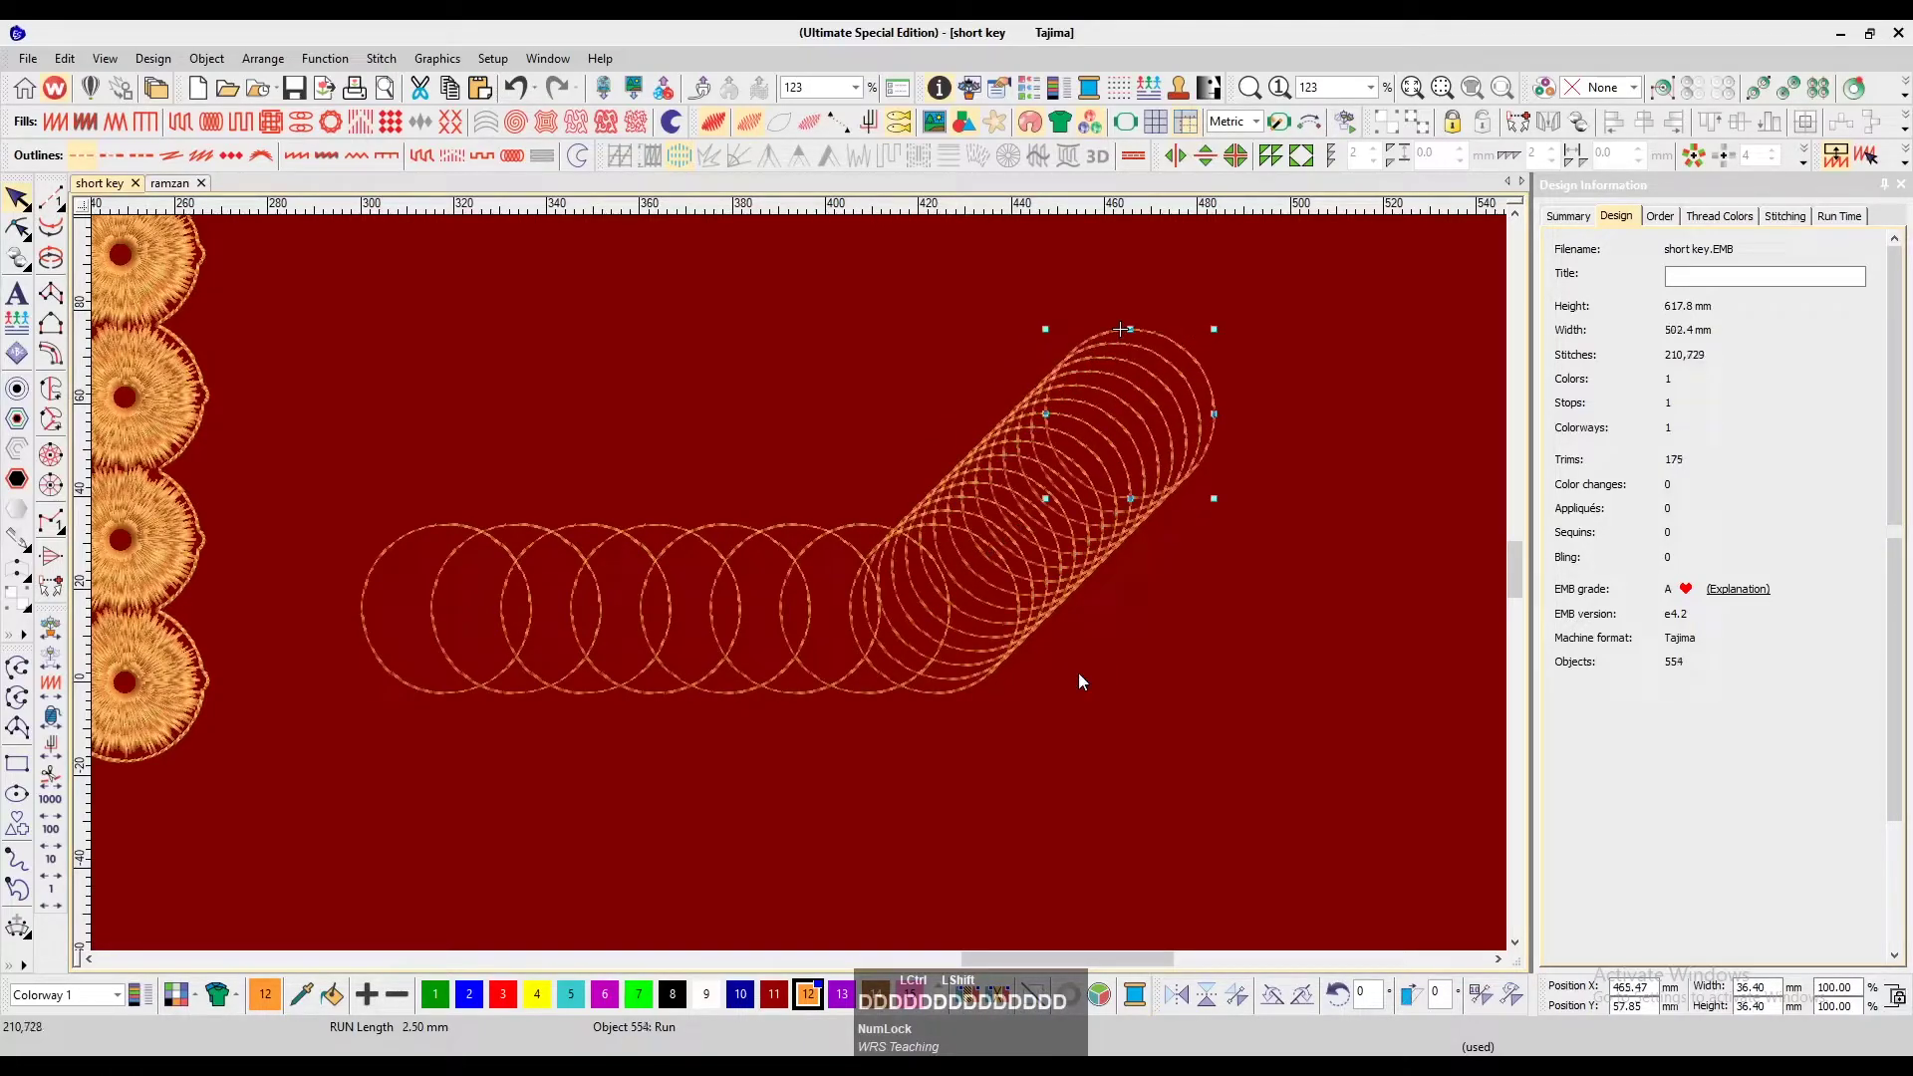
key(ctrl+shift+d)
Extend the chain from the top of the diagonal with a second horizontal row of circle copies spaced about 15 mm apart
scroll(1078, 681, right, 3)
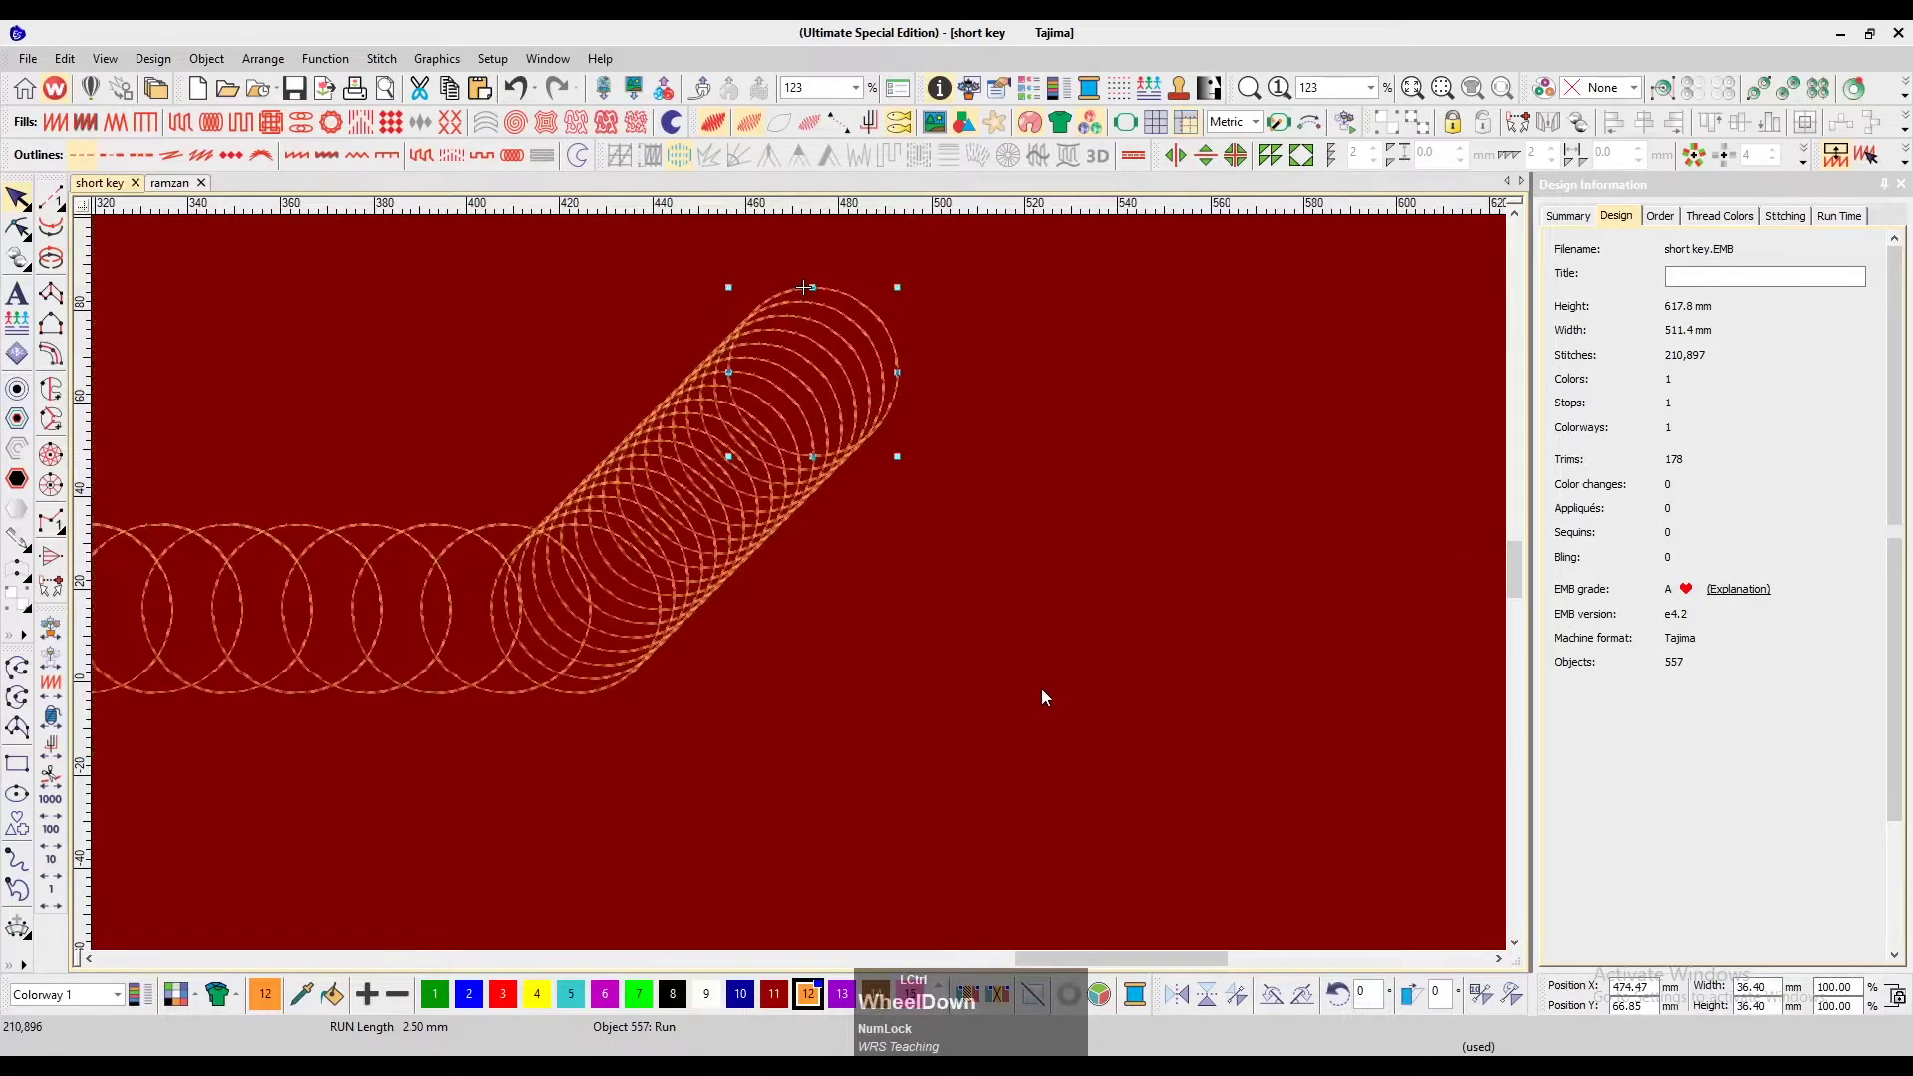
key(0)
key(ctrl+shift+d)
key(ctrl+shift+d)
key(ctrl+shift+d)
key(ctrl+shift+d)
key(ctrl+shift+d)
key(ctrl+shift+d)
key(ctrl+shift+d)
key(ctrl+shift+d)
key(ctrl+shift+d)
key(ctrl+shift+d)
key(ctrl+shift+d)
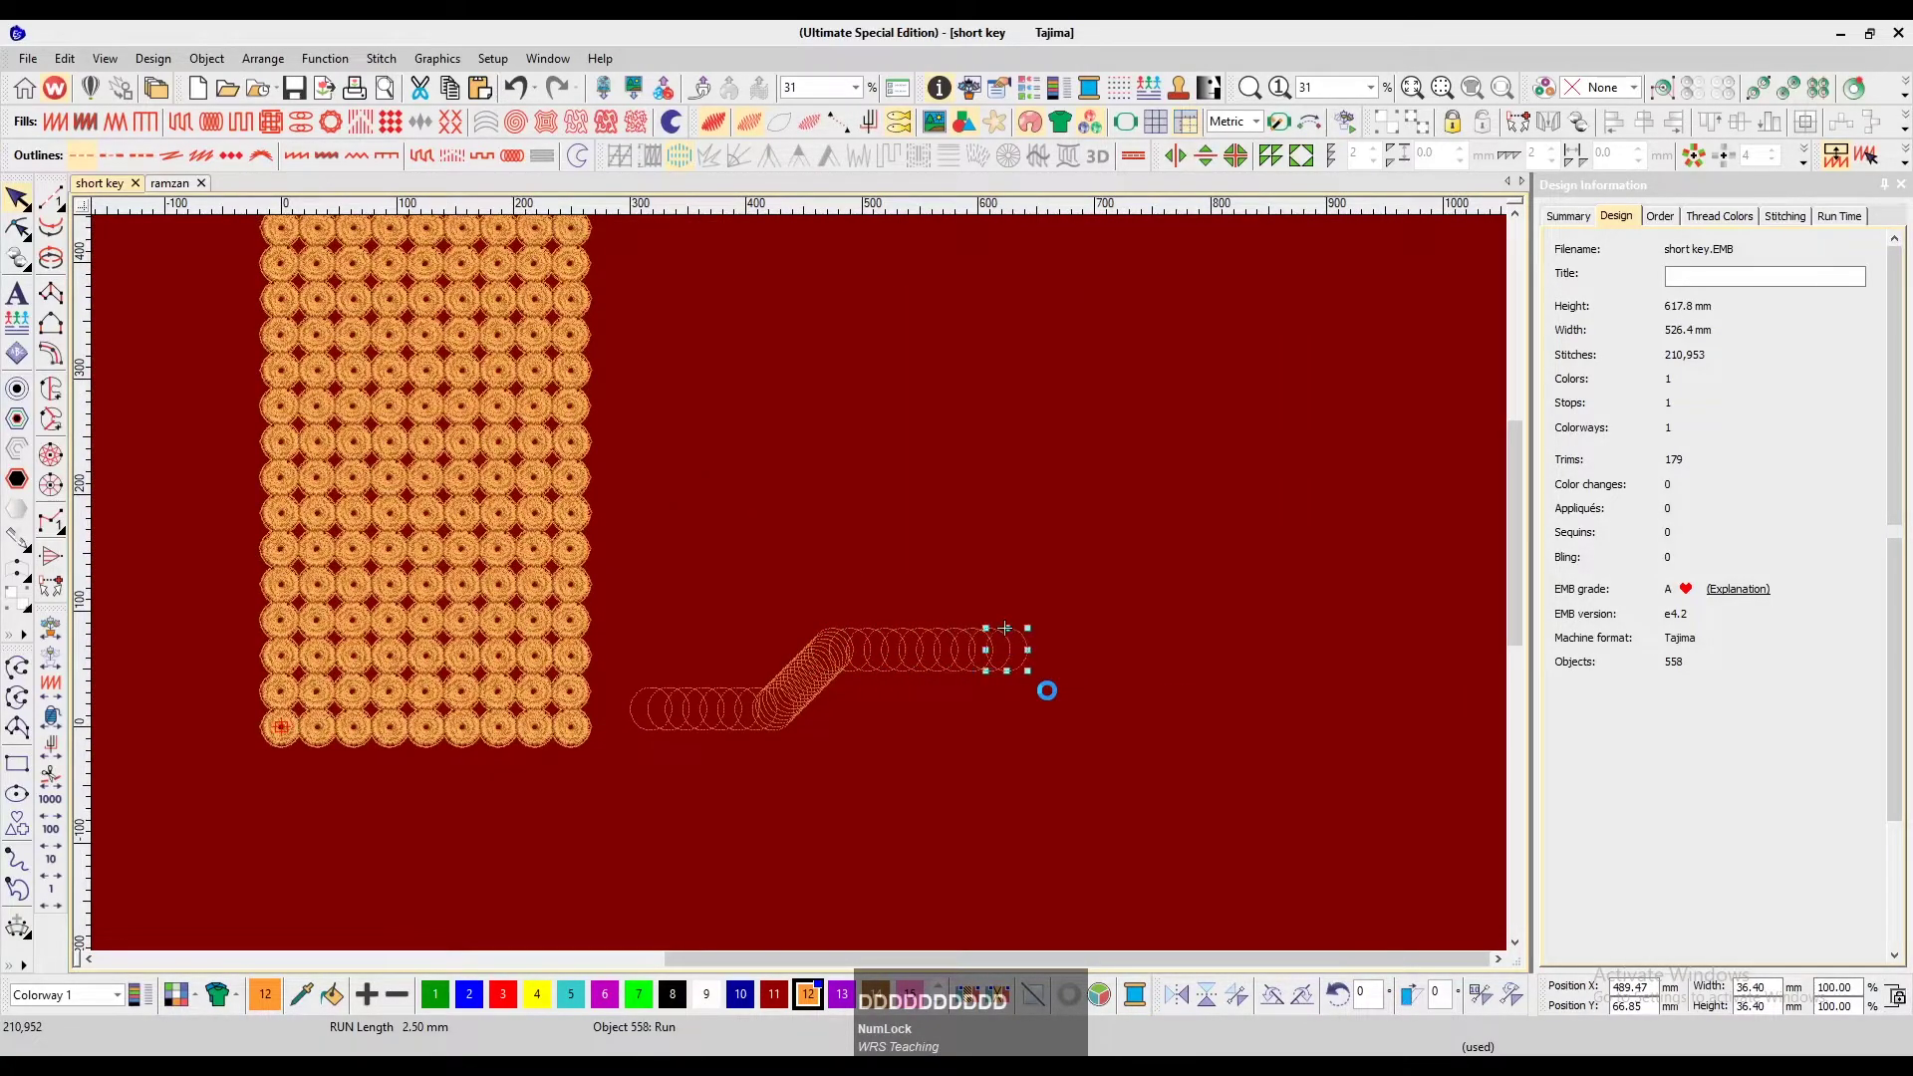
Add a second diagonal run of circle duplicates at the second row's end, each offset 3 mm right and 3 mm up
key(ctrl+shift+d)
key(ctrl+shift+d)
key(ctrl+shift+d)
key(ctrl+shift+d)
key(ctrl+shift+d)
key(ctrl+shift+d)
key(ctrl+shift+d)
key(ctrl+shift+d)
key(ctrl+shift+d)
key(ctrl+shift+d)
key(ctrl+shift+d)
key(ctrl+shift+d)
key(ctrl+shift+d)
key(ctrl+shift+d)
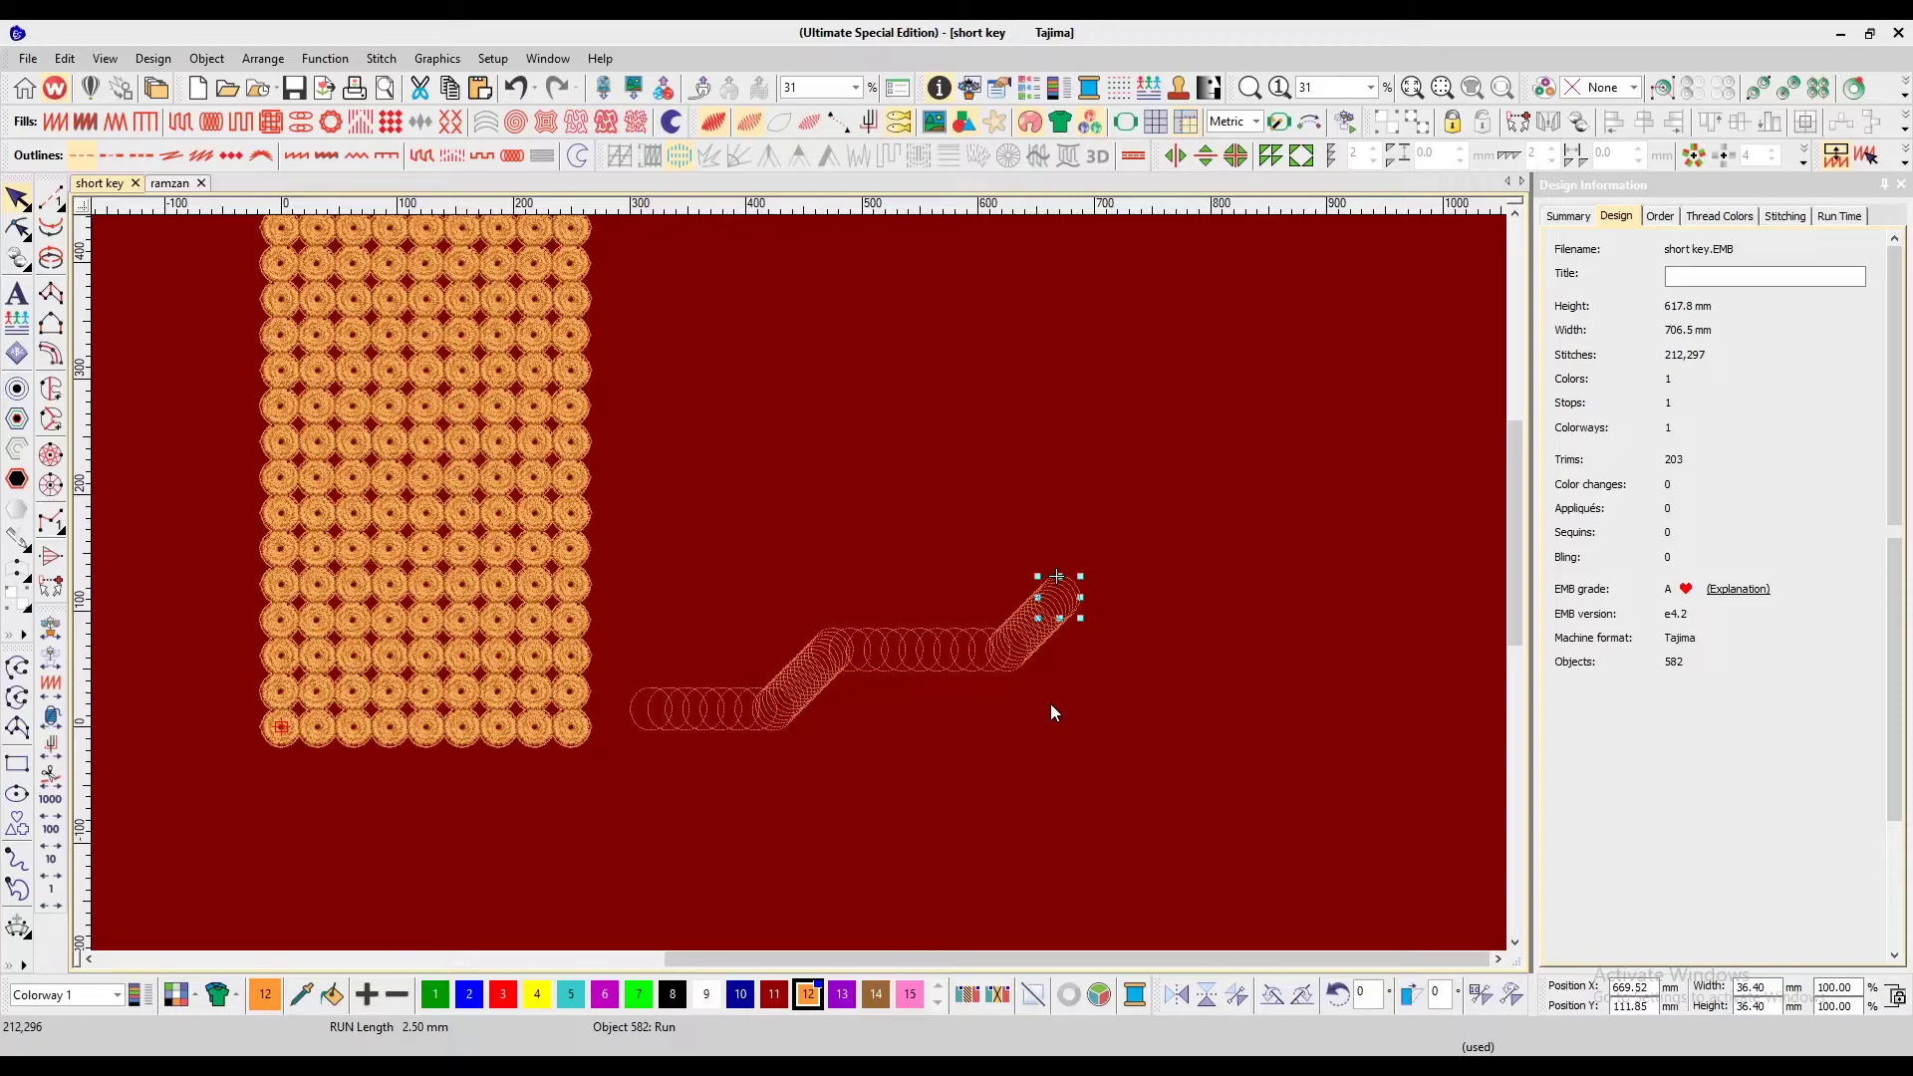
key(F2)
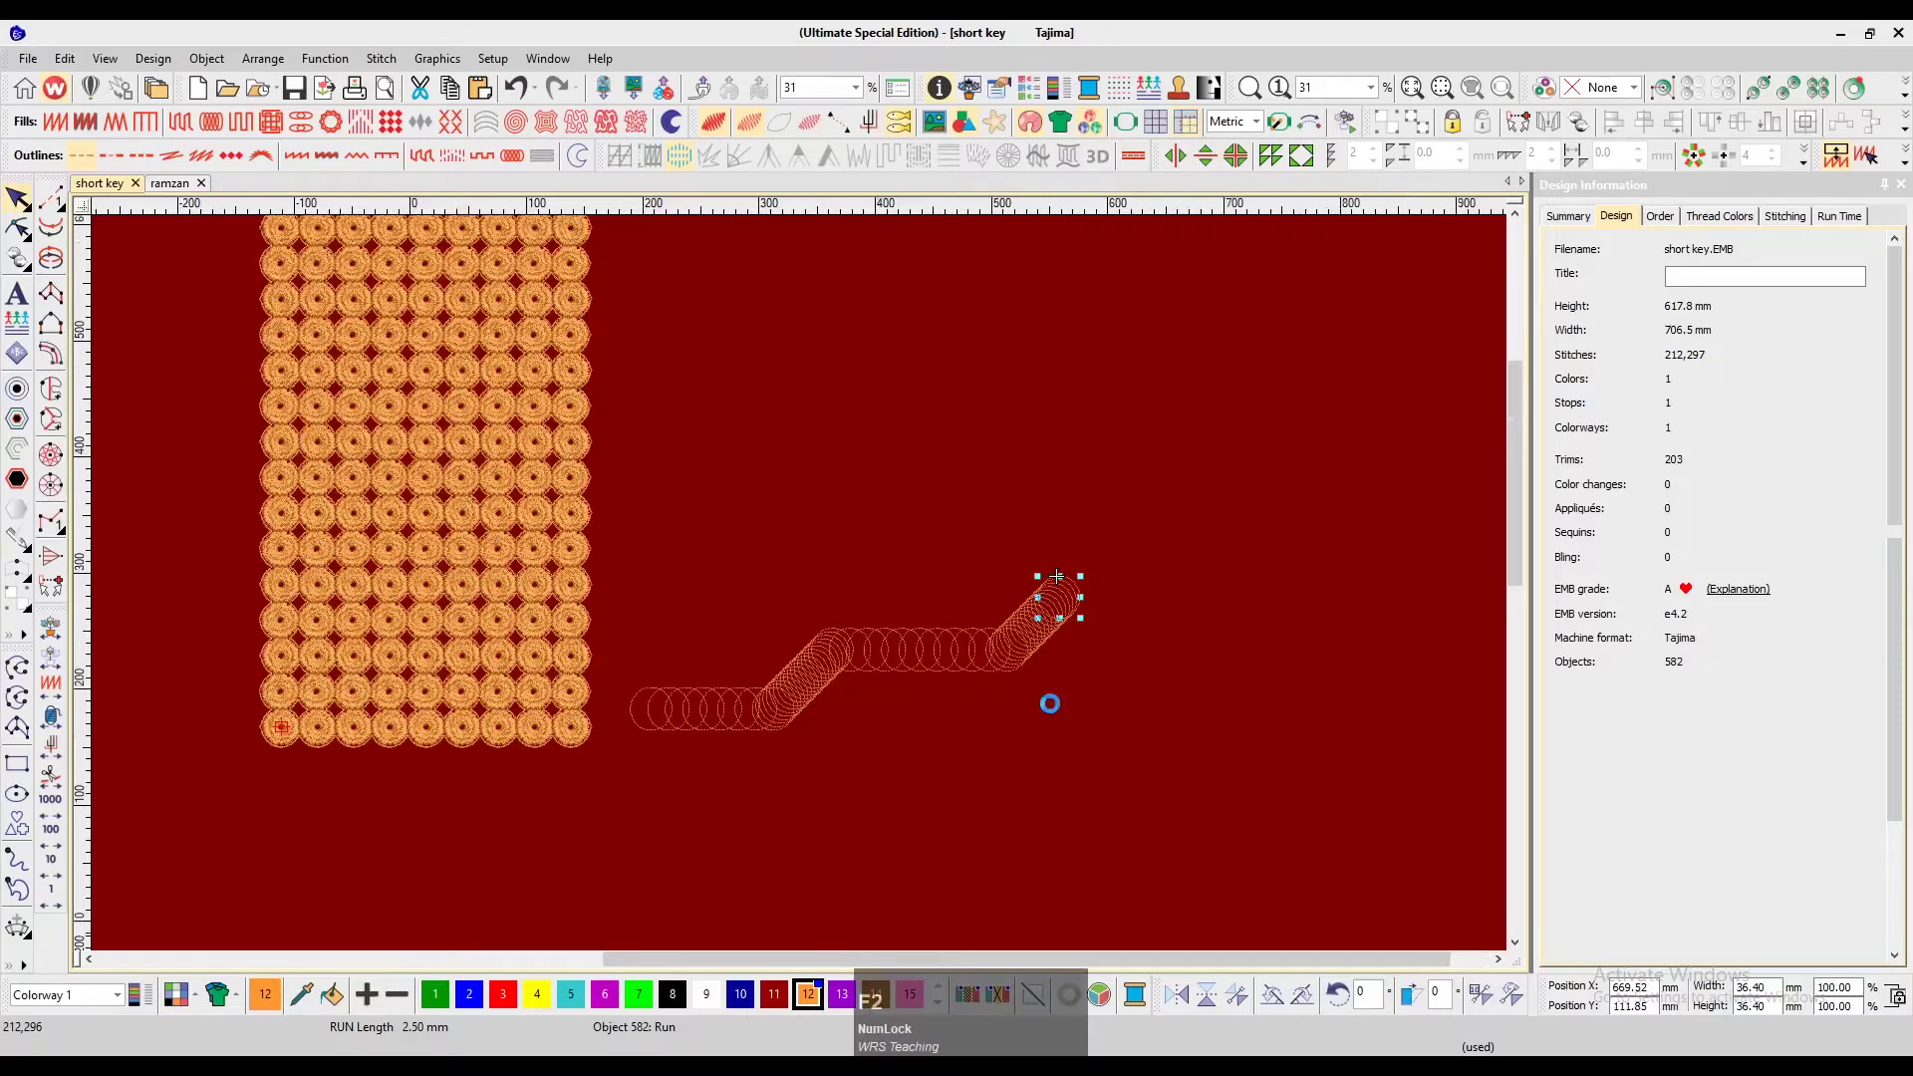